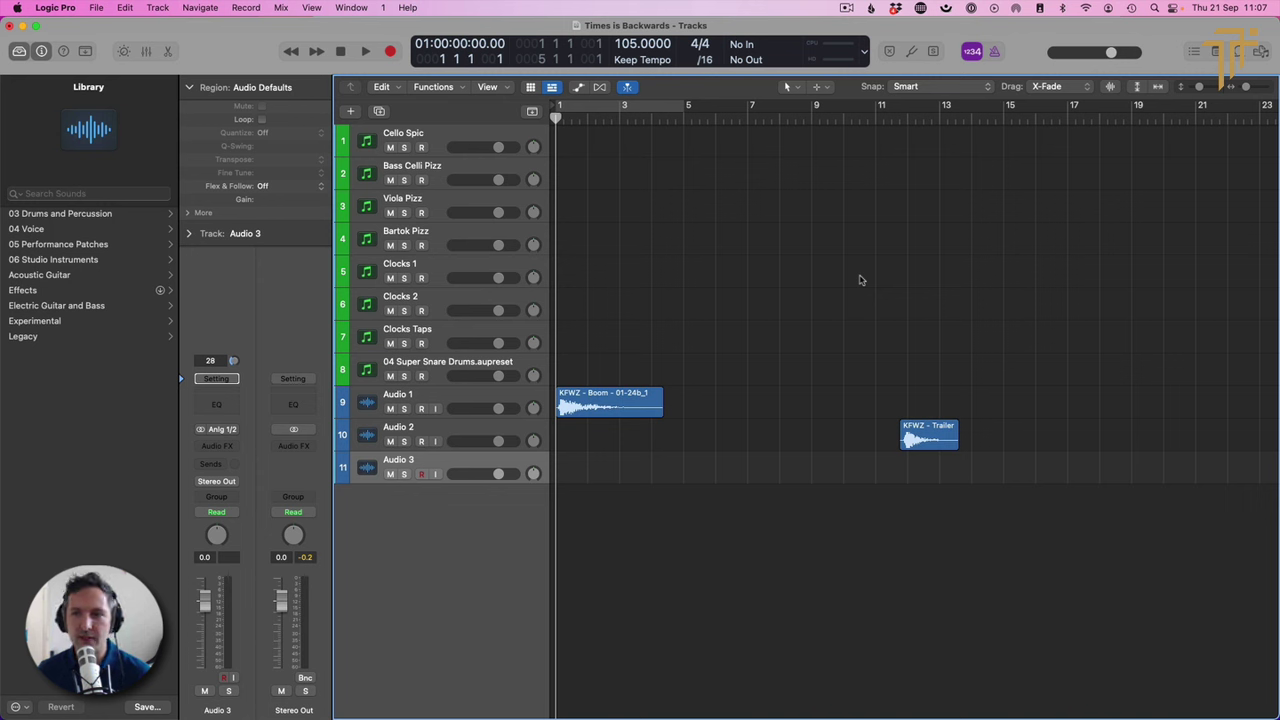
Step: Look over the existing audio and instrument tracks in the arrangement, from Audio 1 to Cello Spic
drag(1246, 87, 1240, 87)
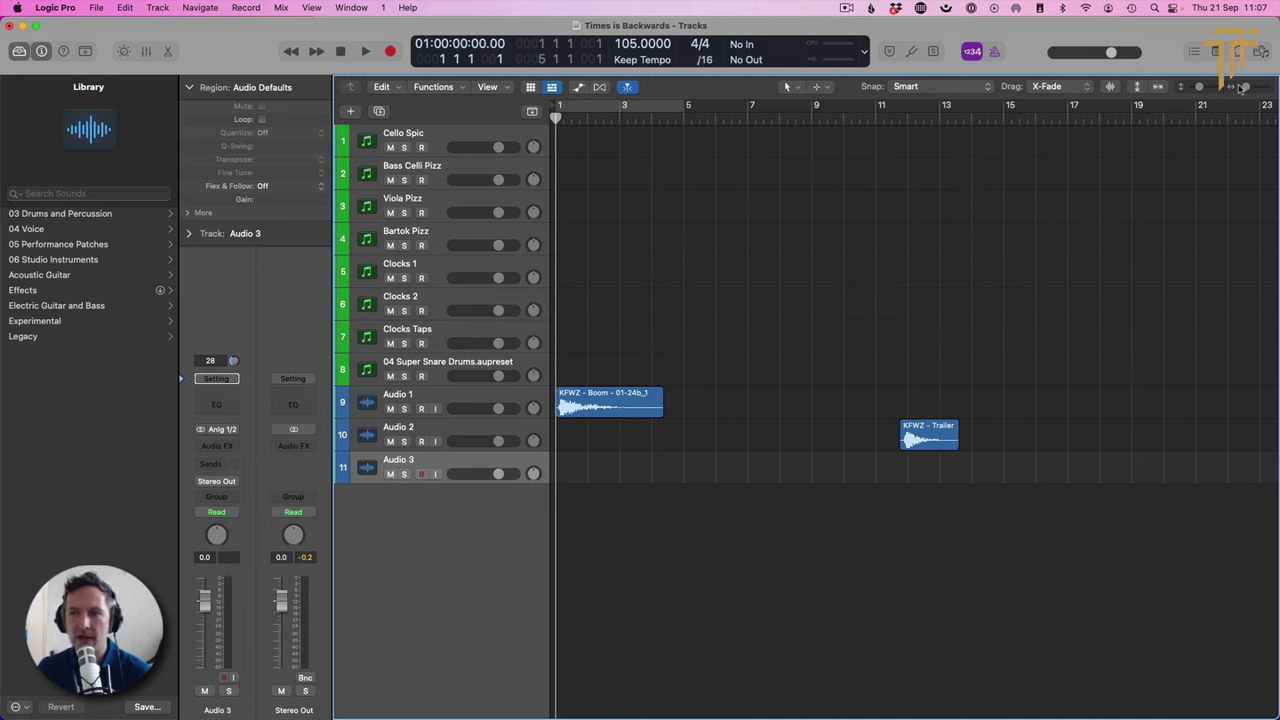
click(445, 401)
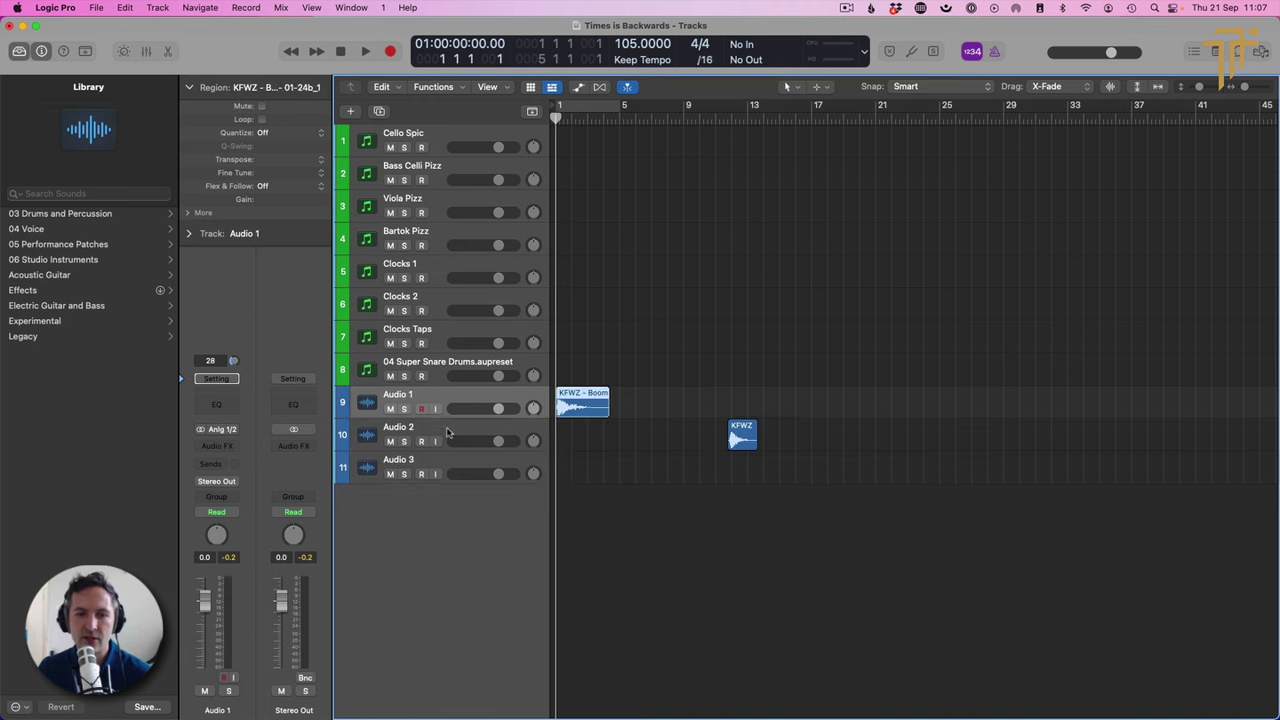
click(719, 423)
click(715, 337)
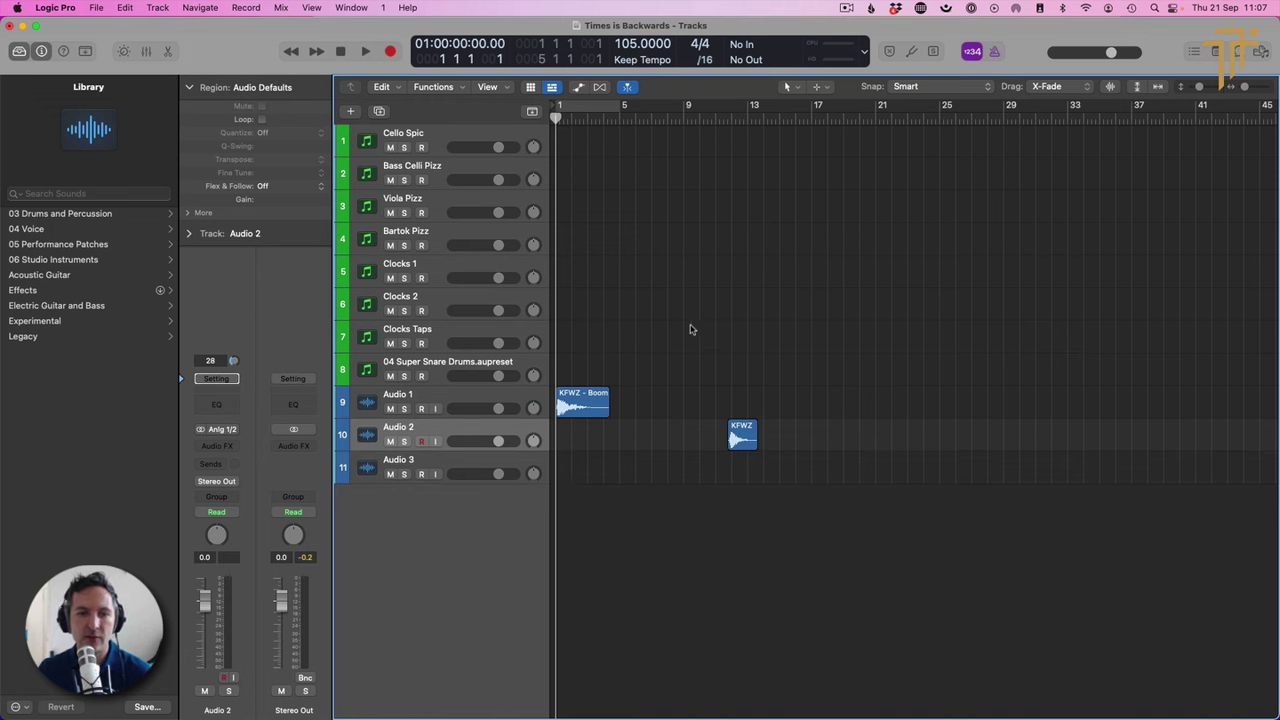
click(436, 366)
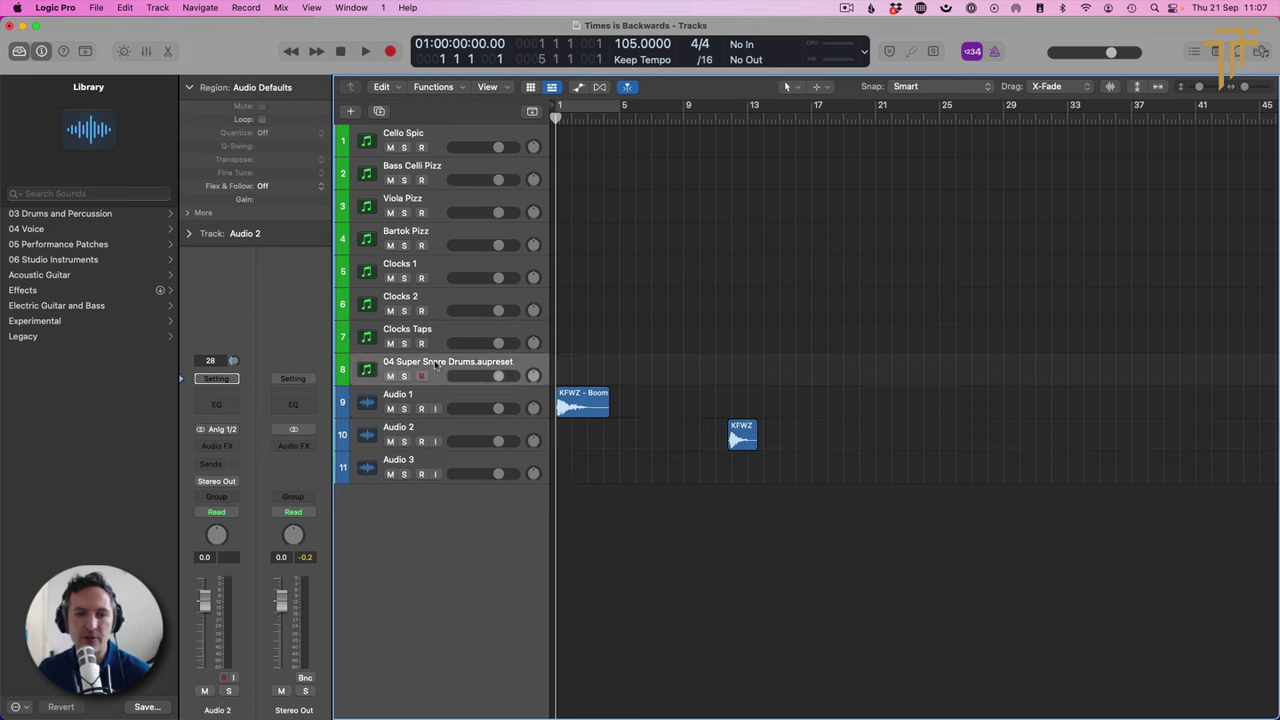
click(423, 234)
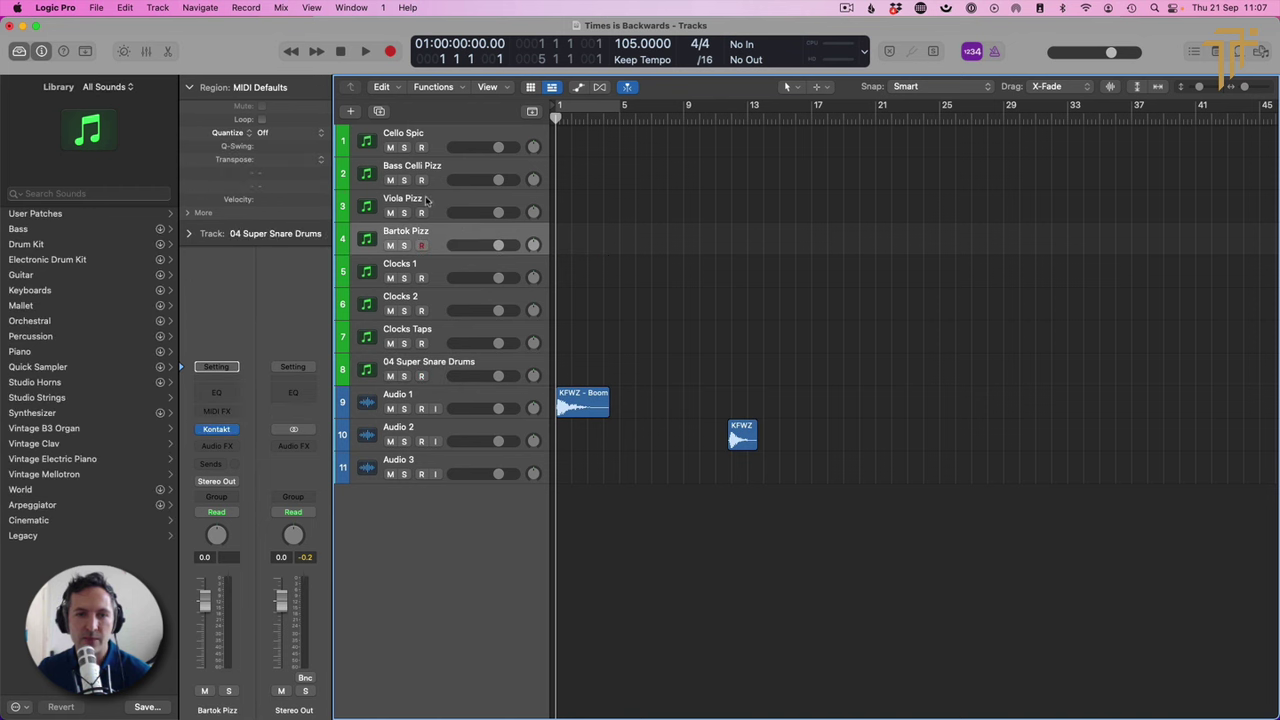
click(424, 207)
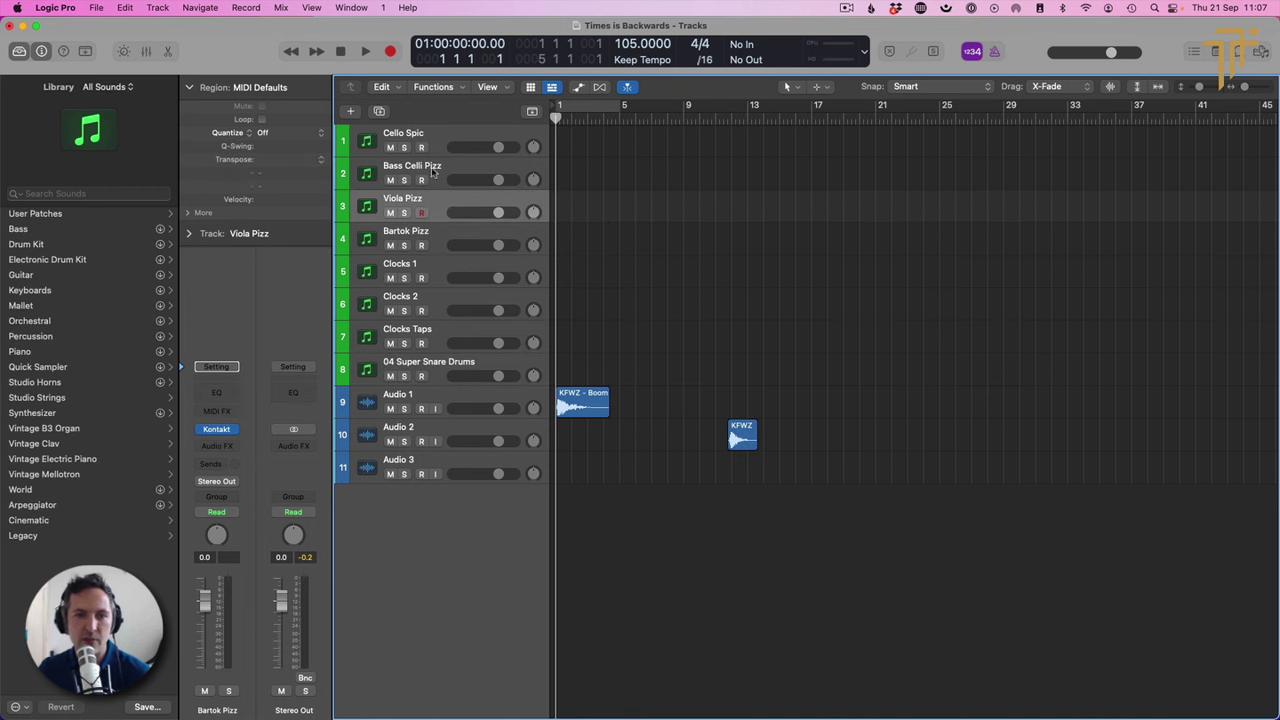
drag(434, 172, 418, 142)
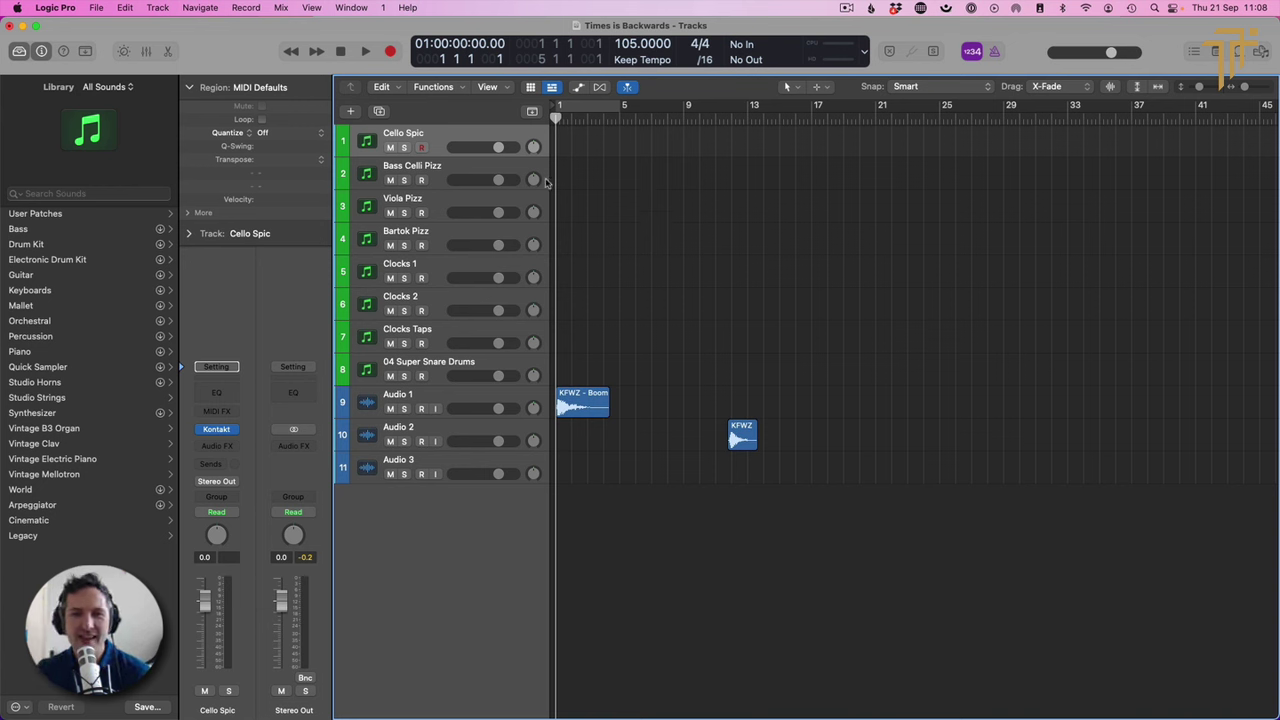
Step: Move the KFWZ Boom region on Audio 1 so its hit lands on bar 5, and lower that track's volume slightly
click(621, 120)
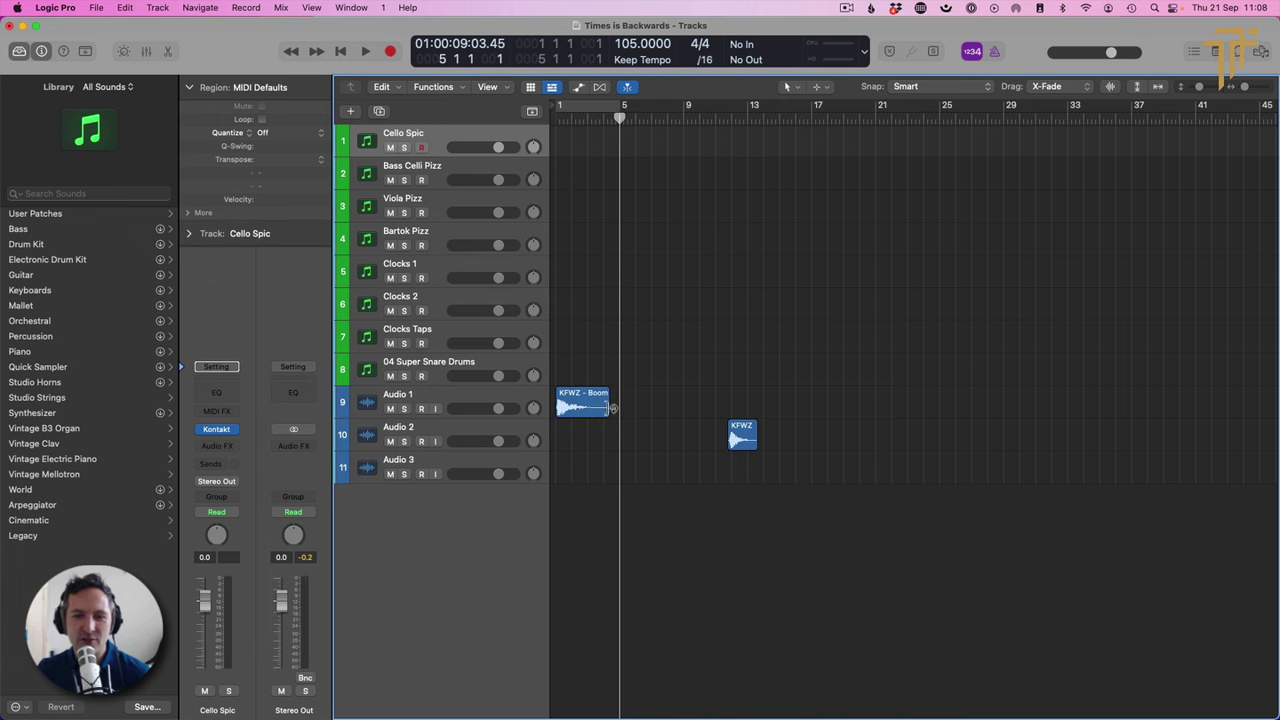
drag(587, 408, 851, 366)
key(z)
key(space)
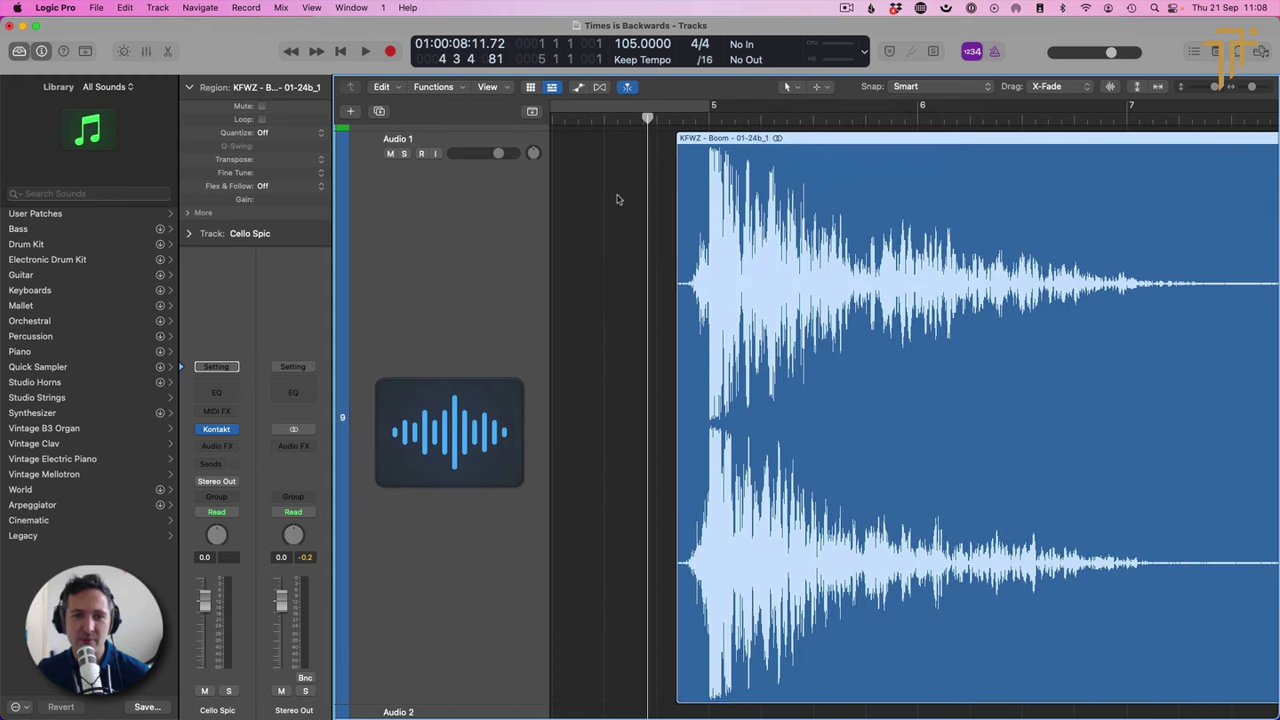
key(space)
drag(500, 155, 486, 155)
key(z)
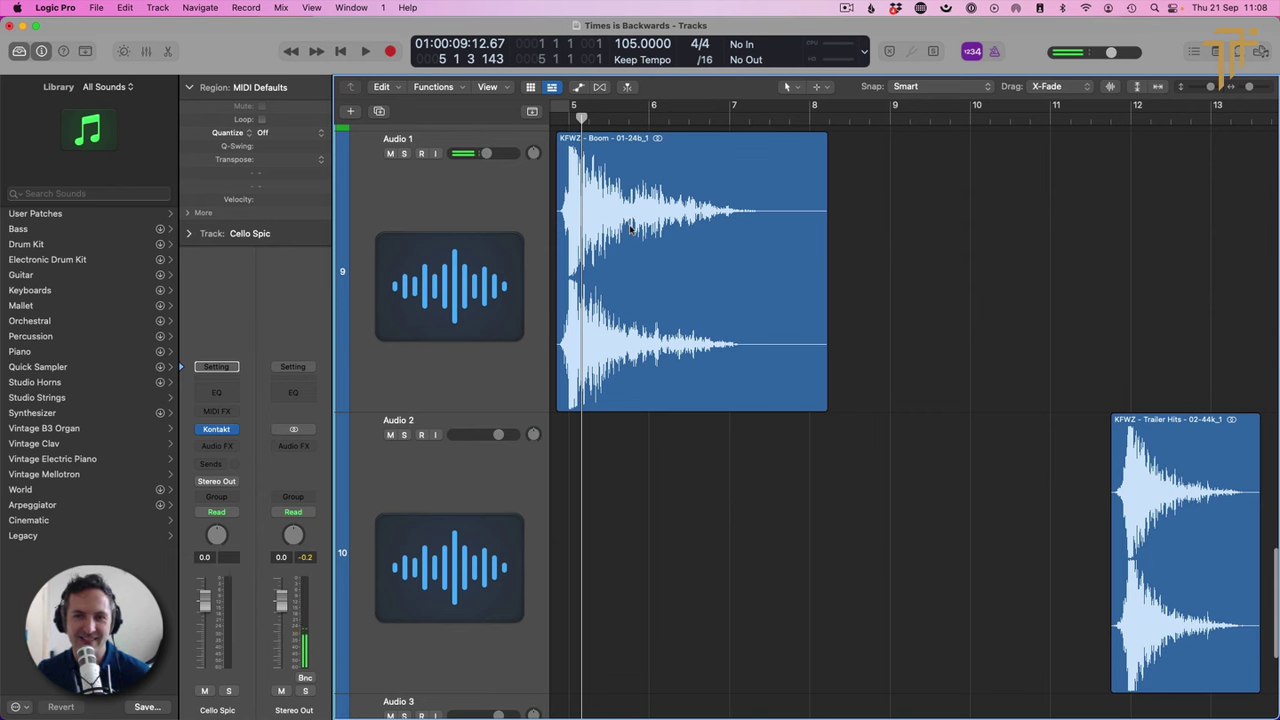
Step: Move the KFWZ Trailer Hits region on Audio 2 so its hit falls at about bar 17
click(1198, 89)
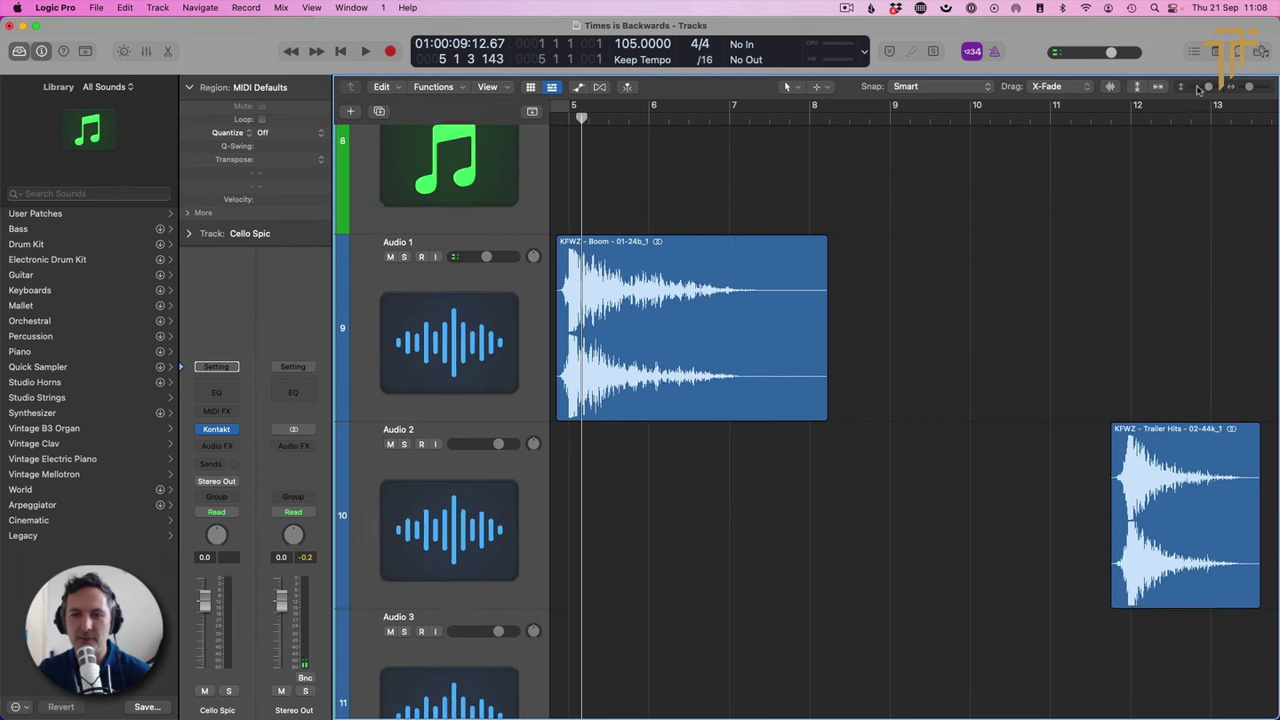
scroll(866, 327, up, 1)
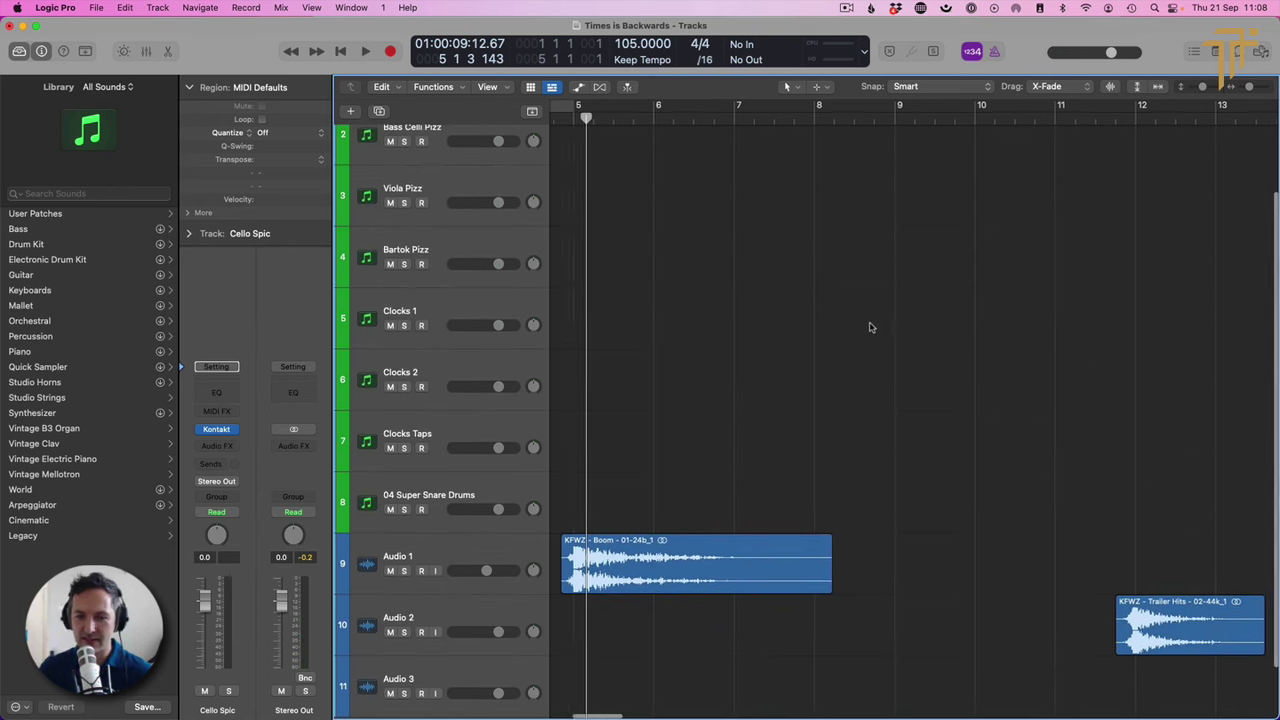
scroll(868, 327, left, 5)
click(1197, 89)
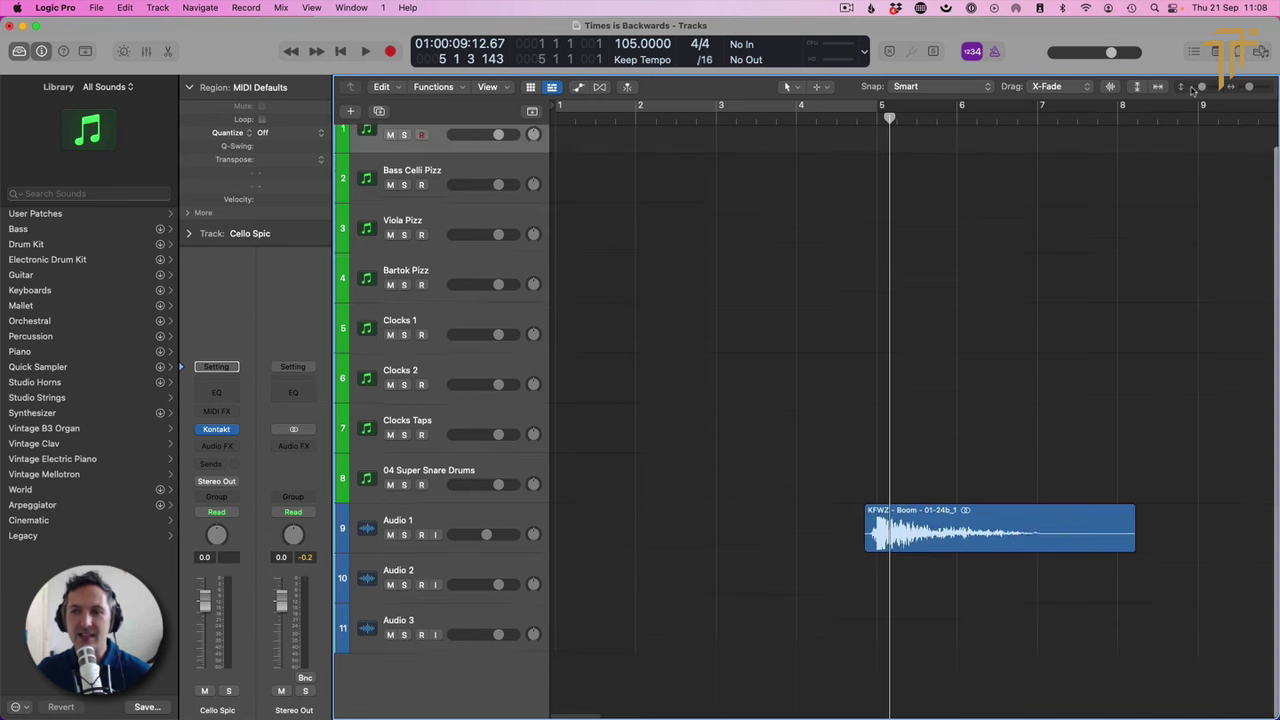
click(1242, 89)
drag(804, 570, 918, 570)
Step: Record a held two-note C hit on the Bartok Pizz track from bar 5, about one bar long
click(642, 117)
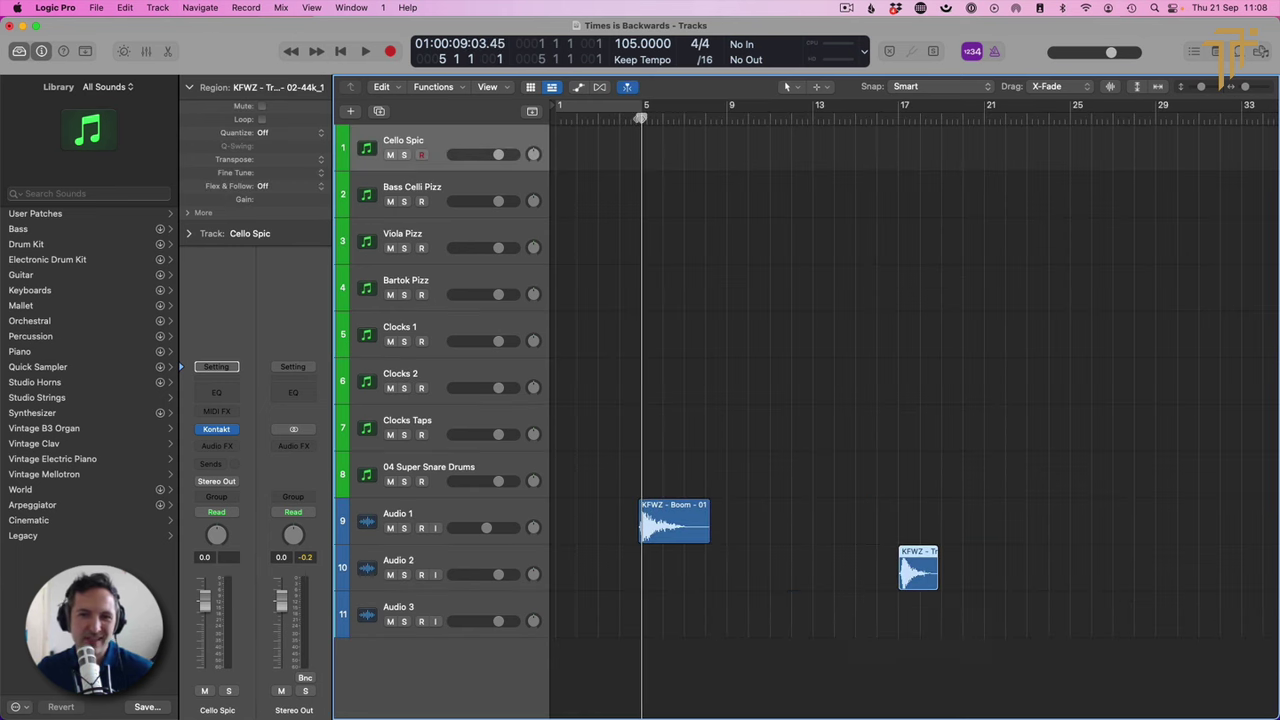
click(436, 280)
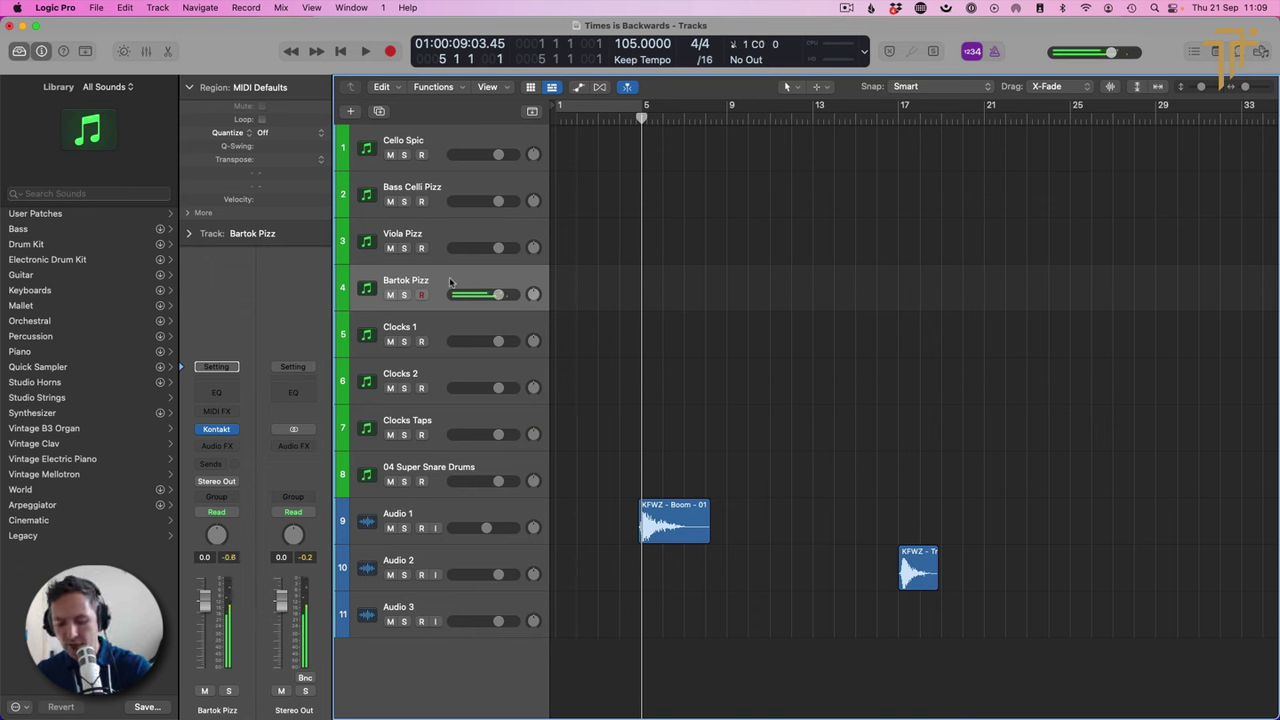
key(r)
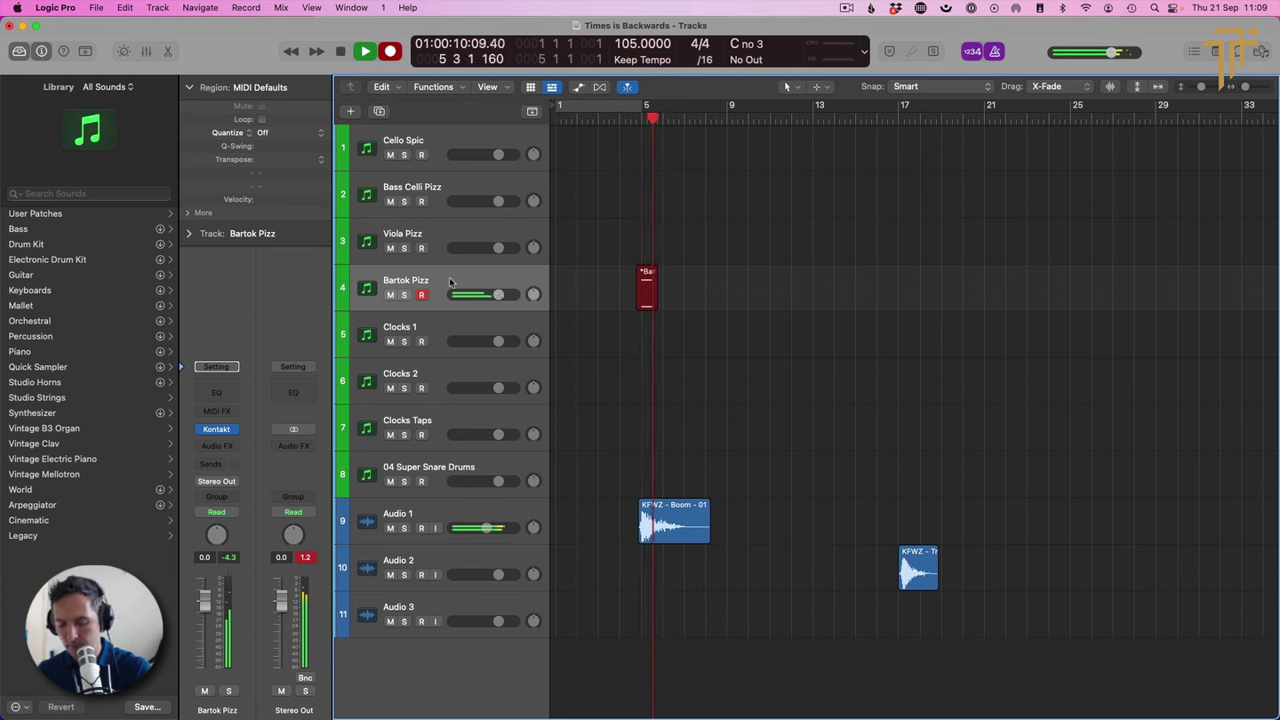
key(space)
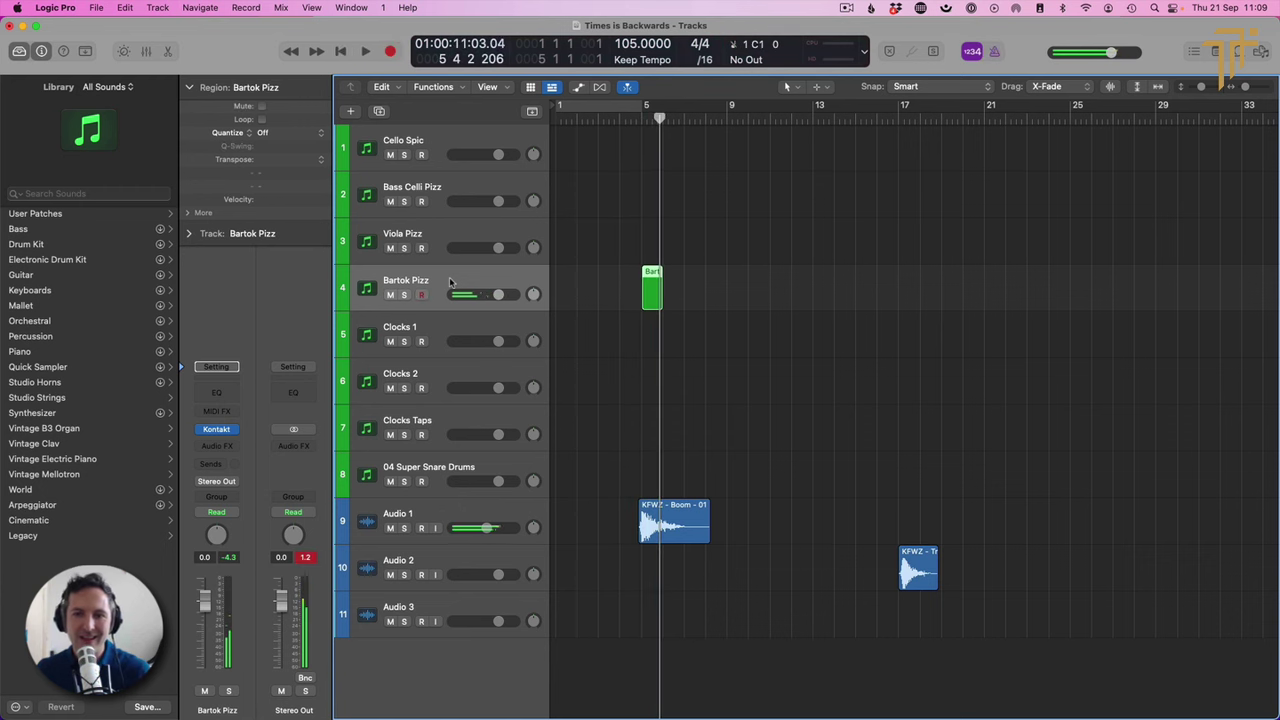
Step: Inspect both recorded Bartok Pizz notes in the Piano Roll and play the hit back together with the boom
double_click(645, 290)
key(super+a)
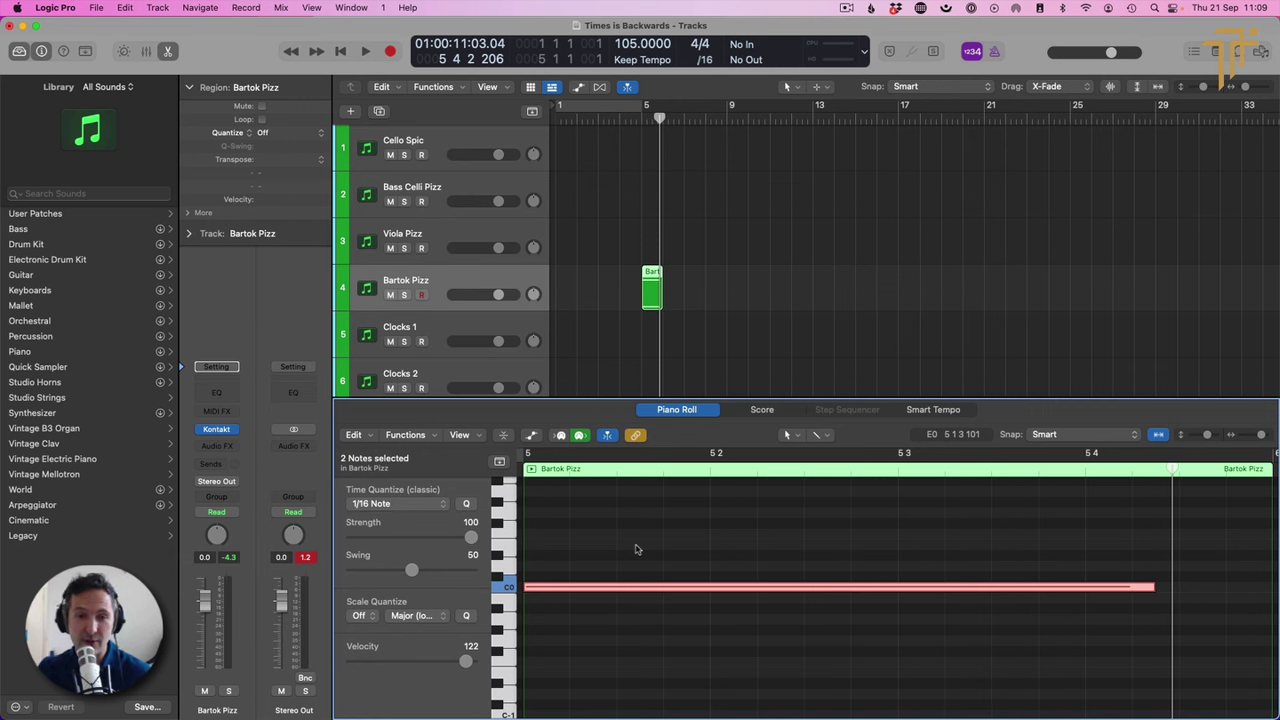
key(p)
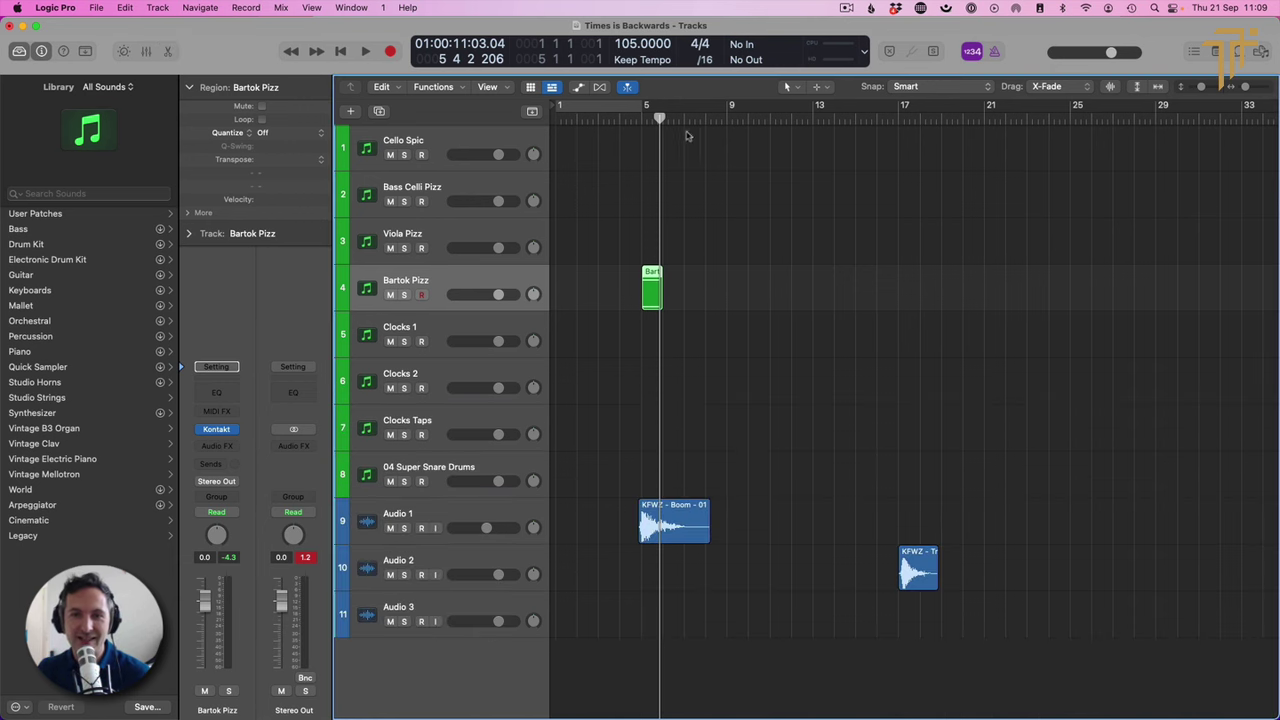
key(space)
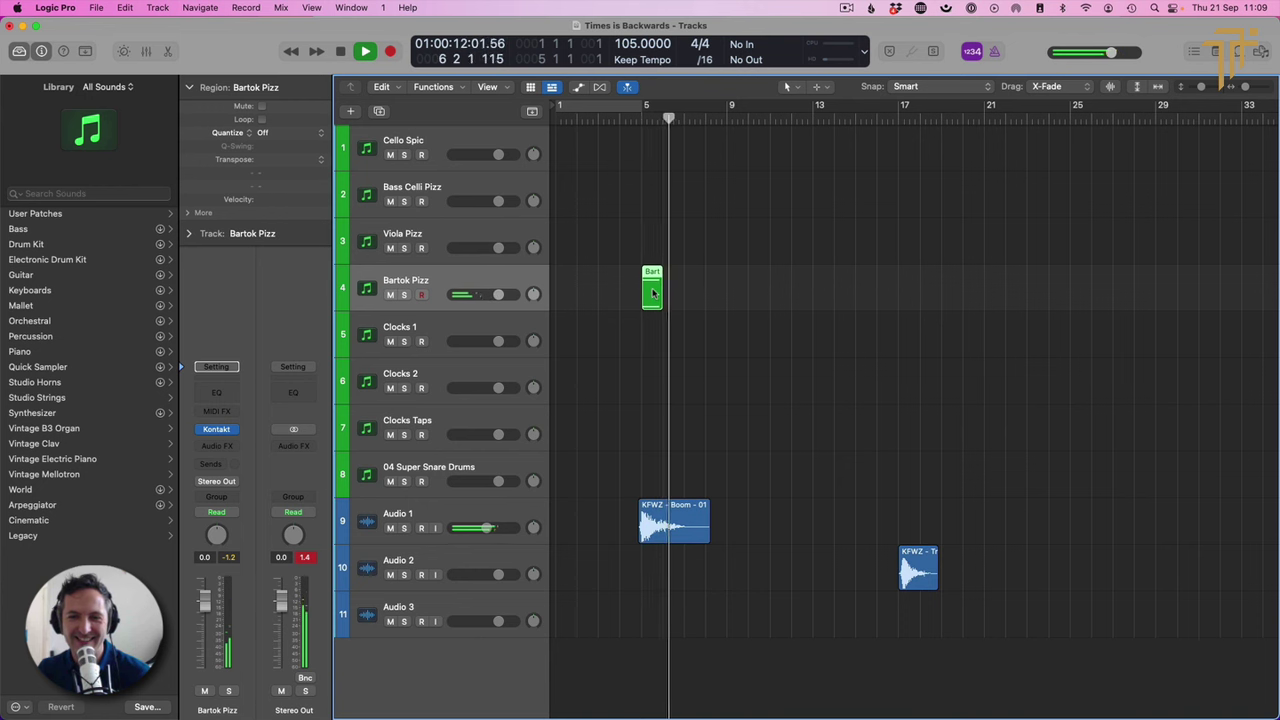
key(space)
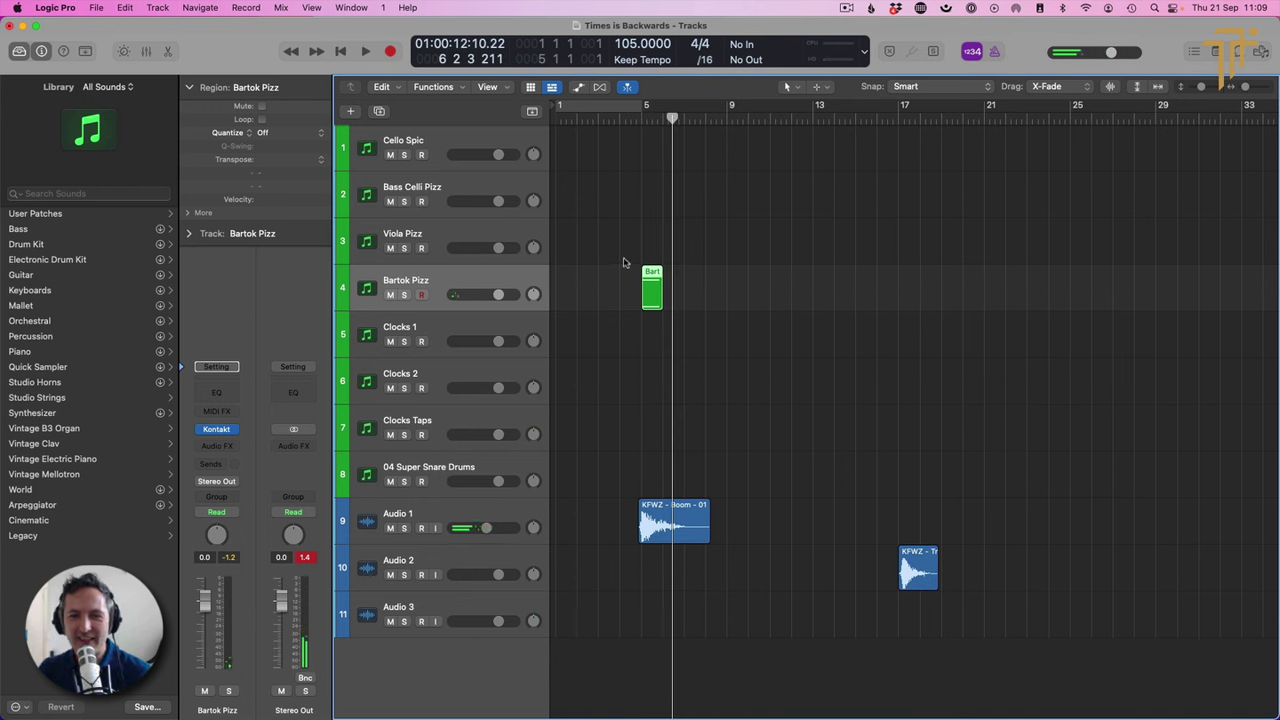
Step: Move the Bartok Pizz and Boom regions together two bars earlier so the hit falls on bar 3
drag(625, 259, 720, 561)
drag(675, 522, 631, 522)
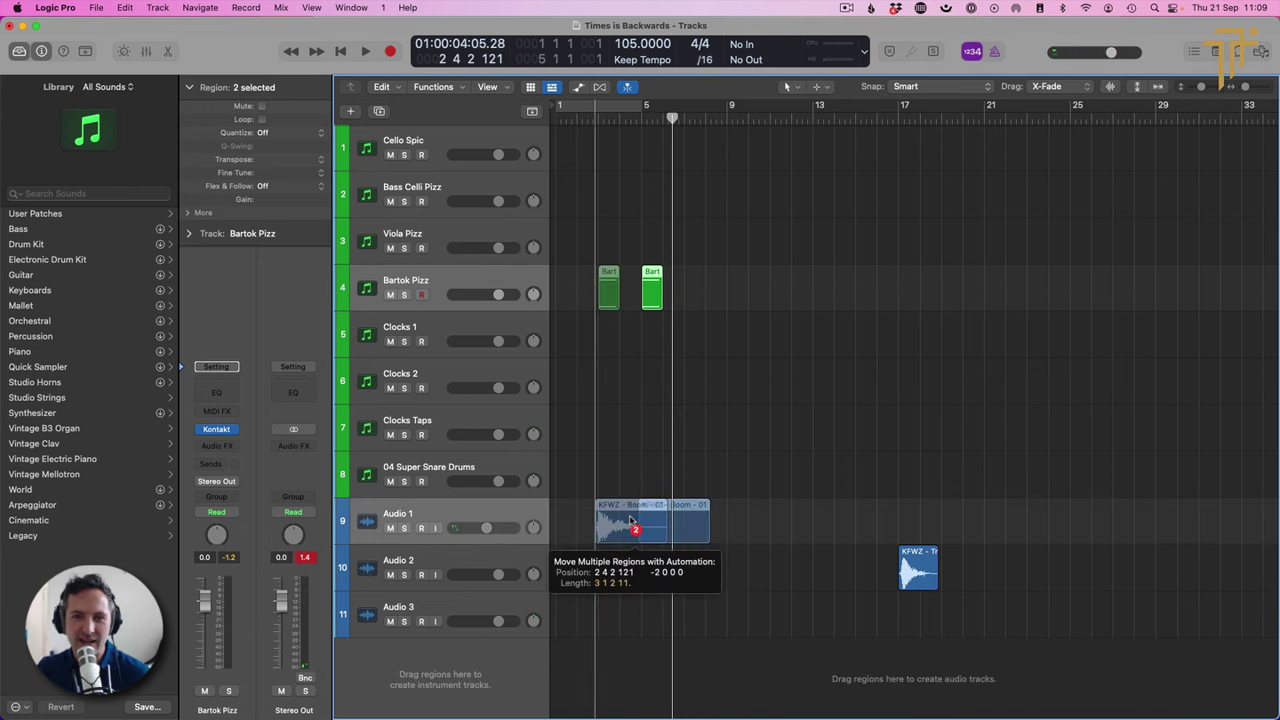
click(665, 404)
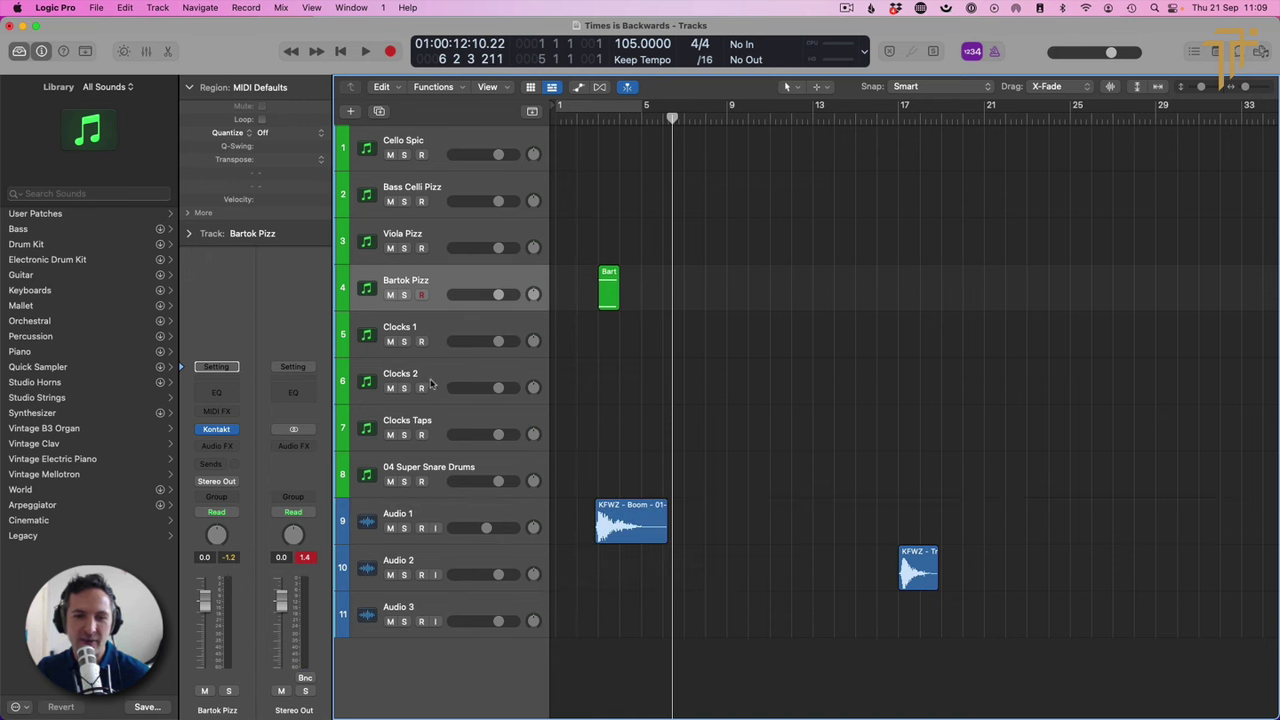
Step: Record a two-bar pattern of repeated B4 notes on the Clocks 1 track, starting at bar 3
click(437, 331)
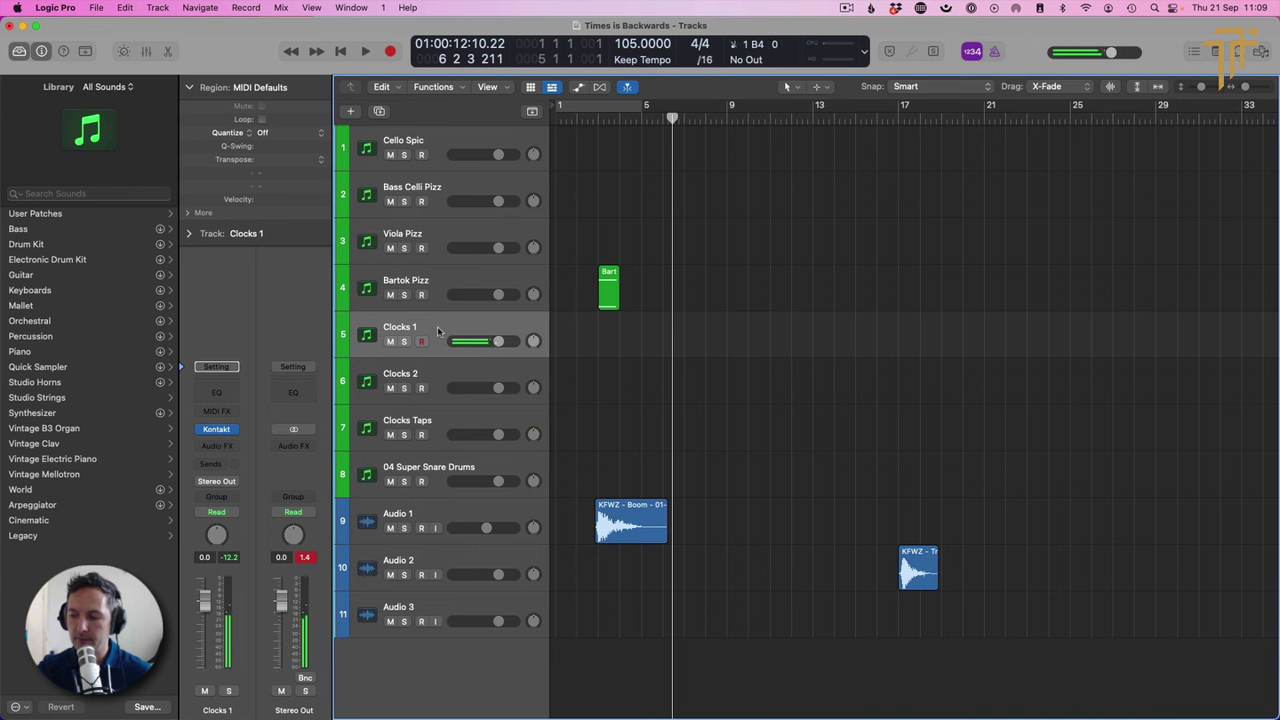
key(comma)
key(comma)
key(comma)
key(comma)
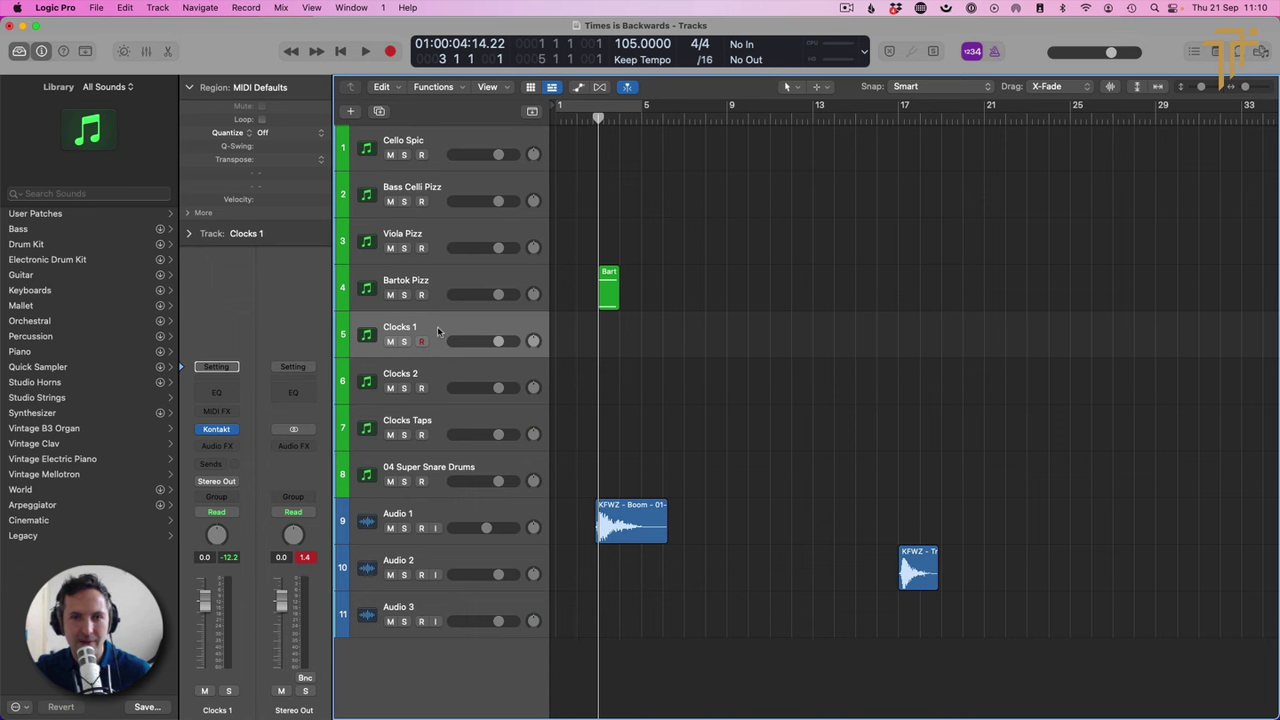
key(r)
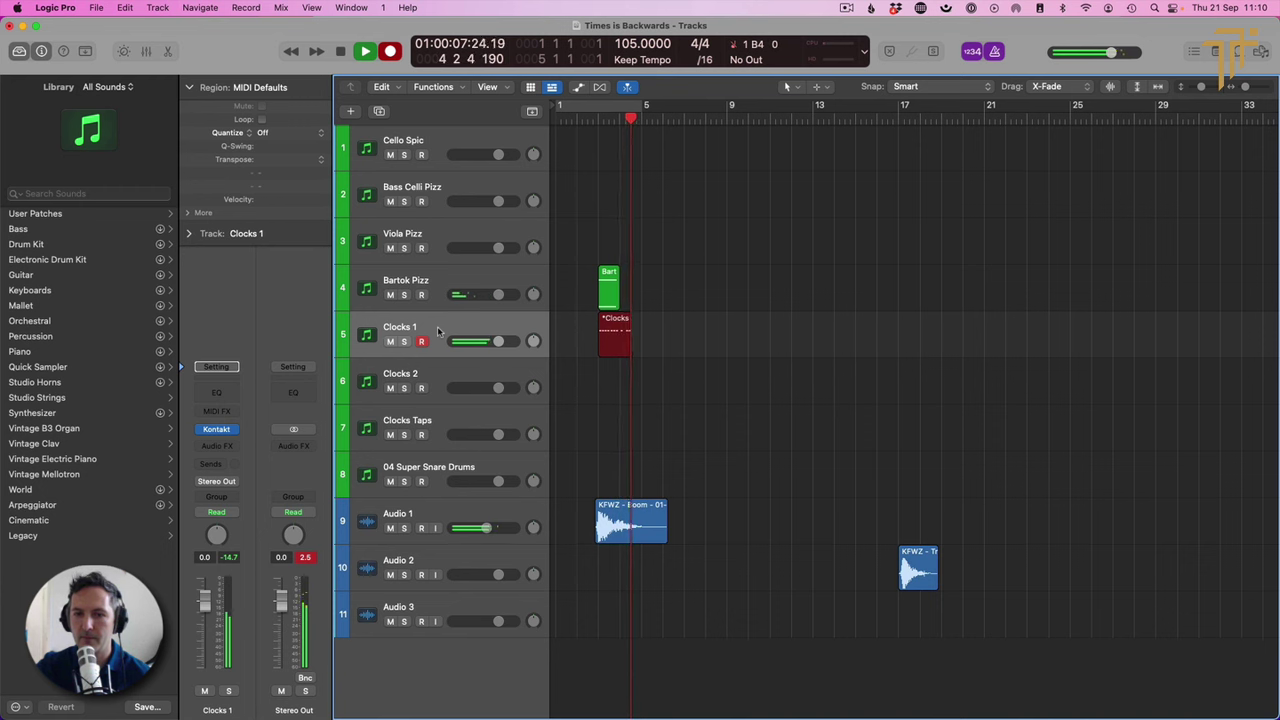
key(r)
key(space)
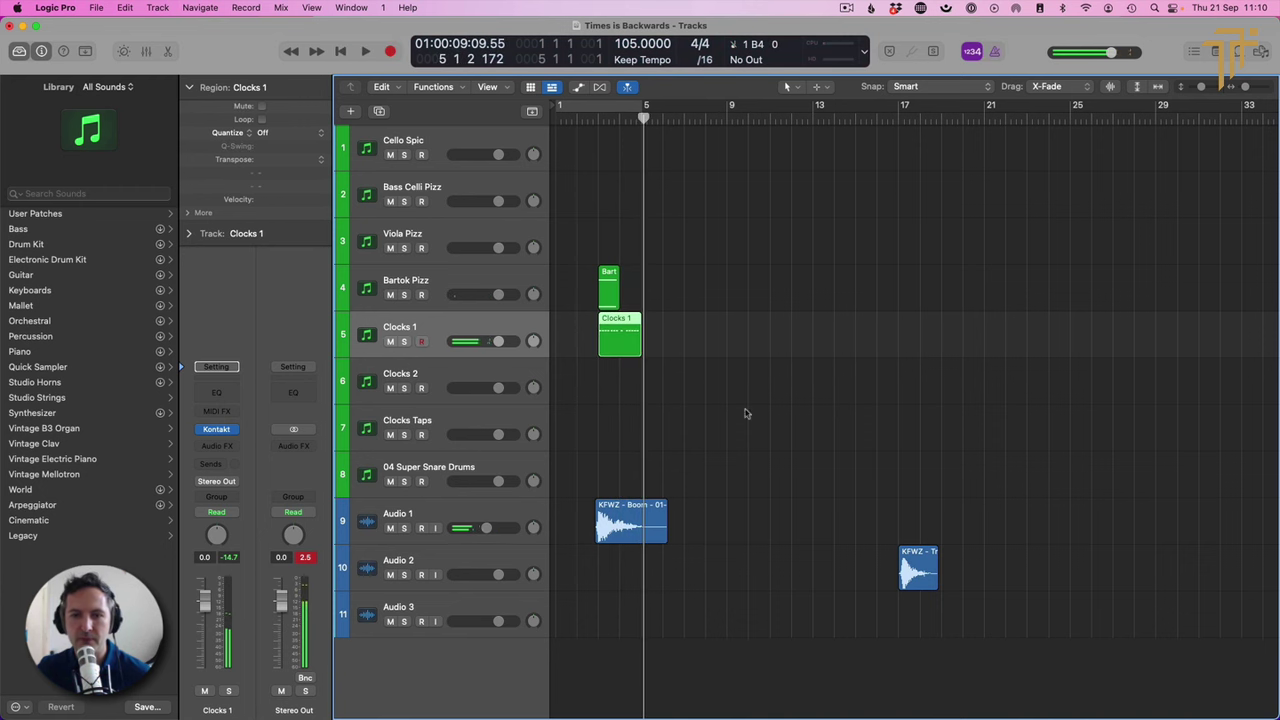
Step: Shift all the Clocks 1 notes earlier so the first starts on bar 3, and quantize them to 1/8 notes
key(p)
key(super+a)
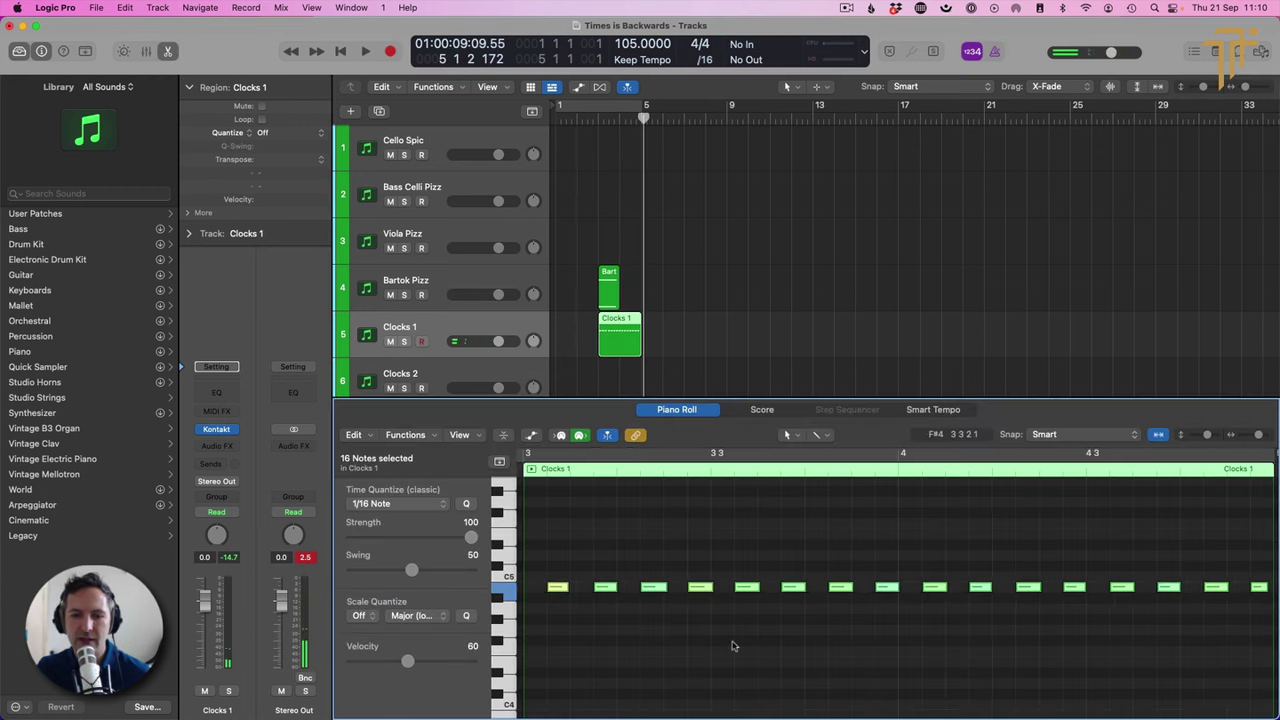
drag(556, 591, 532, 591)
click(415, 504)
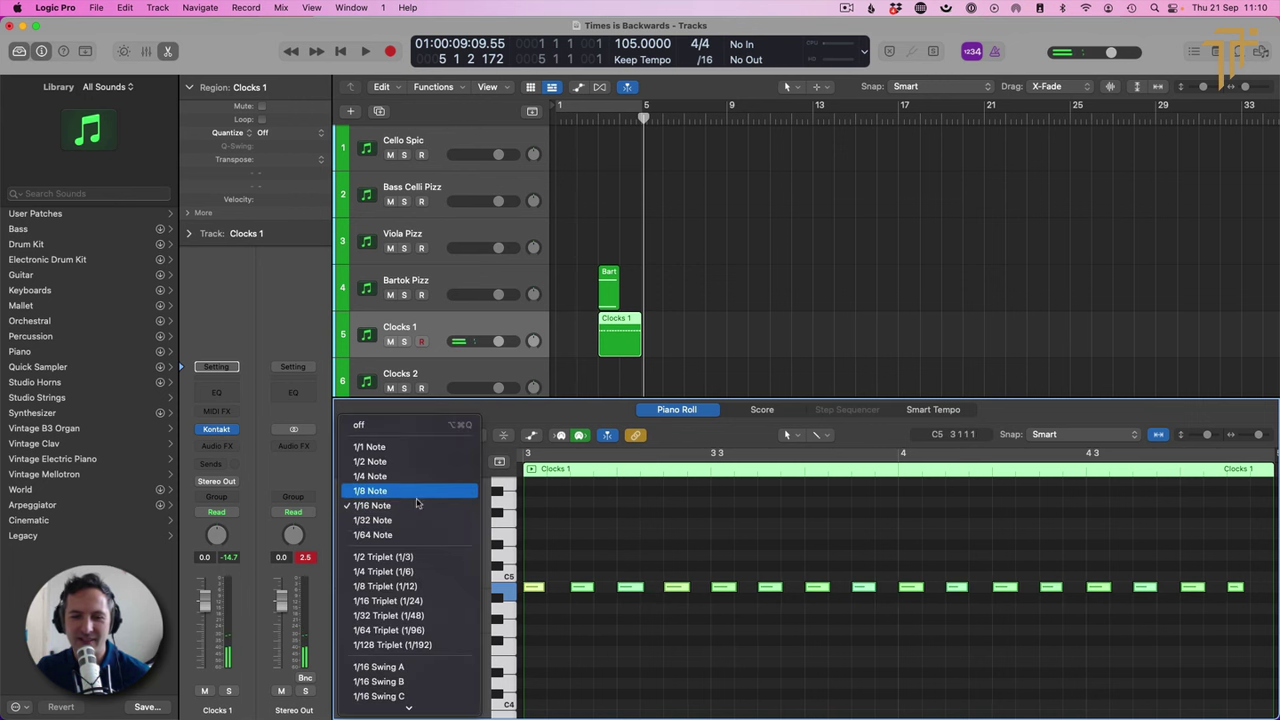
click(398, 491)
Step: Play the clock pattern with the Bartok Pizz and boom from bar 3, closing the Piano Roll
click(597, 119)
key(space)
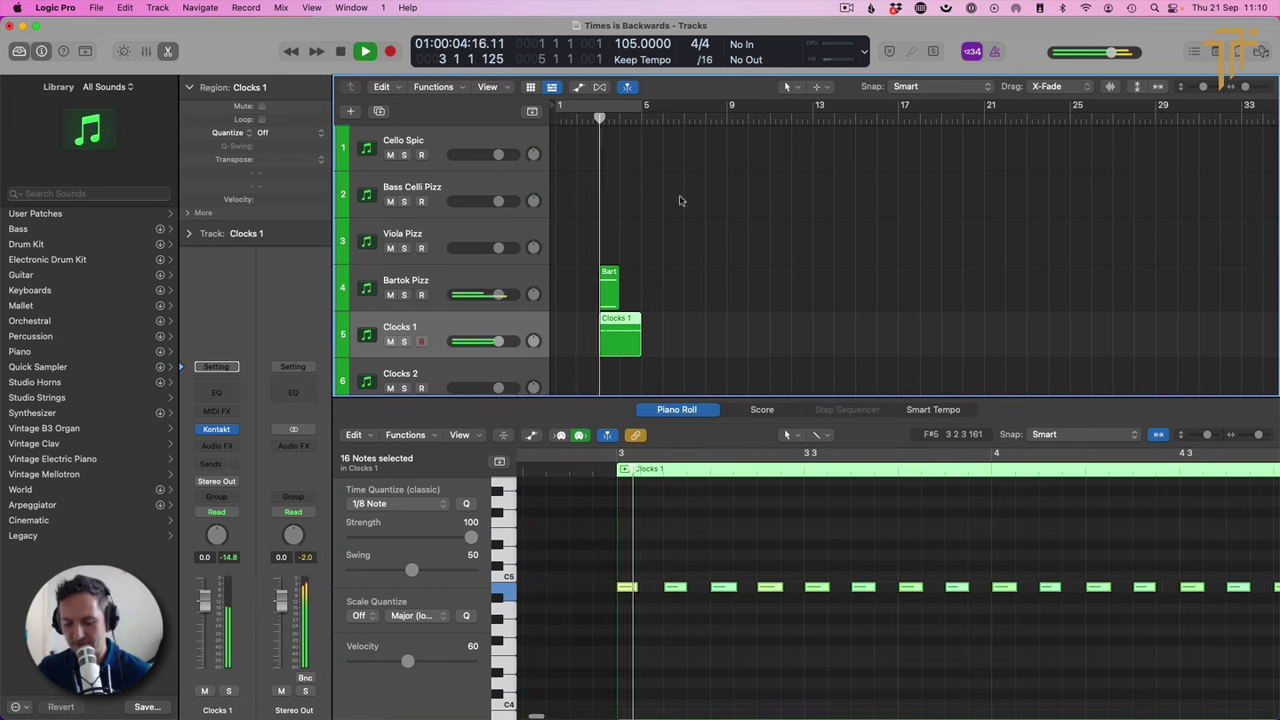
key(e)
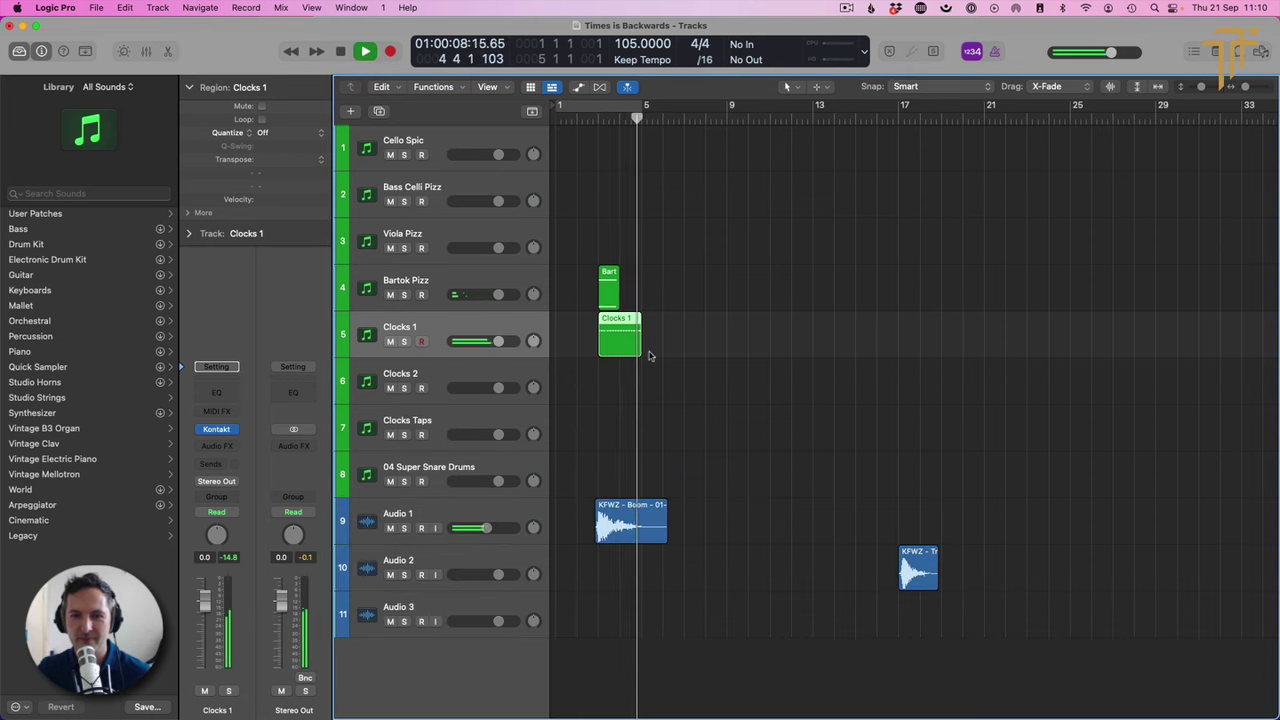
key(space)
Step: Repeat the Bartok Pizz and Clocks 1 regions once so the copies start at bar 5, and play them back
drag(668, 356, 588, 281)
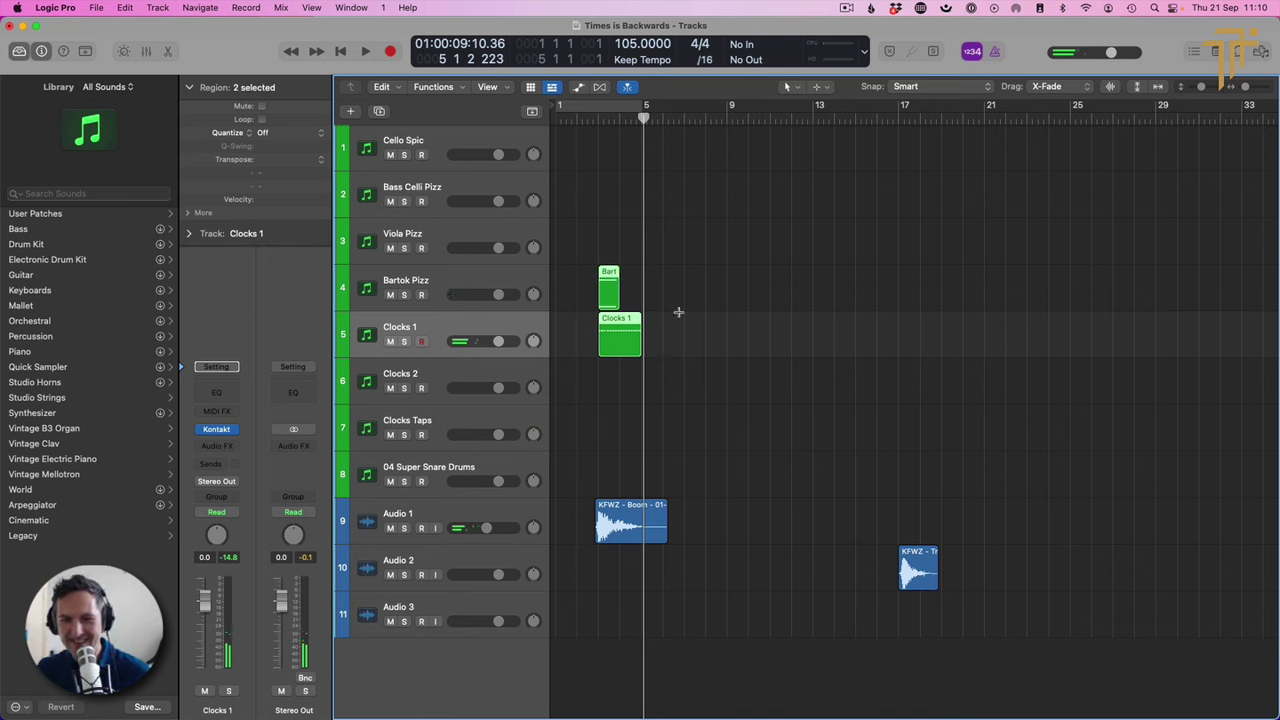
key(super+r)
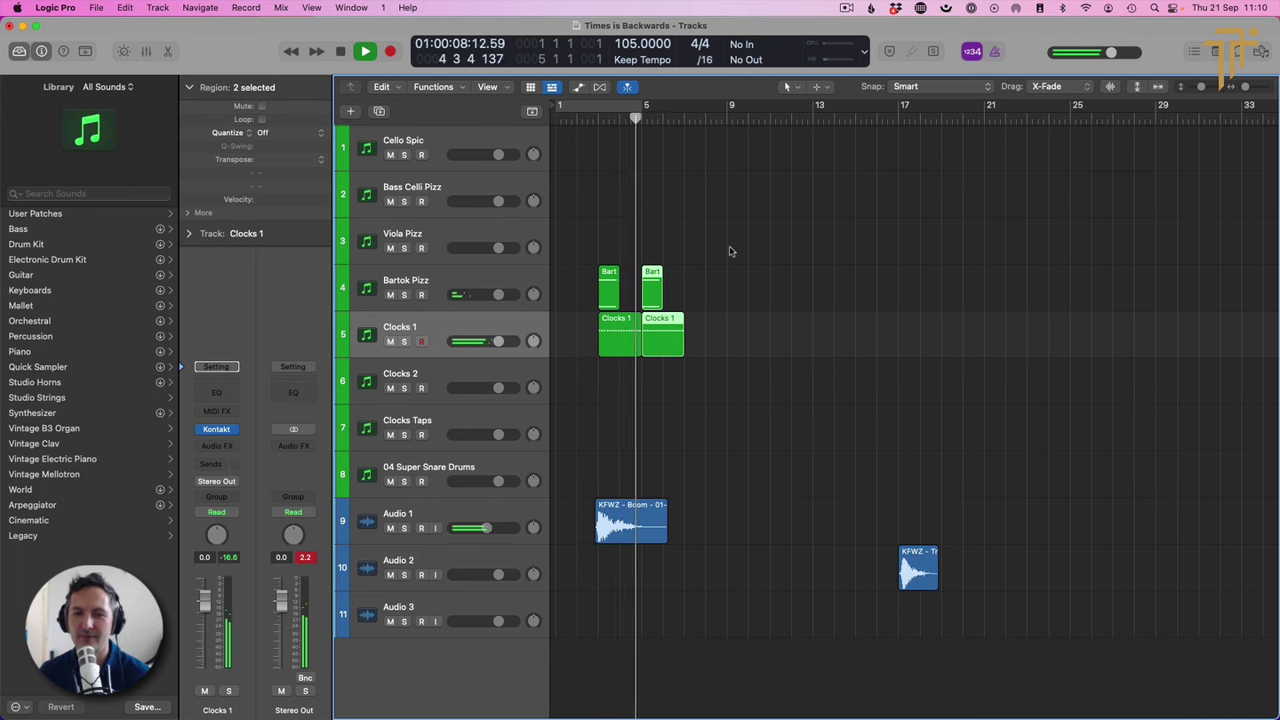
key(space)
Step: Join the two Clocks 1 regions into one region spanning bars 3 to 7
click(670, 285)
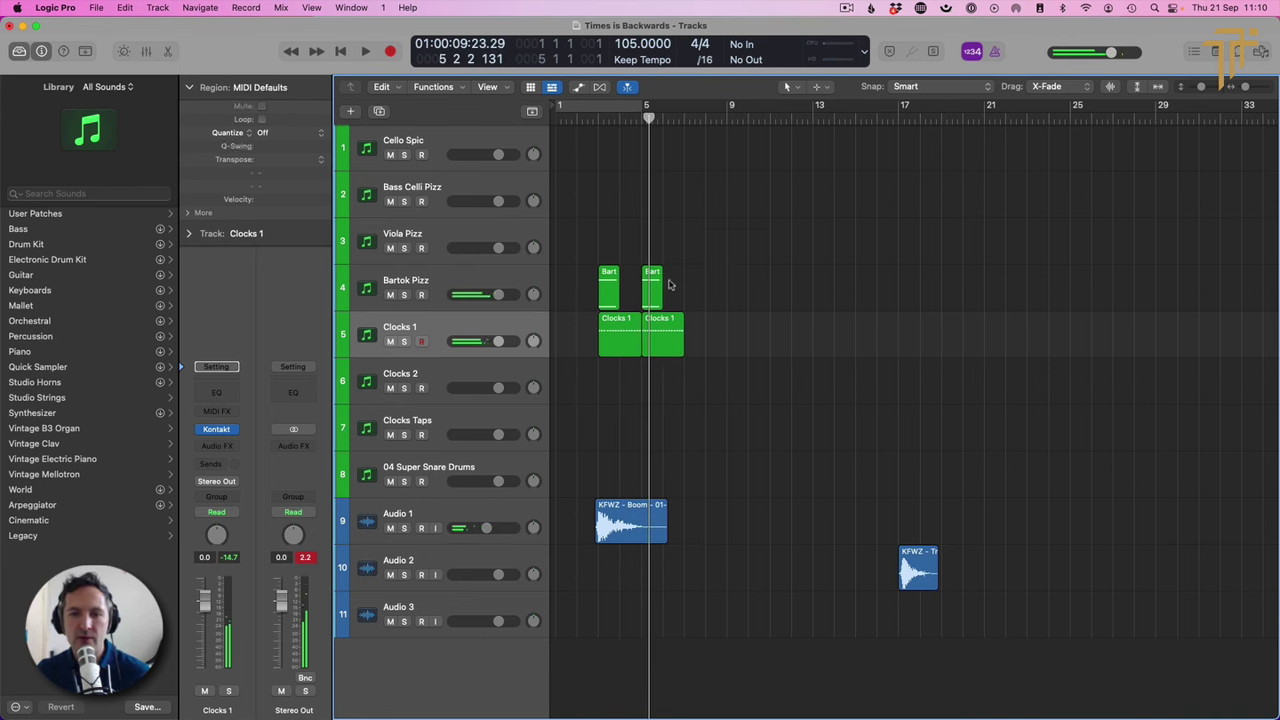
drag(723, 328, 630, 332)
key(super+j)
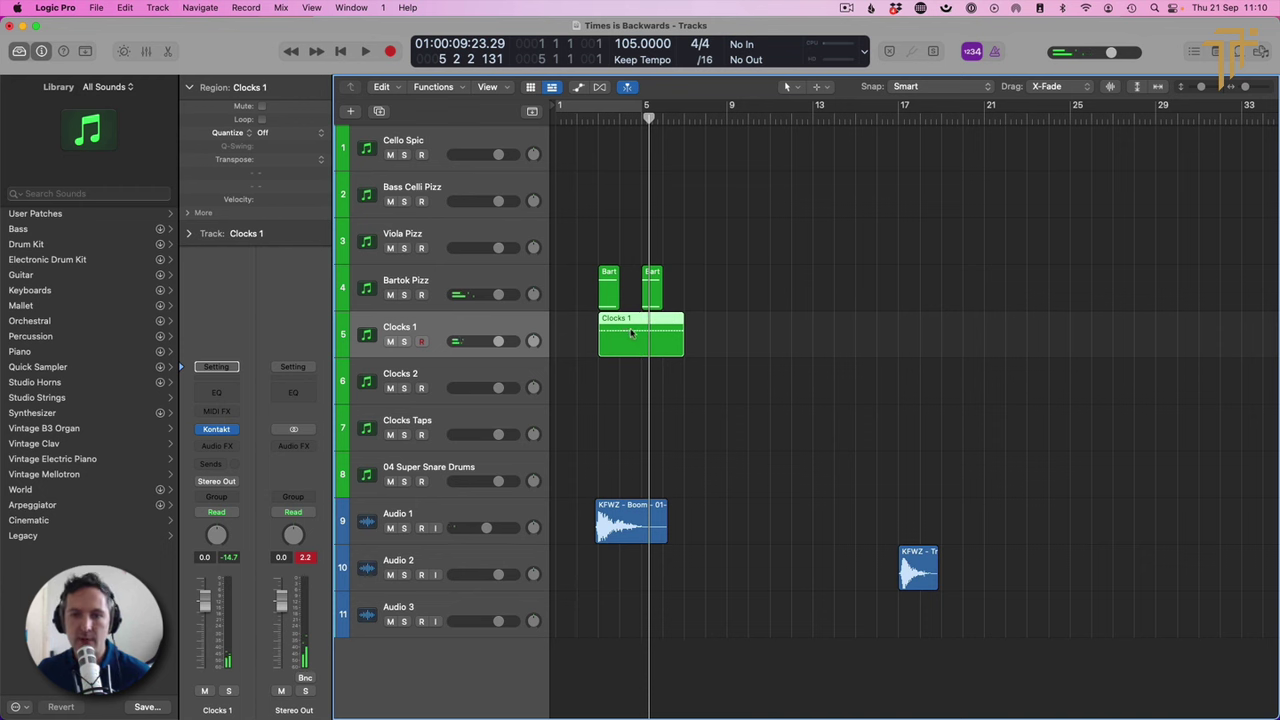
Step: Inspect the second Bartok Pizz region's notes in the Piano Roll, play the arrangement from bar 3, and close the editor
click(715, 294)
click(657, 288)
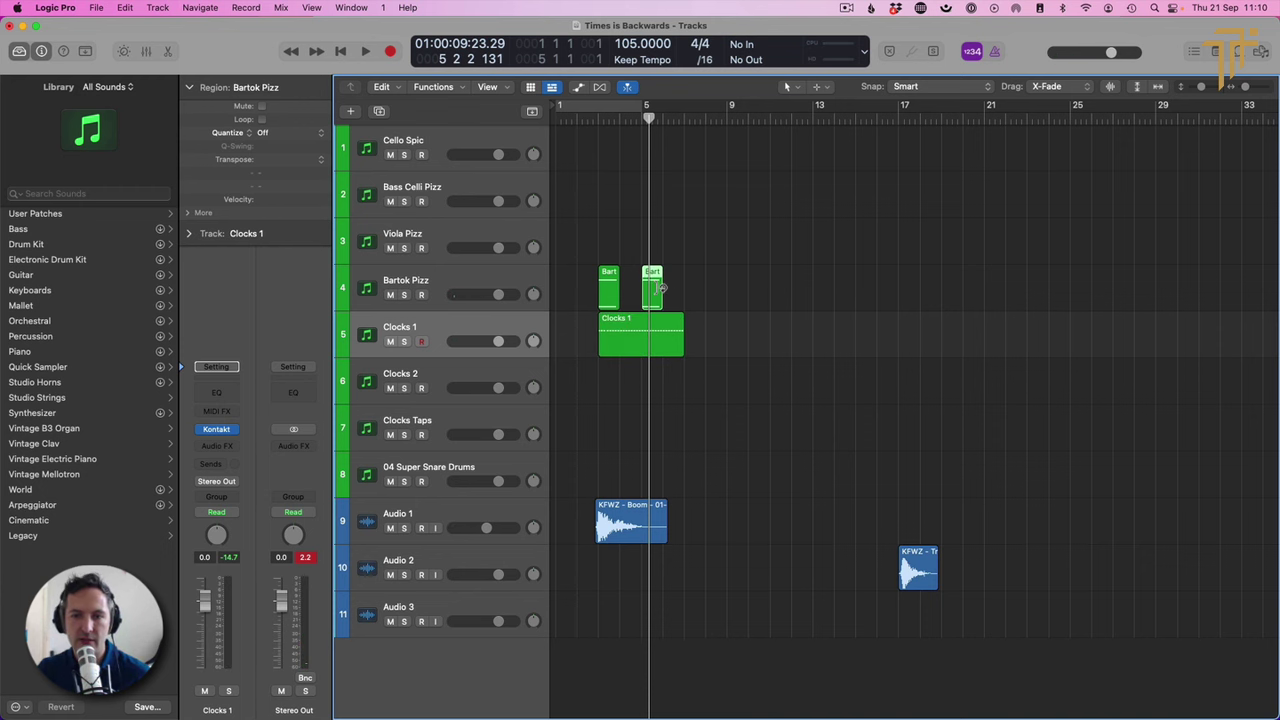
double_click(661, 288)
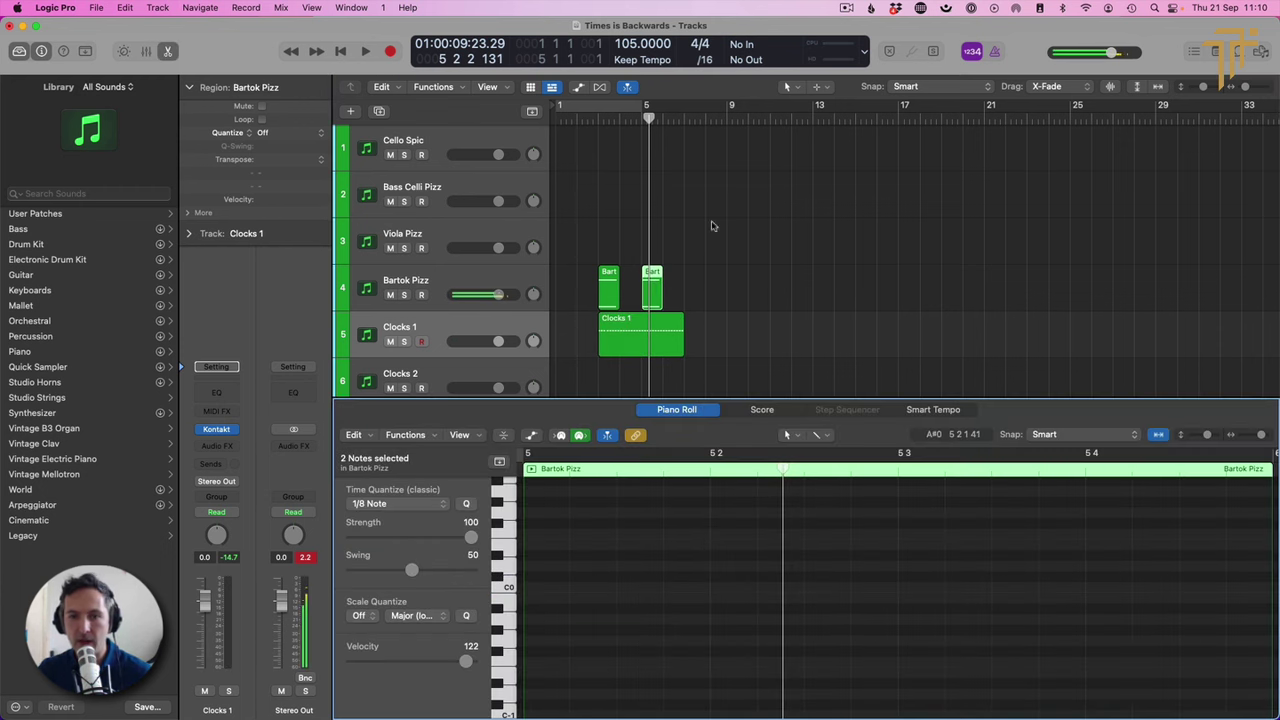
key(space)
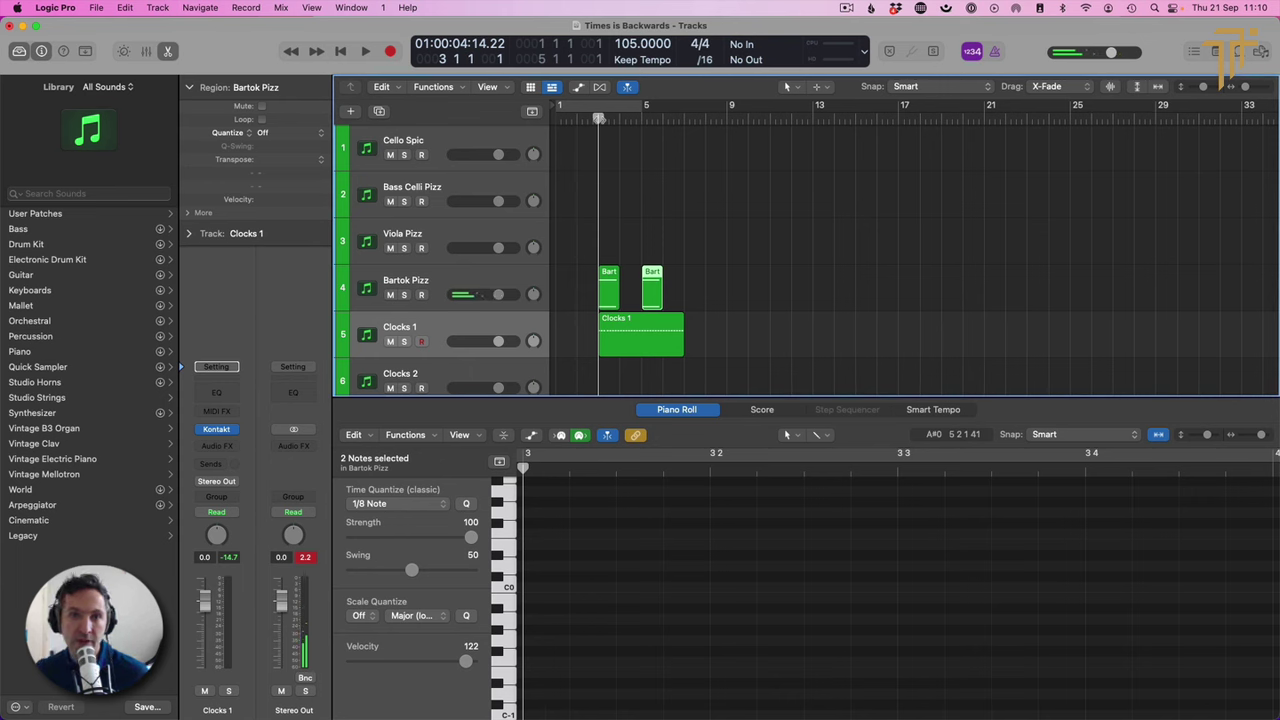
key(space)
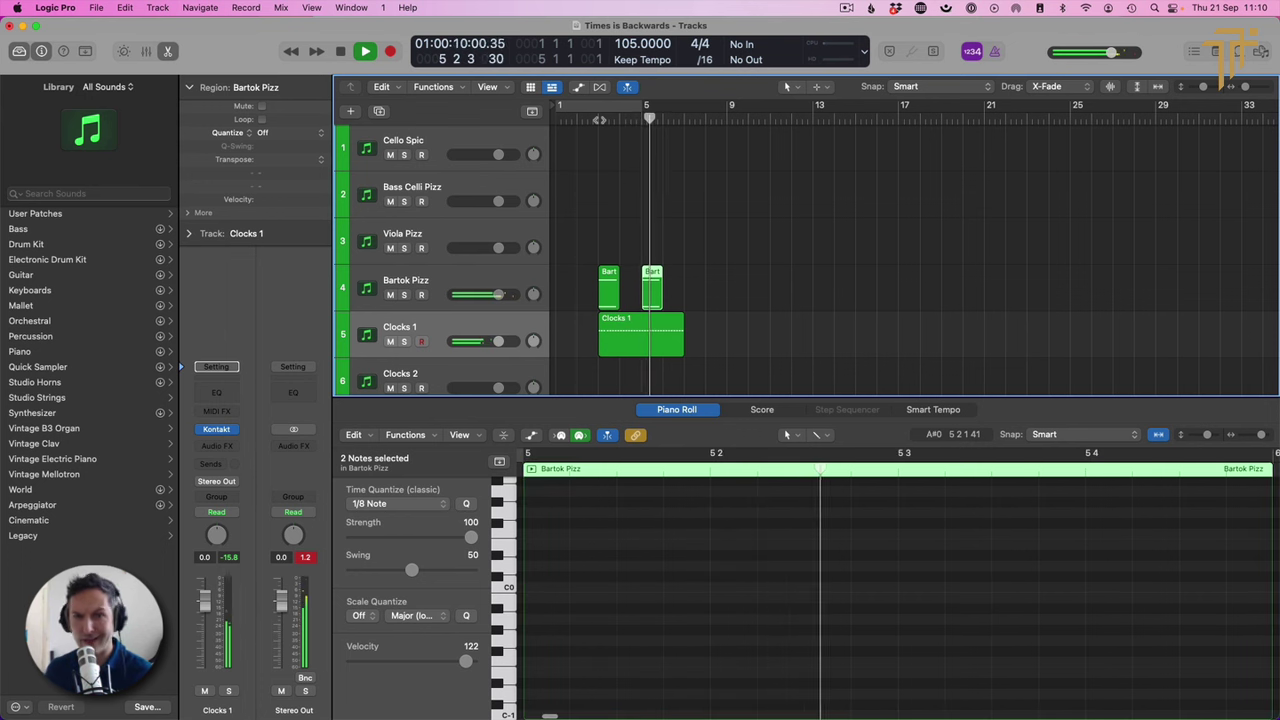
key(e)
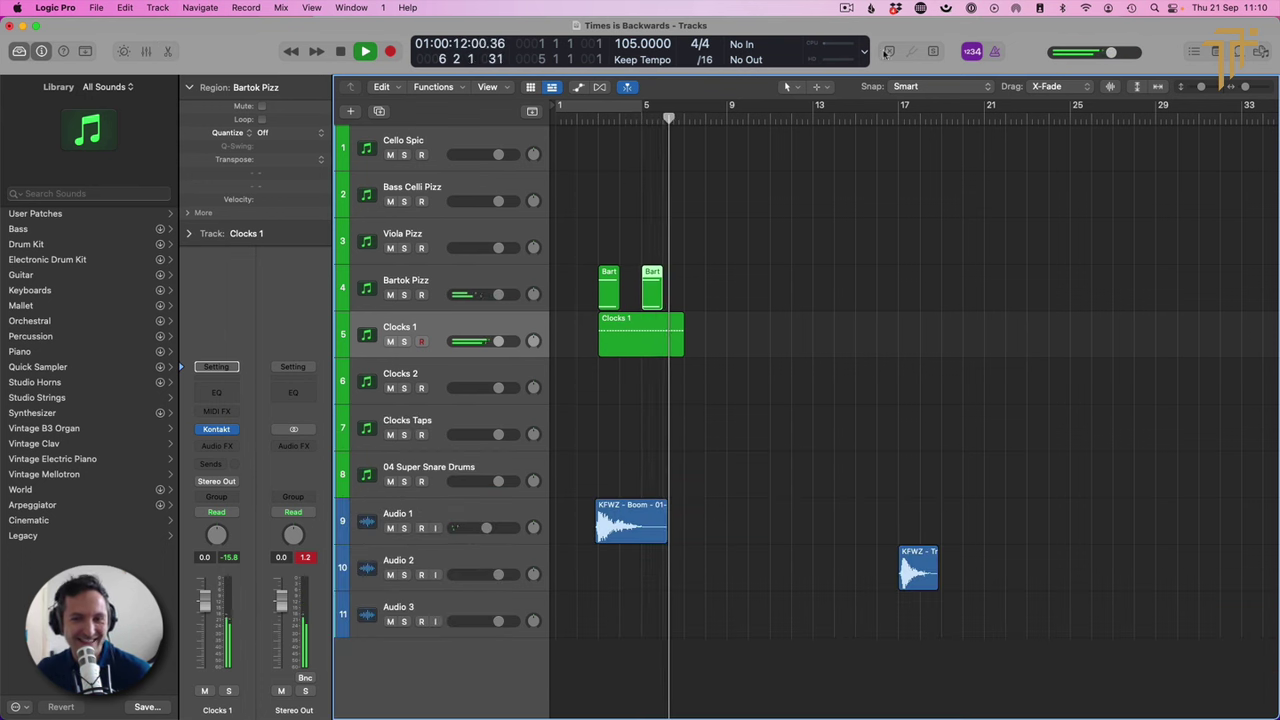
key(space)
Step: Repeat both Bartok Pizz regions and the Clocks 1 region once so the copies run from bar 7 to bar 11
drag(754, 354, 598, 262)
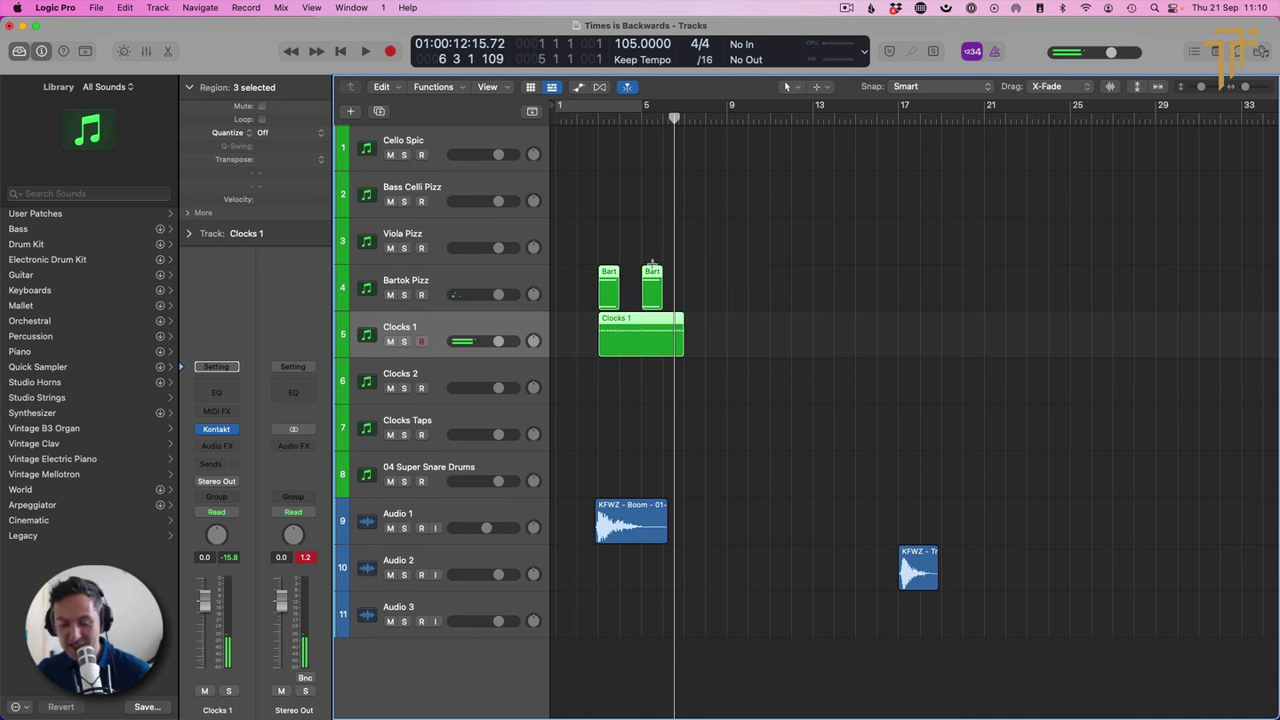
key(super+r)
click(779, 352)
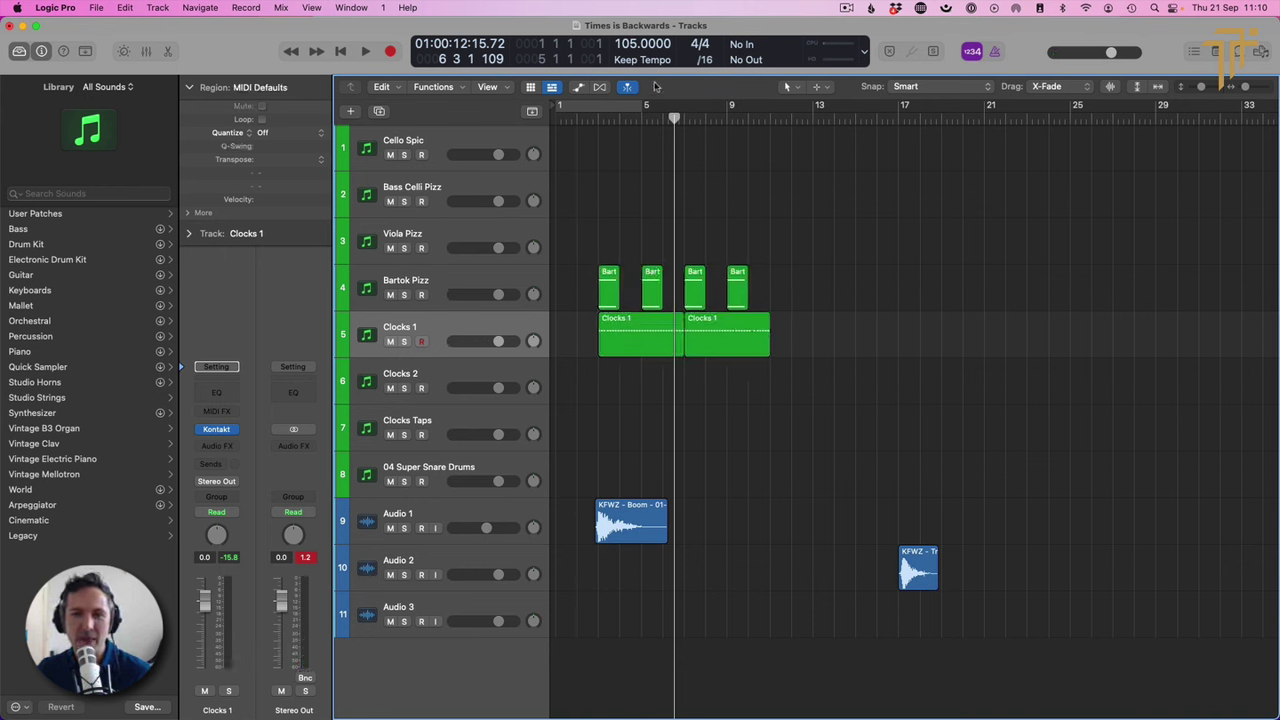
Step: Record a sparse Viola Pizz part on C3 from bar 3 until nearly bar 11
click(435, 234)
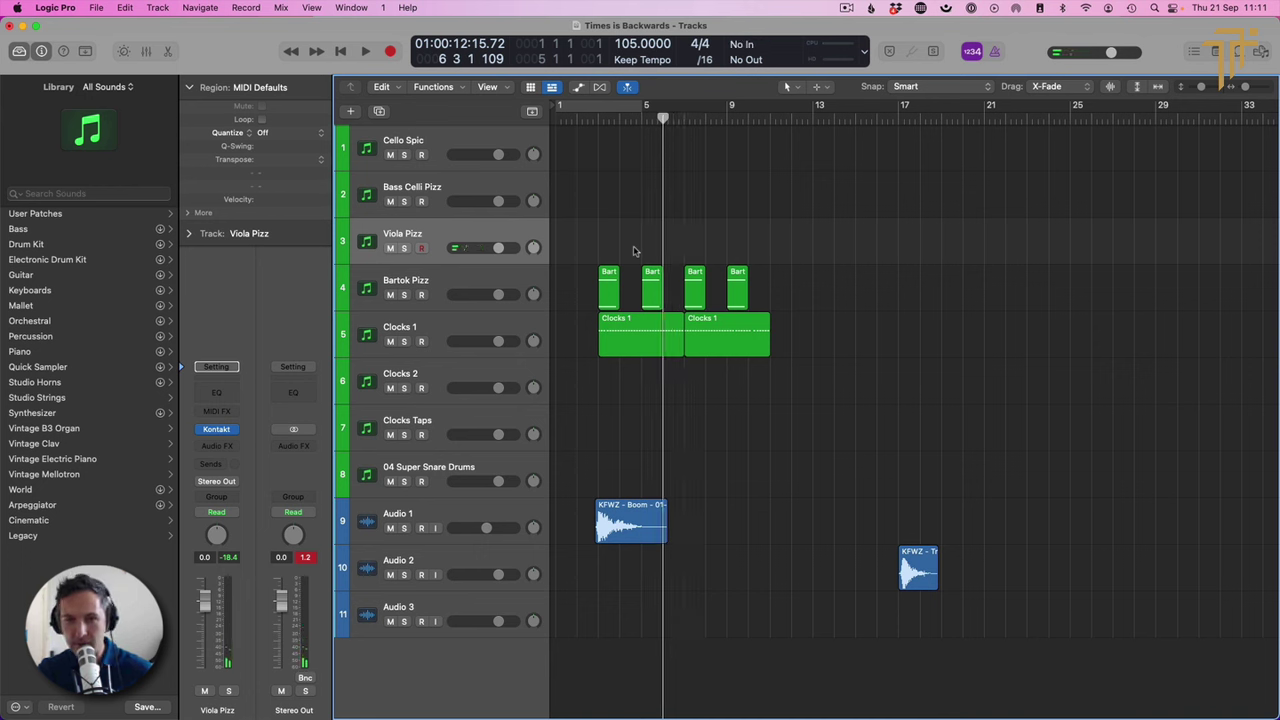
key(space)
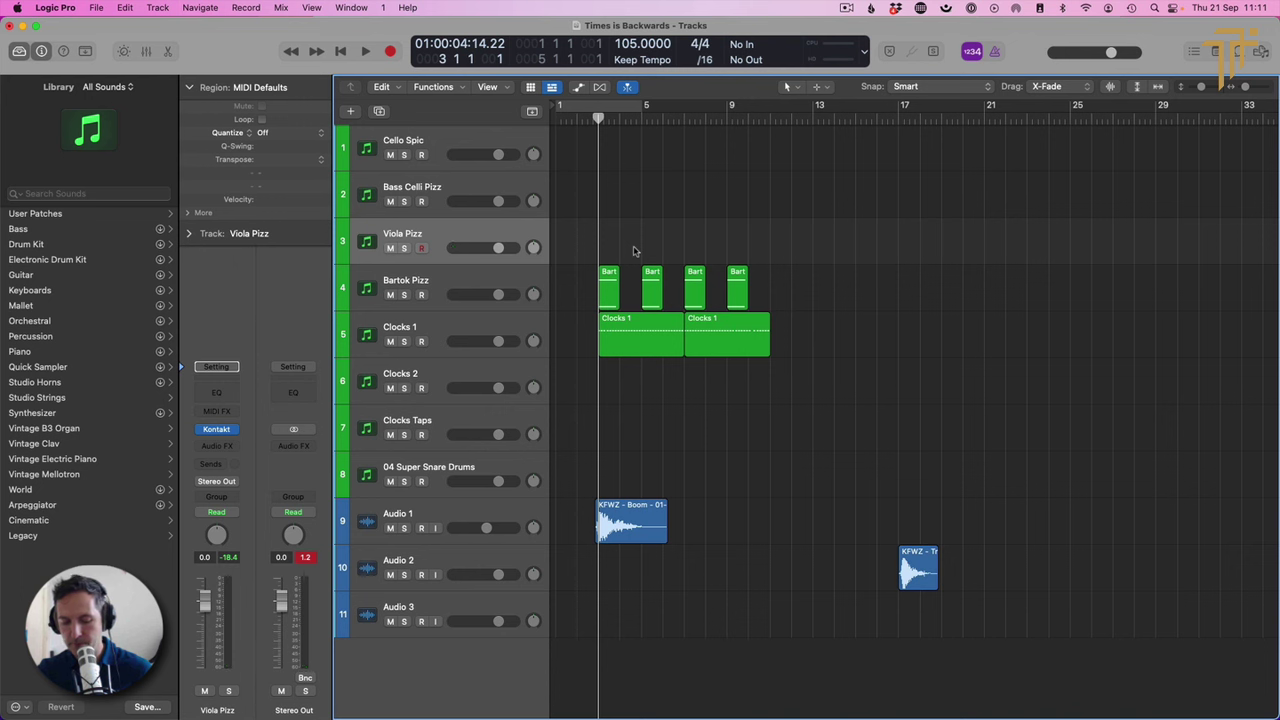
key(period)
key(comma)
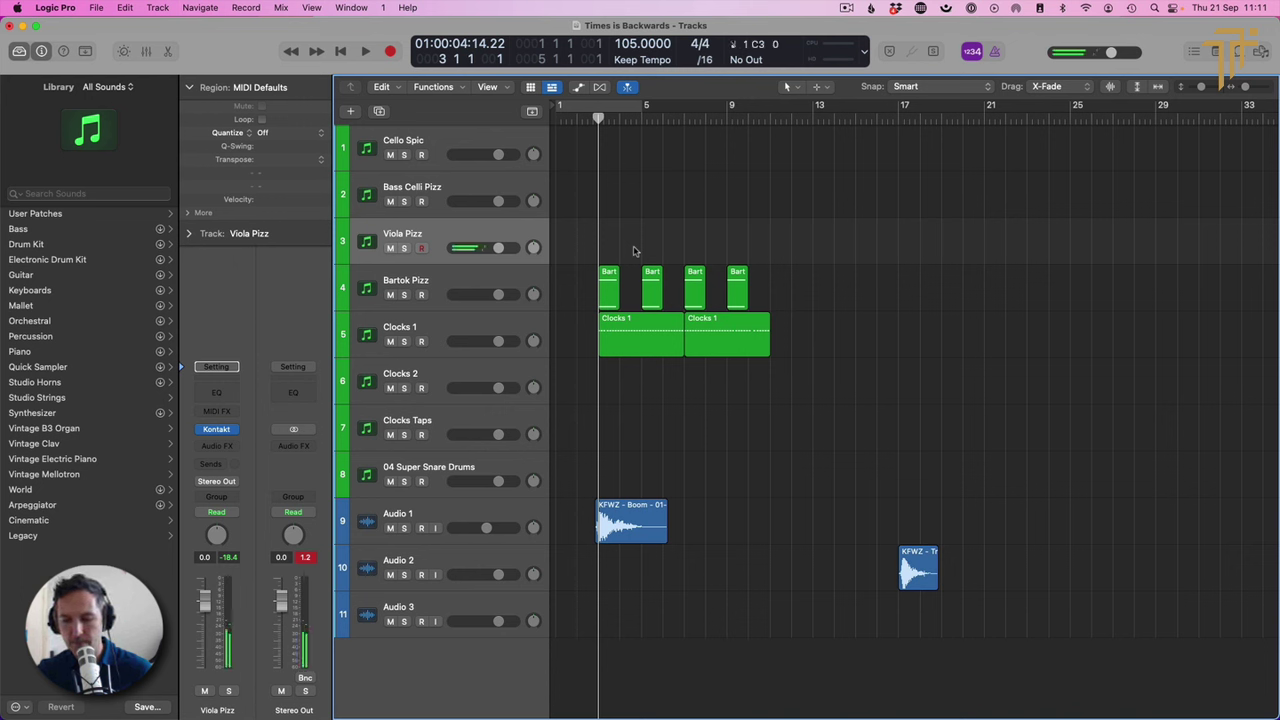
key(r)
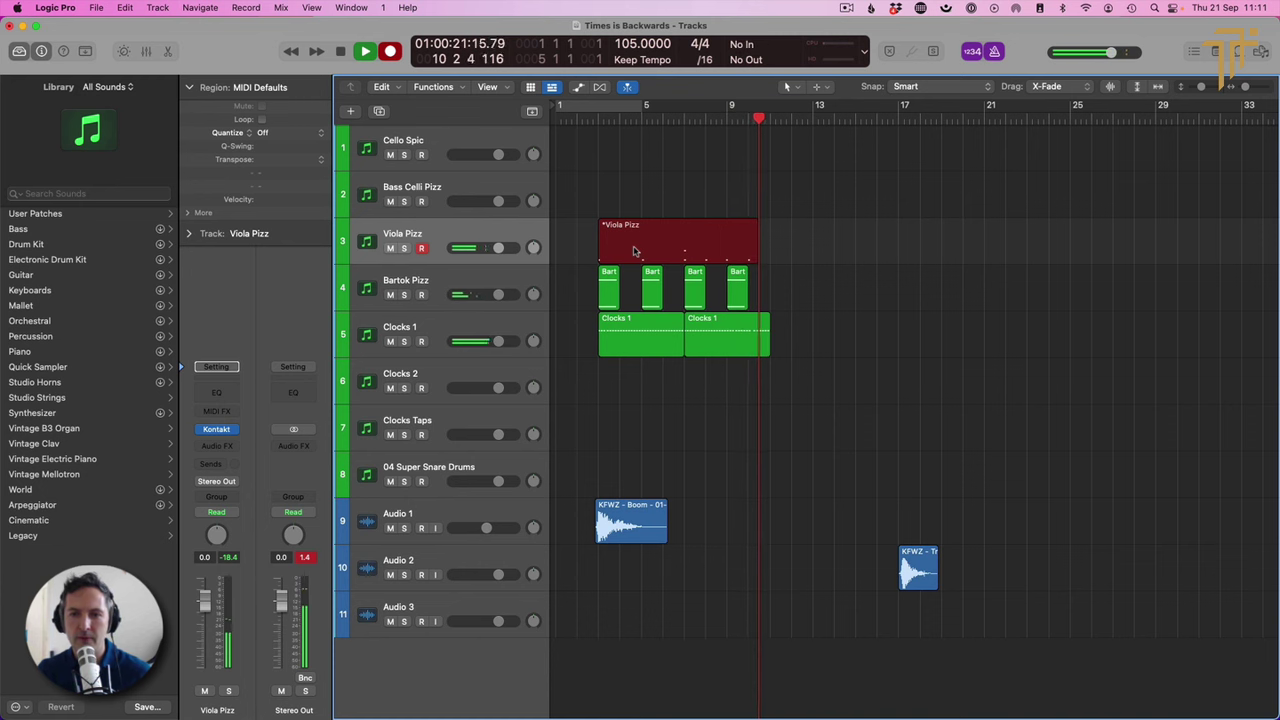
key(space)
Step: Delete the stray D3 note at bar 7 from the Viola Pizz region and quantize the remaining notes to 1/8 notes
double_click(714, 246)
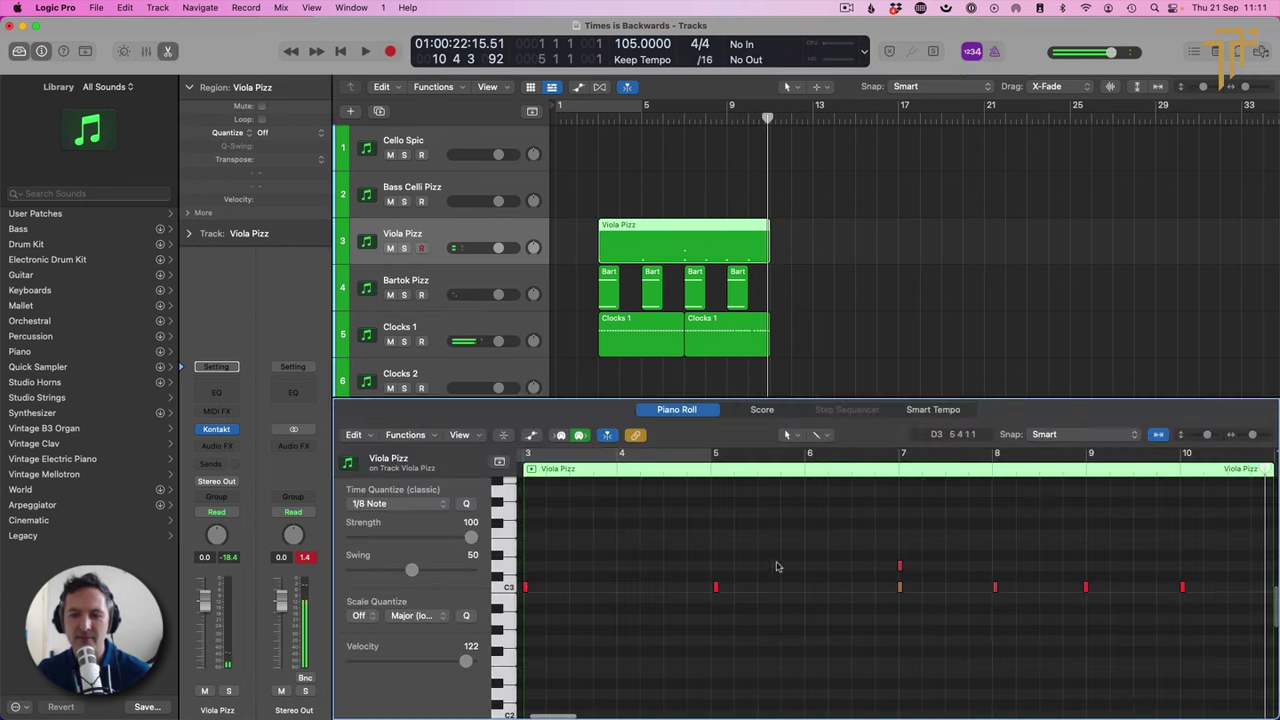
drag(851, 538, 927, 567)
key(Delete)
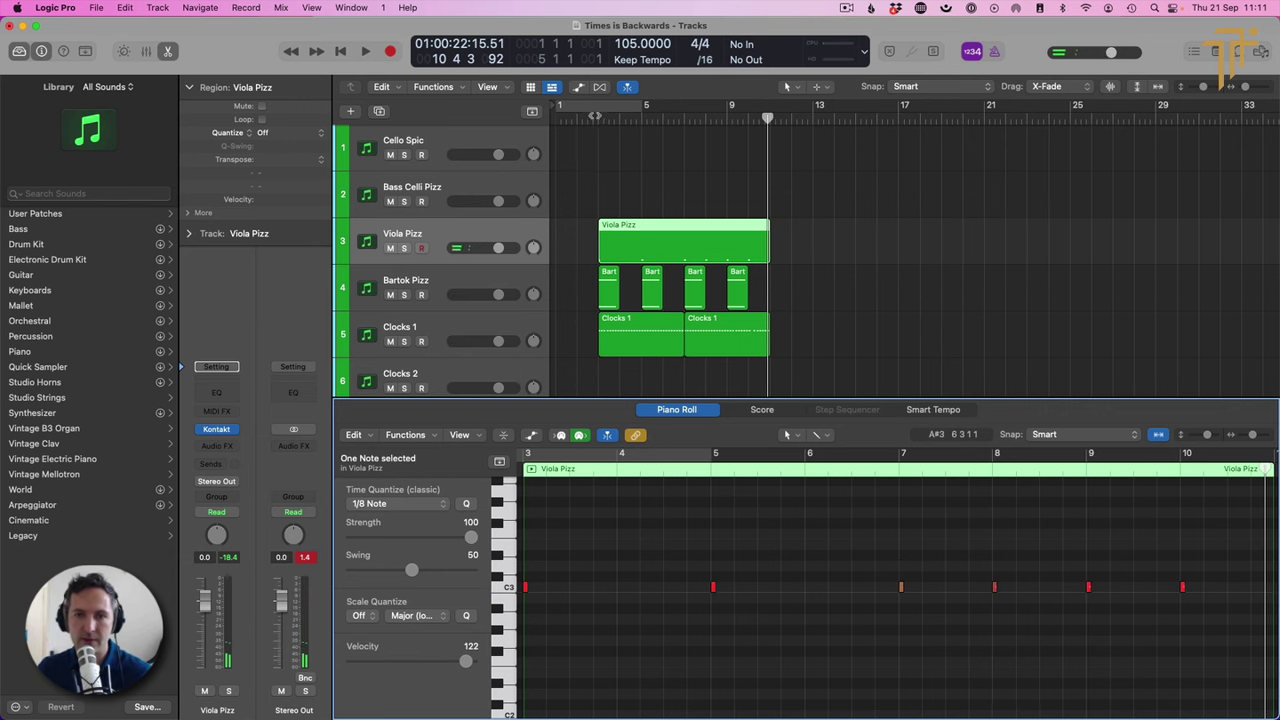
Step: Play the Viola Pizz part with the other tracks from bar 3, closing the Piano Roll
key(space)
key(e)
click(822, 267)
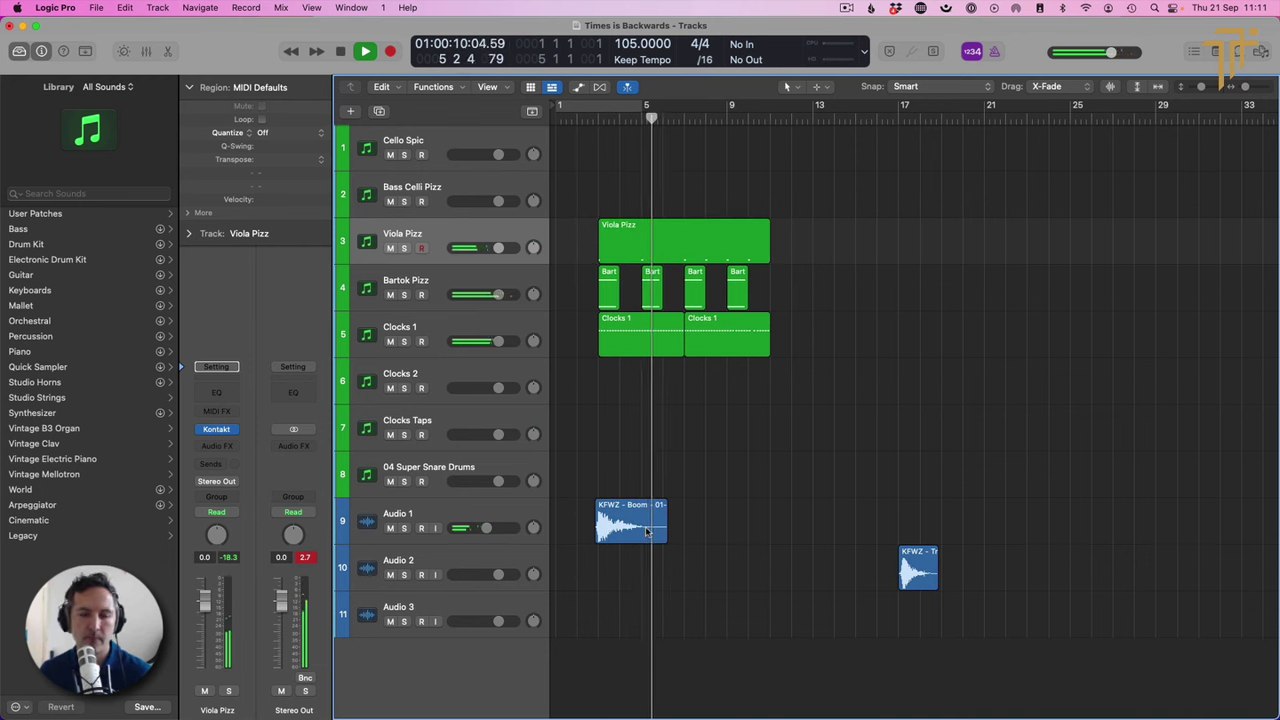
key(space)
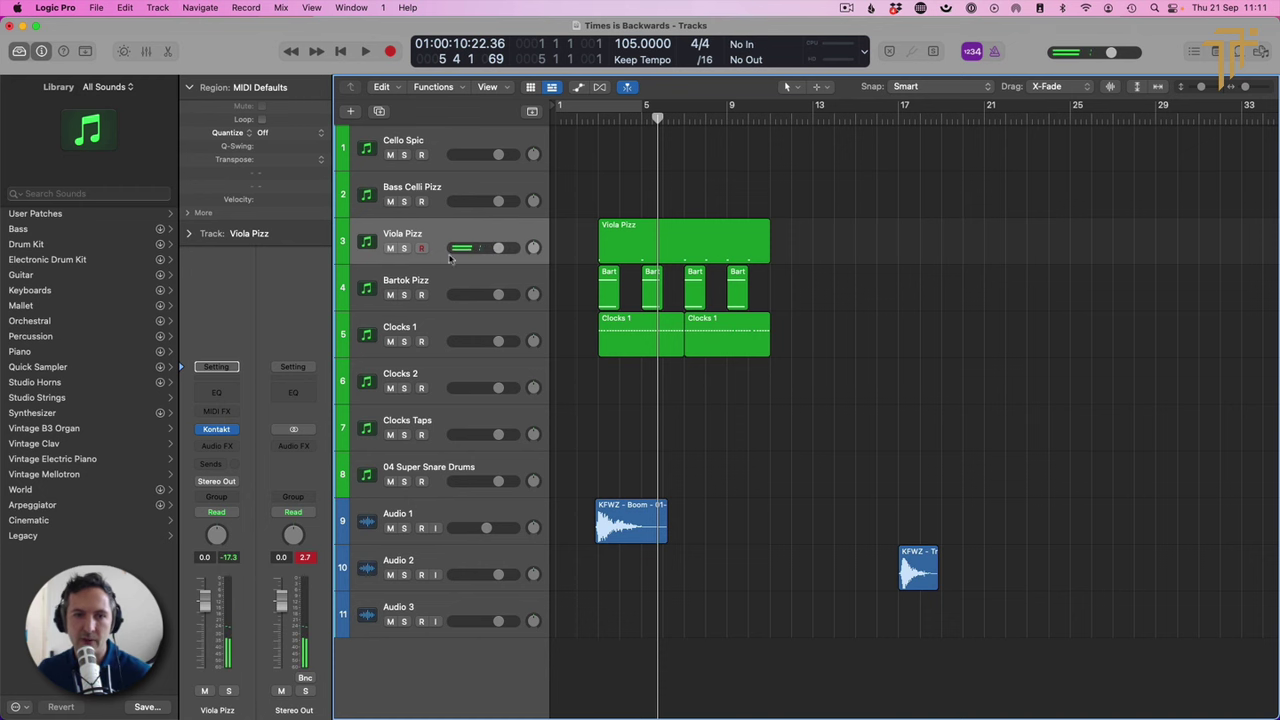
Step: Duplicate the Viola Pizz track and insert the stereo Soundtoys Little Plate reverb on the new track
key(super+d)
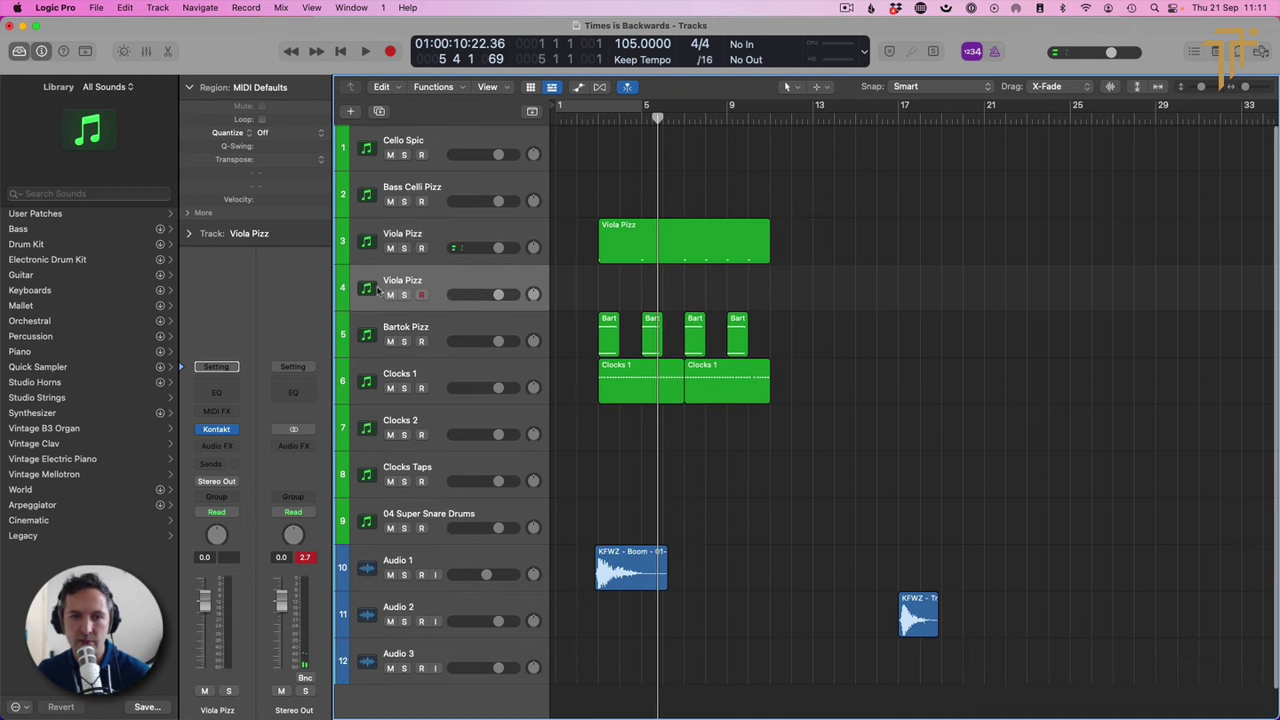
click(232, 446)
scroll(262, 660, down, 1)
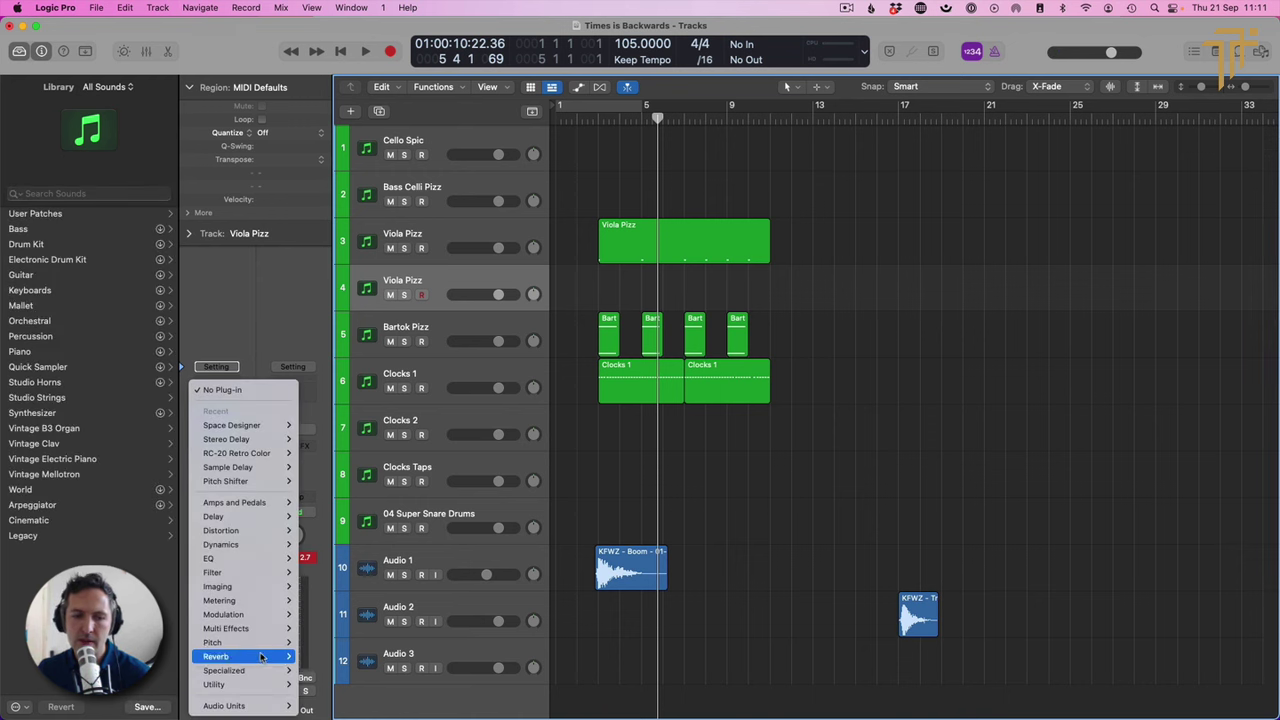
mouse_move(270, 706)
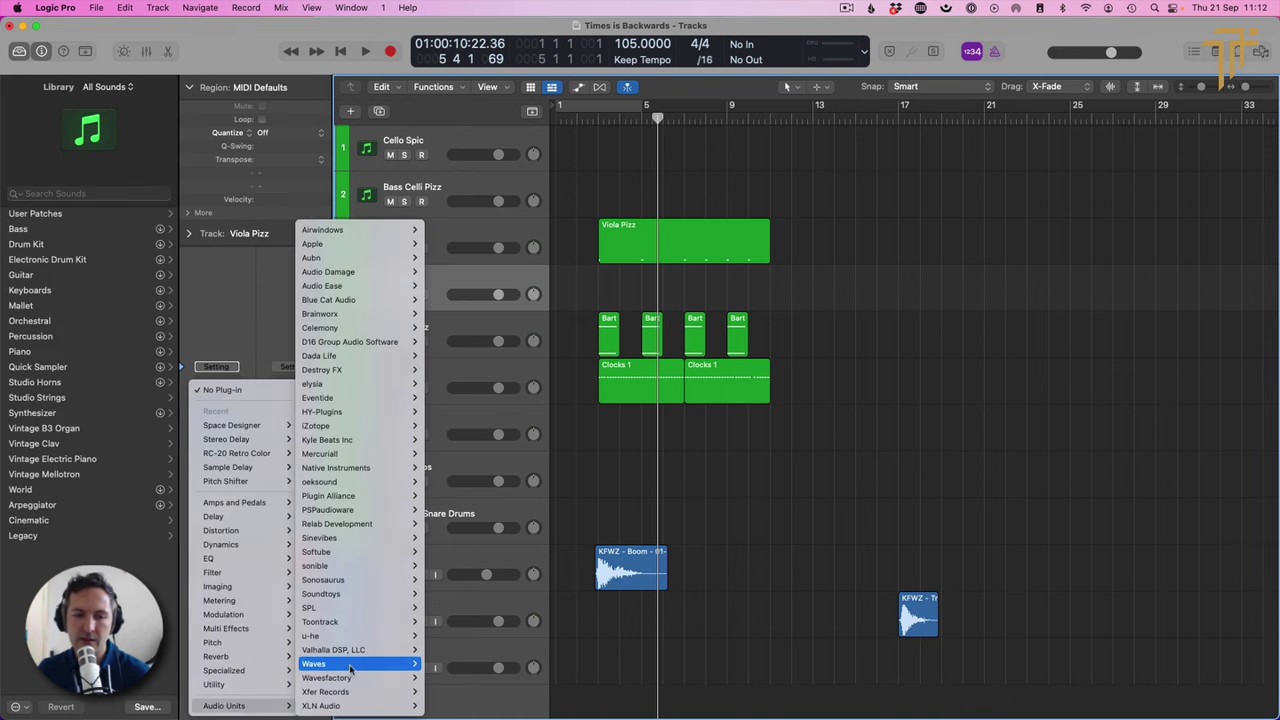
mouse_move(350, 665)
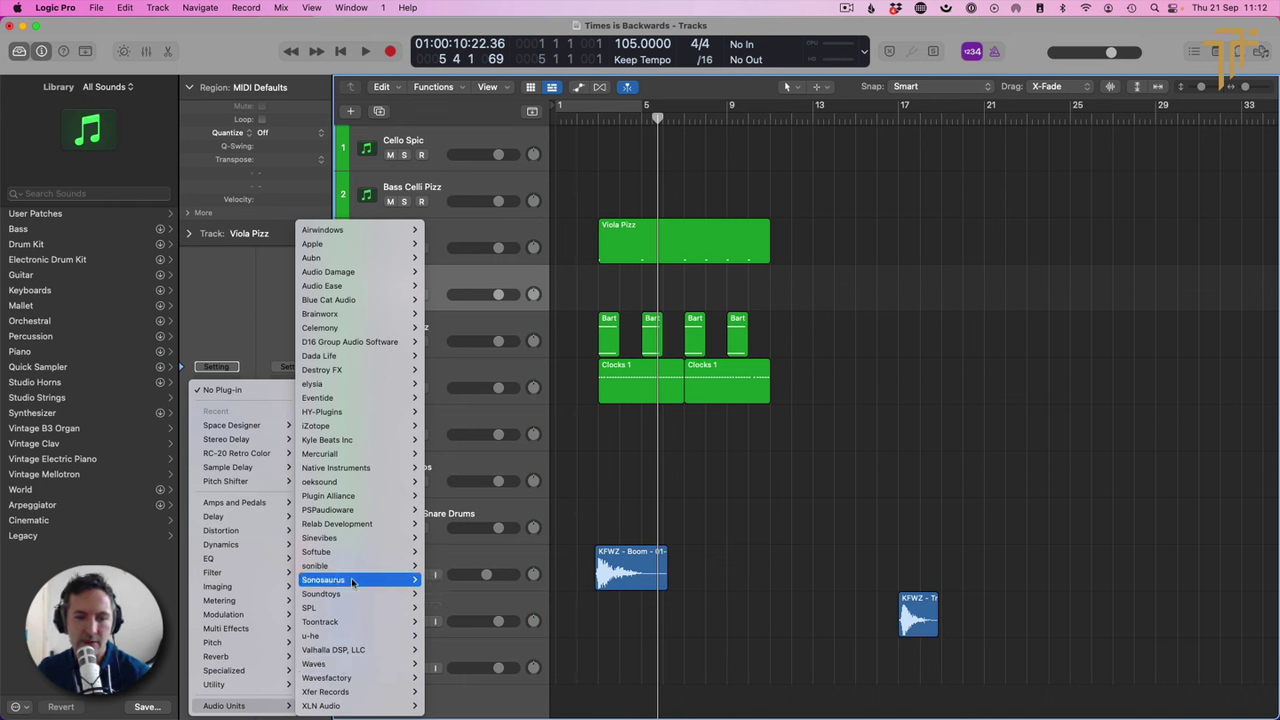
mouse_move(354, 594)
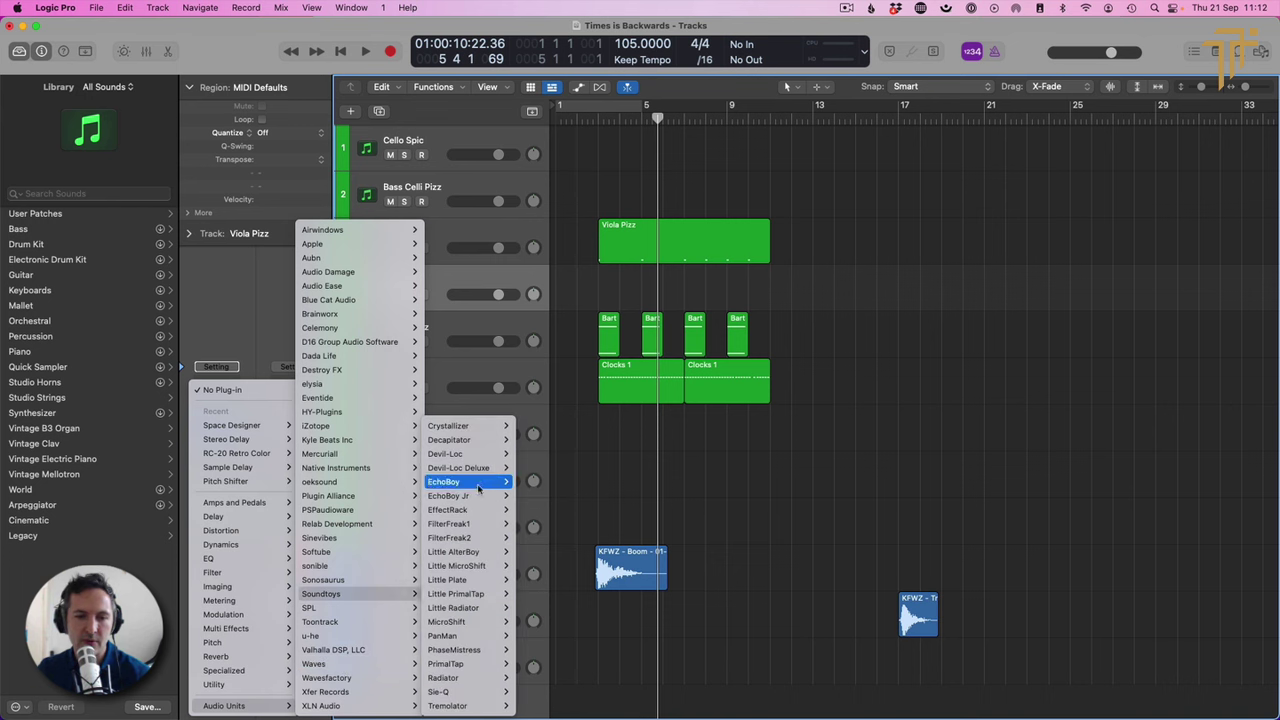
mouse_move(480, 580)
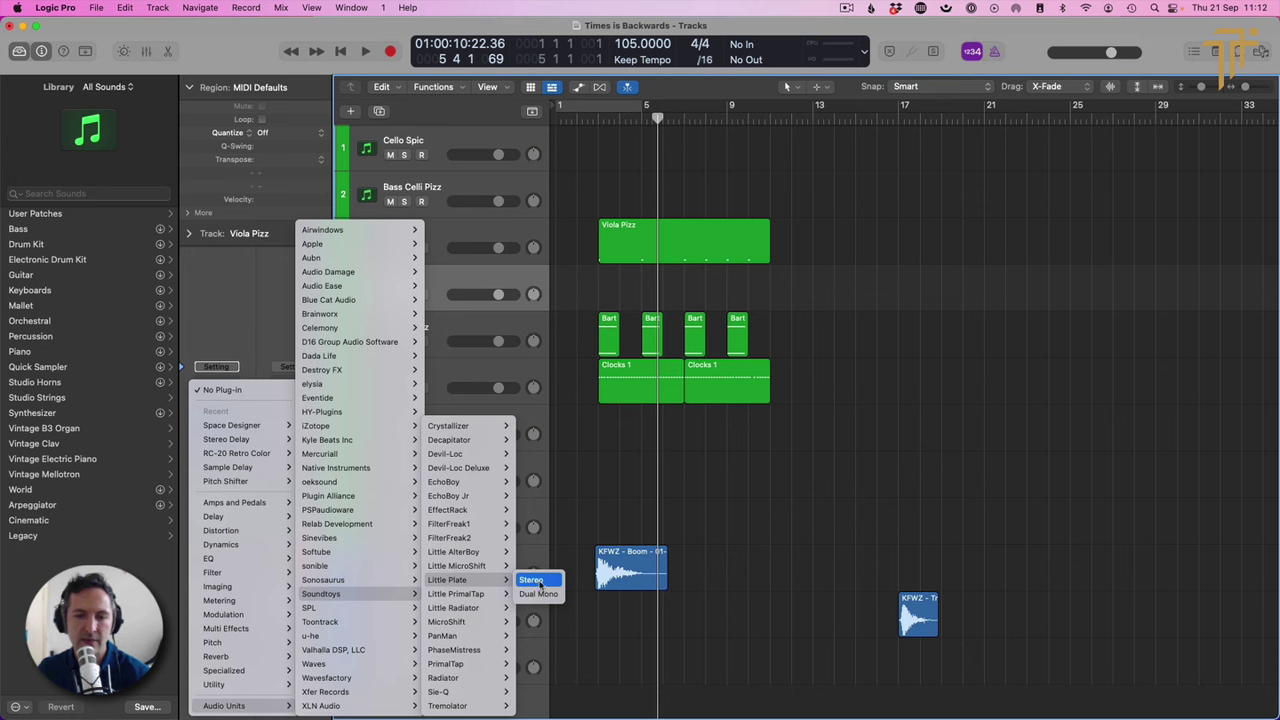
click(537, 585)
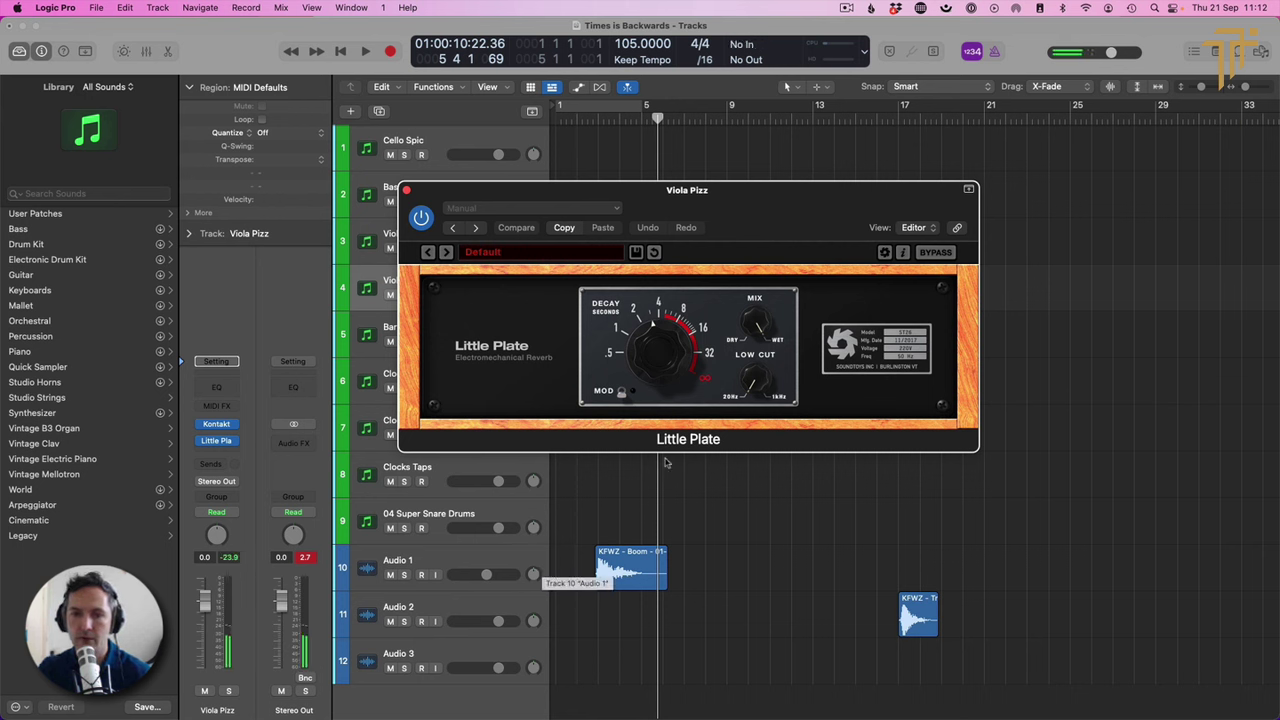
Step: Set Little Plate's decay between 8 and 16 seconds and its mix to about halfway, then close the plug-in window
drag(661, 331, 662, 304)
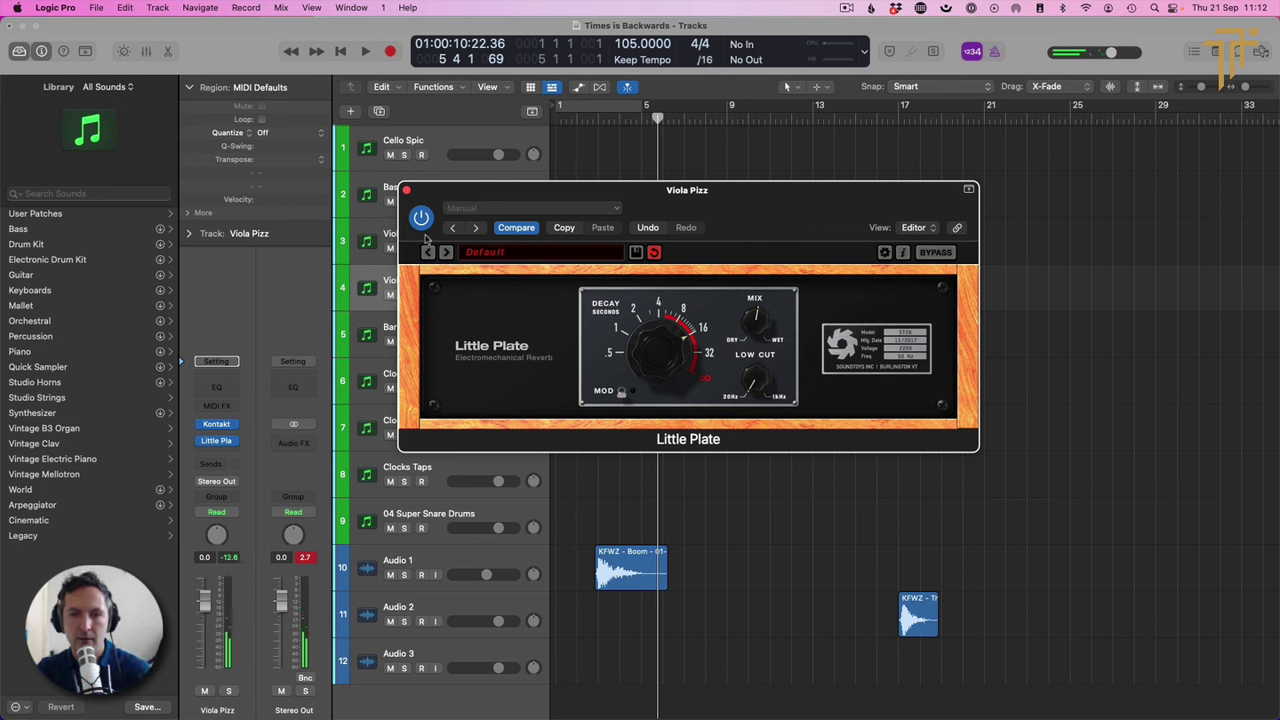
click(407, 190)
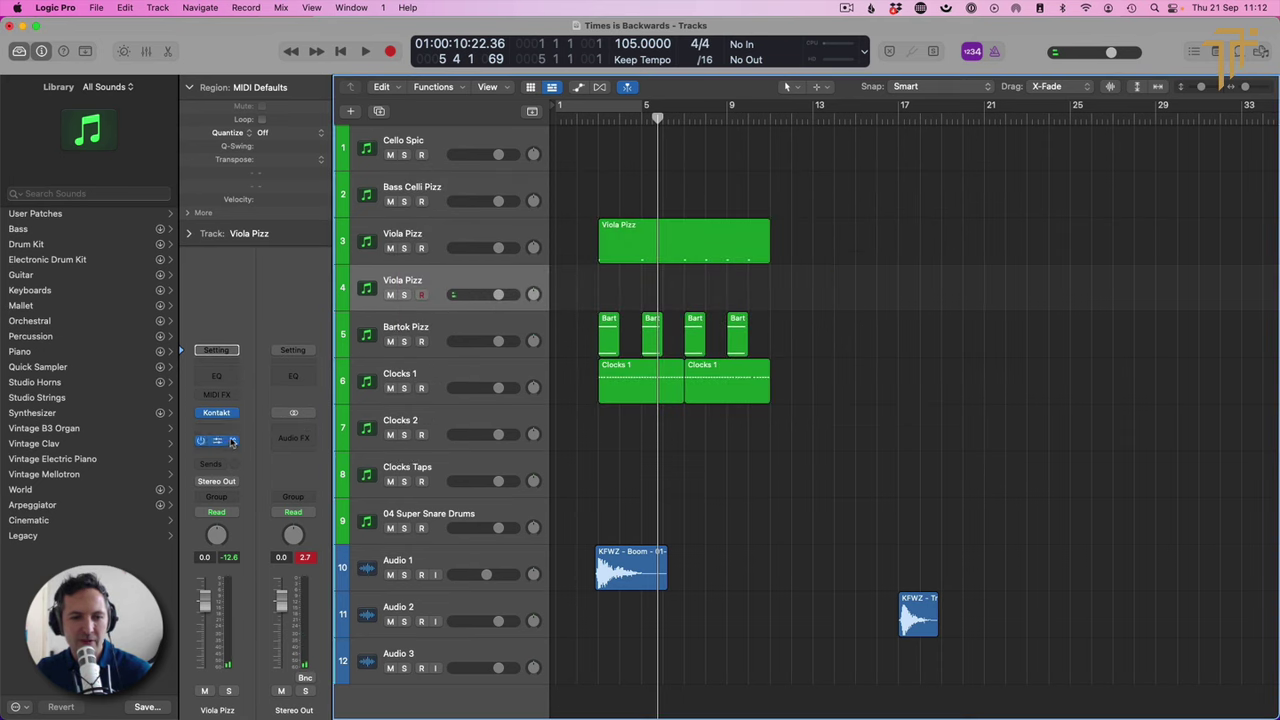
Step: Insert a Pitch Shifter ahead of Little Plate on the duplicated Viola Pizz track and set its mix to 100%
click(231, 430)
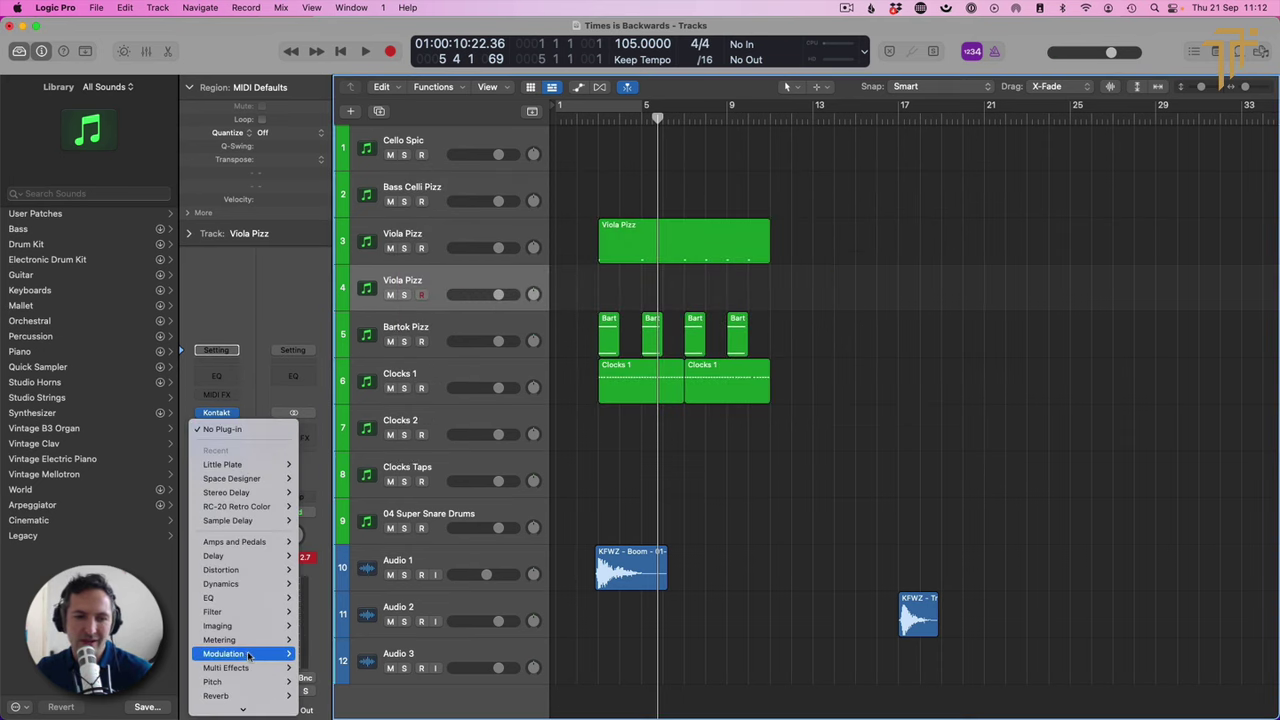
mouse_move(251, 654)
mouse_move(251, 684)
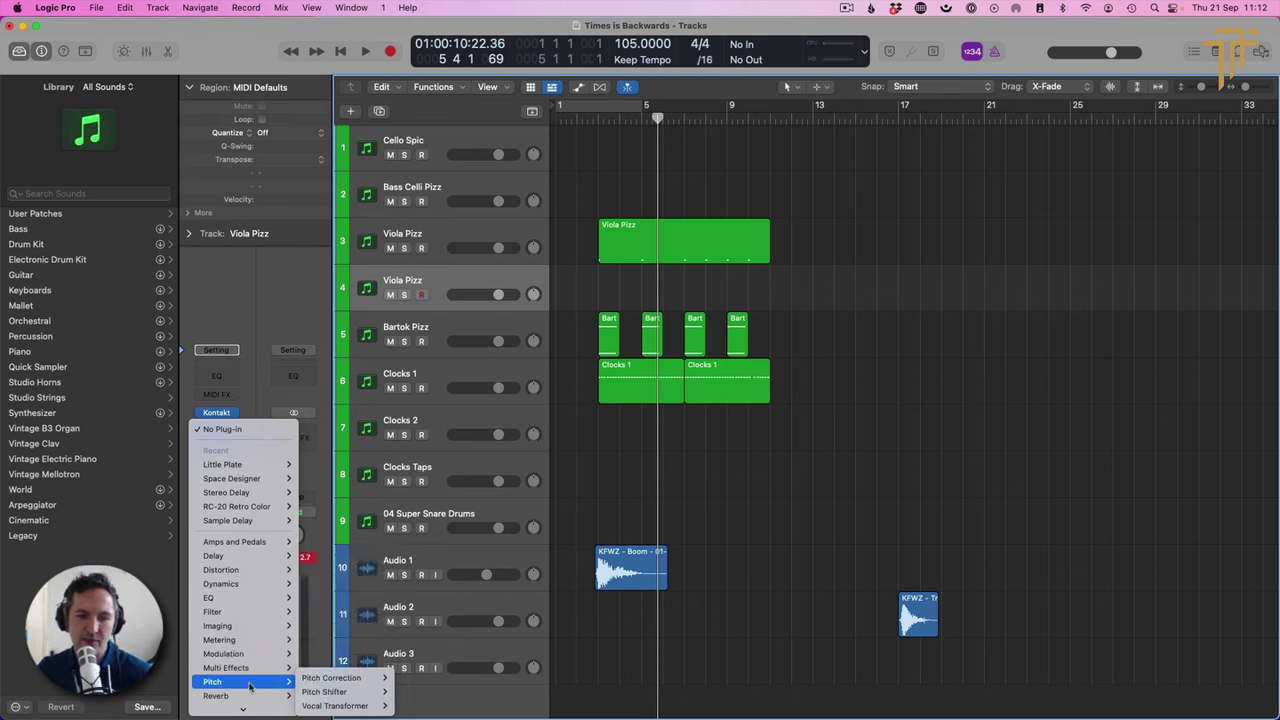
click(414, 692)
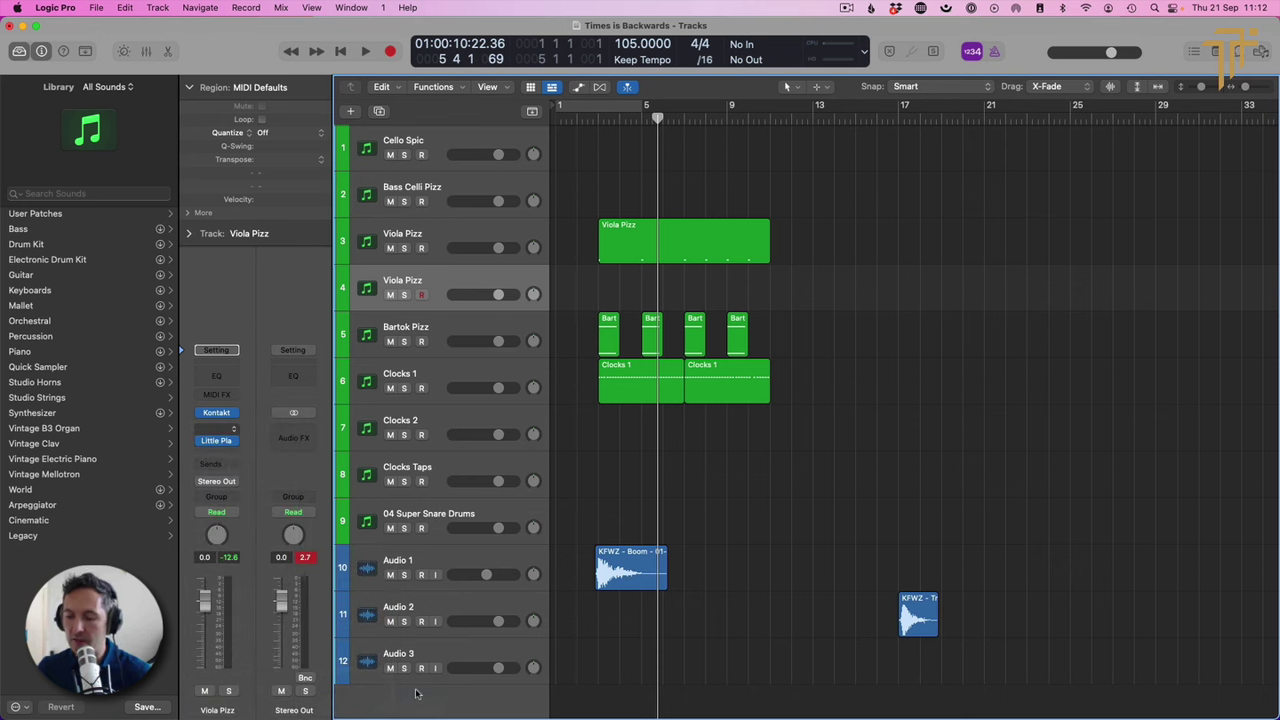
drag(439, 301, 449, 355)
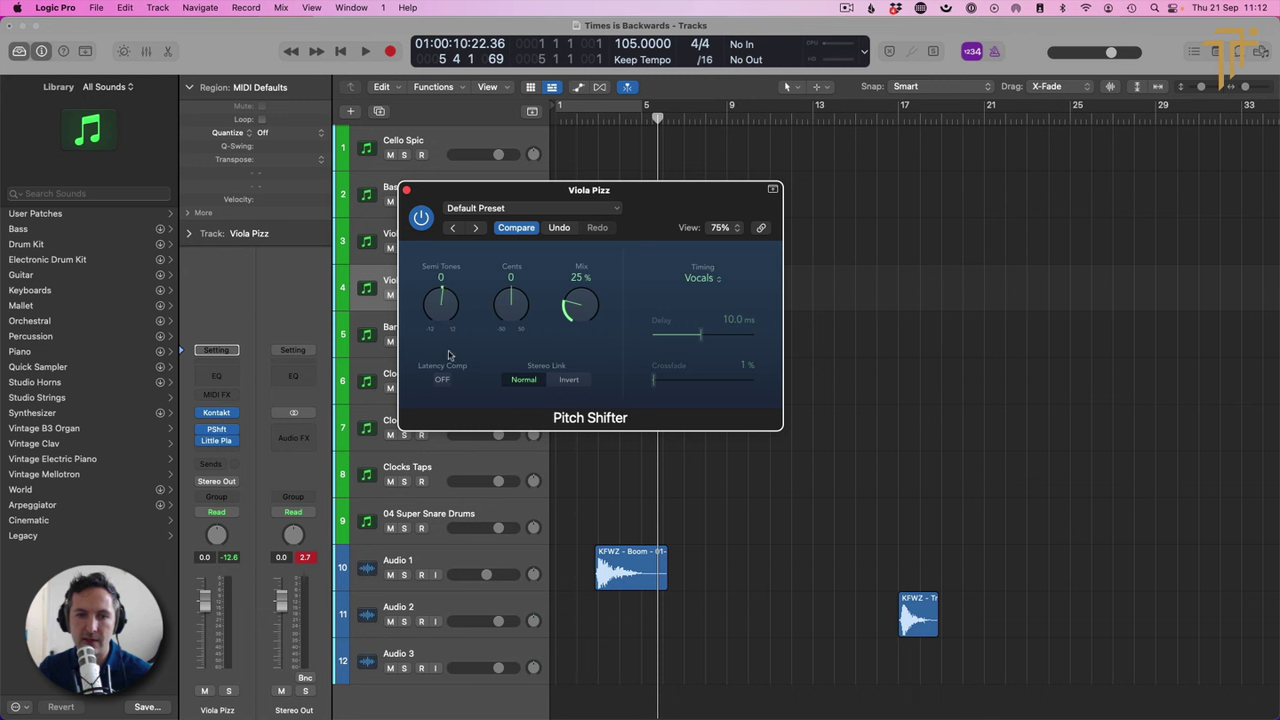
drag(578, 311, 624, 119)
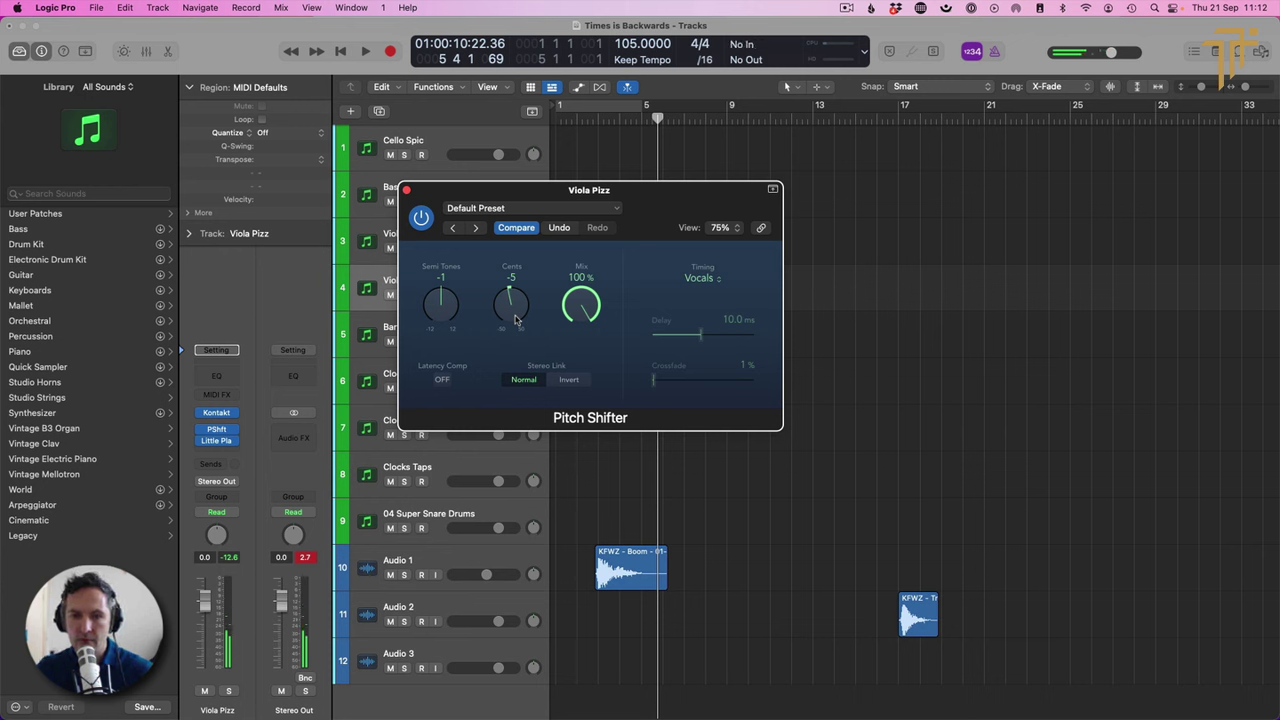
Step: Set the Pitch Shifter to 0 semitones and -18 cents, and close its window
drag(515, 318, 515, 314)
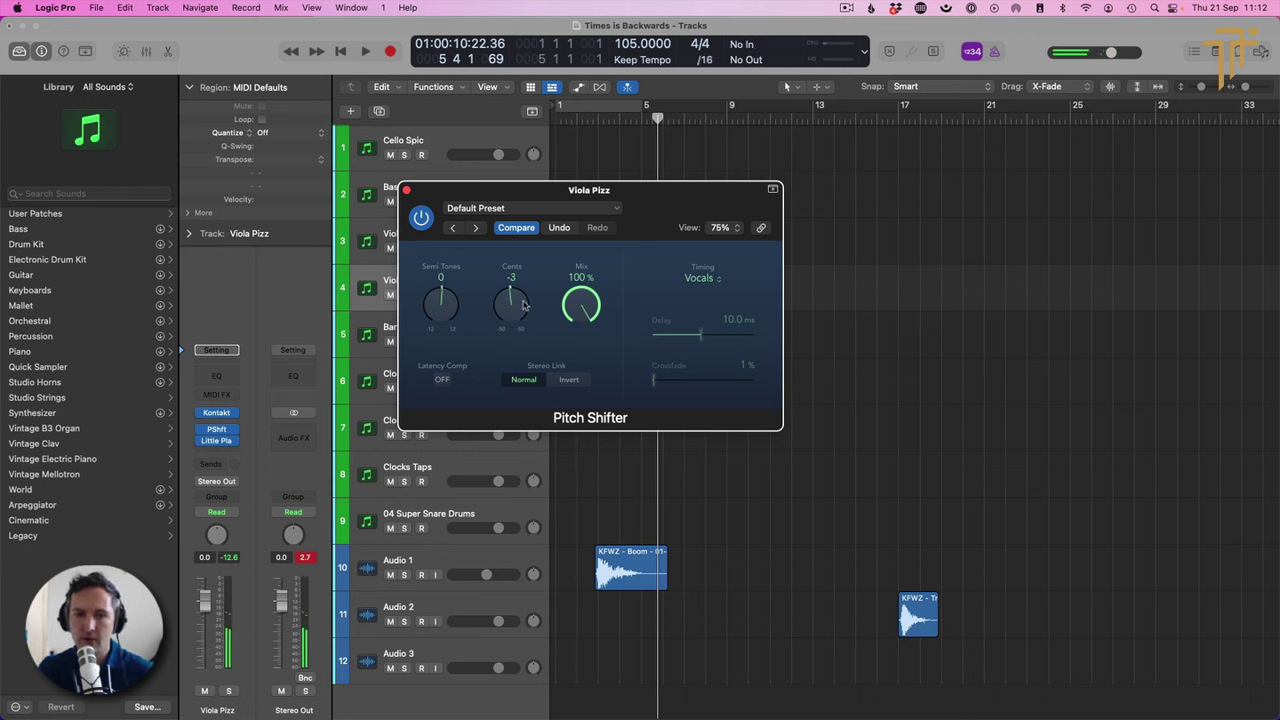
drag(518, 313, 518, 322)
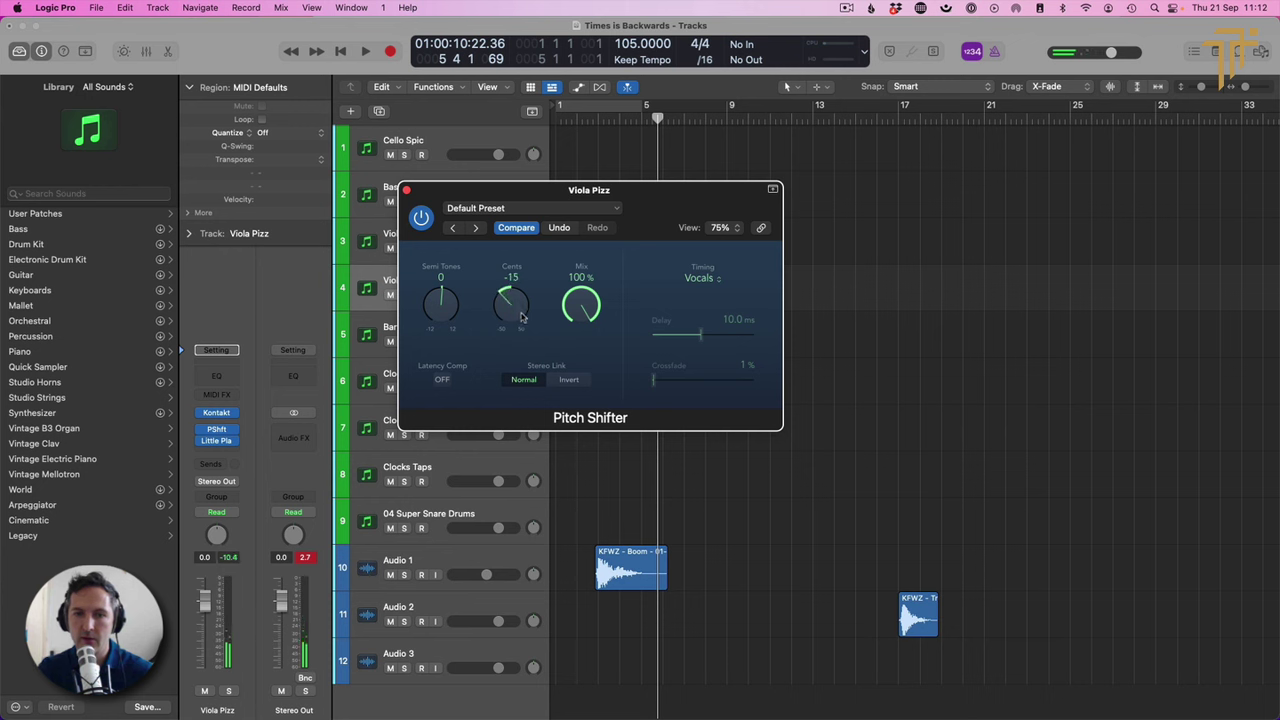
drag(521, 323, 517, 362)
drag(508, 287, 398, 175)
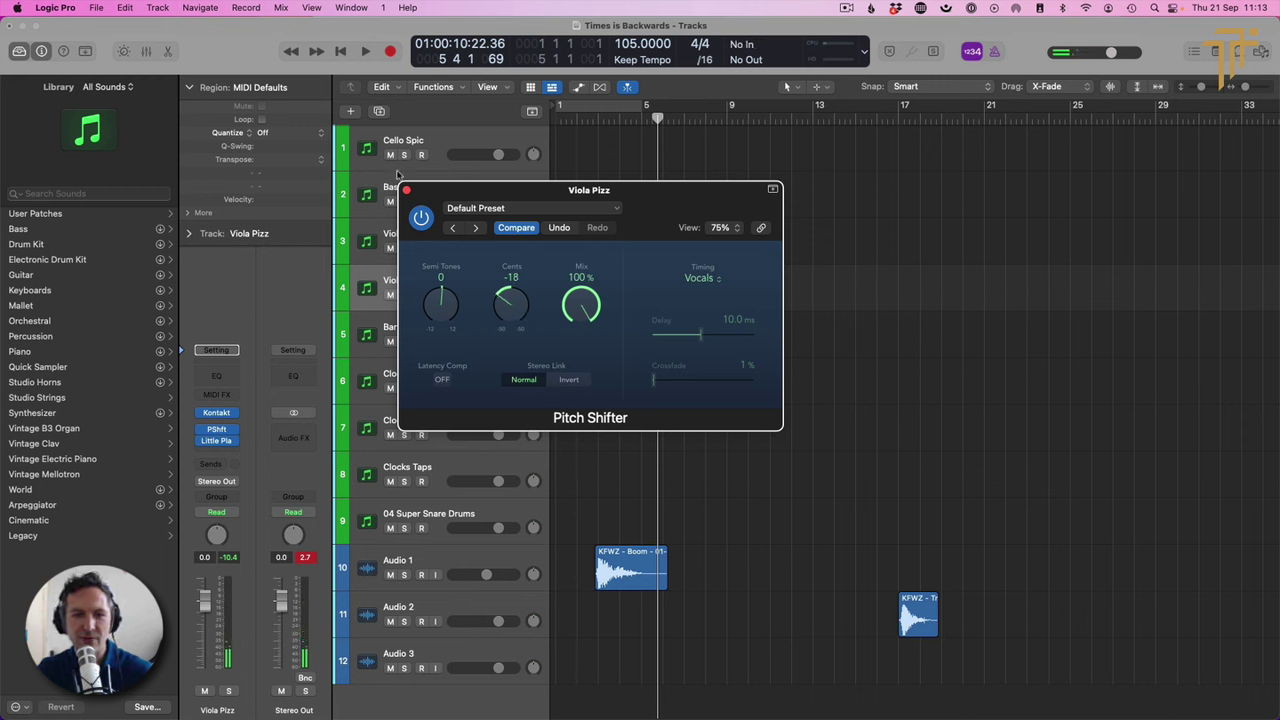
click(408, 190)
Step: Move the Pitch Shifter after Little Plate in the effects chain and set its cents to -47
drag(216, 429, 216, 450)
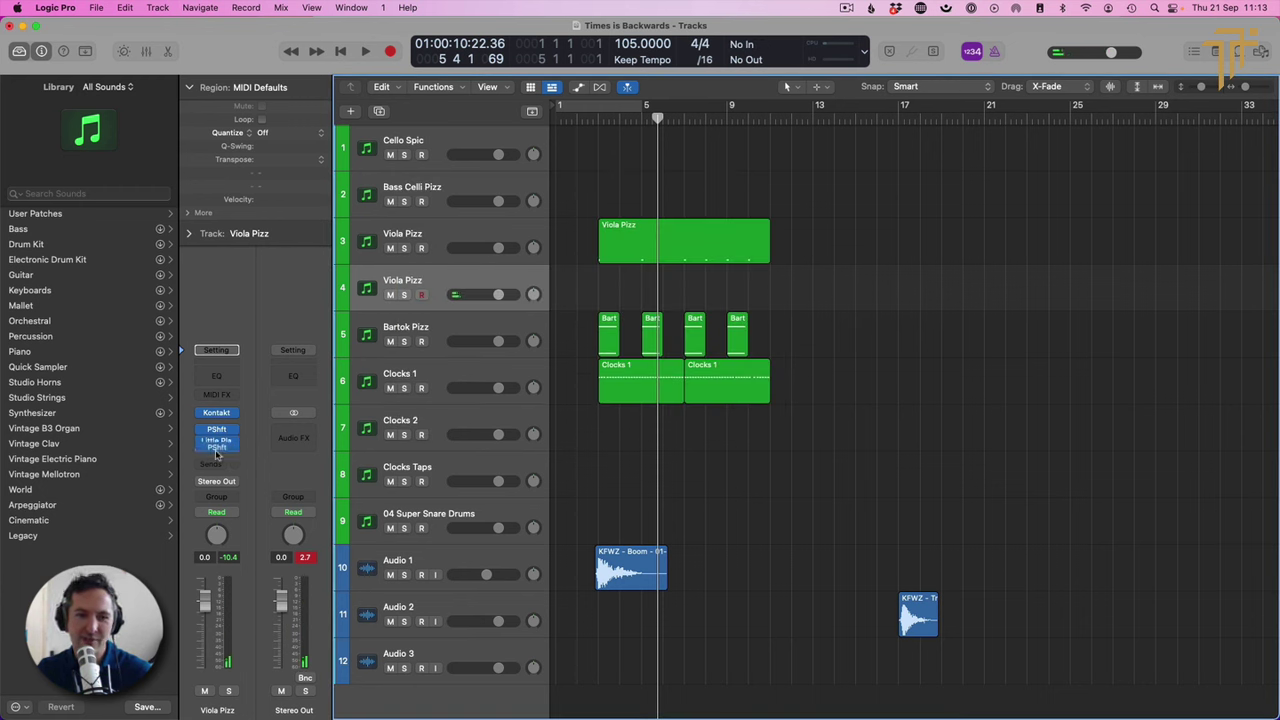
click(216, 441)
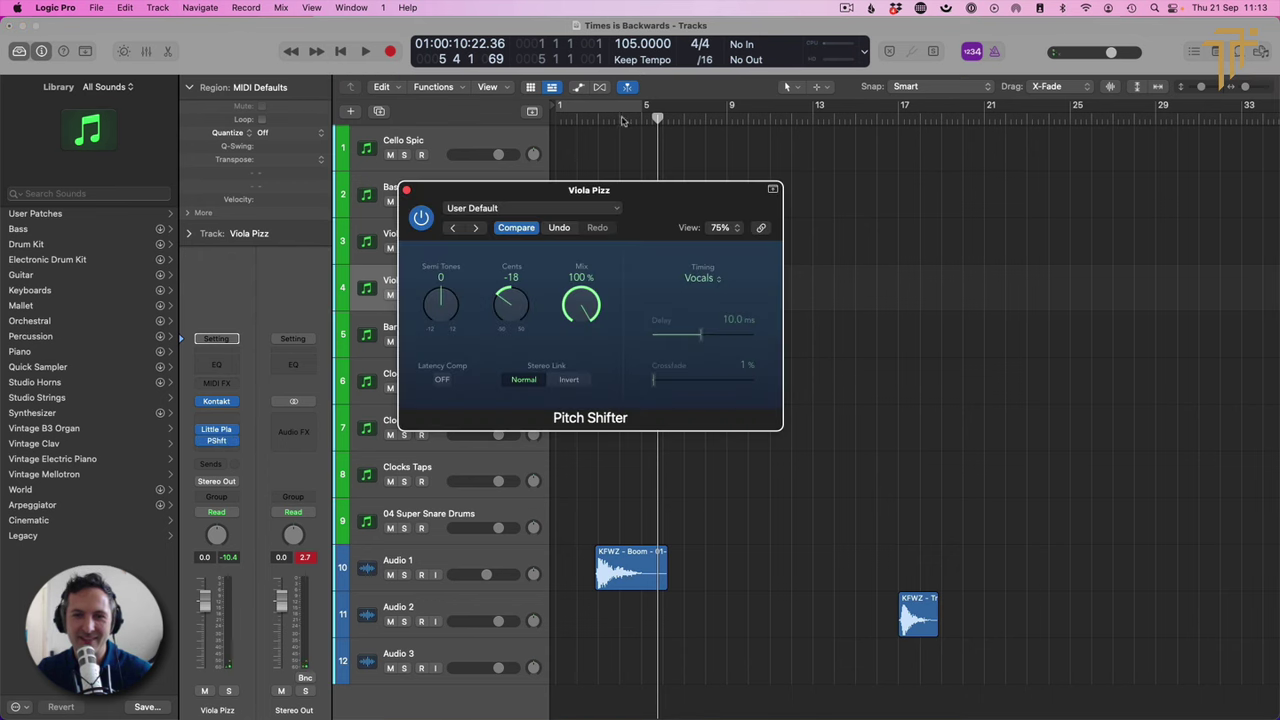
click(630, 120)
drag(511, 295, 520, 386)
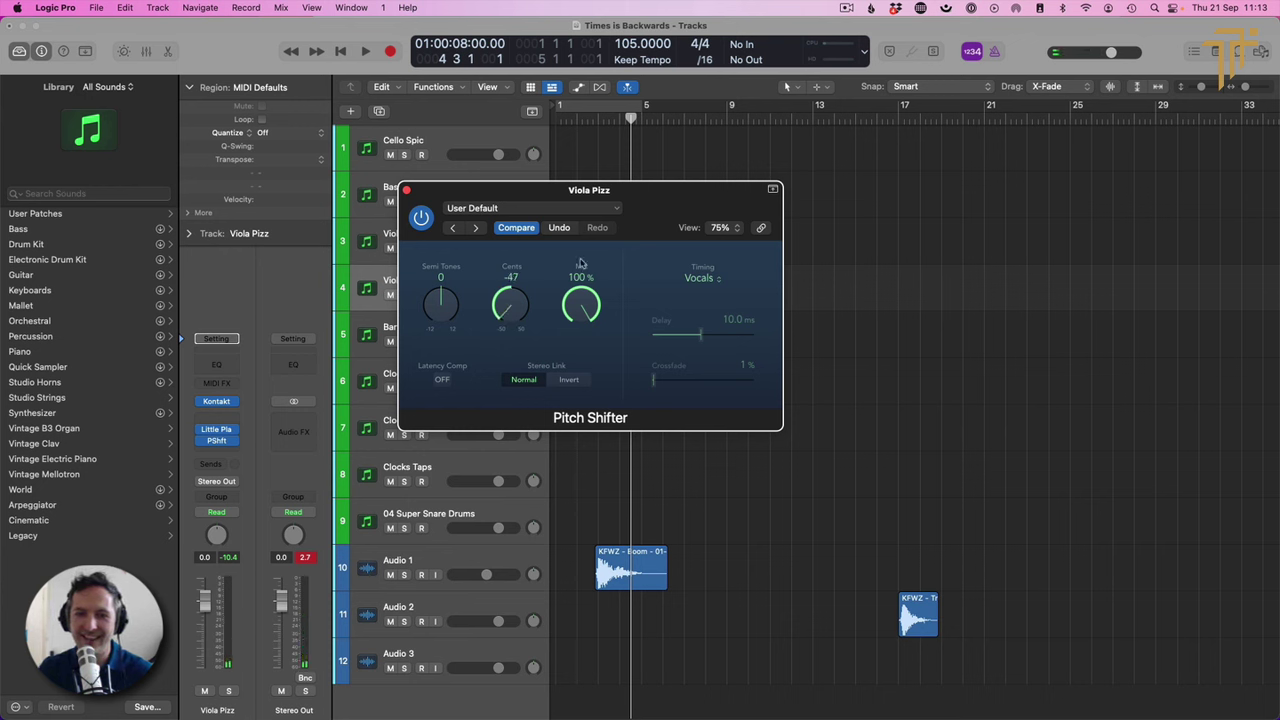
Step: Reset the Pitch Shifter's cents to 0 while checking it beside Little Plate, and close both plug-in windows
drag(501, 303, 509, 210)
mouse_move(219, 432)
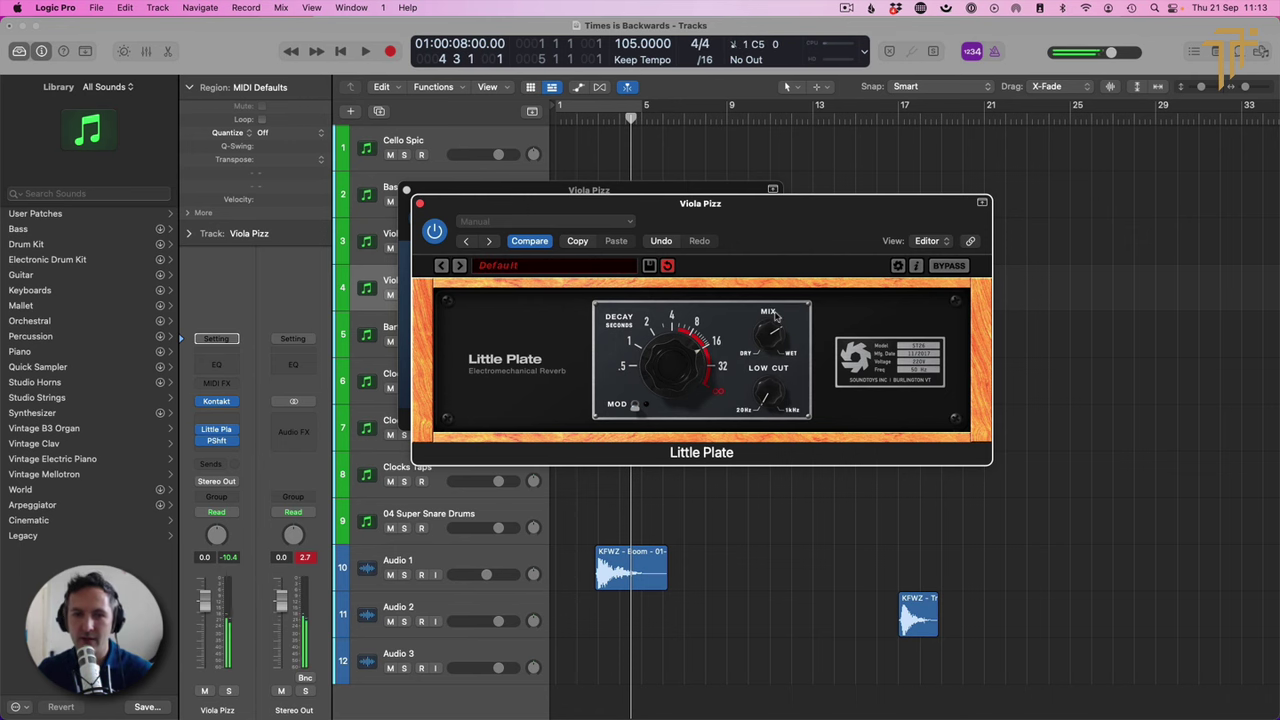
drag(457, 209, 623, 205)
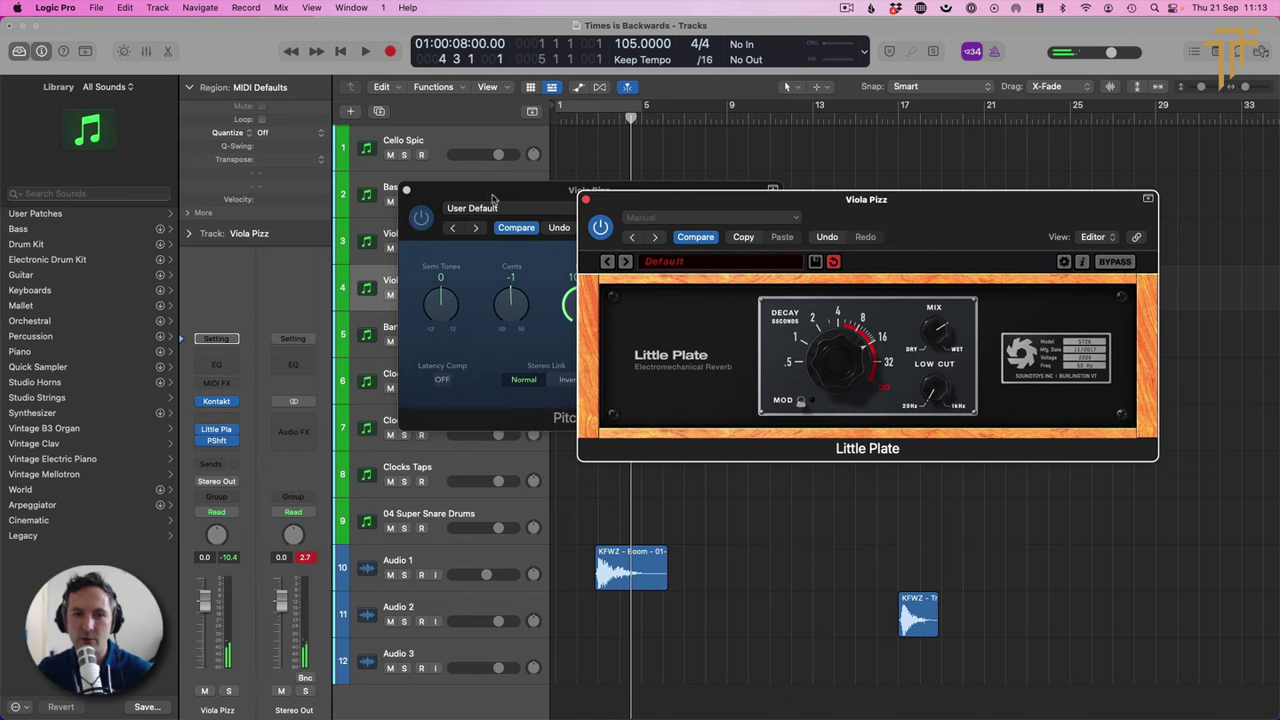
drag(495, 200, 241, 202)
mouse_move(264, 309)
mouse_down()
mouse_move(256, 320)
mouse_move(284, 335)
mouse_move(271, 316)
mouse_up()
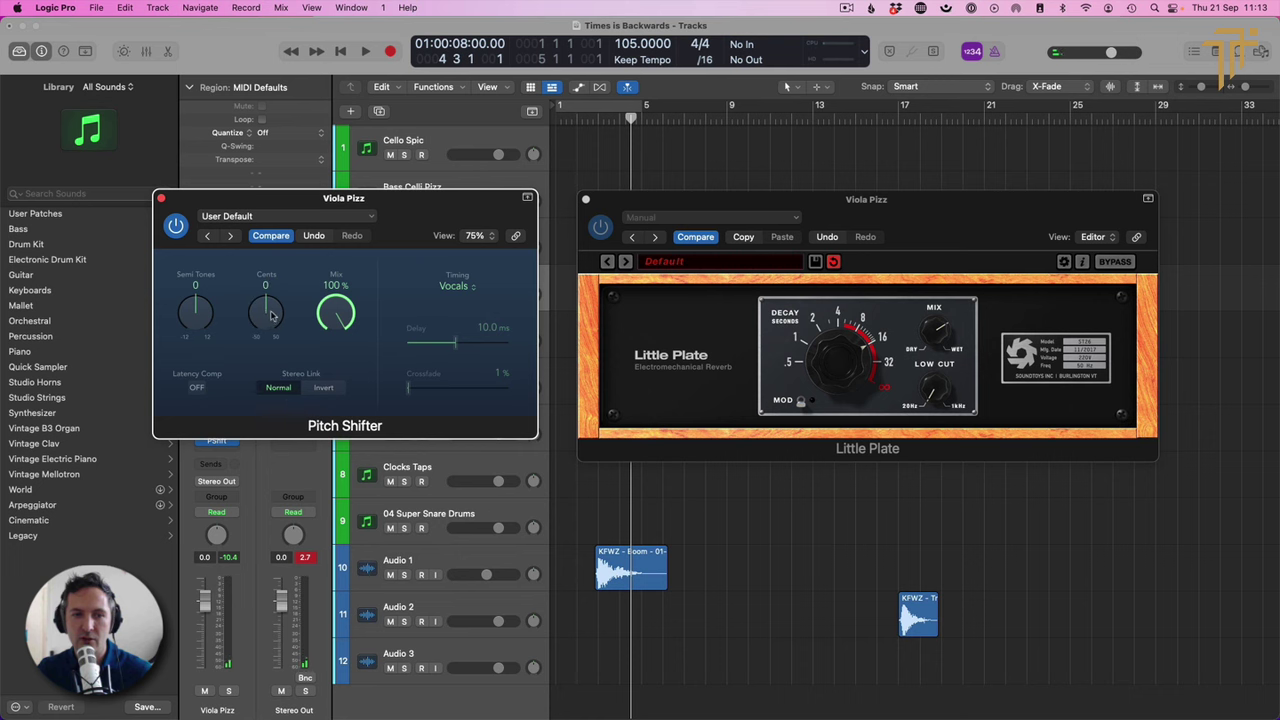
click(161, 199)
click(586, 201)
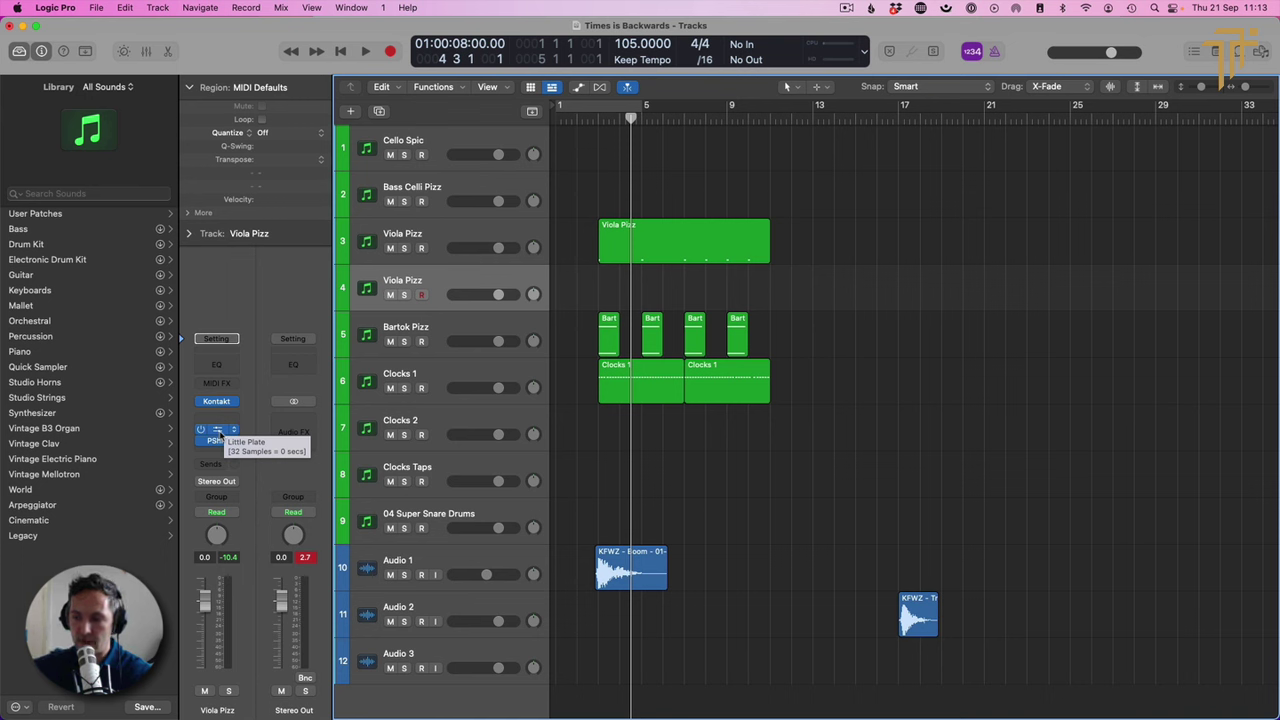
Step: Place the playhead at bar 3, open the duplicated Viola Pizz track's Pitch Shifter and set the track's automation mode to Latch
click(596, 128)
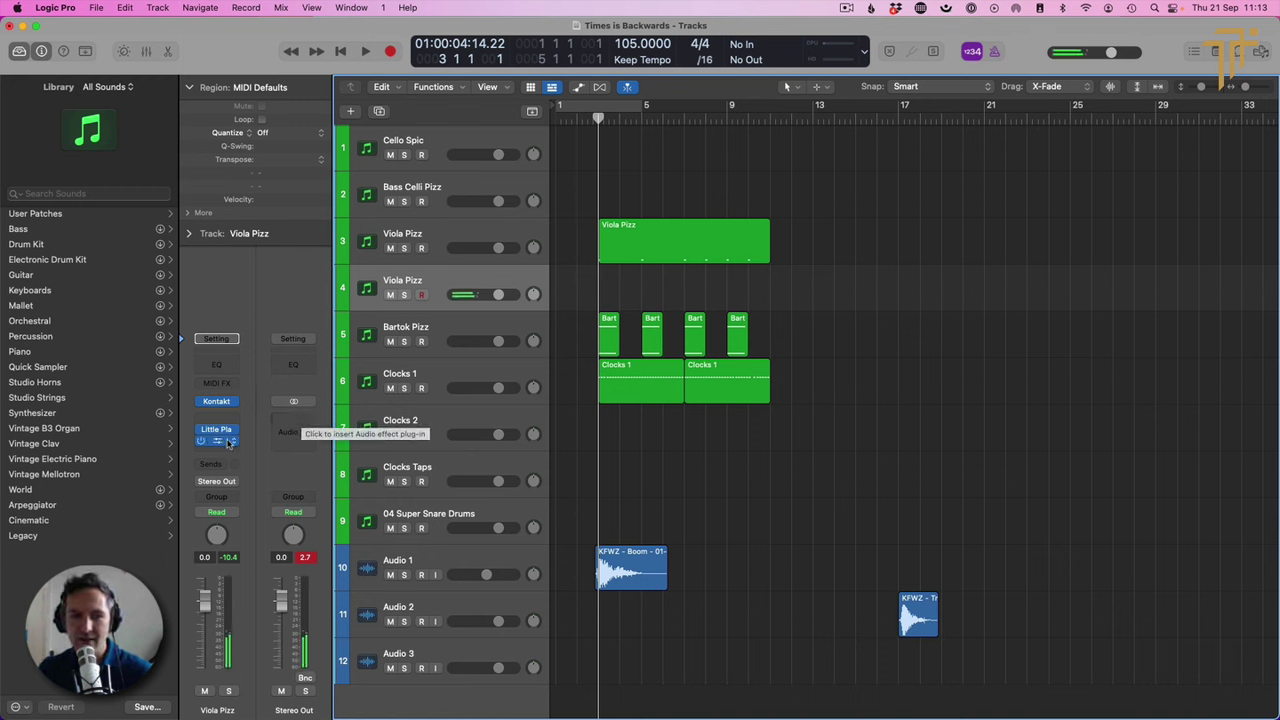
click(217, 442)
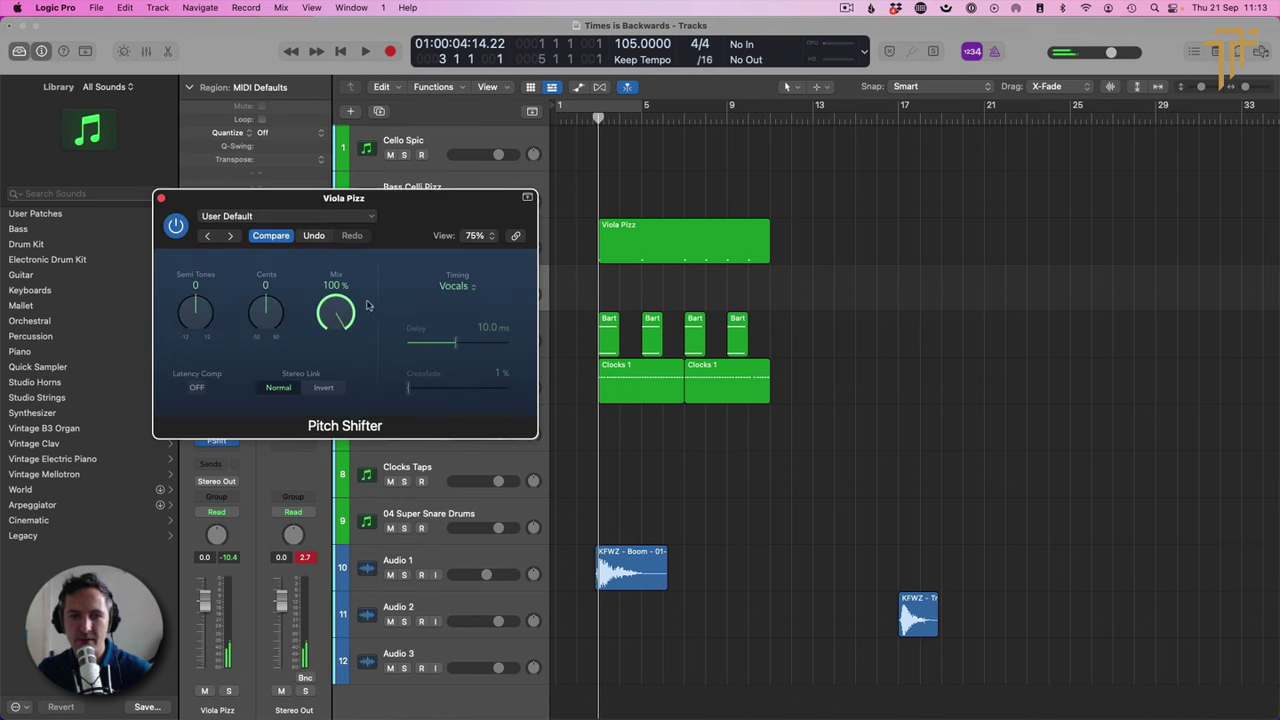
click(233, 514)
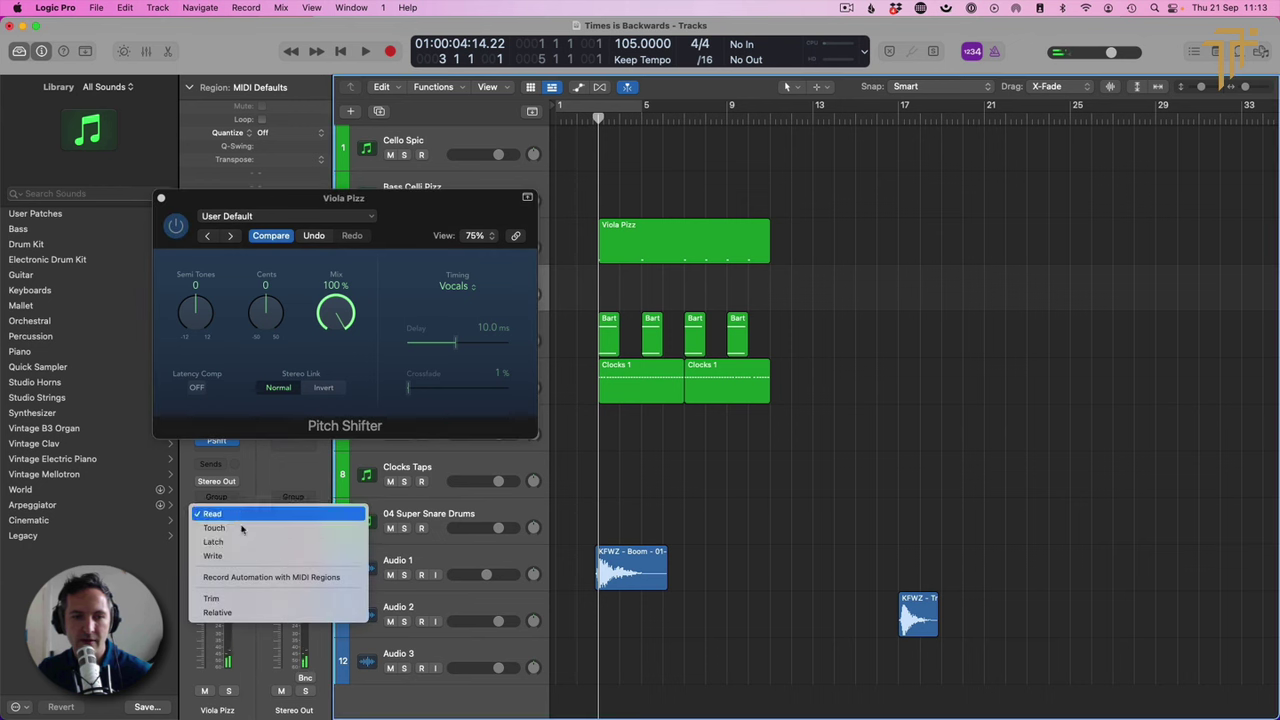
click(239, 543)
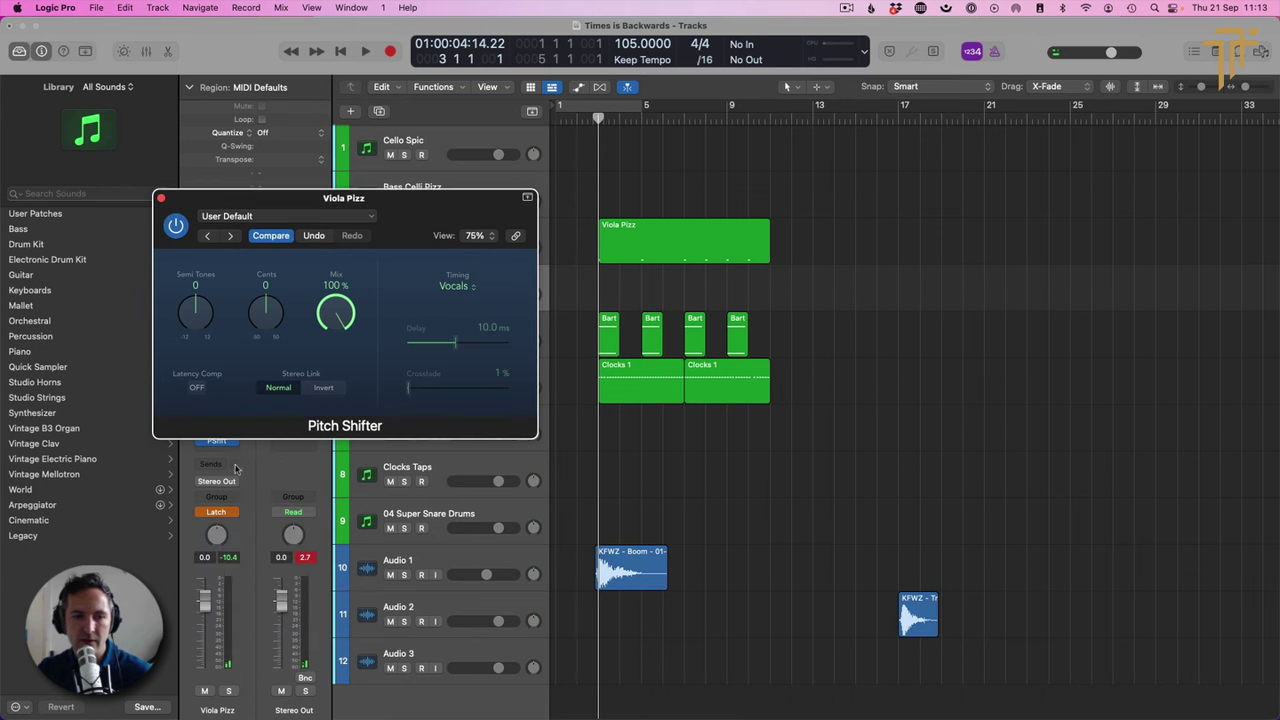
click(234, 513)
click(236, 515)
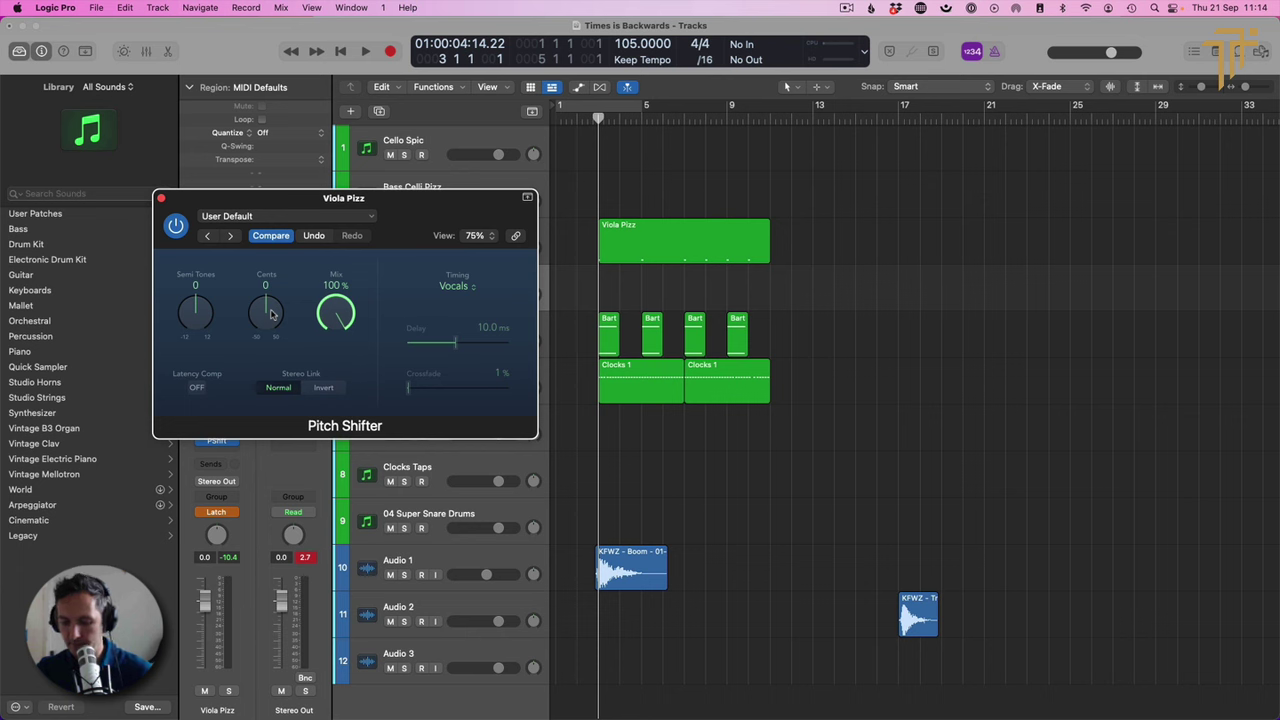
Step: Record a Viola Pizz hit at bar 3 while sweeping the Pitch Shifter's cents down to -50, and return automation to Read
key(space)
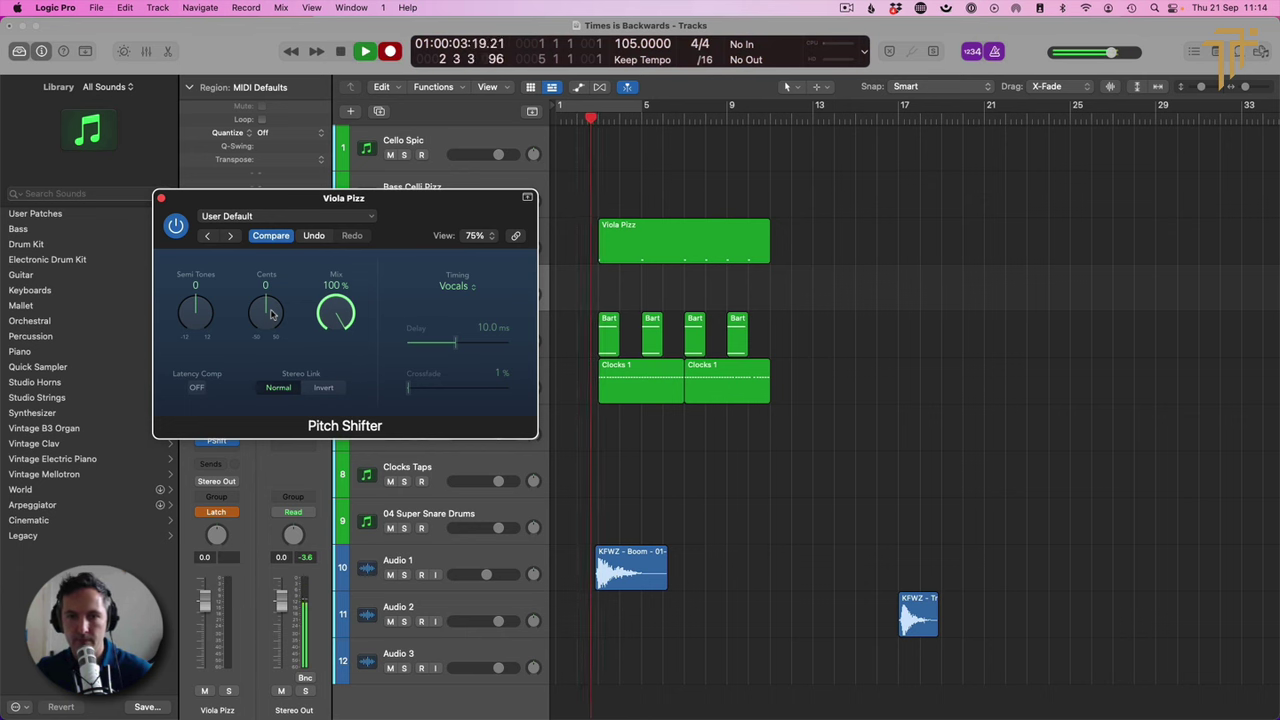
drag(270, 315, 297, 428)
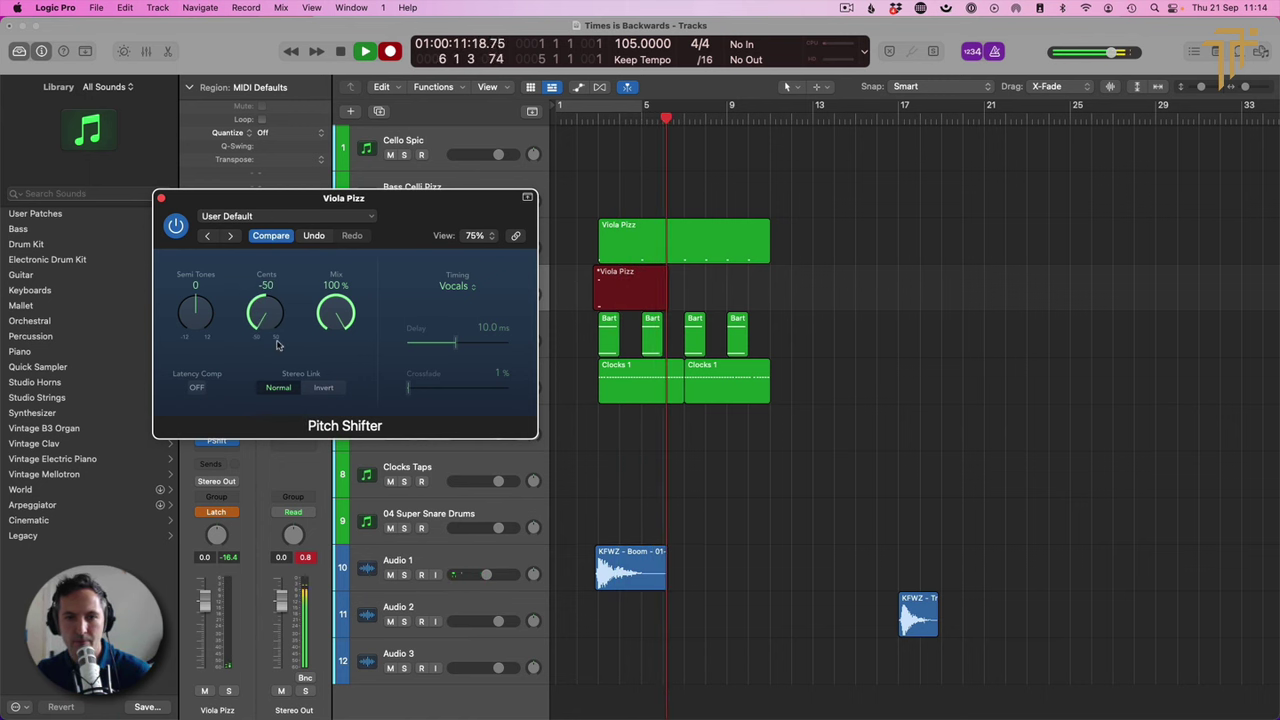
key(space)
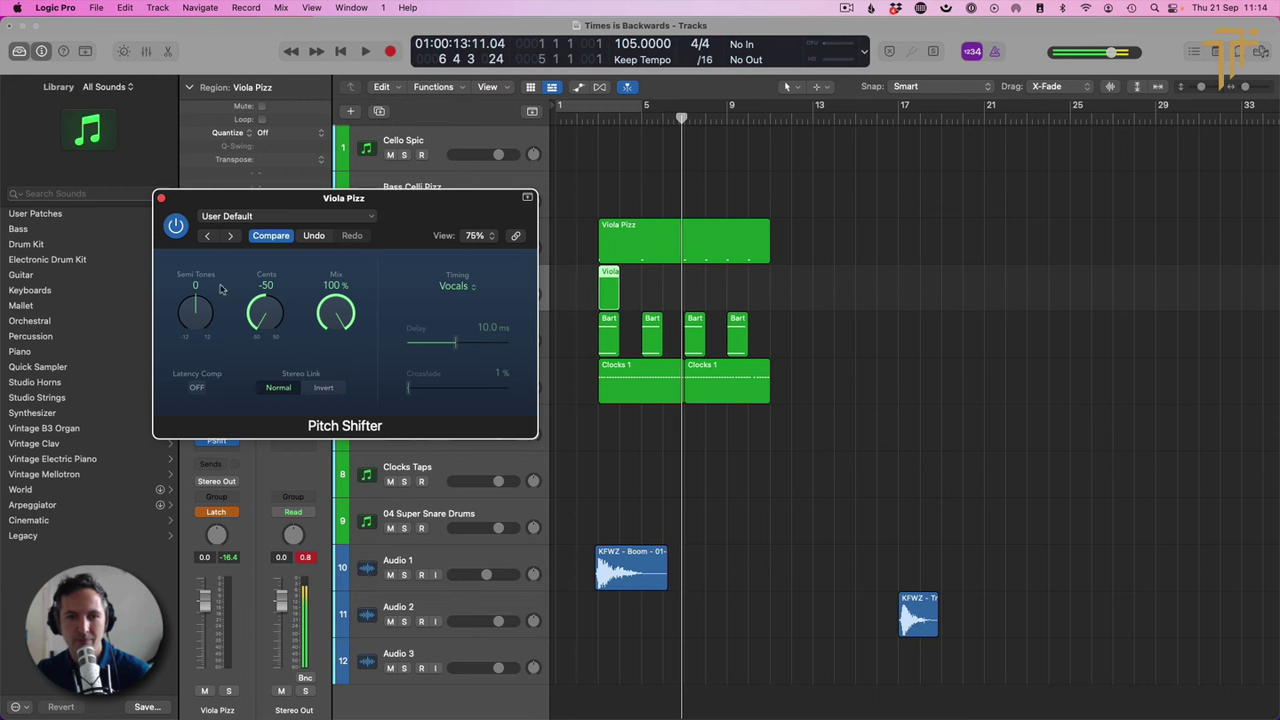
click(161, 198)
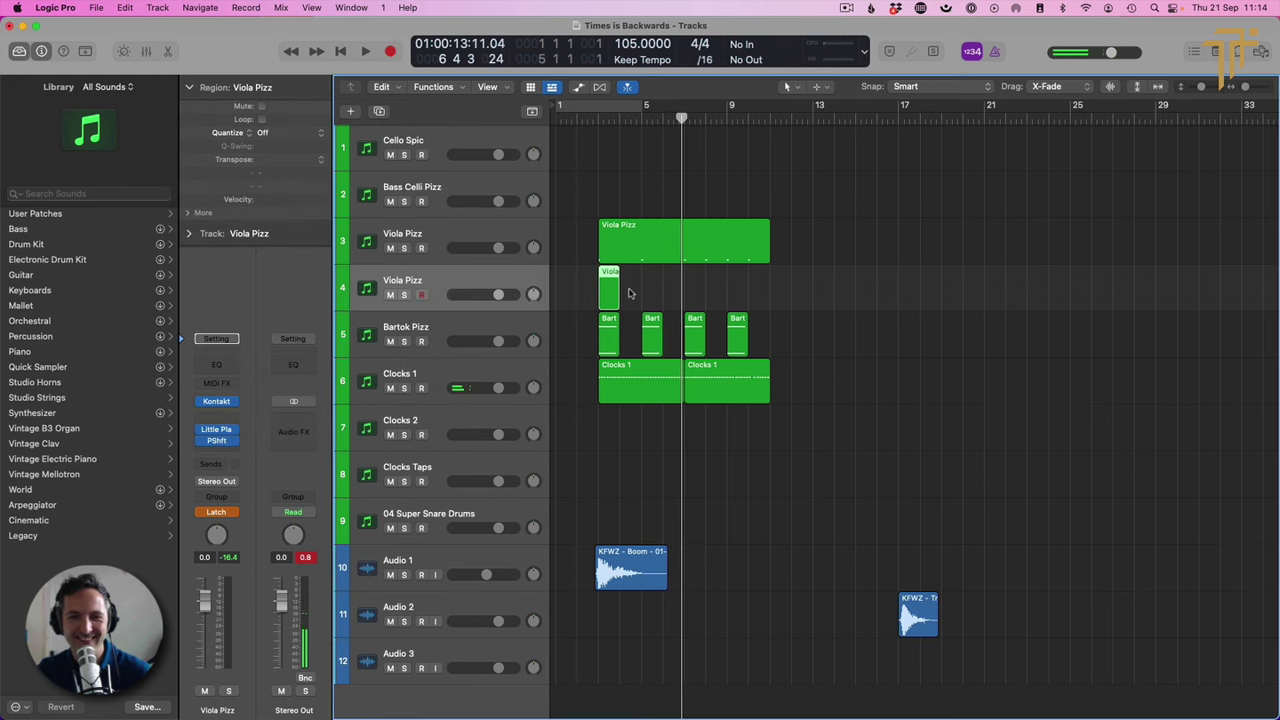
click(235, 519)
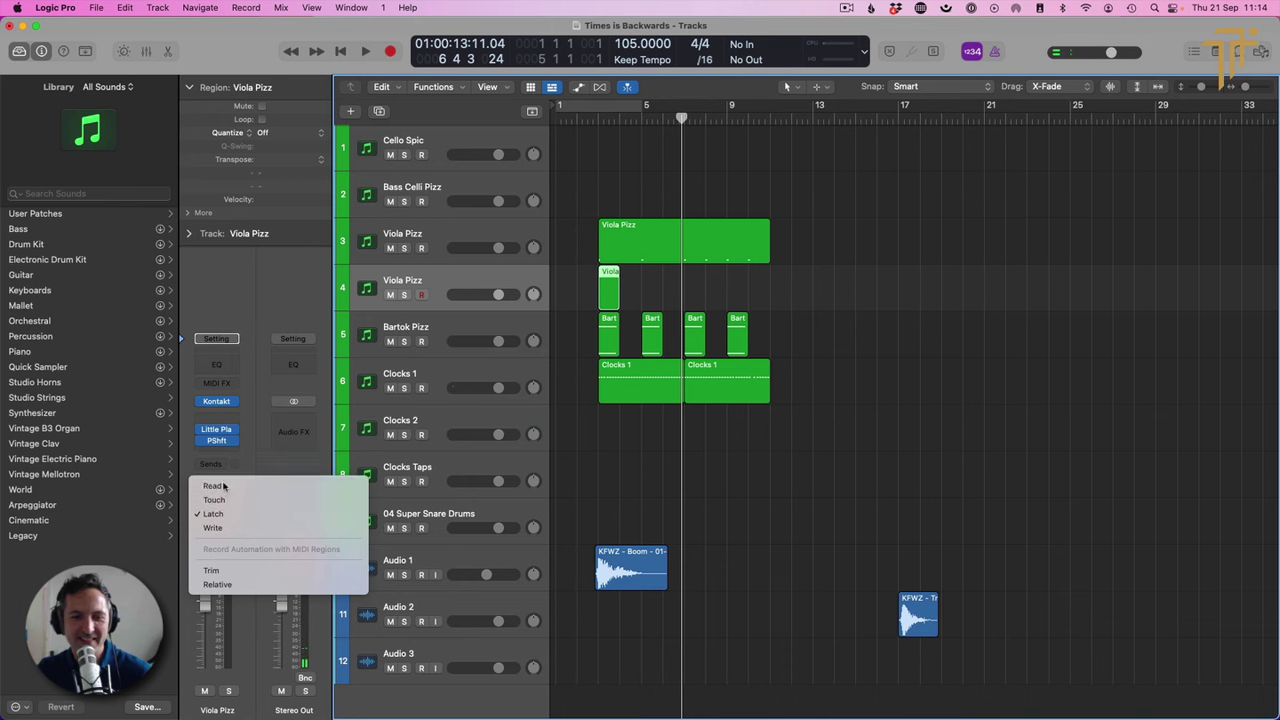
click(218, 489)
Step: Layer the recorded Viola Pizz notes in octaves up to C6 at velocity 127, and audition the hit from bar 3
double_click(607, 290)
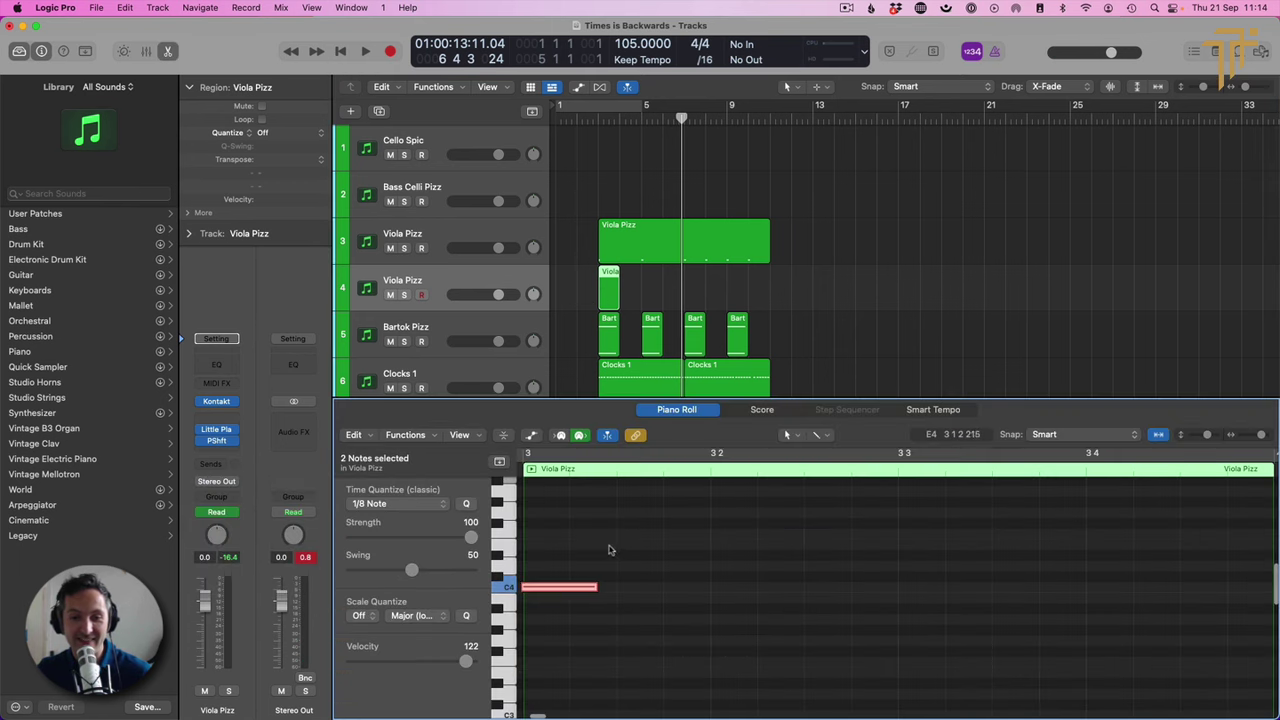
click(590, 594)
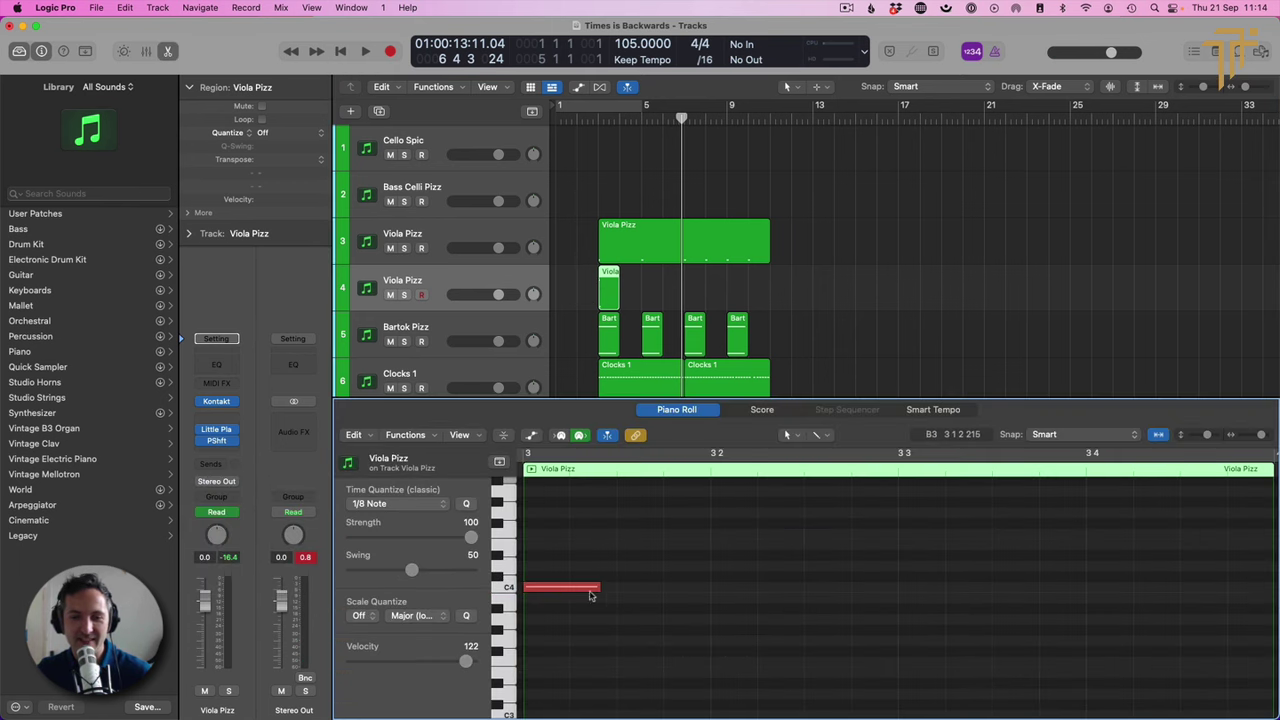
click(560, 587)
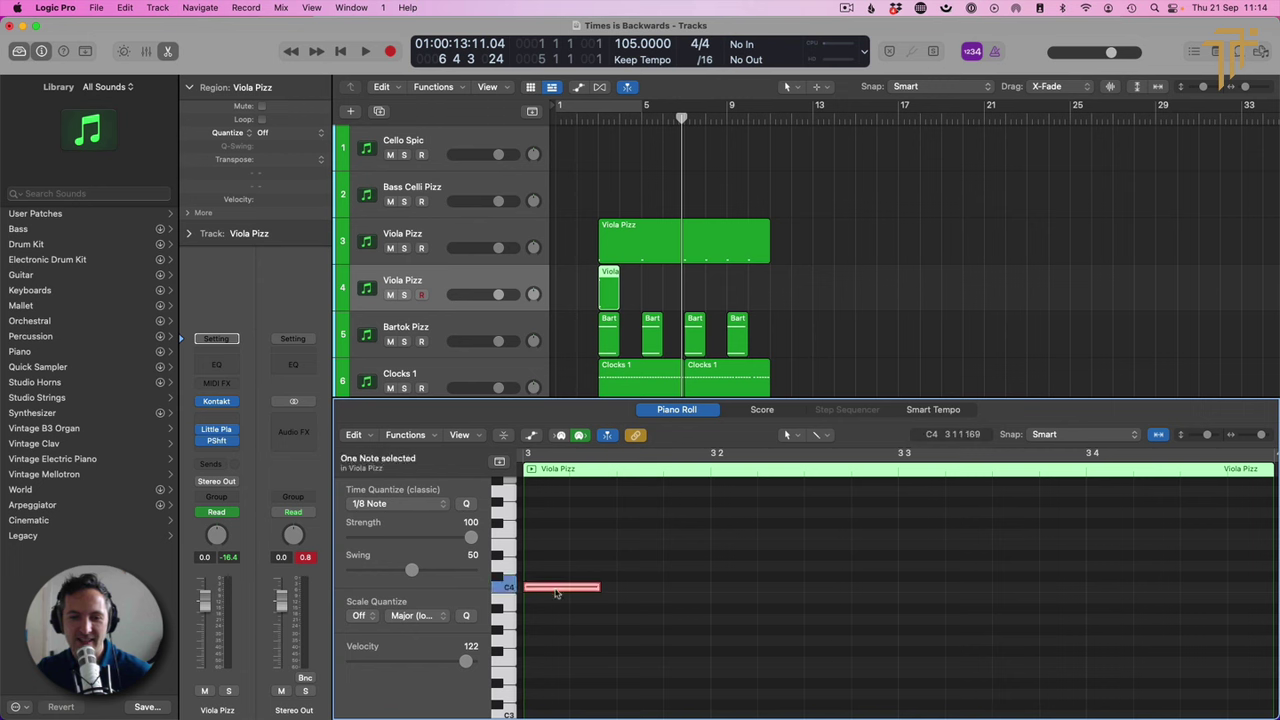
scroll(1100, 500, down, 5)
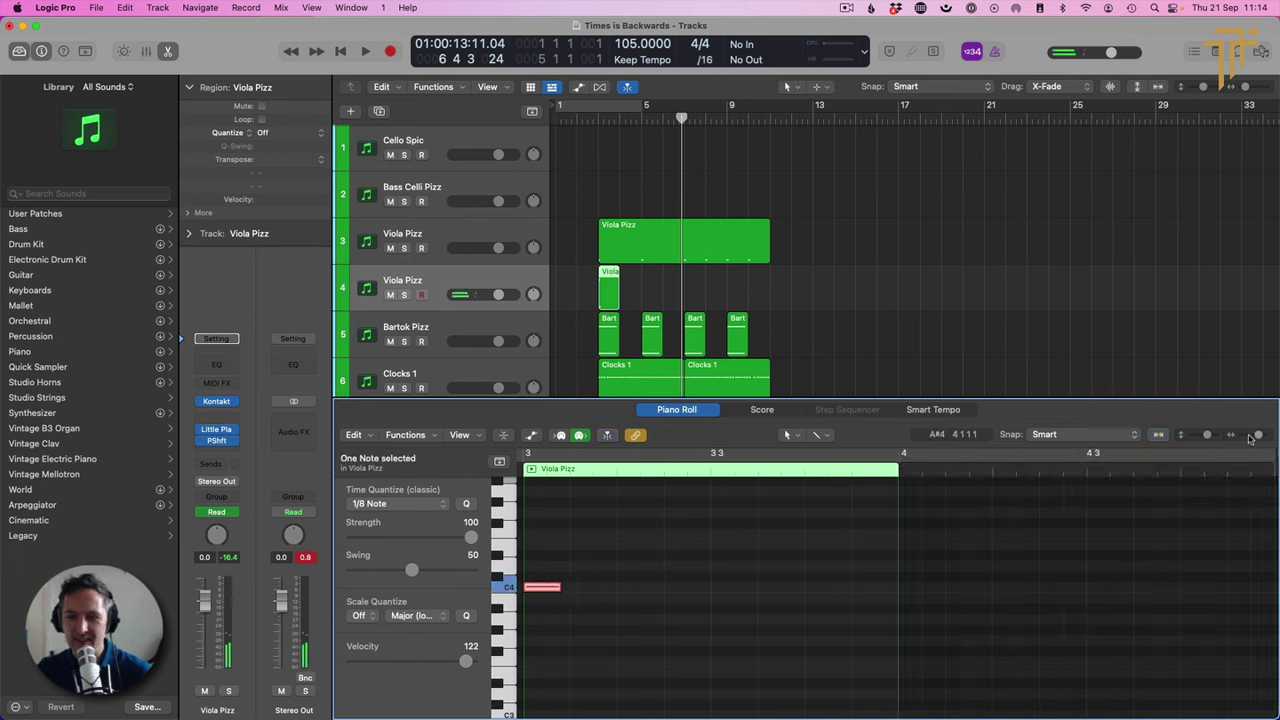
scroll(634, 572, down, 4)
scroll(631, 576, up, 5)
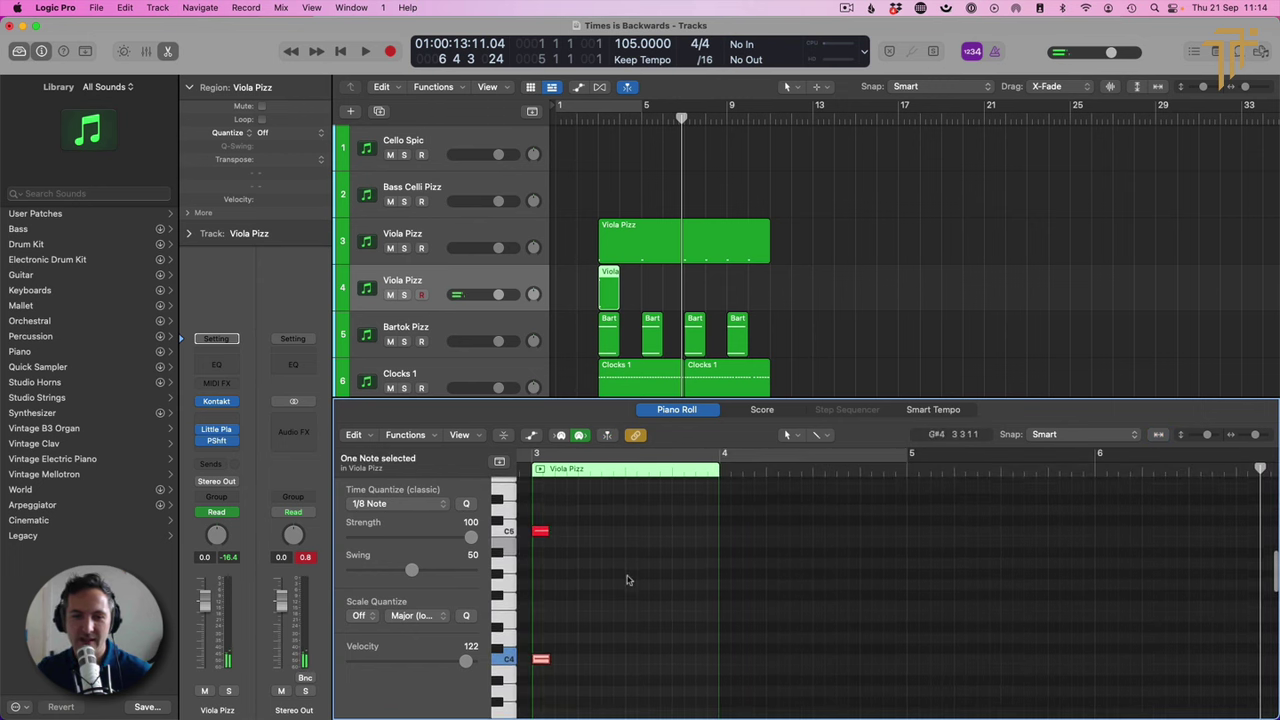
click(613, 591)
mouse_move(539, 658)
mouse_down()
mouse_move(541, 538)
mouse_move(540, 654)
mouse_up()
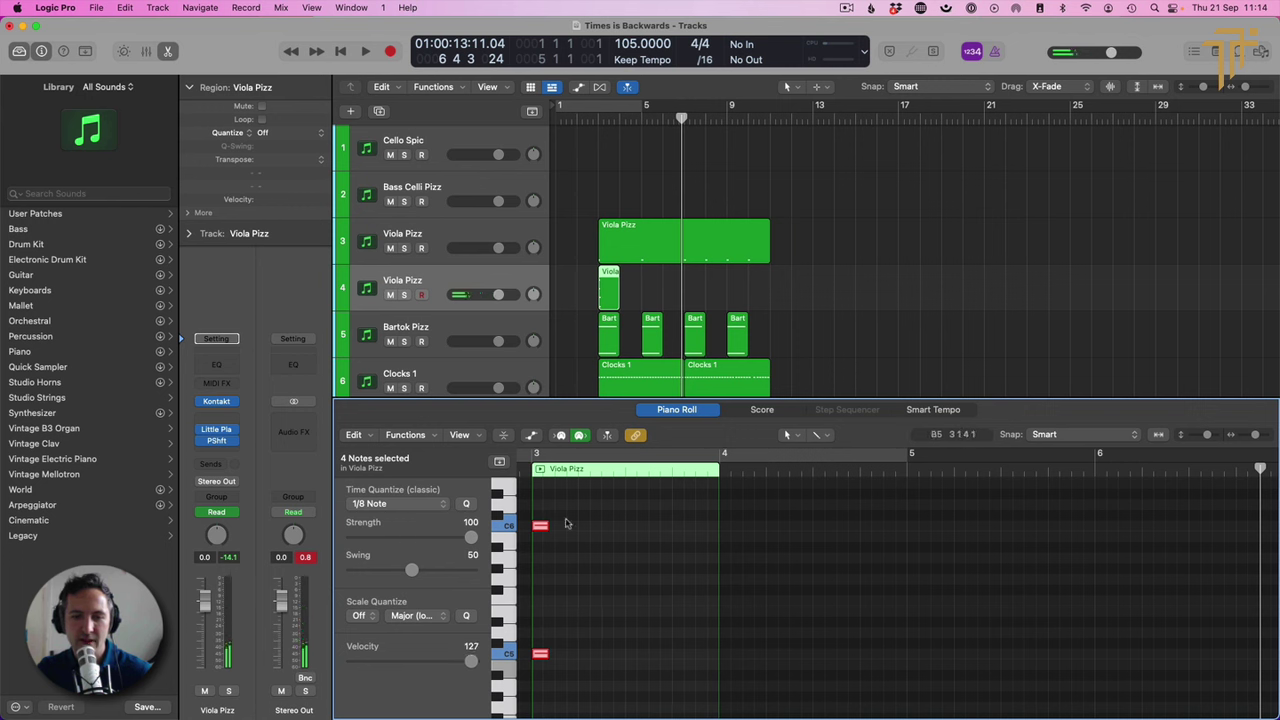
key(shift+space)
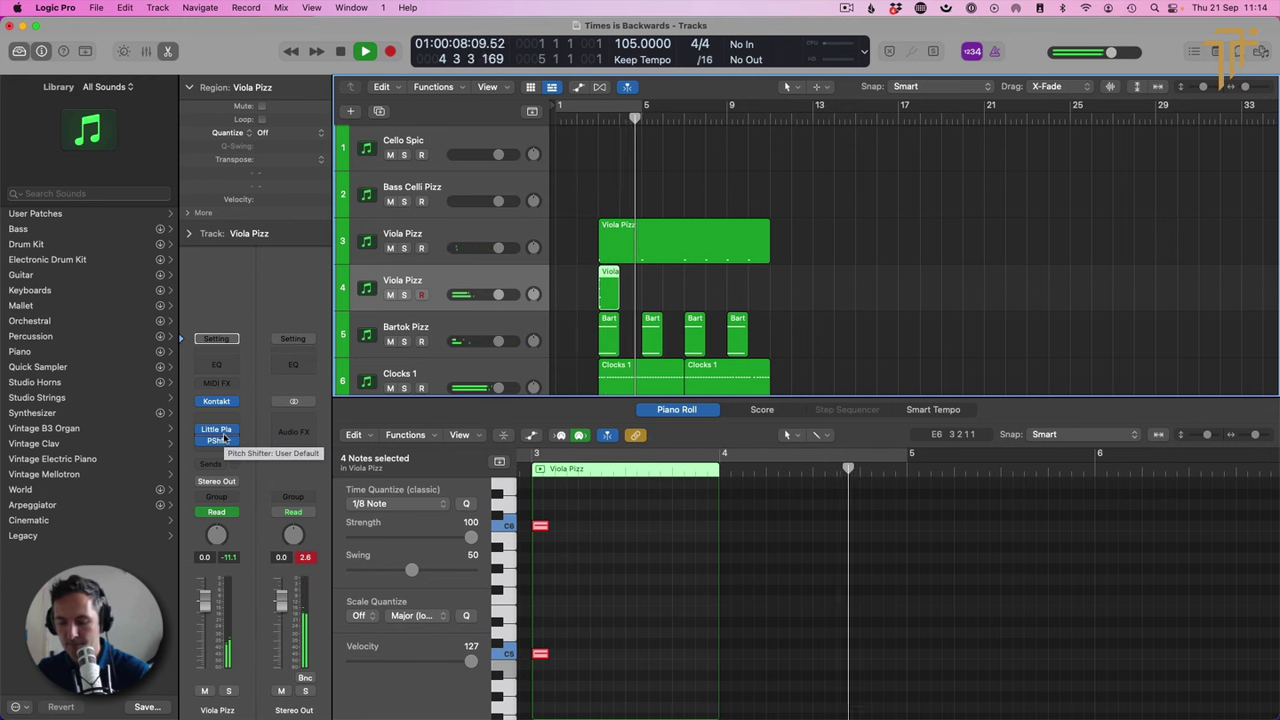
key(e)
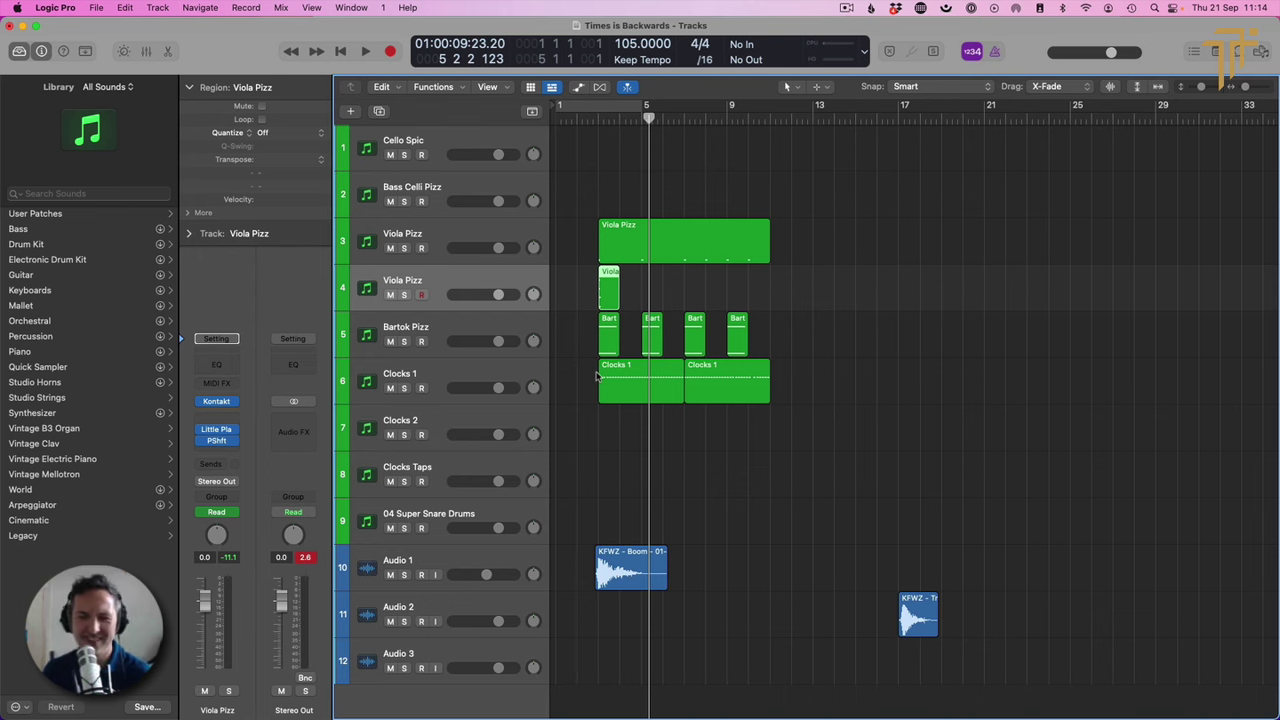
Step: Bounce the pitch-bent Viola Pizz region in place to a new track named Viola Pizz_Bend, muting the source
right_click(625, 296)
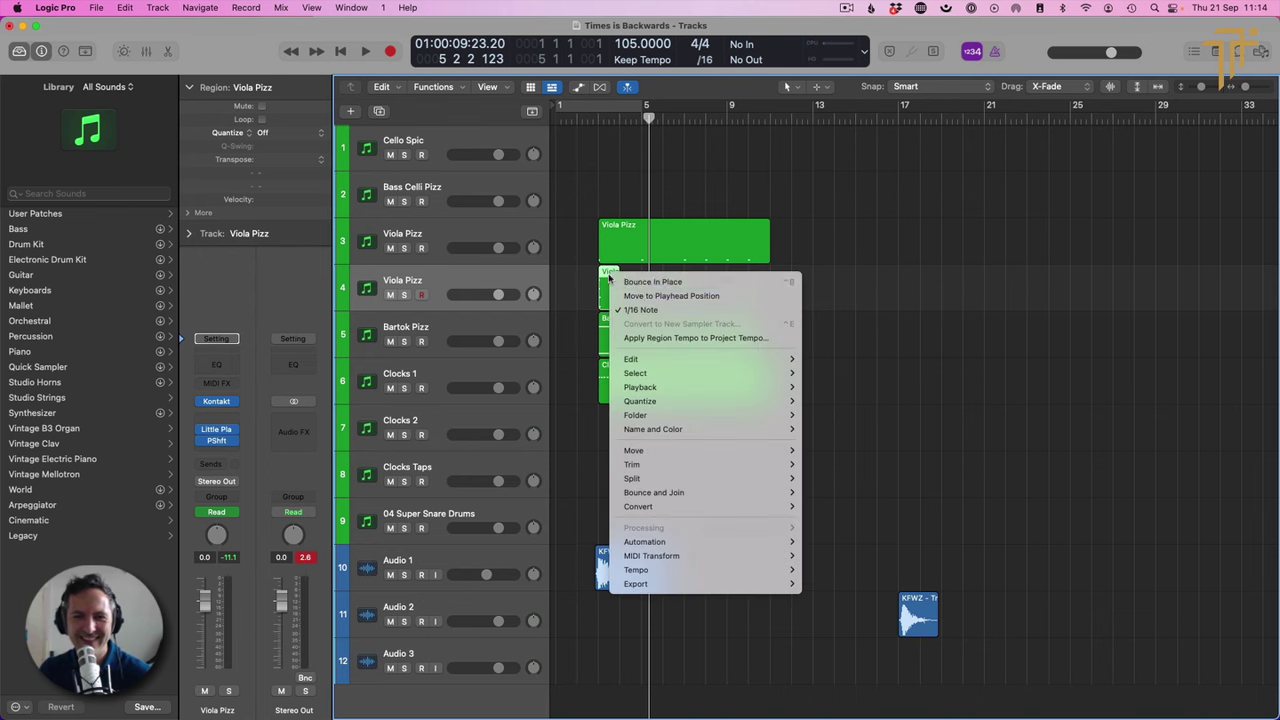
click(643, 283)
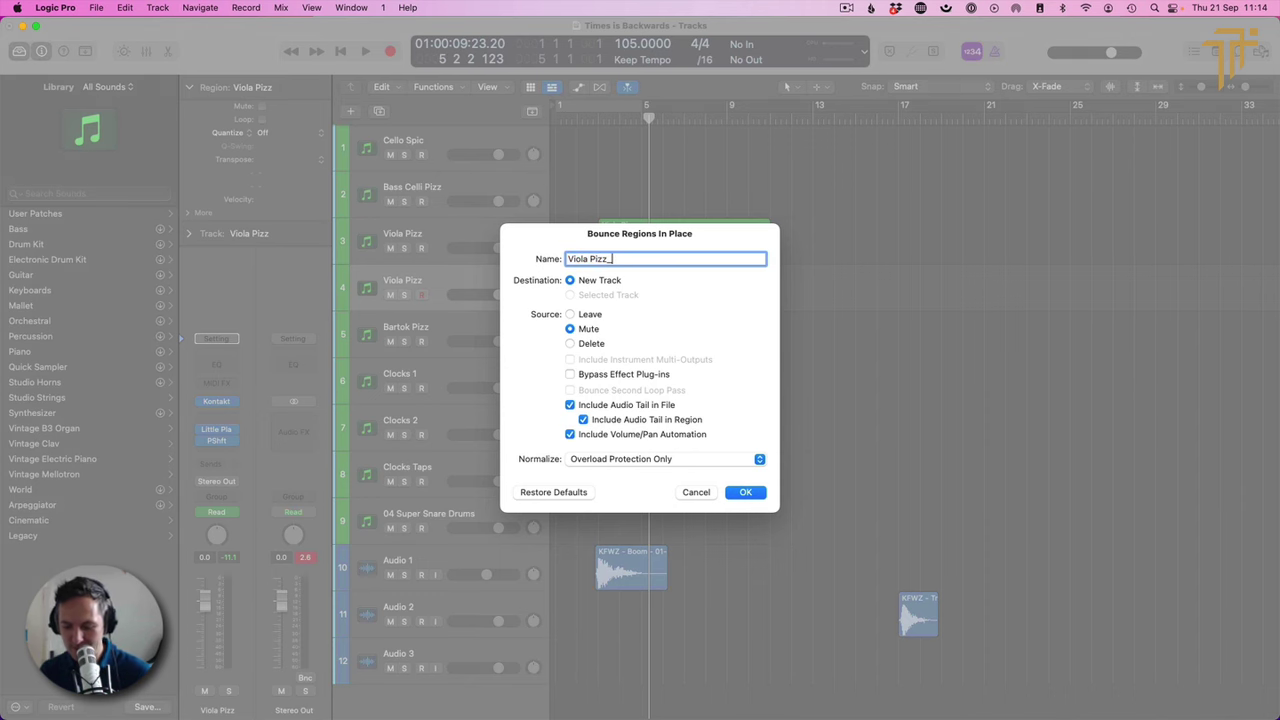
key(Return)
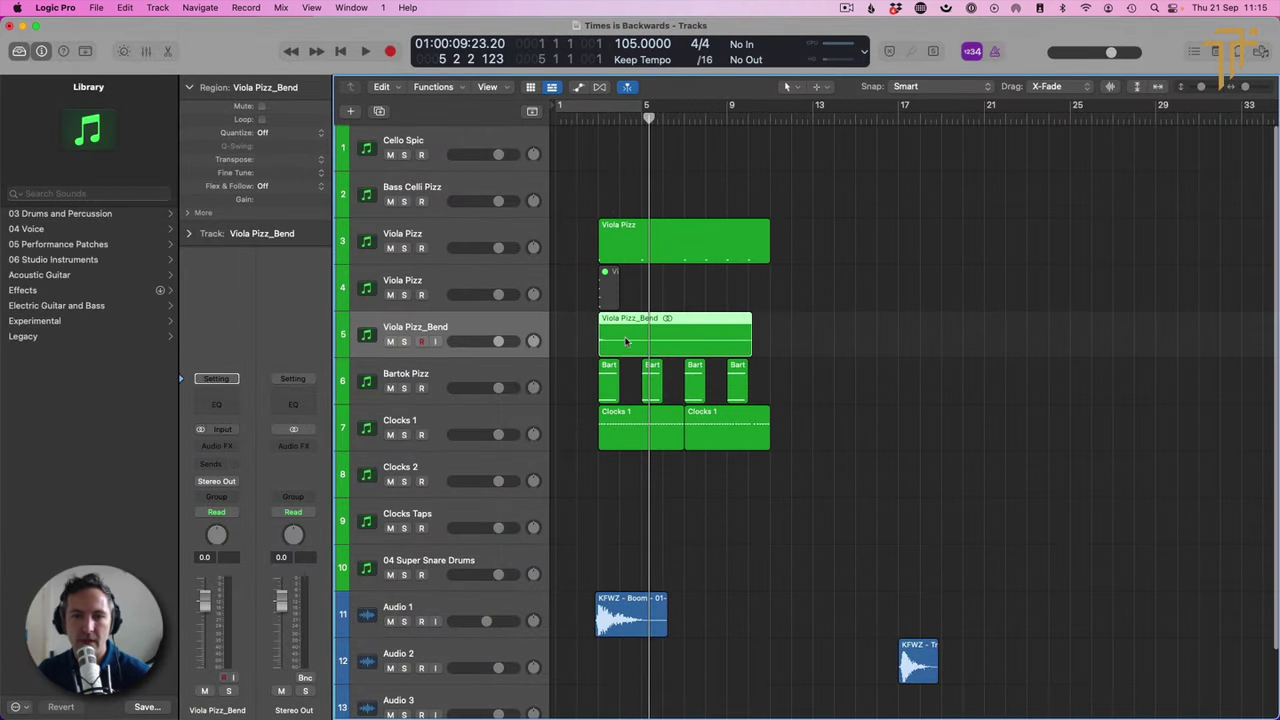
Step: Normalize the bounced Viola Pizz_Bend audio file and close the audio editor
key(e)
click(427, 438)
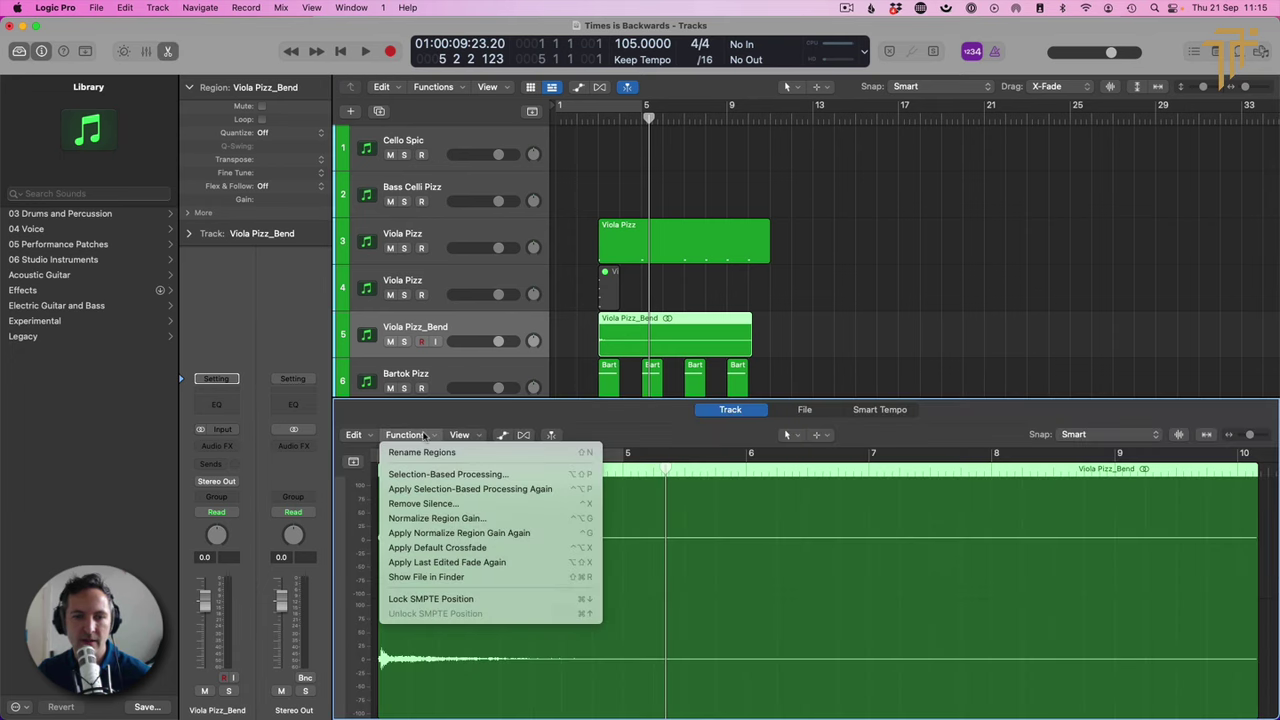
click(427, 438)
click(470, 435)
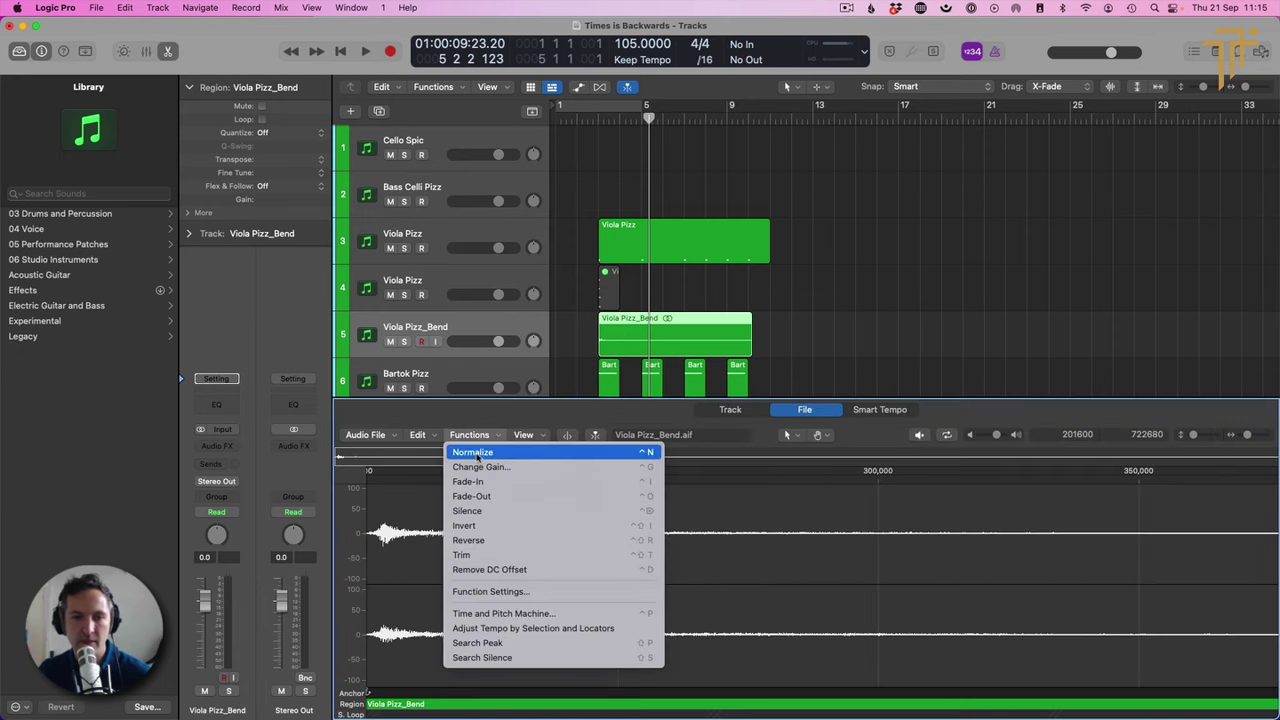
click(530, 452)
key(e)
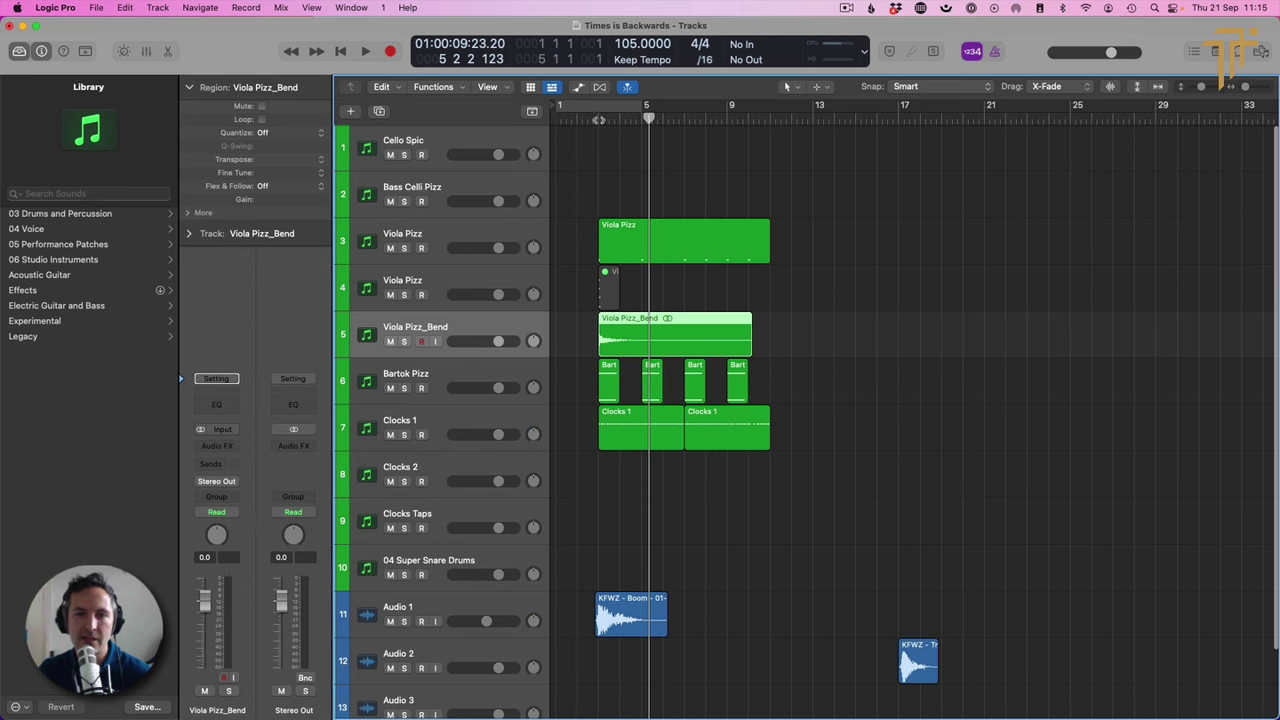
Step: Set the Viola Pizz_Bend track's volume to -5.4 dB during playback, and delete the muted source region on the Viola Pizz track
key(shift+space)
drag(498, 341, 483, 341)
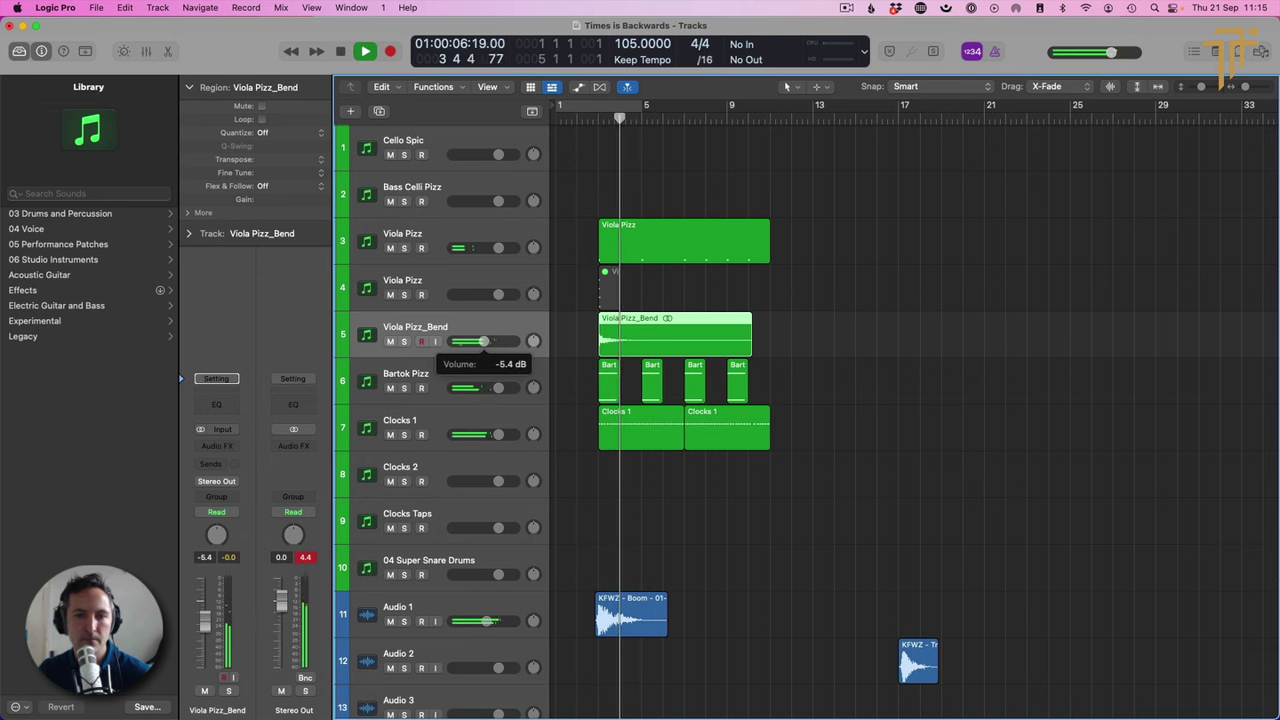
click(643, 287)
click(609, 291)
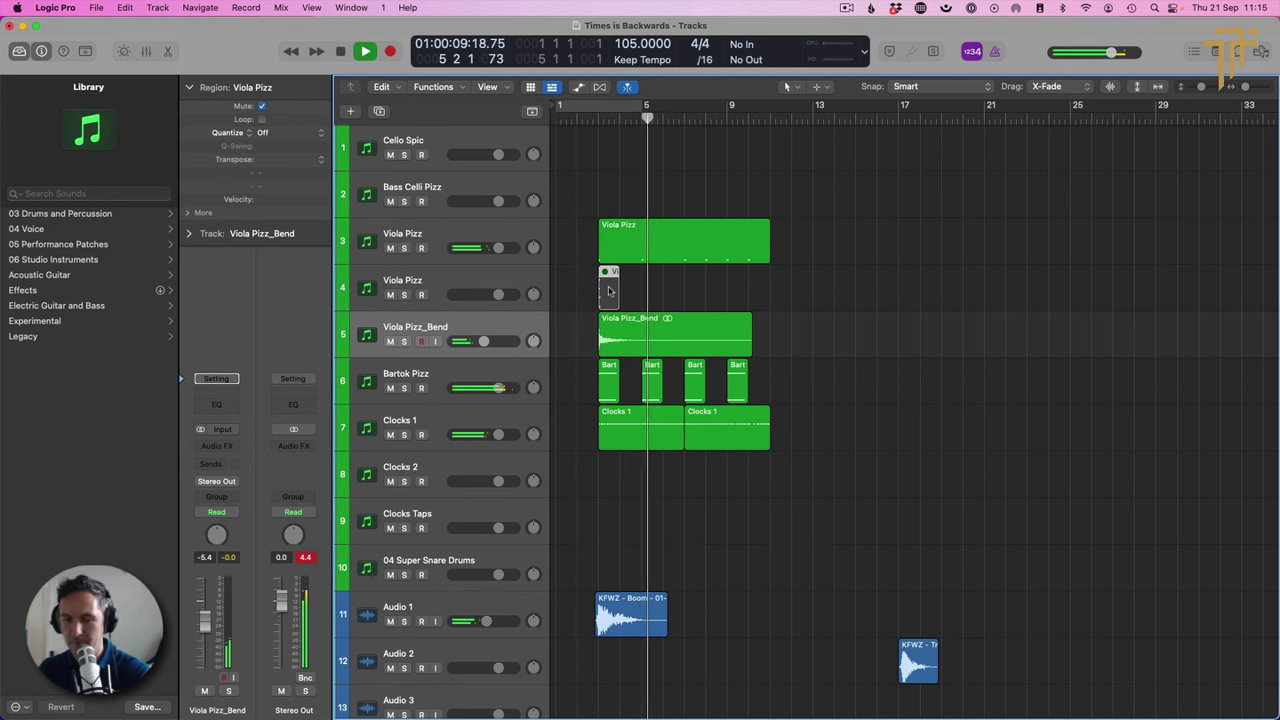
key(Delete)
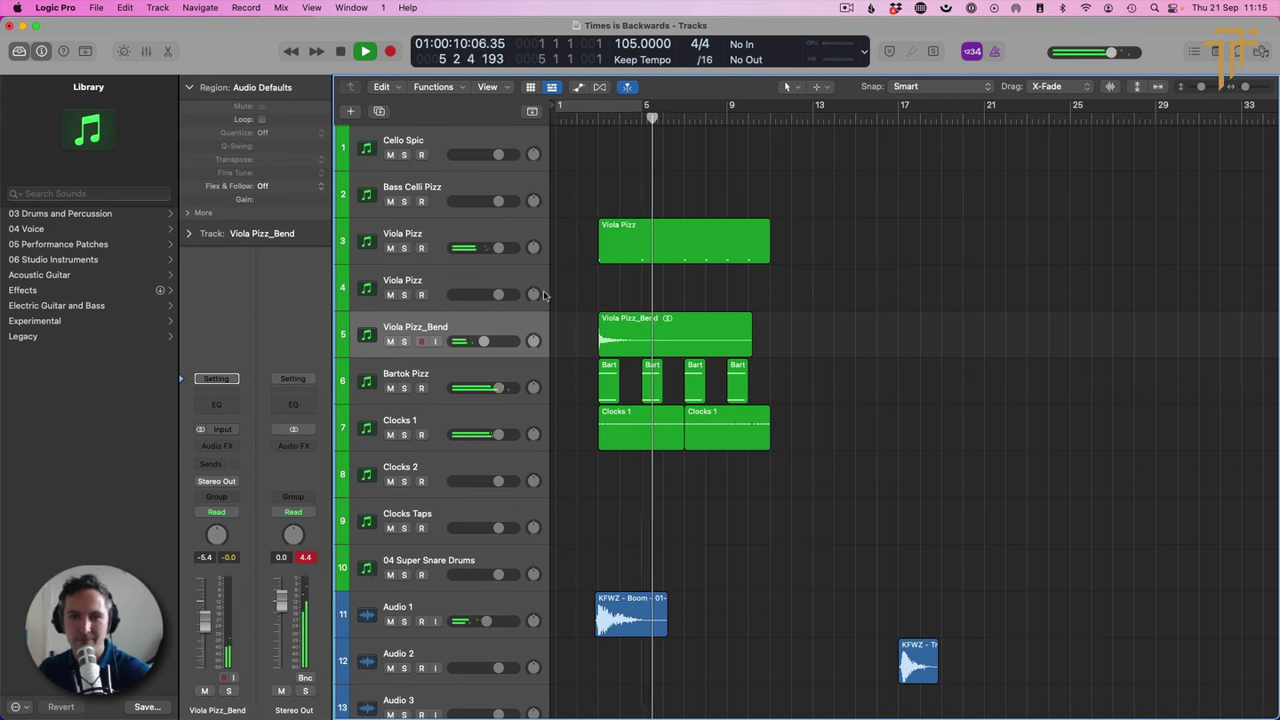
Step: Copy the Viola Pizz_Bend region to bar 11 and the KFWZ Boom region to about bar 11, and stop playback
drag(762, 342, 815, 345)
click(645, 341)
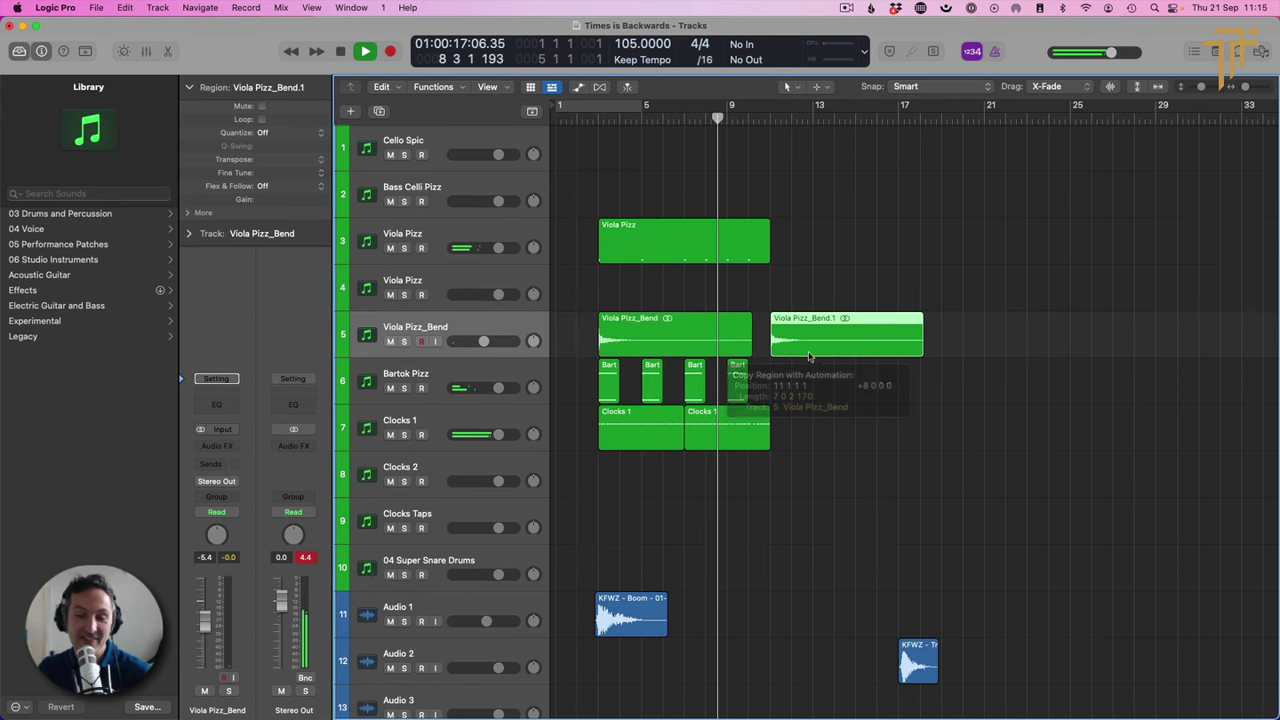
click(671, 289)
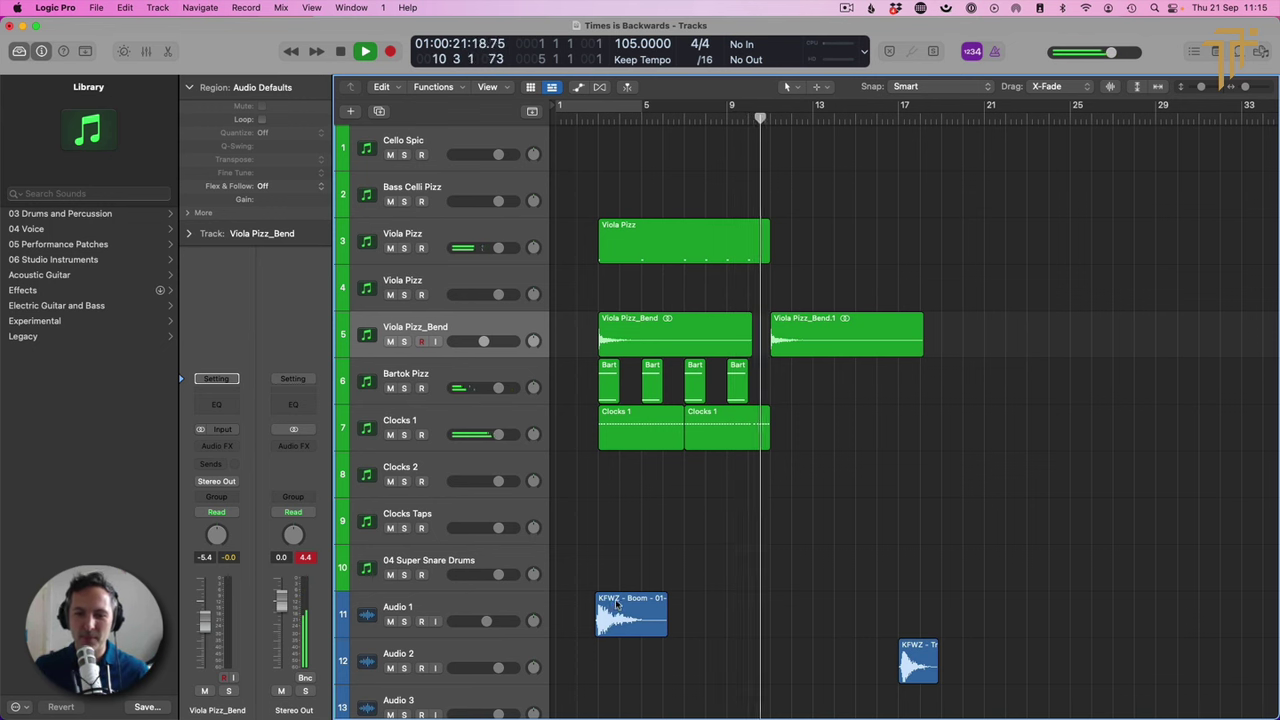
drag(617, 605, 788, 606)
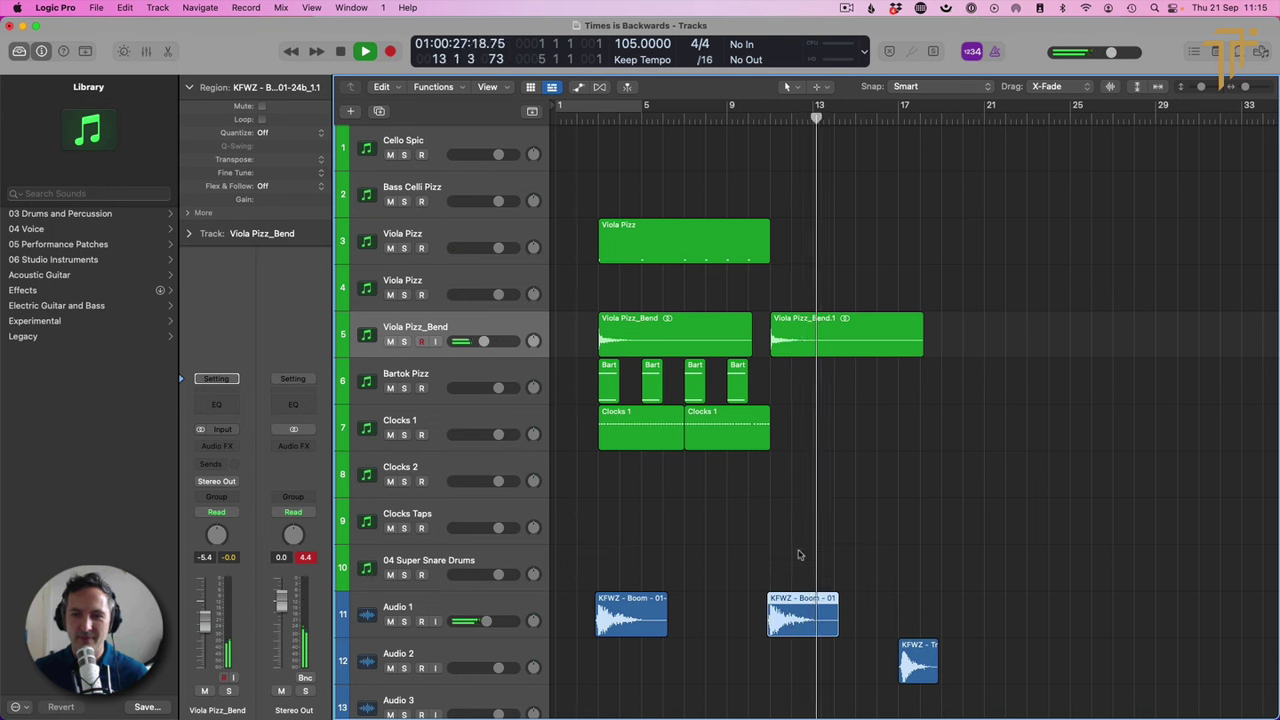
key(space)
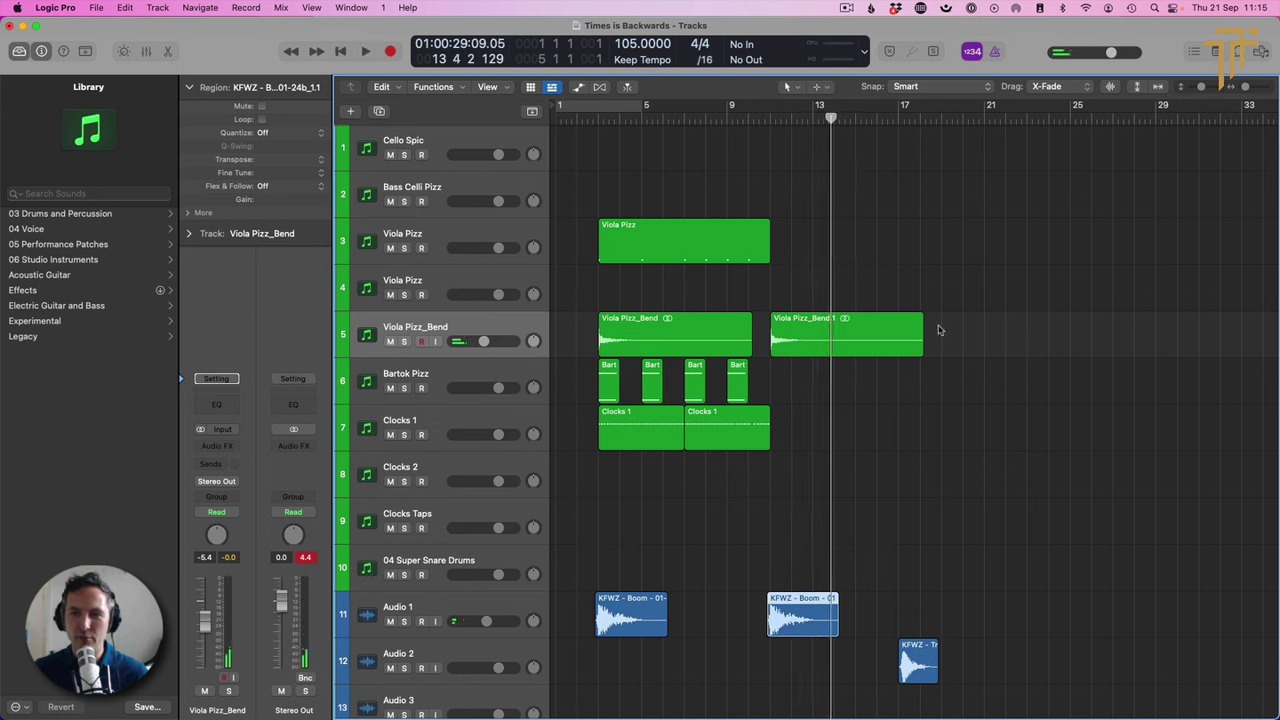
Step: Cut the second Viola Pizz_Bend region at bar 15 and delete the remainder
drag(945, 328, 856, 333)
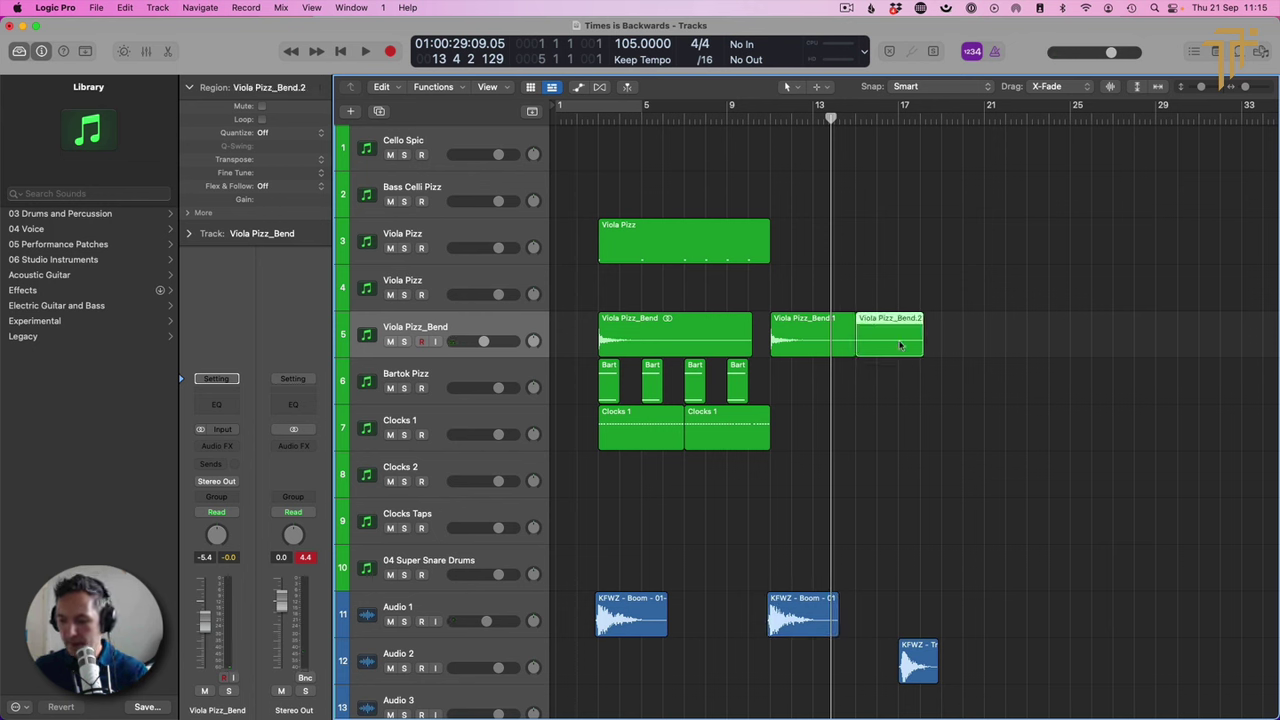
key(Delete)
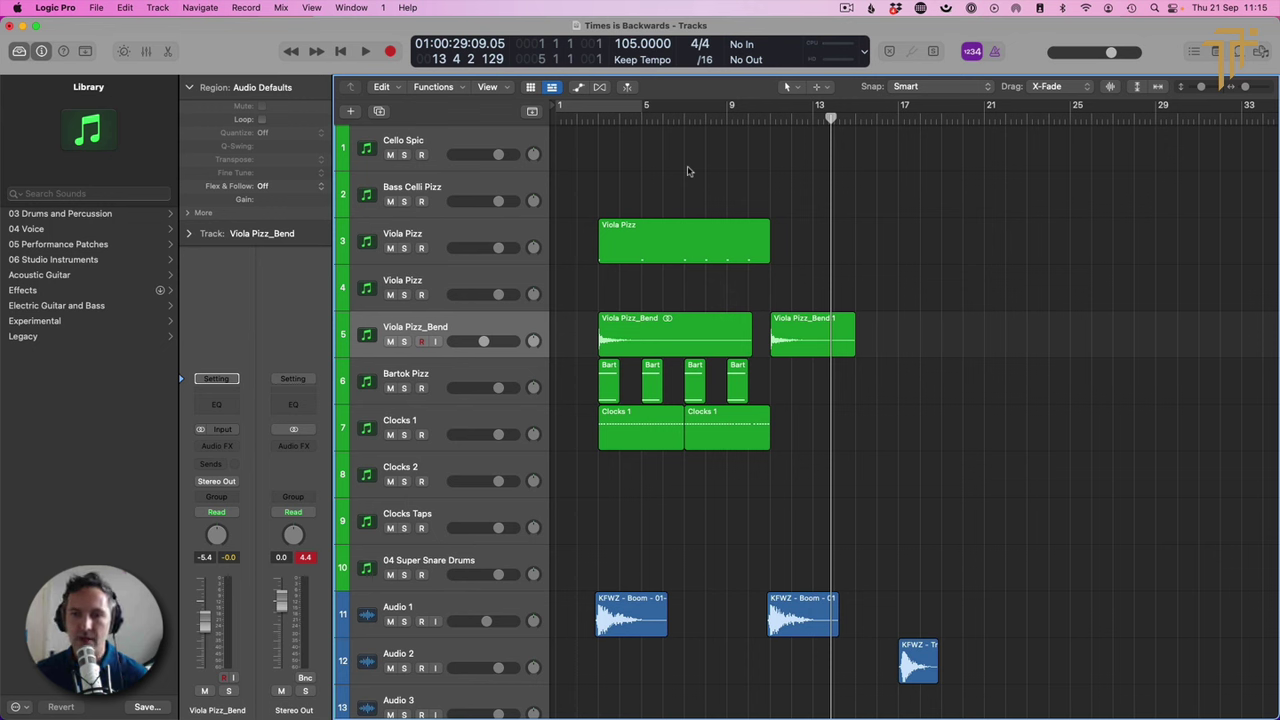
Step: Audition the cue from bar 3, and record a short Cello Spic phrase starting at bar 6
click(470, 150)
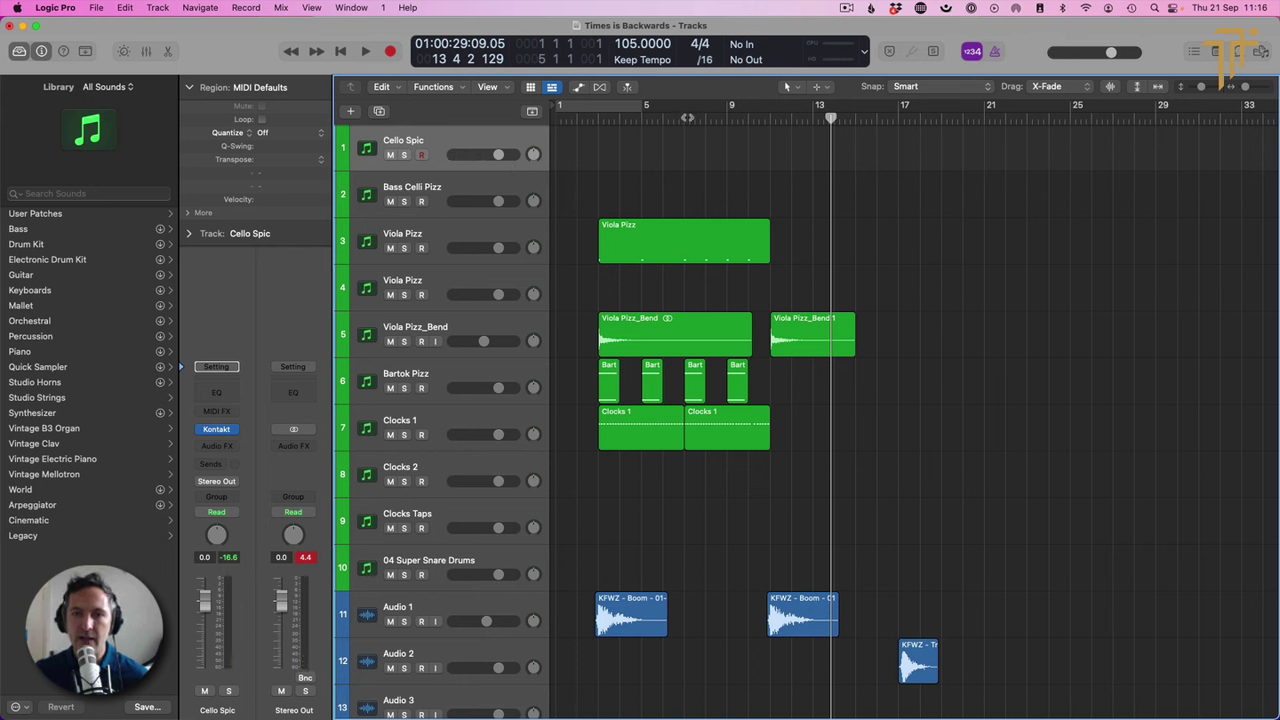
click(687, 118)
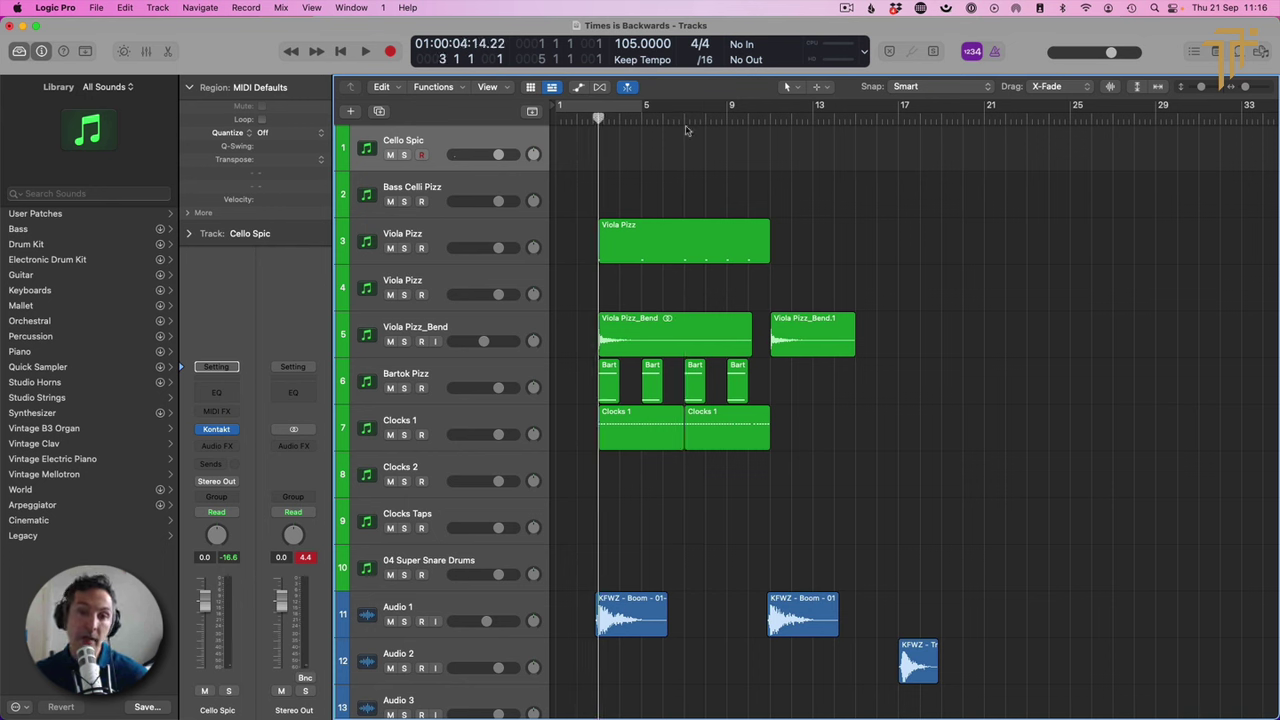
key(space)
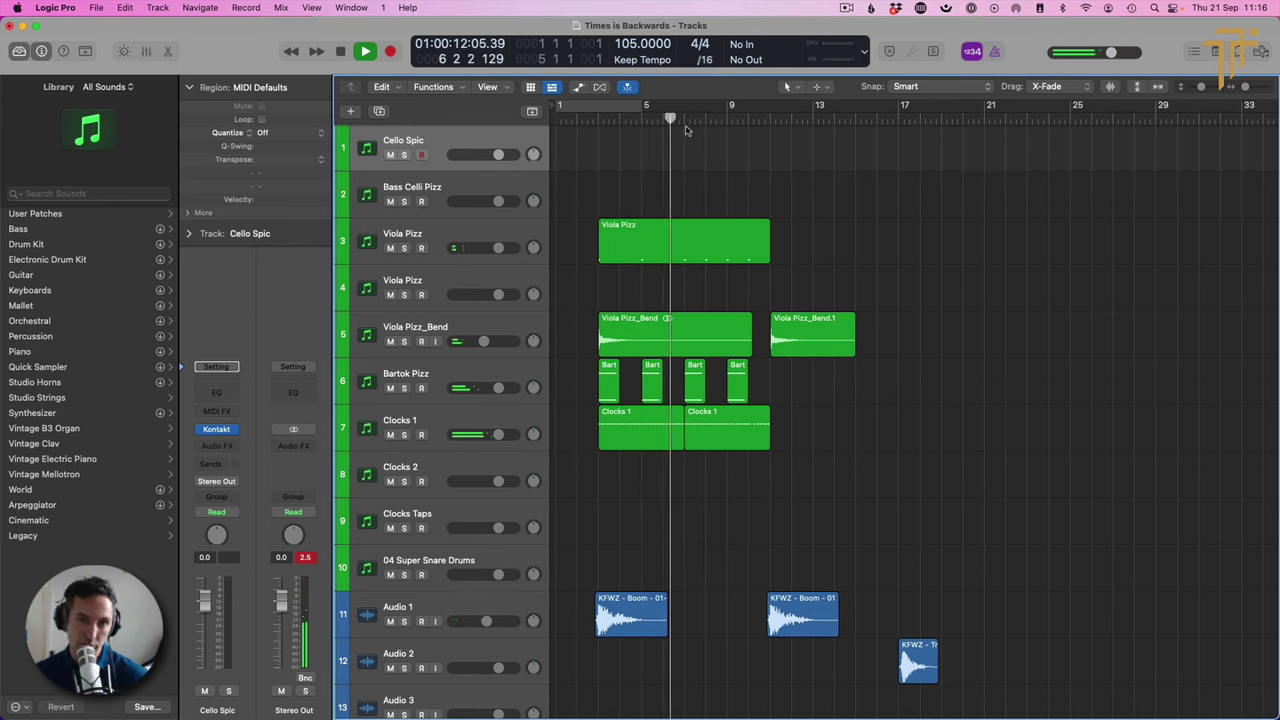
key(space)
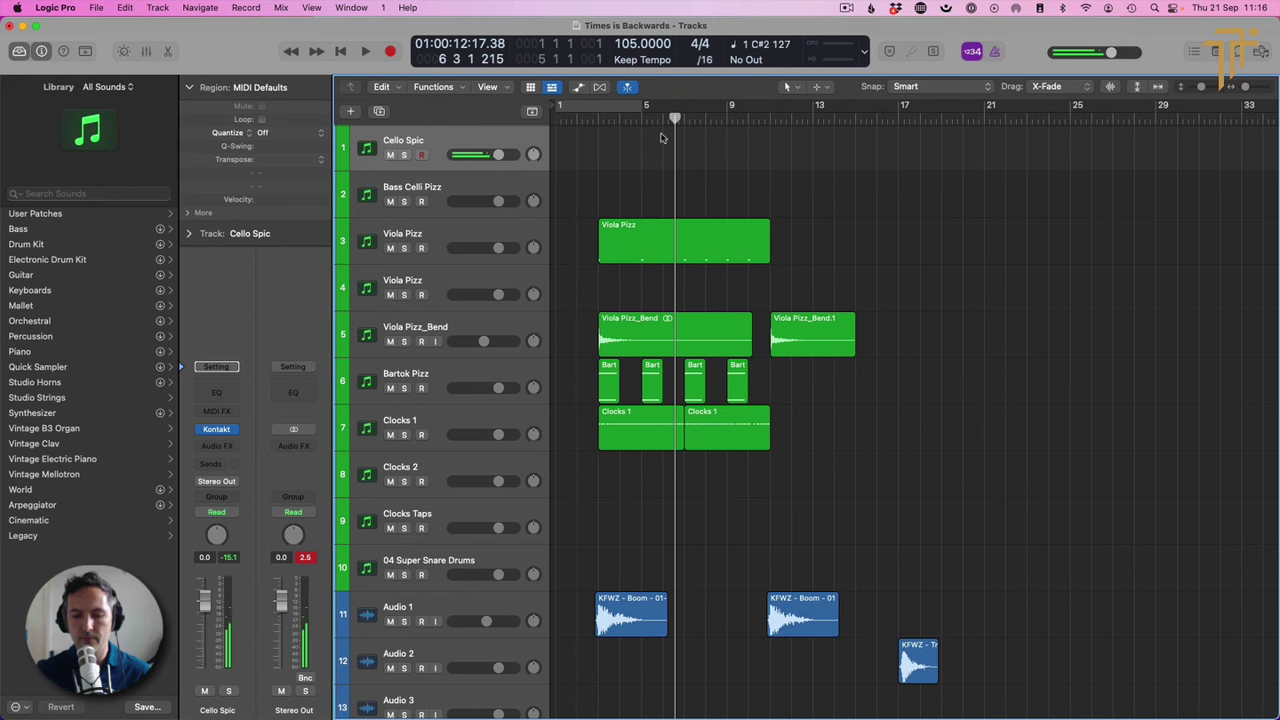
key(r)
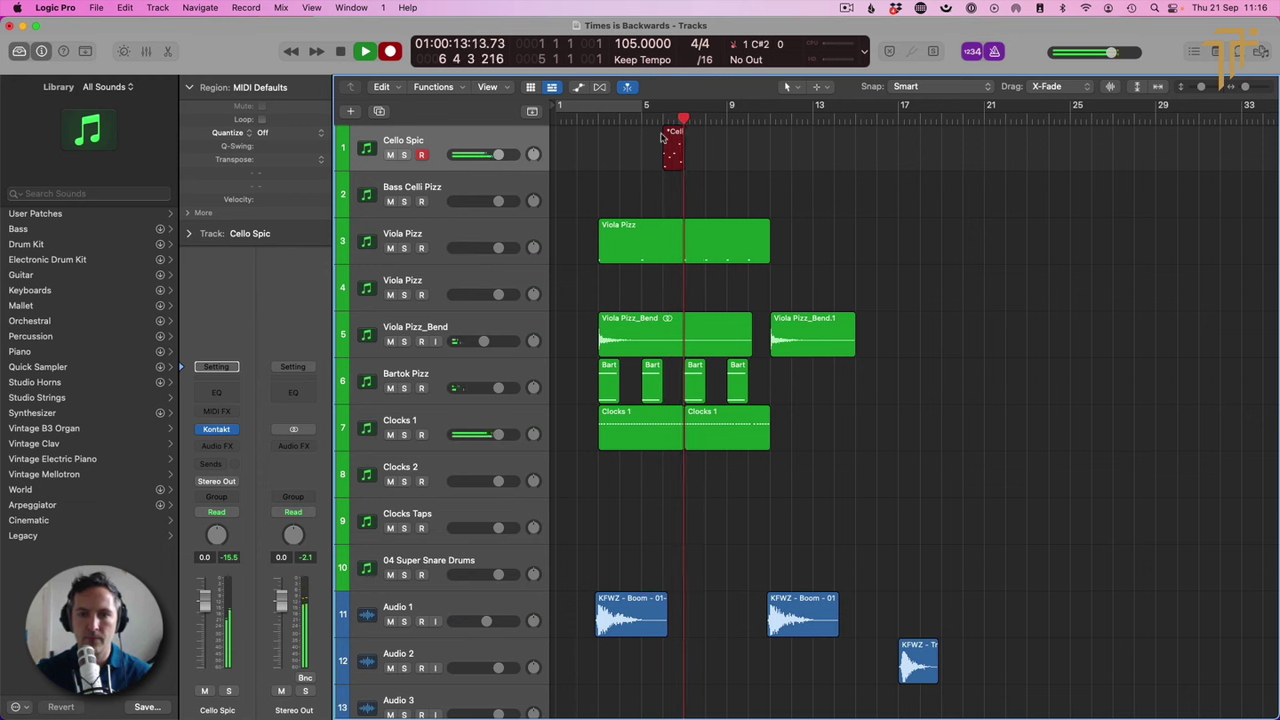
key(space)
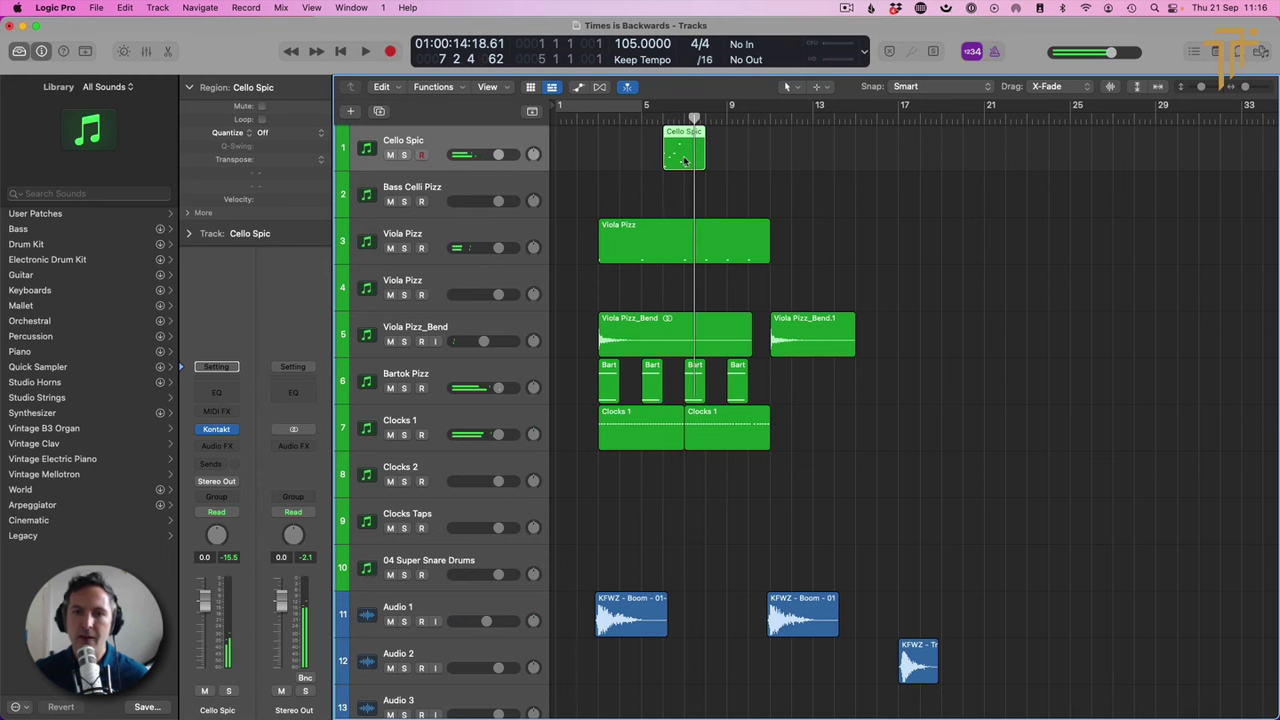
Step: Open the Cello Spic region in the piano roll, quantize all its notes to 1/8 Note and play it back
double_click(684, 155)
key(super+a)
key(q)
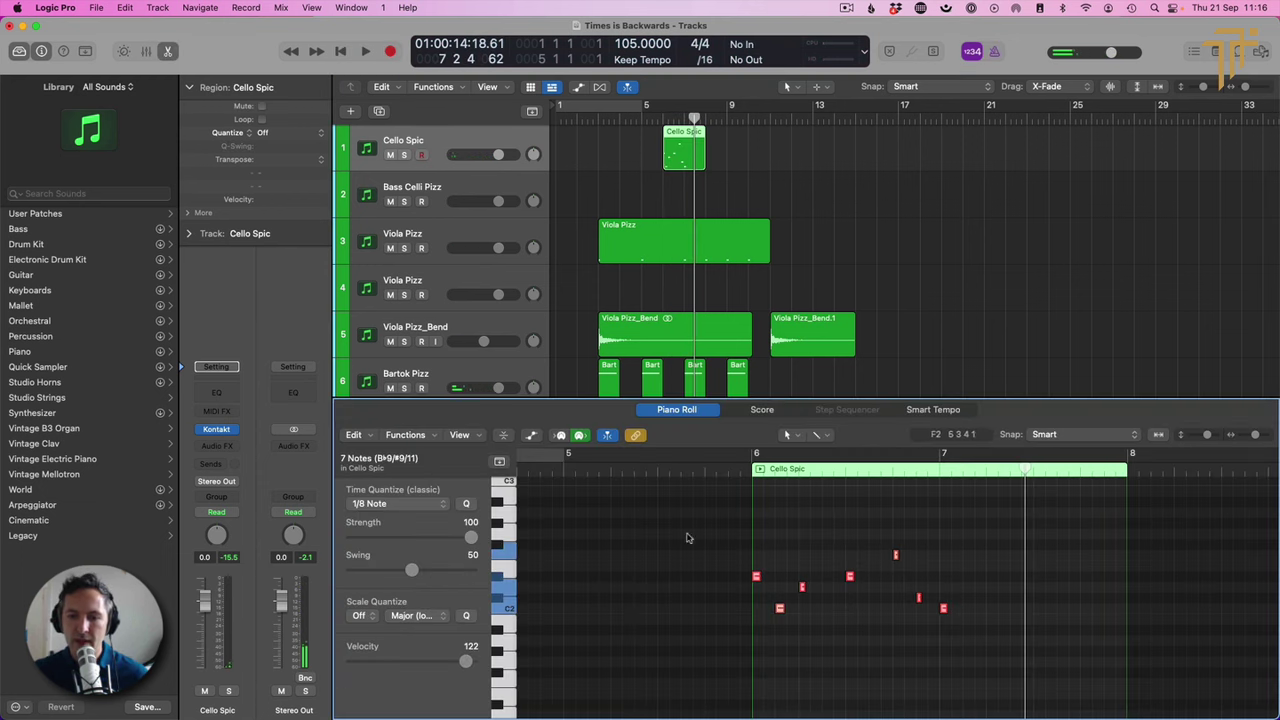
click(779, 566)
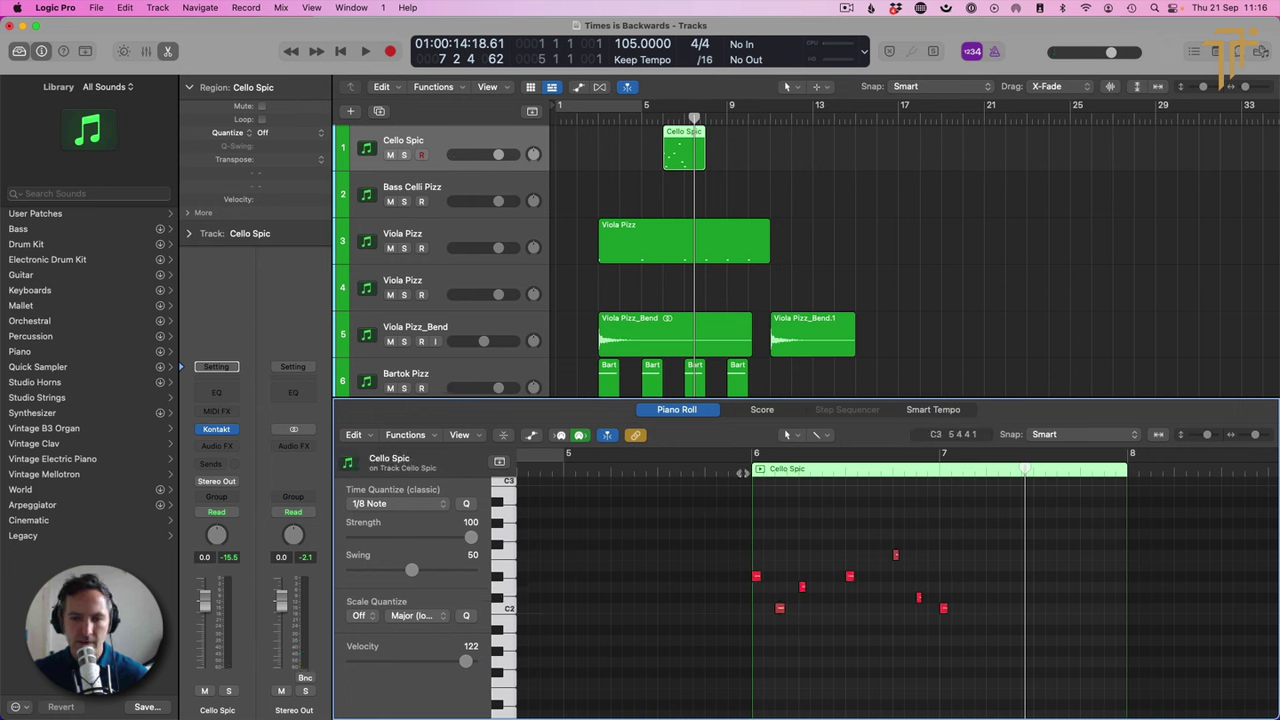
key(space)
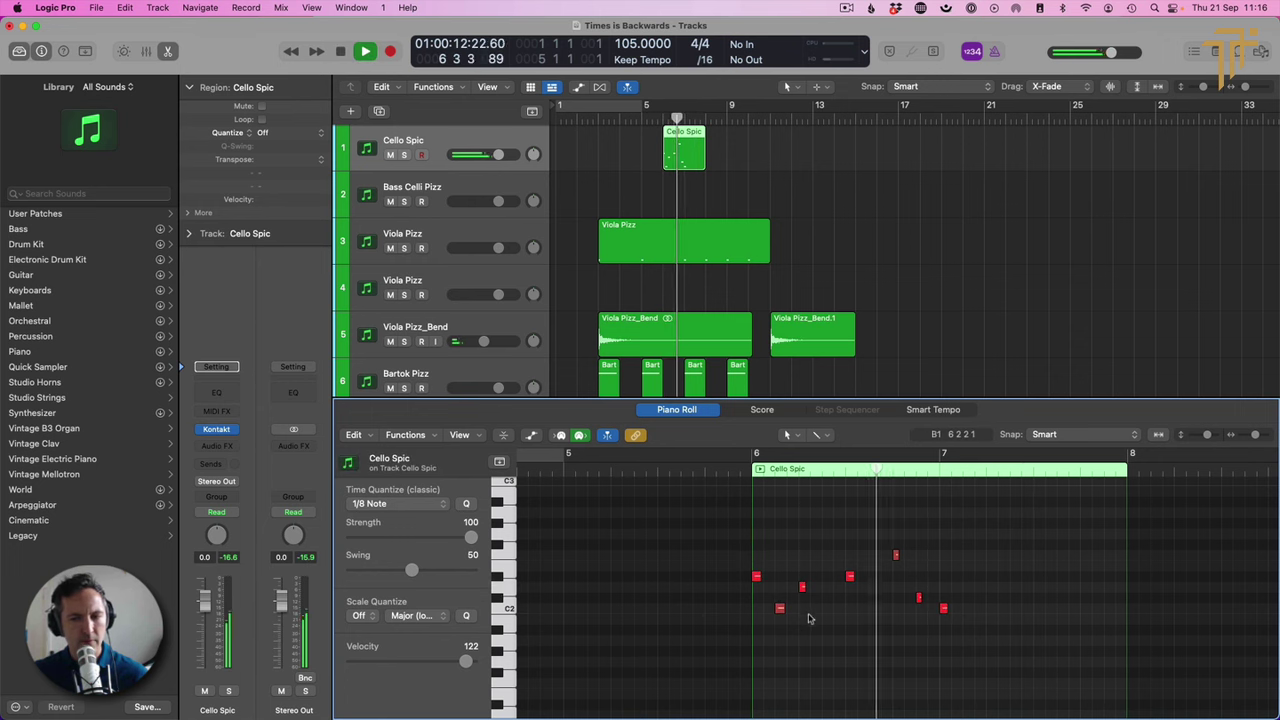
key(space)
Step: Extend the starts of the first C2 note and the C#2 note a sixteenth earlier, and play back the phrase
click(777, 607)
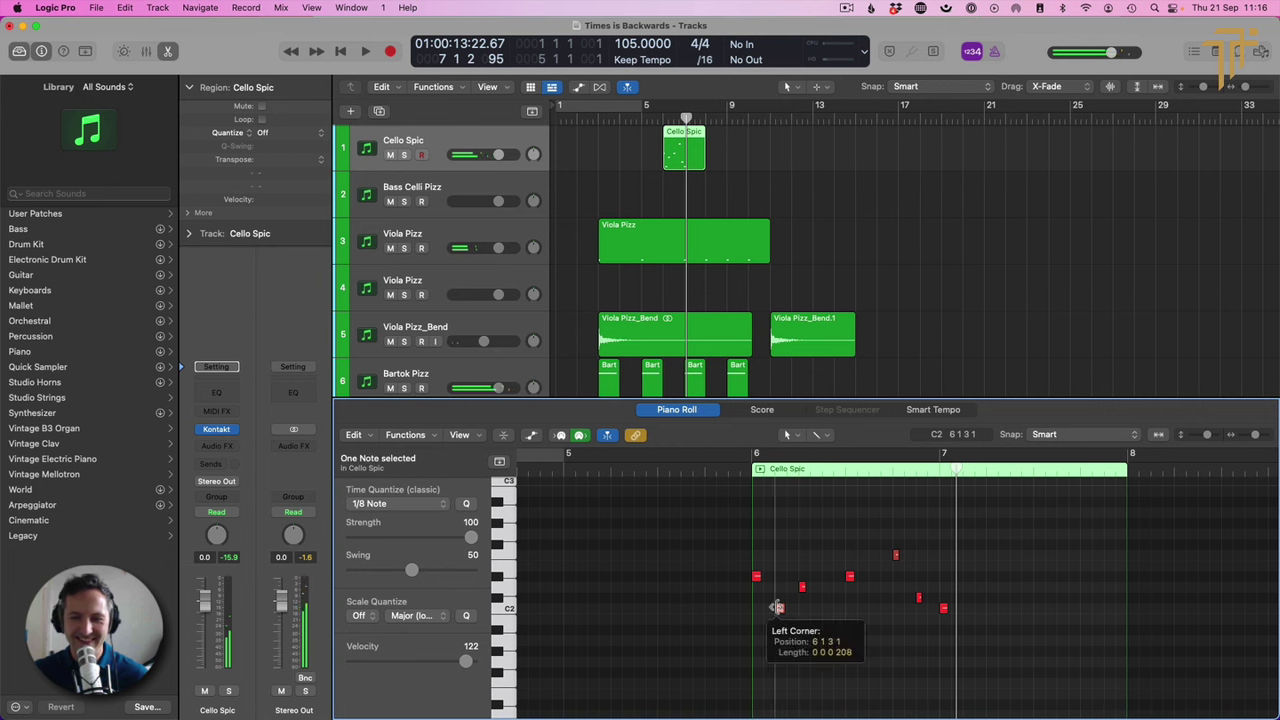
drag(777, 607, 765, 607)
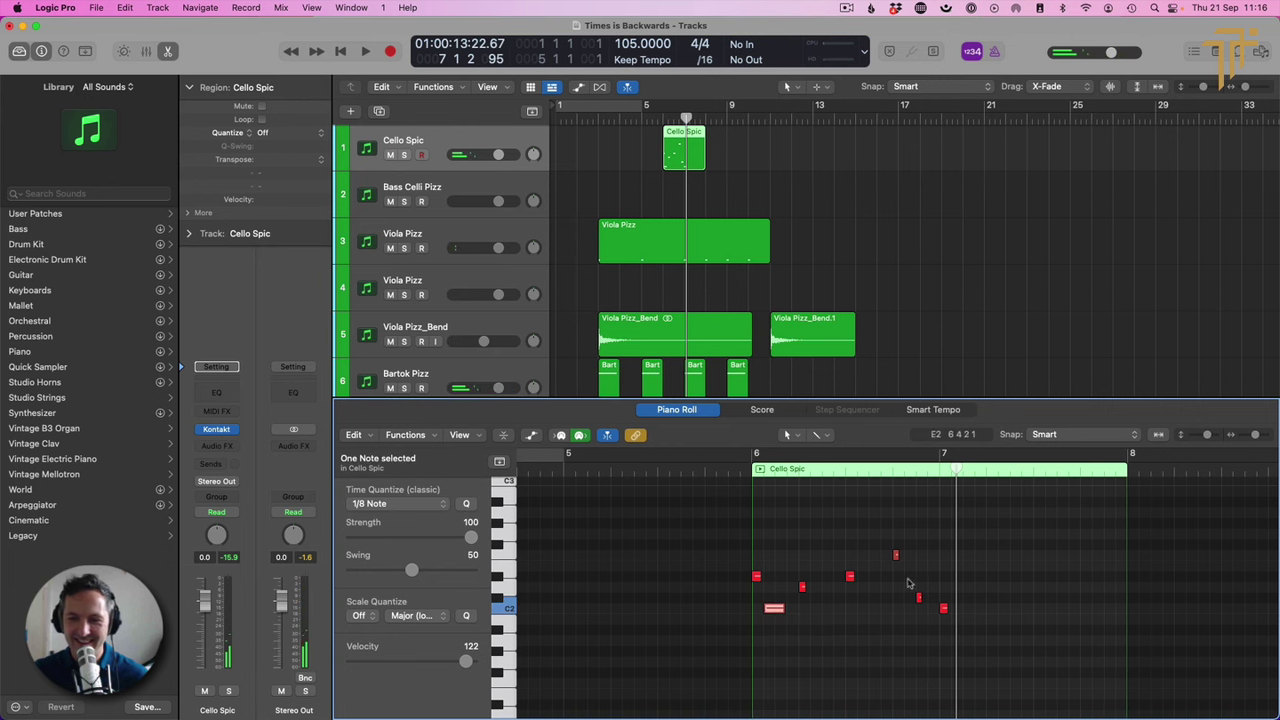
drag(919, 598, 905, 598)
click(727, 458)
key(space)
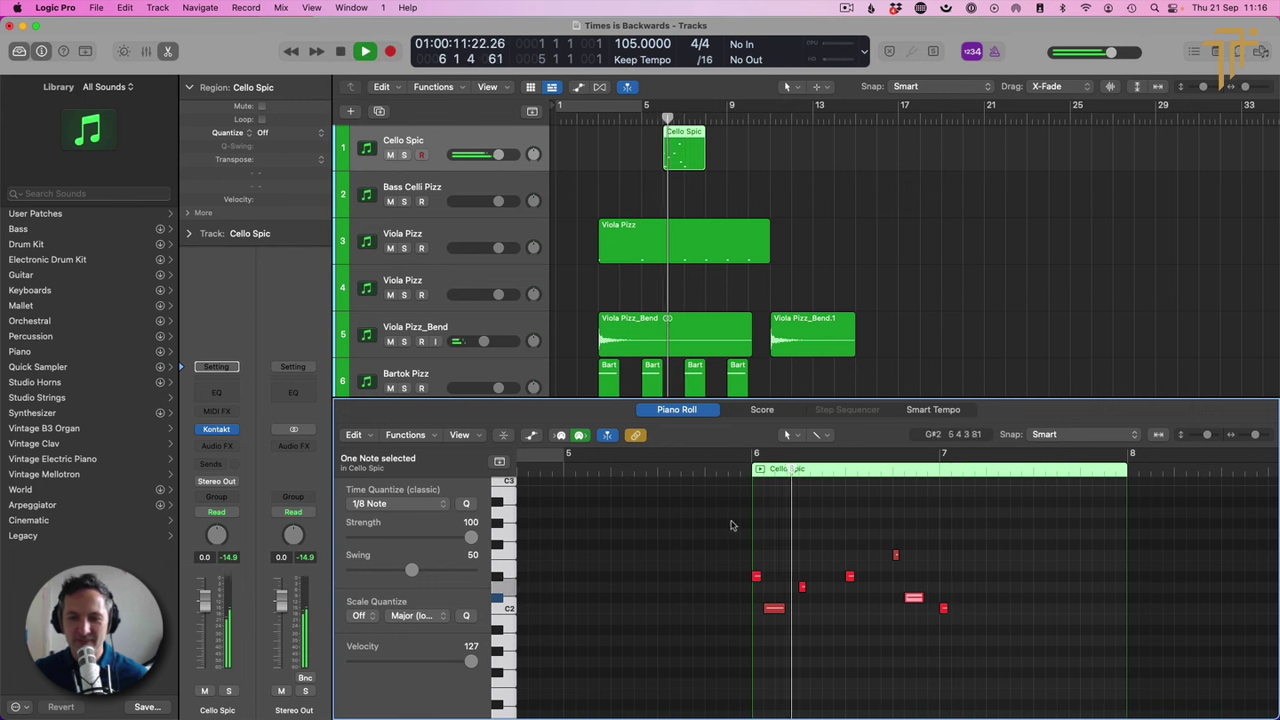
key(space)
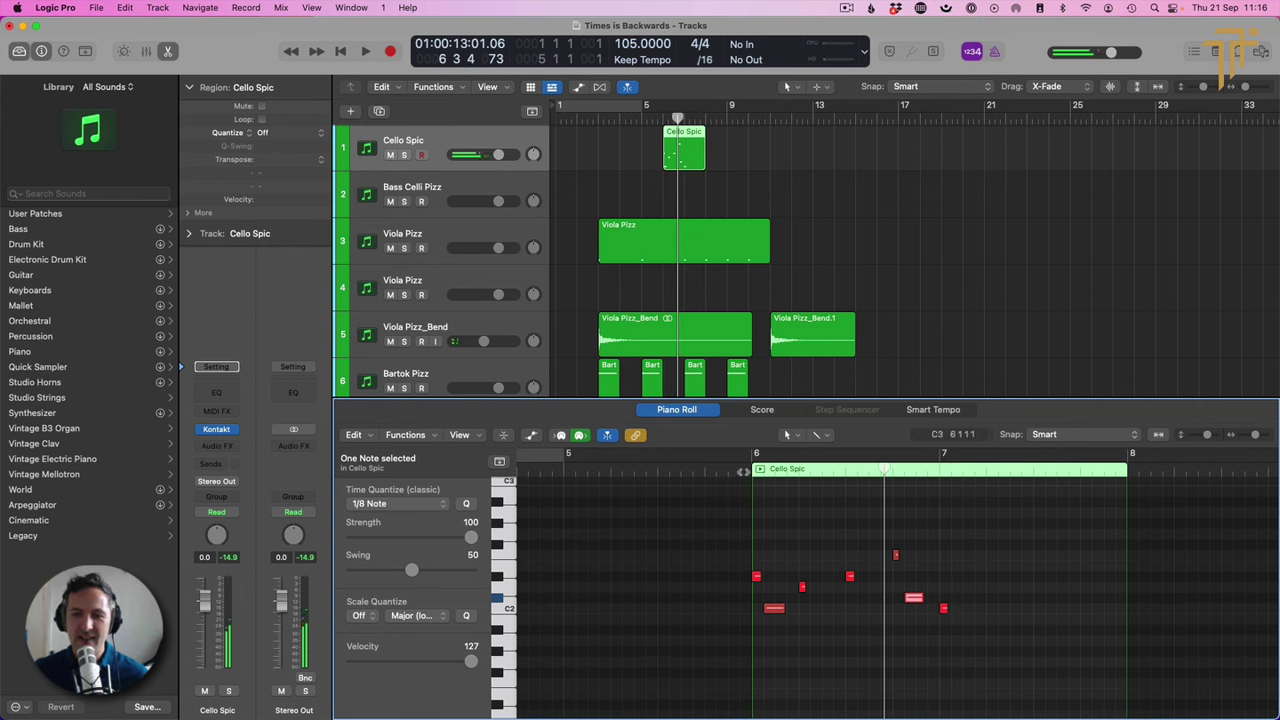
Step: Shorten the first C2 note, and add a short extra note at 6 1 4, trying it on C#2 and C2
click(741, 468)
drag(782, 610, 795, 605)
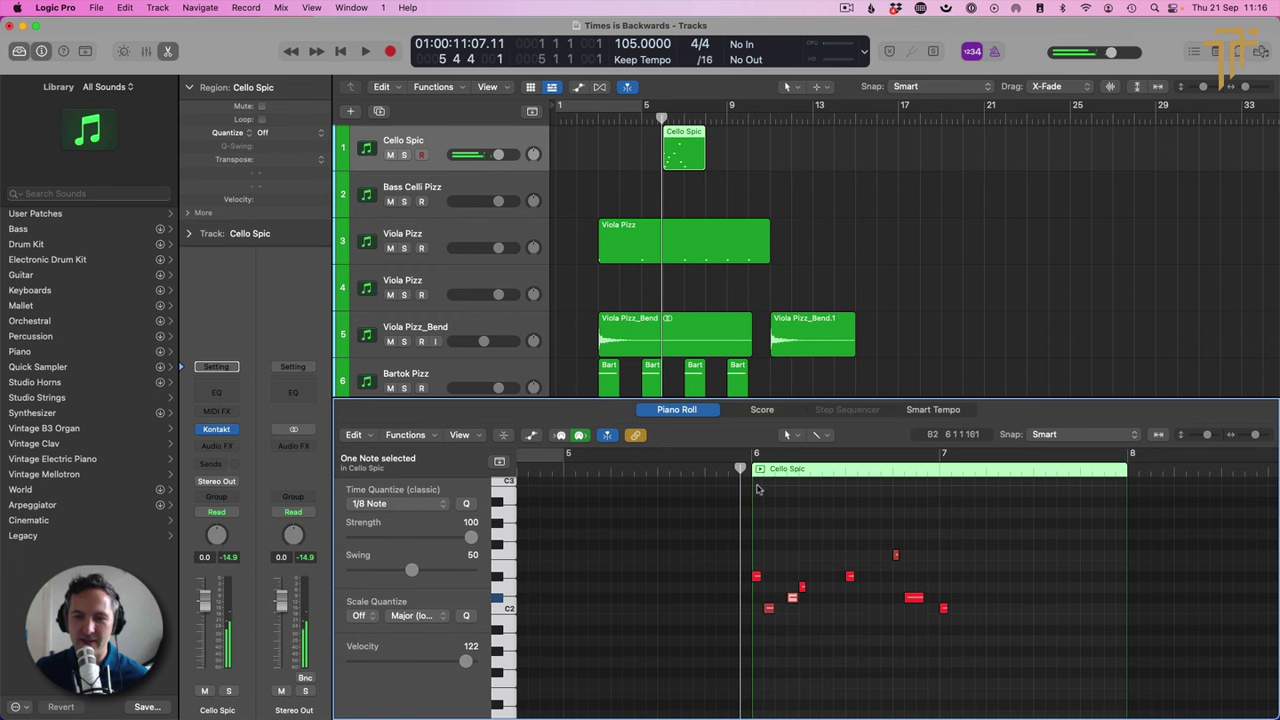
key(space)
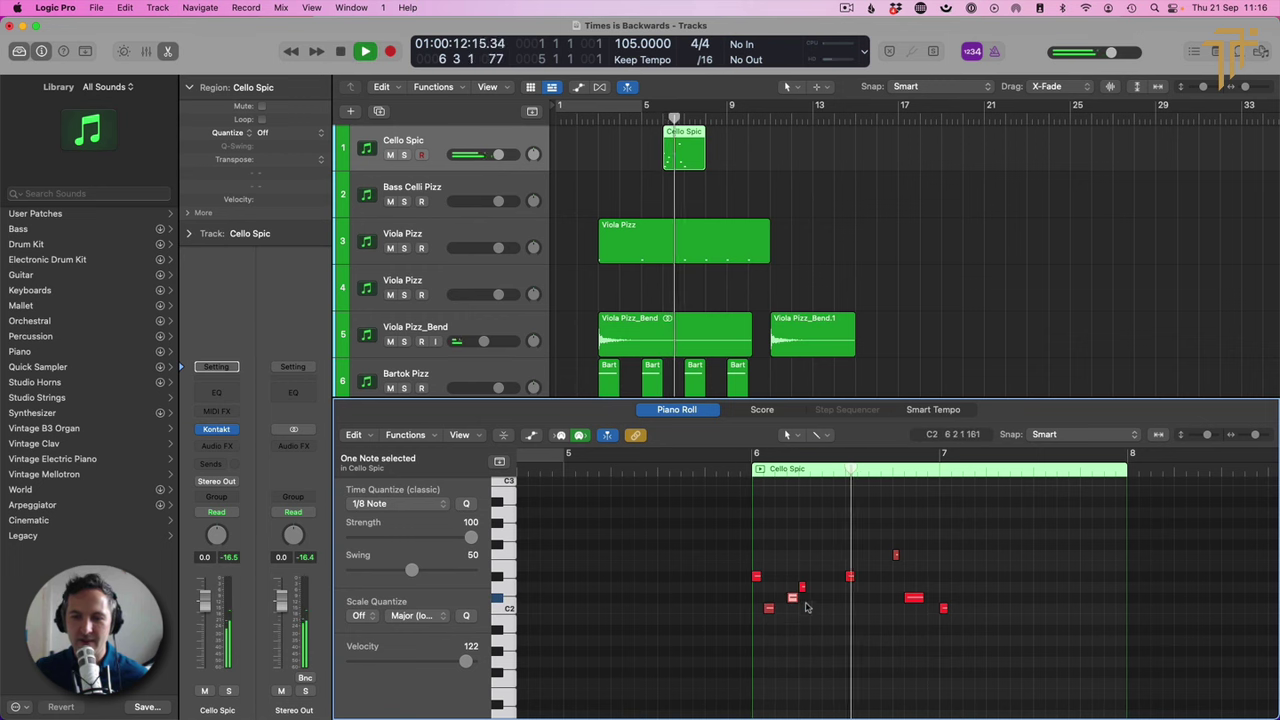
drag(792, 598, 792, 608)
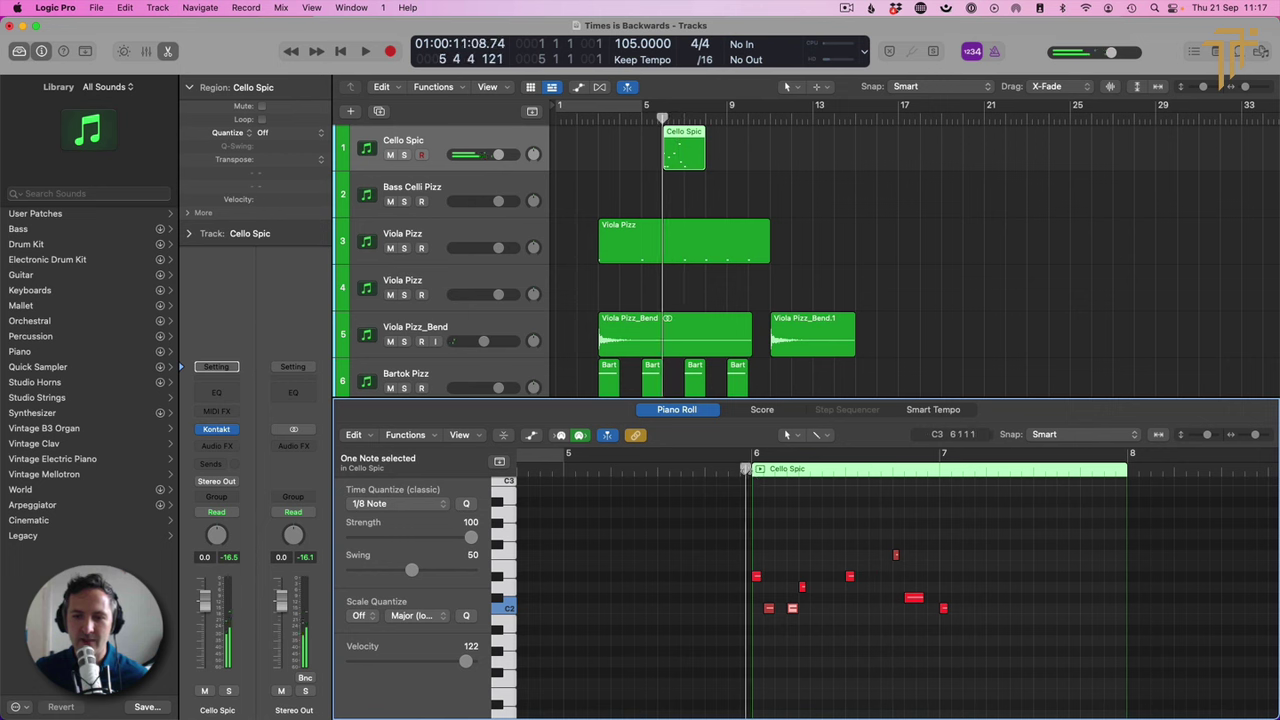
key(space)
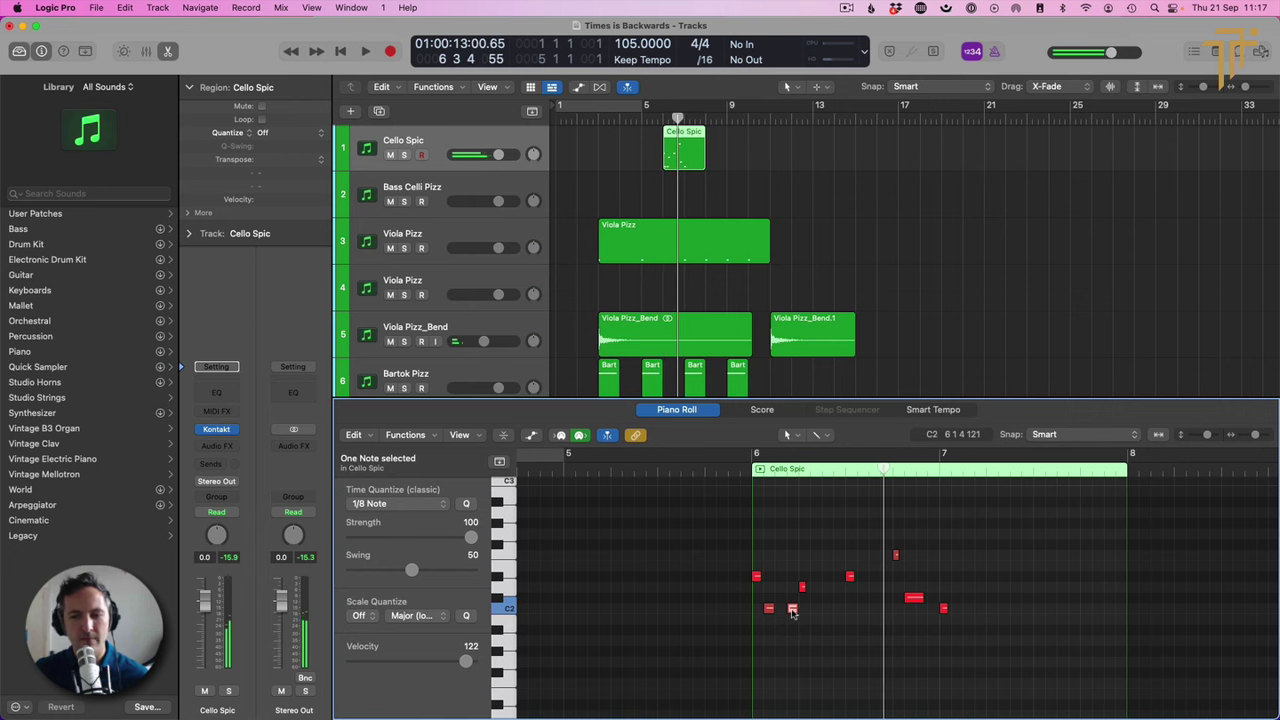
Step: Try the extra note at position 6 2 2 1, first on C2 and on D2, playing back each version
drag(793, 608, 816, 608)
key(space)
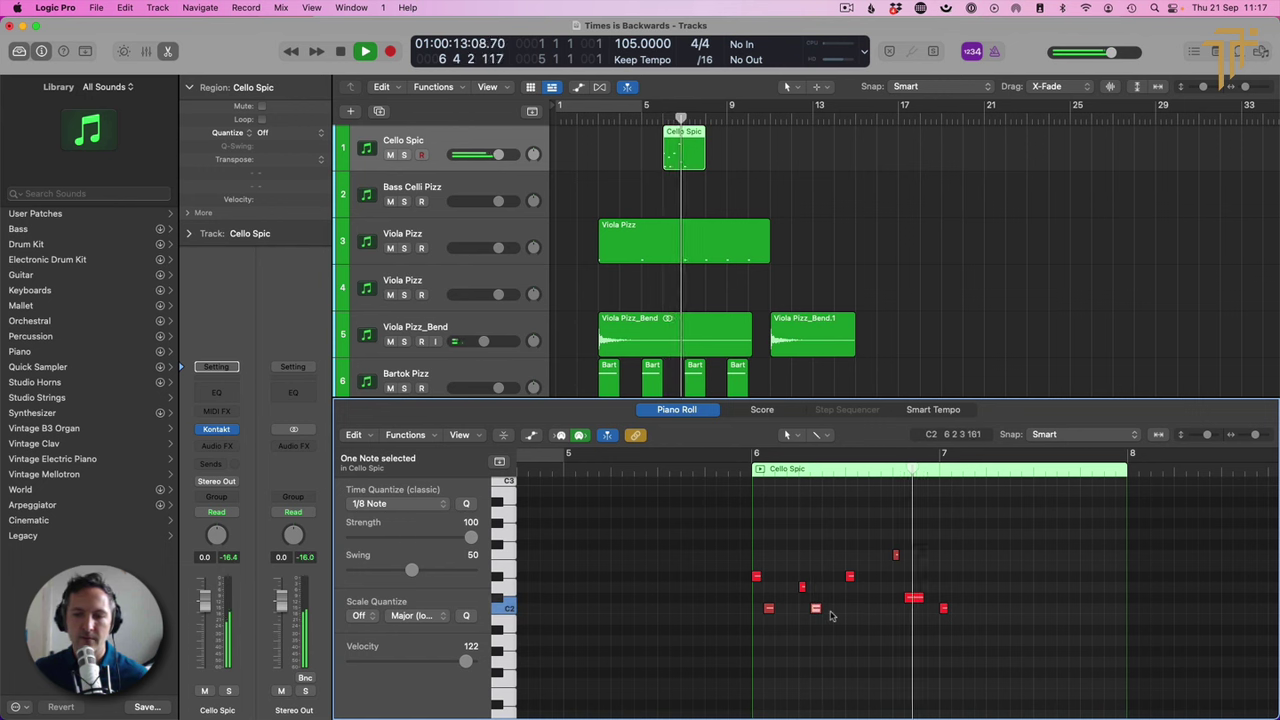
key(space)
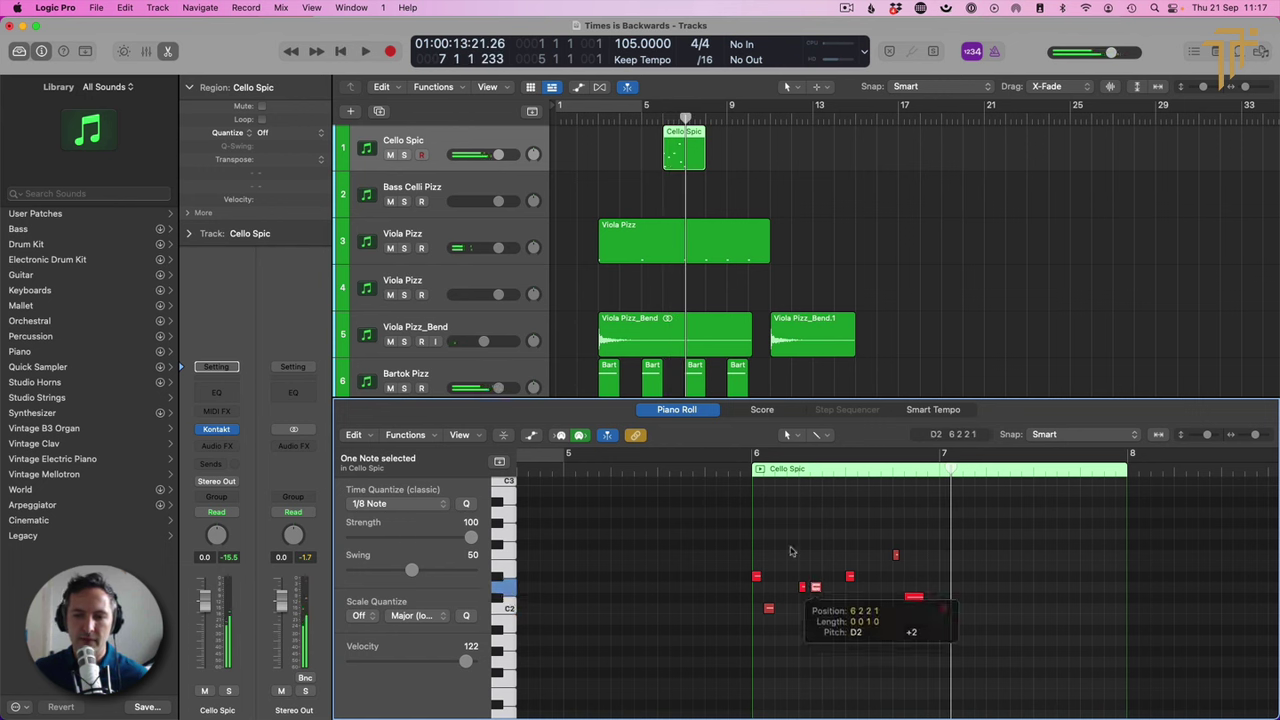
key(space)
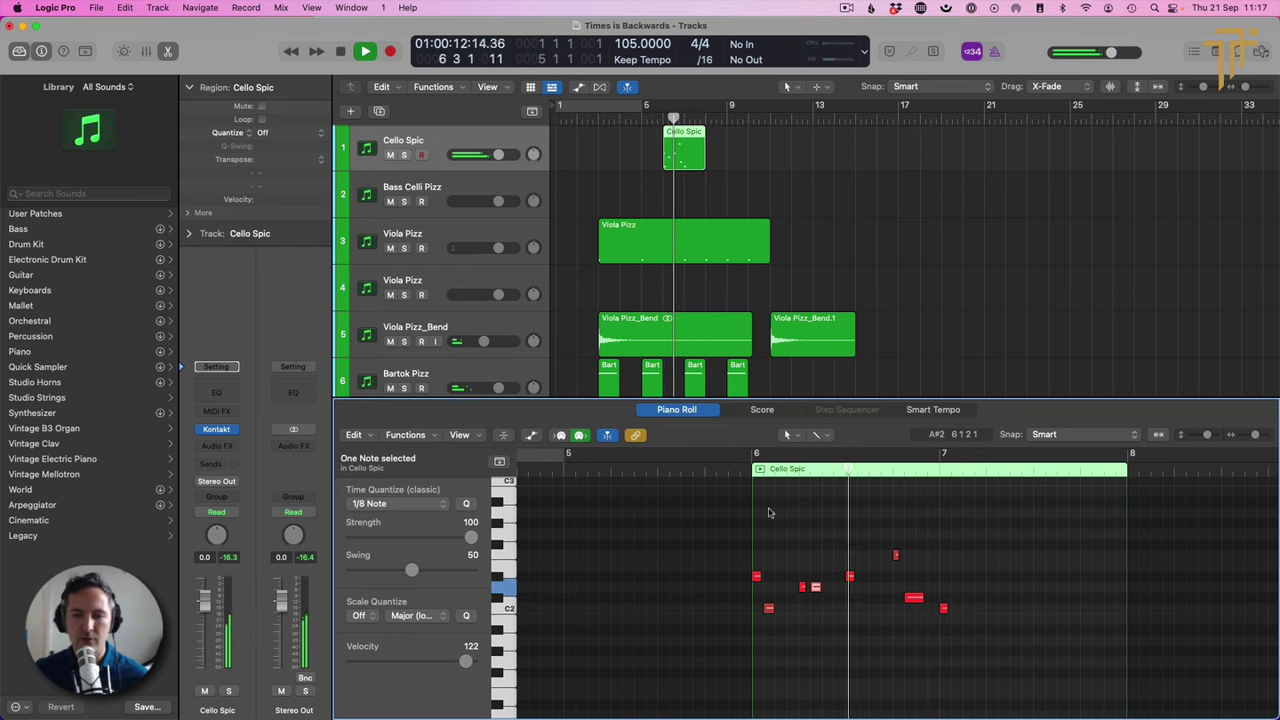
key(space)
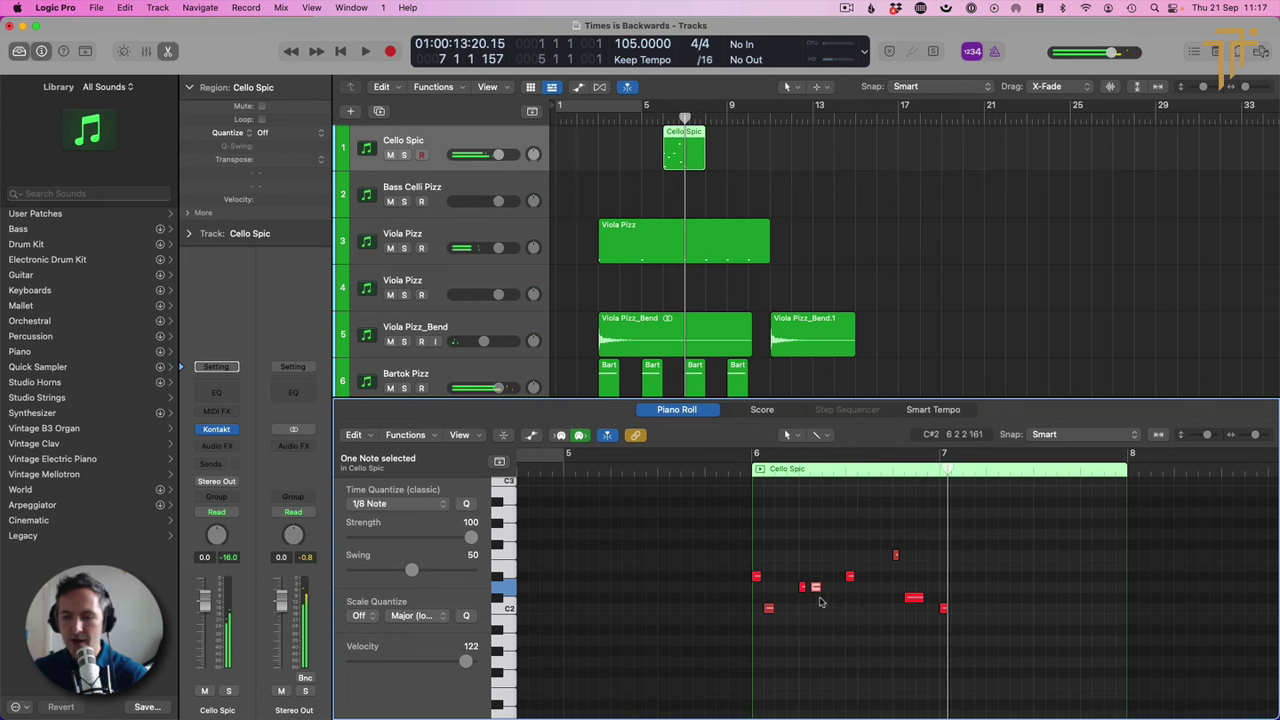
Step: Duplicate all the Cello Spic notes one octave lower, close the piano roll and play back the result
key(super+a)
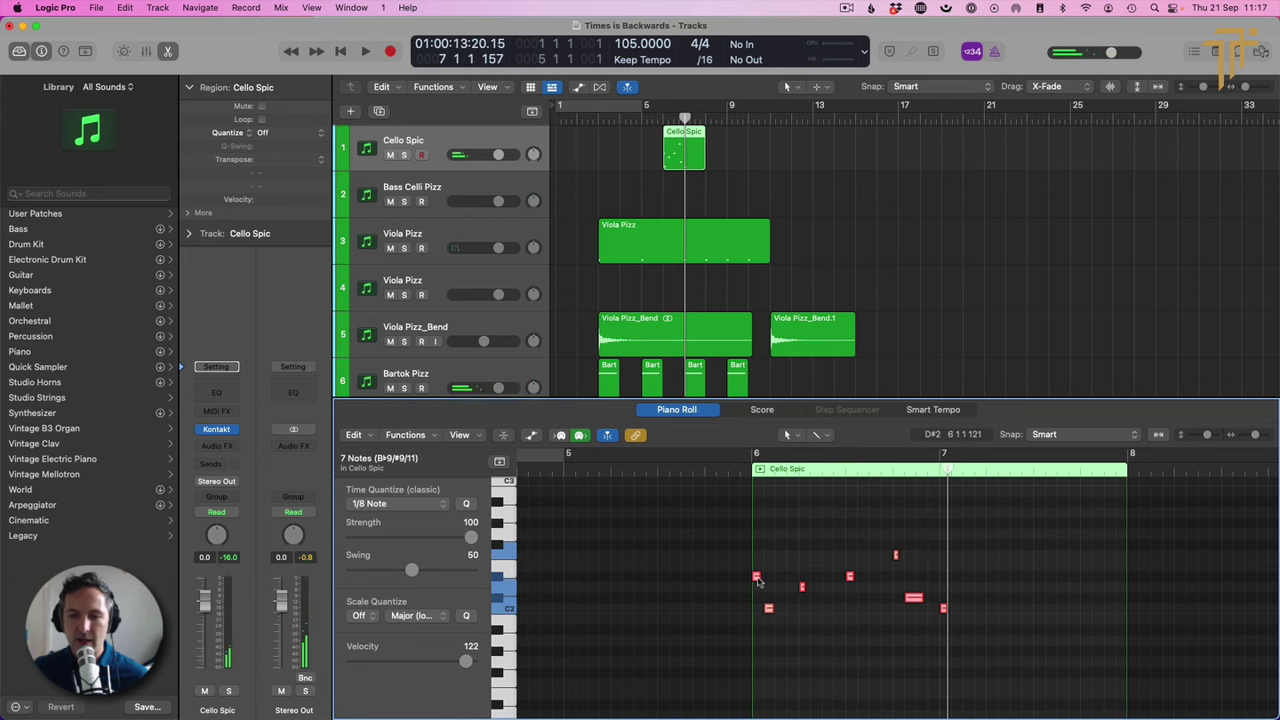
drag(757, 578, 757, 705)
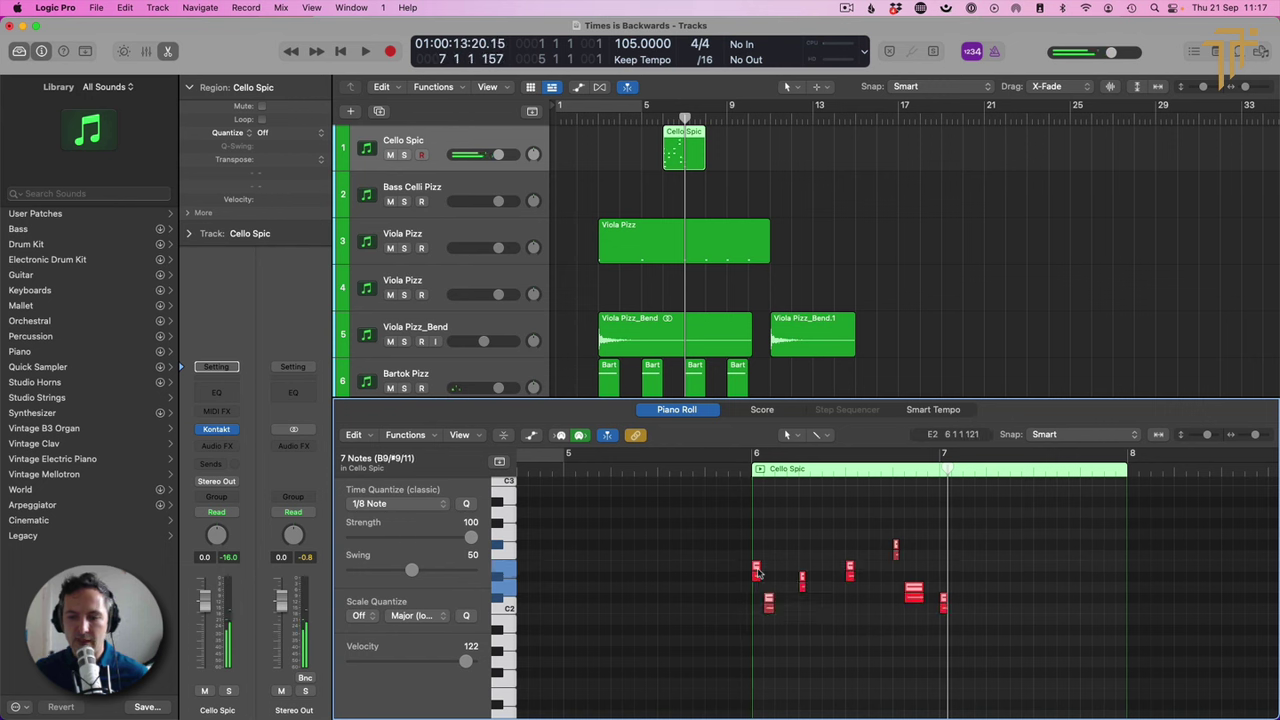
click(739, 460)
key(space)
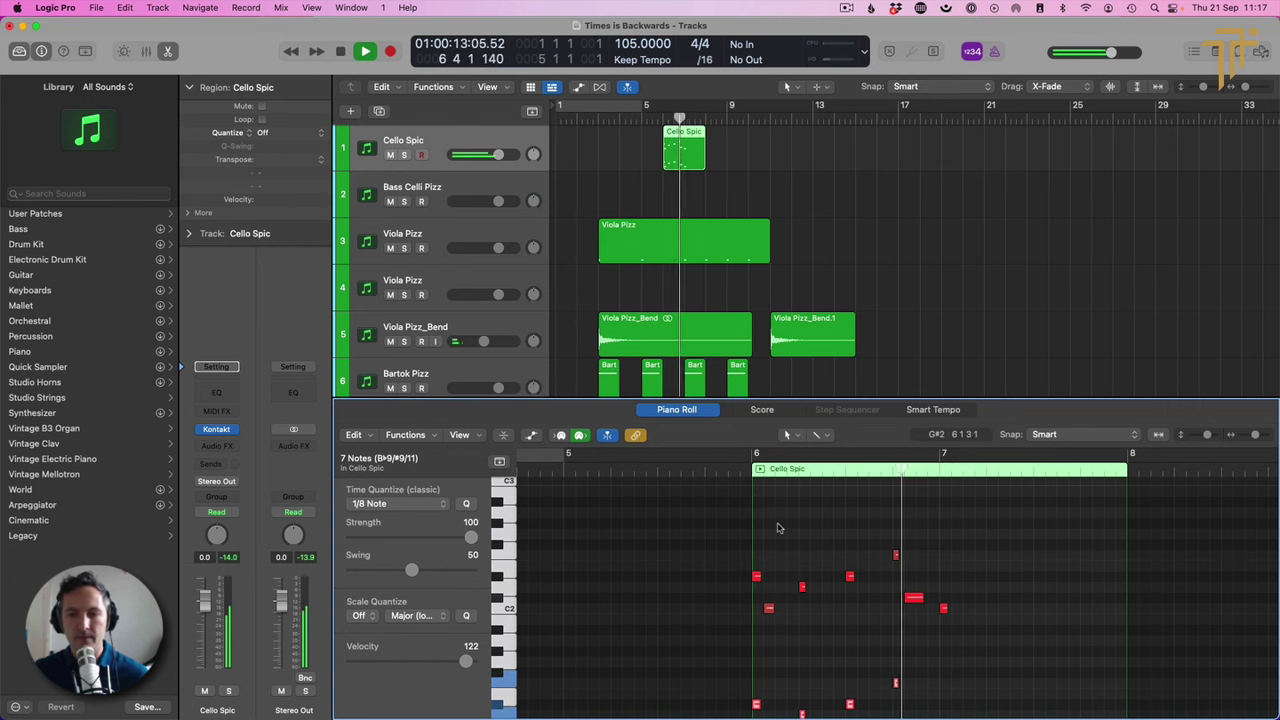
key(p)
click(655, 197)
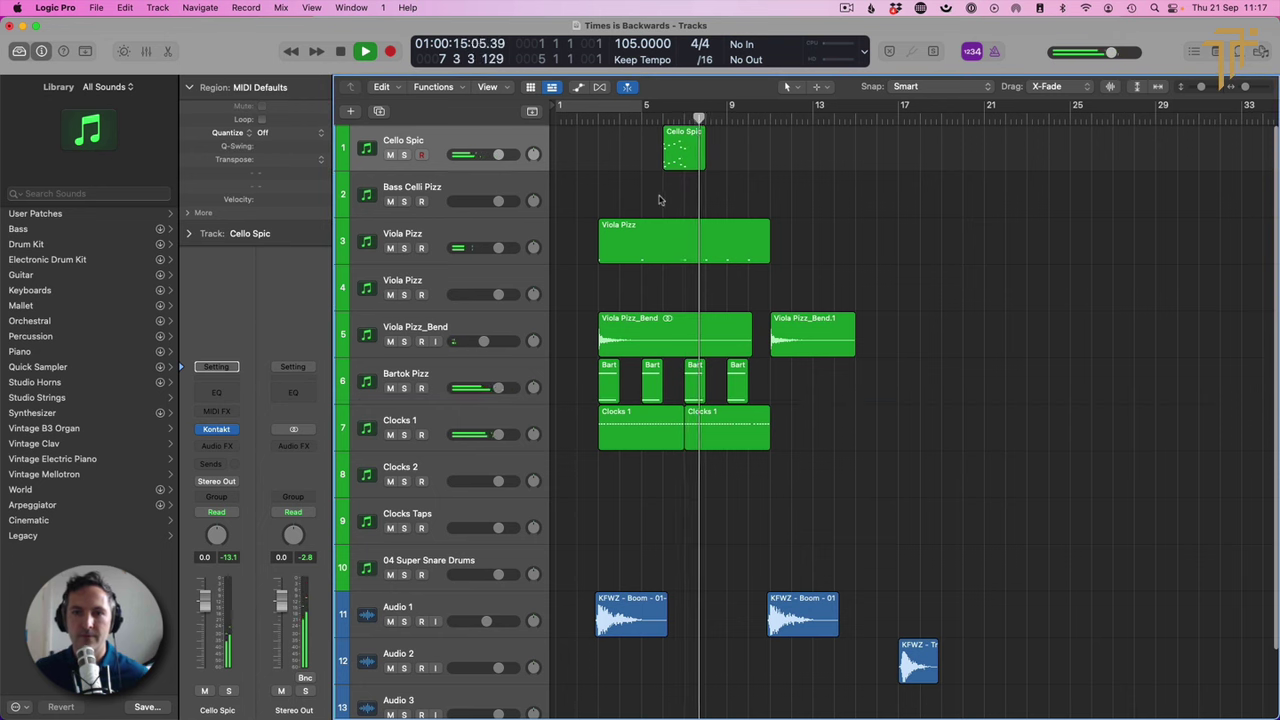
key(space)
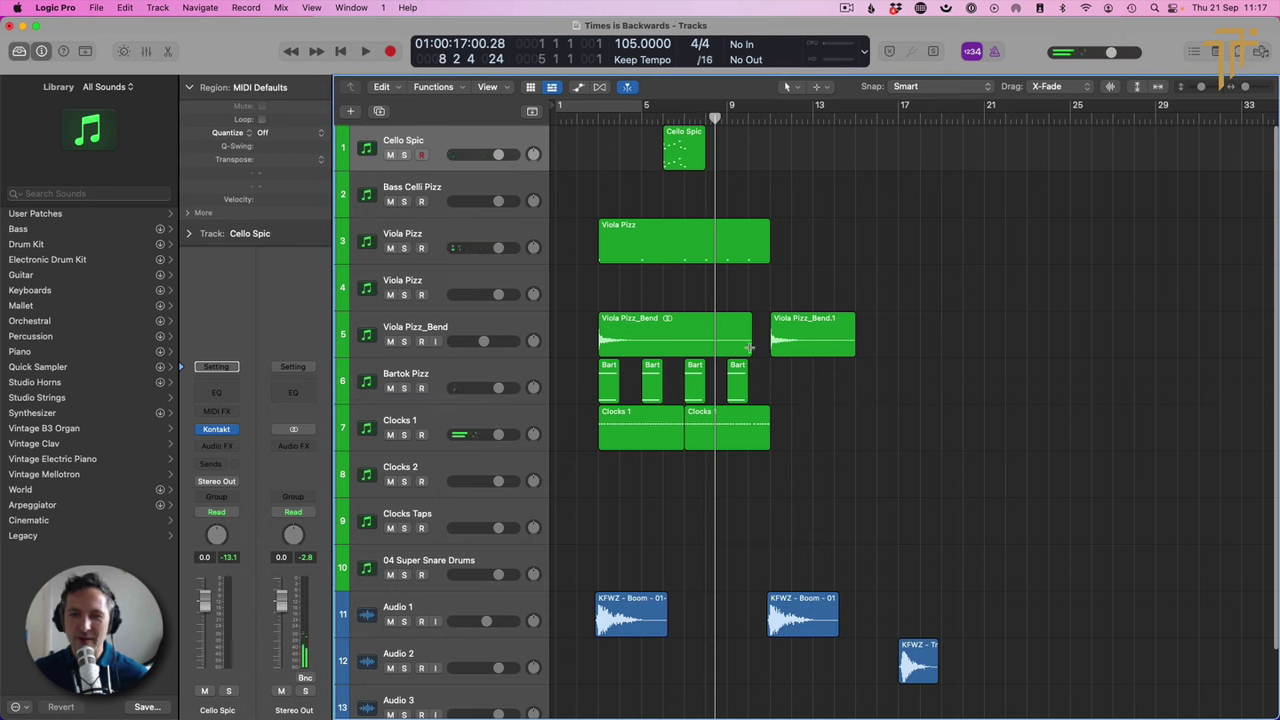
Step: Shorten the first Viola Pizz_Bend region to end at bar 7 and place a copy of it at bar 7
drag(749, 347, 703, 343)
click(737, 258)
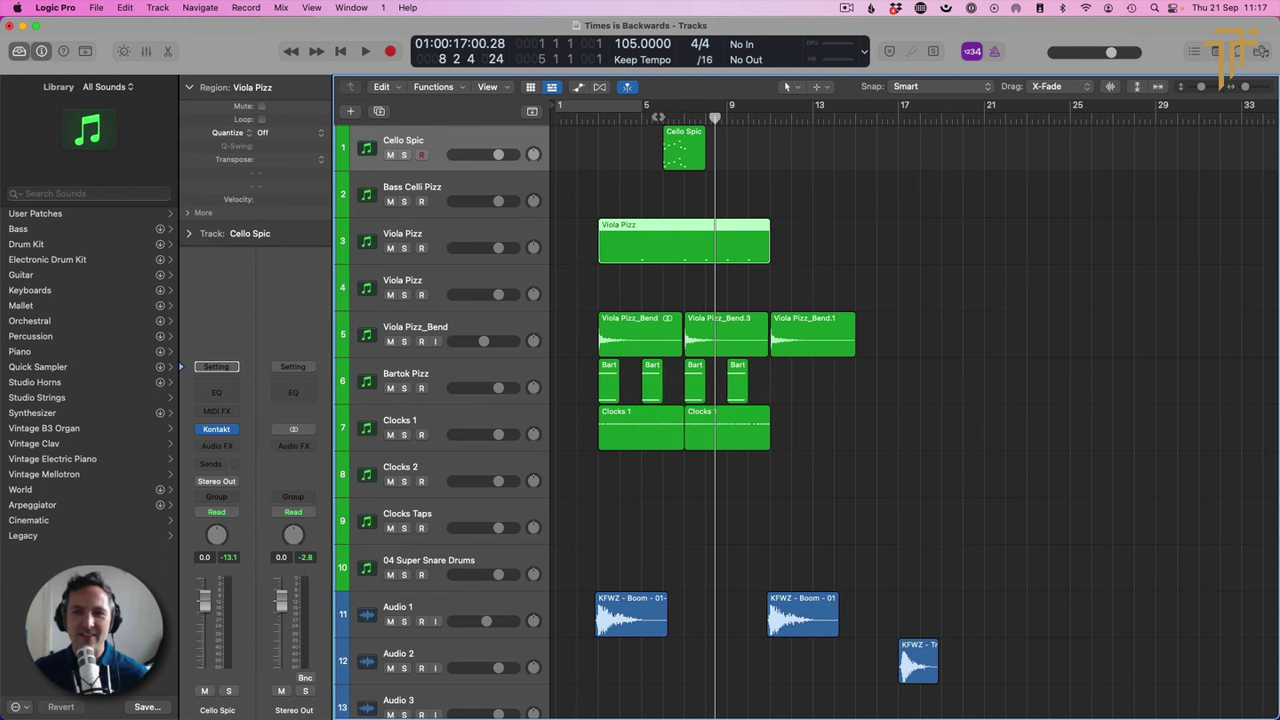
Step: Return the playhead to before the Cello Spic phrase, and insert the stereo Waves CLA Bass effect on the Cello Spic track
click(658, 117)
click(445, 134)
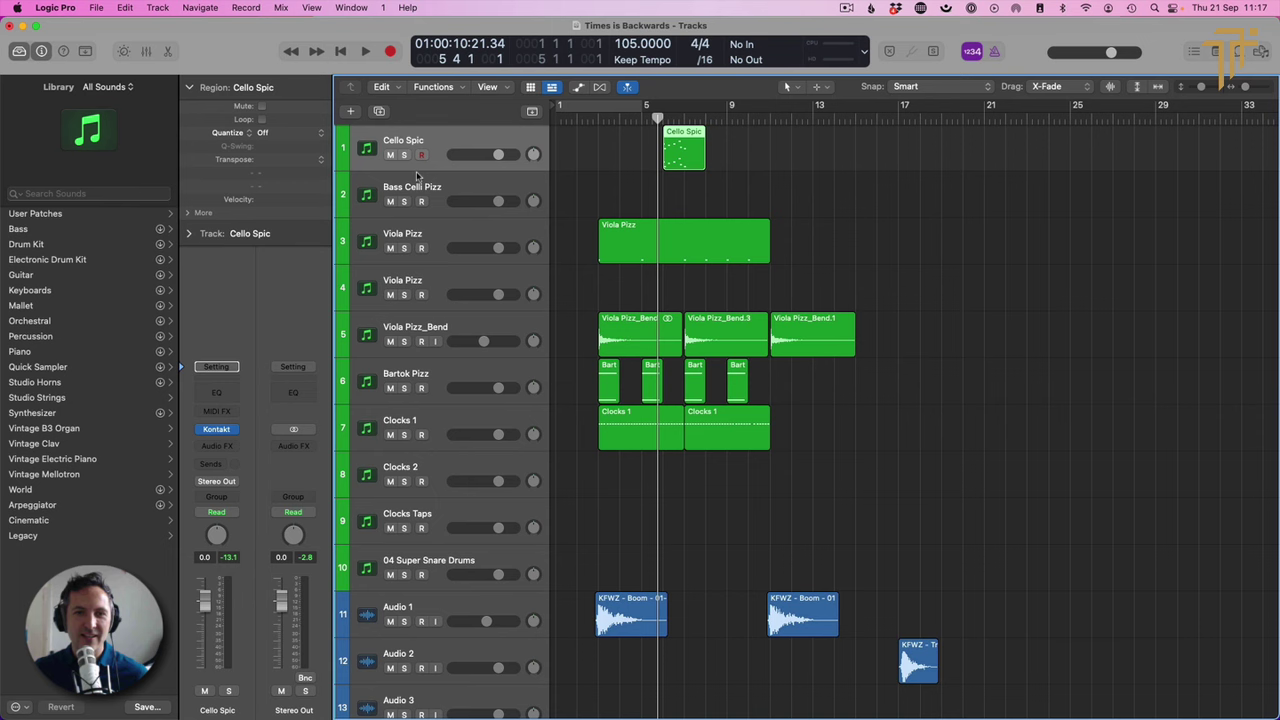
click(238, 451)
mouse_move(262, 709)
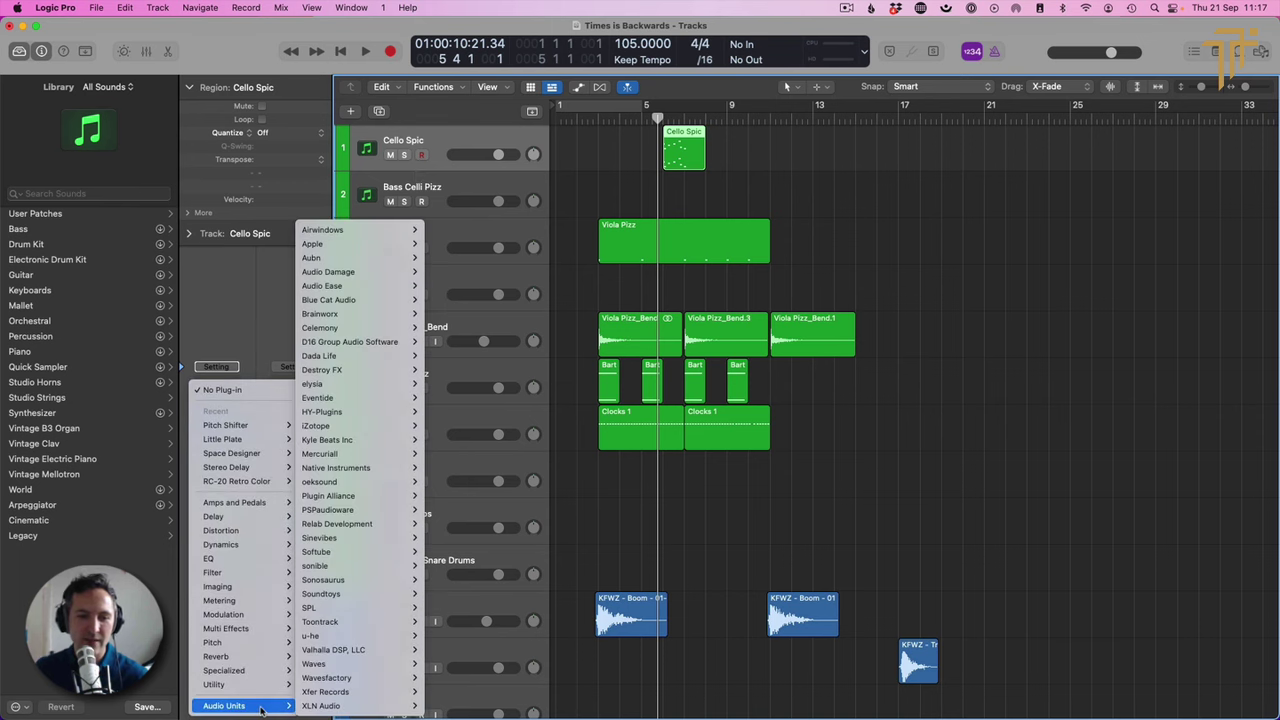
mouse_move(376, 665)
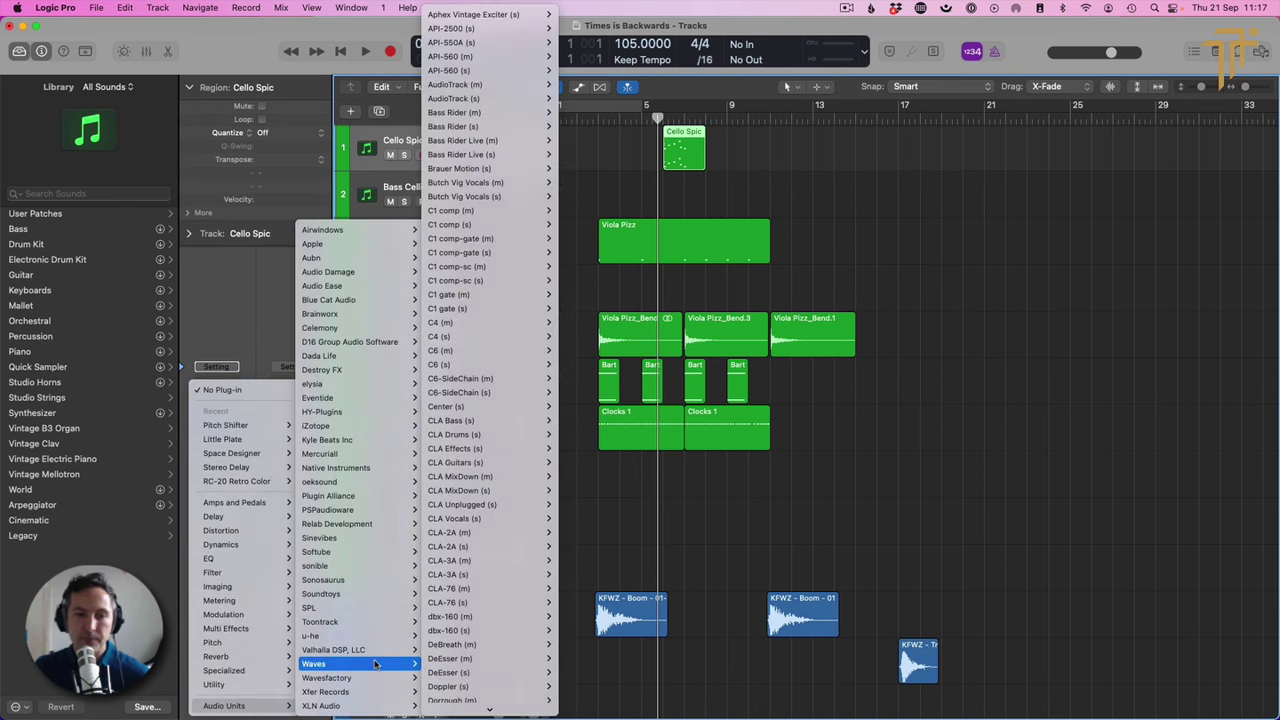
mouse_move(500, 438)
click(578, 420)
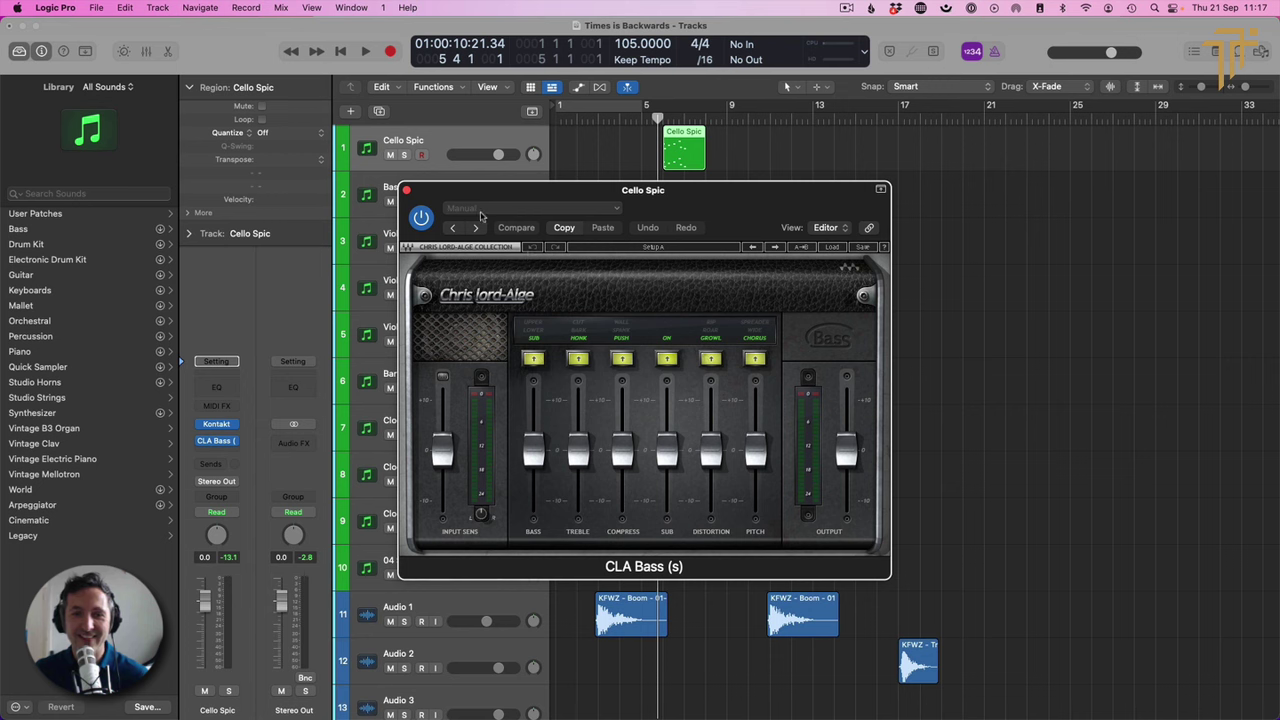
Step: Load the Clean Edge preset in the CLA Bass plug-in
click(481, 212)
mouse_move(600, 483)
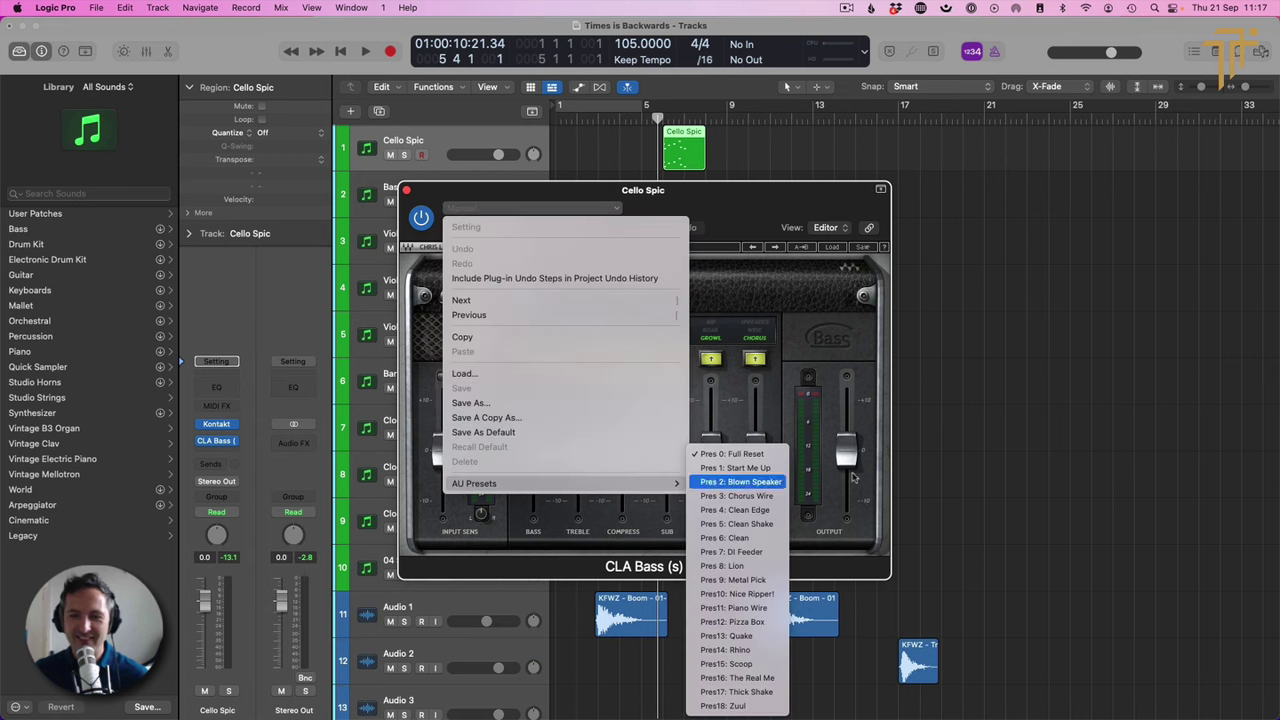
click(765, 510)
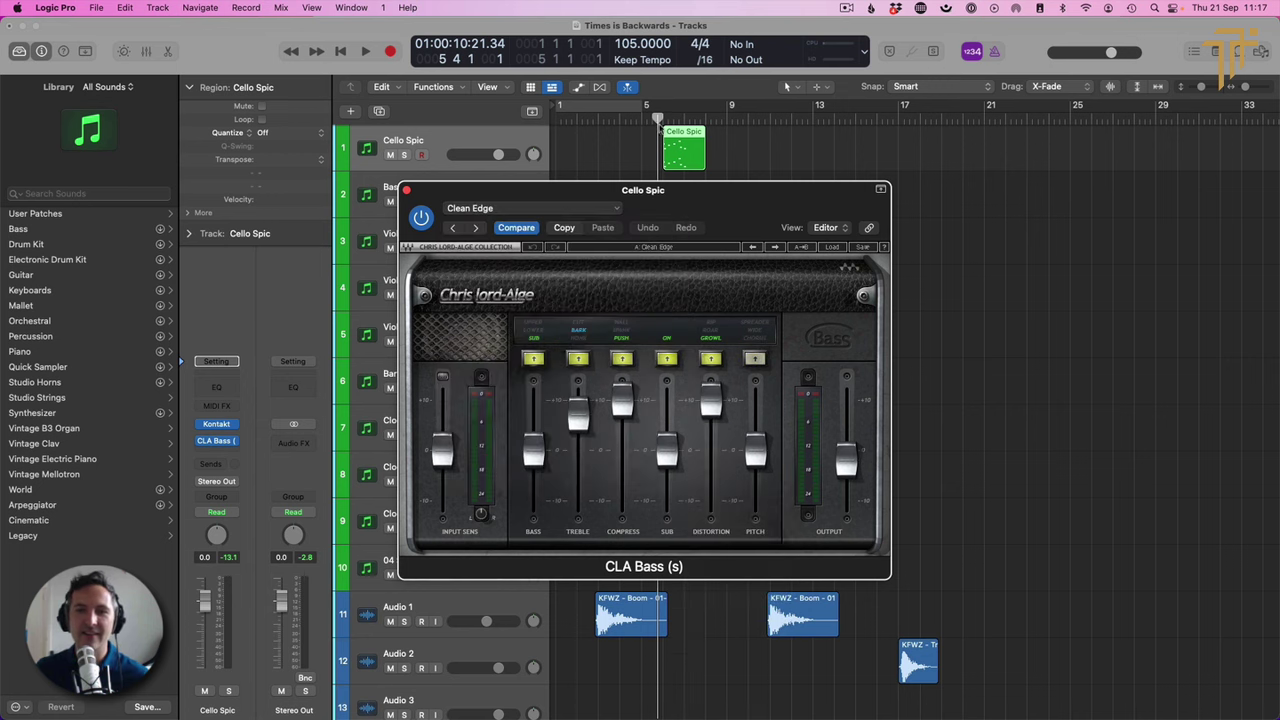
Step: Switch the CLA Bass effect to the Clean Shake preset during playback and lower the Cello Spic track's volume to -2.9 dB
key(space)
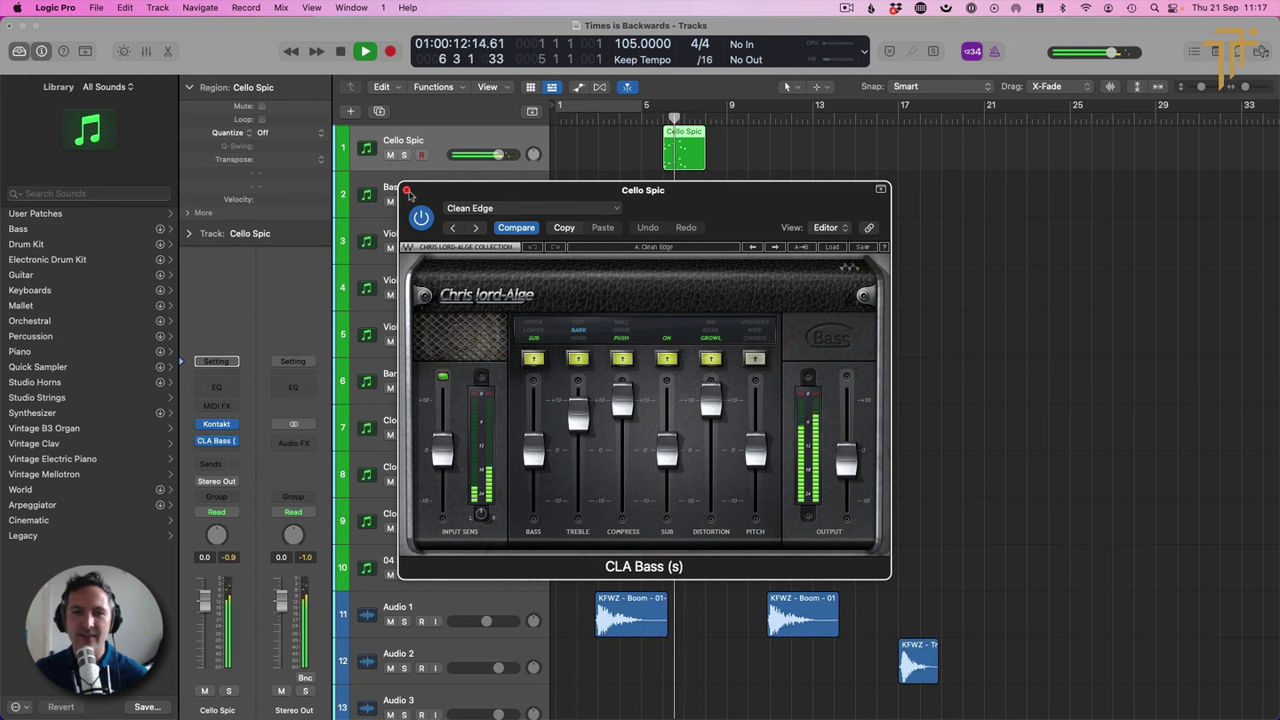
click(476, 228)
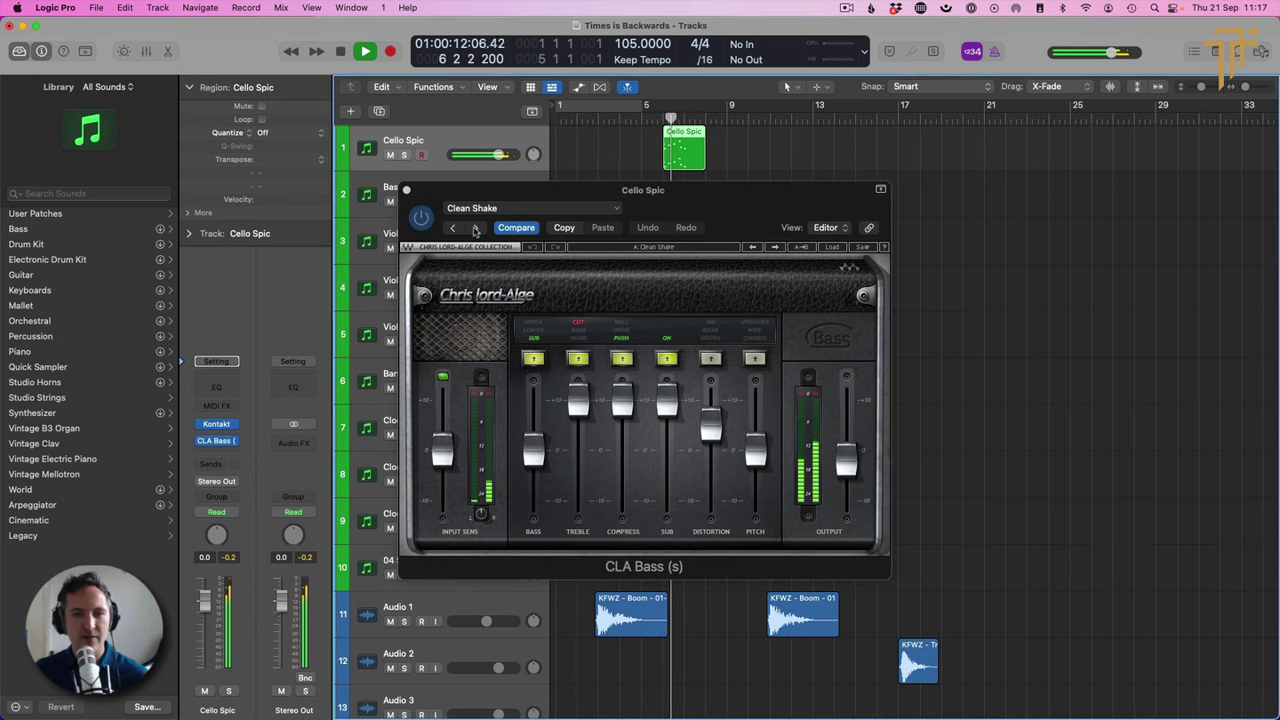
click(406, 190)
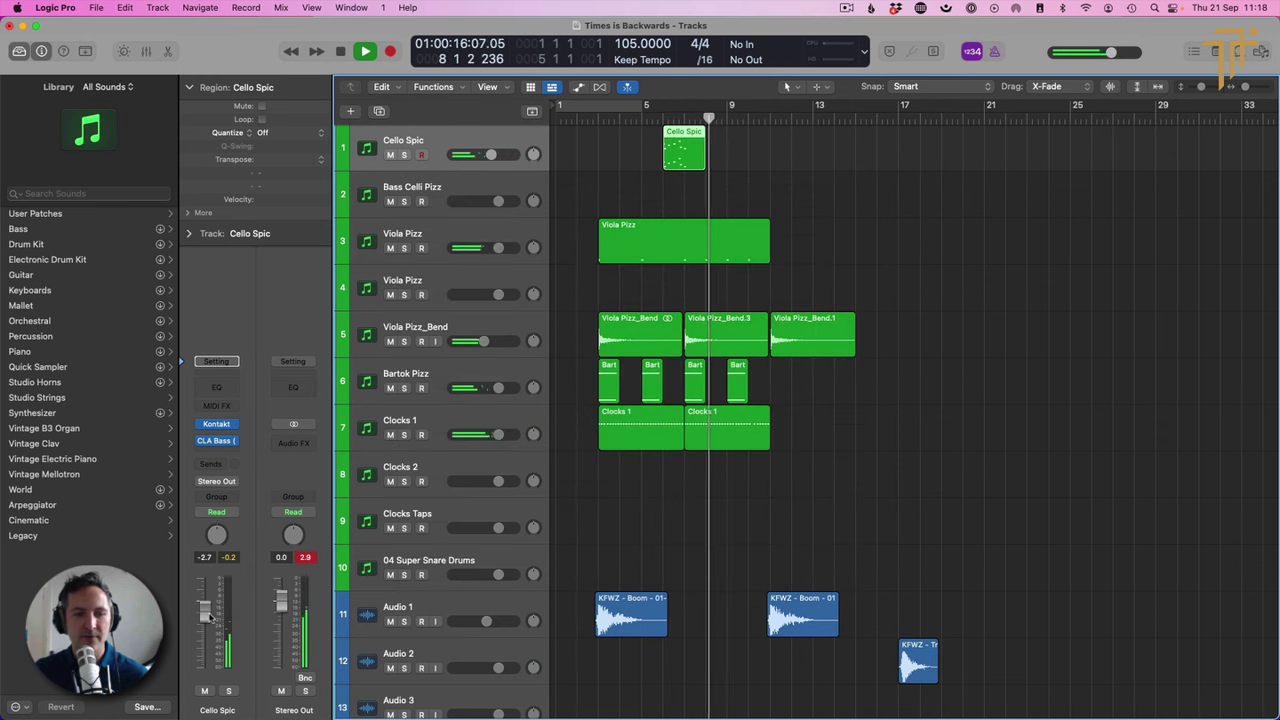
click(676, 189)
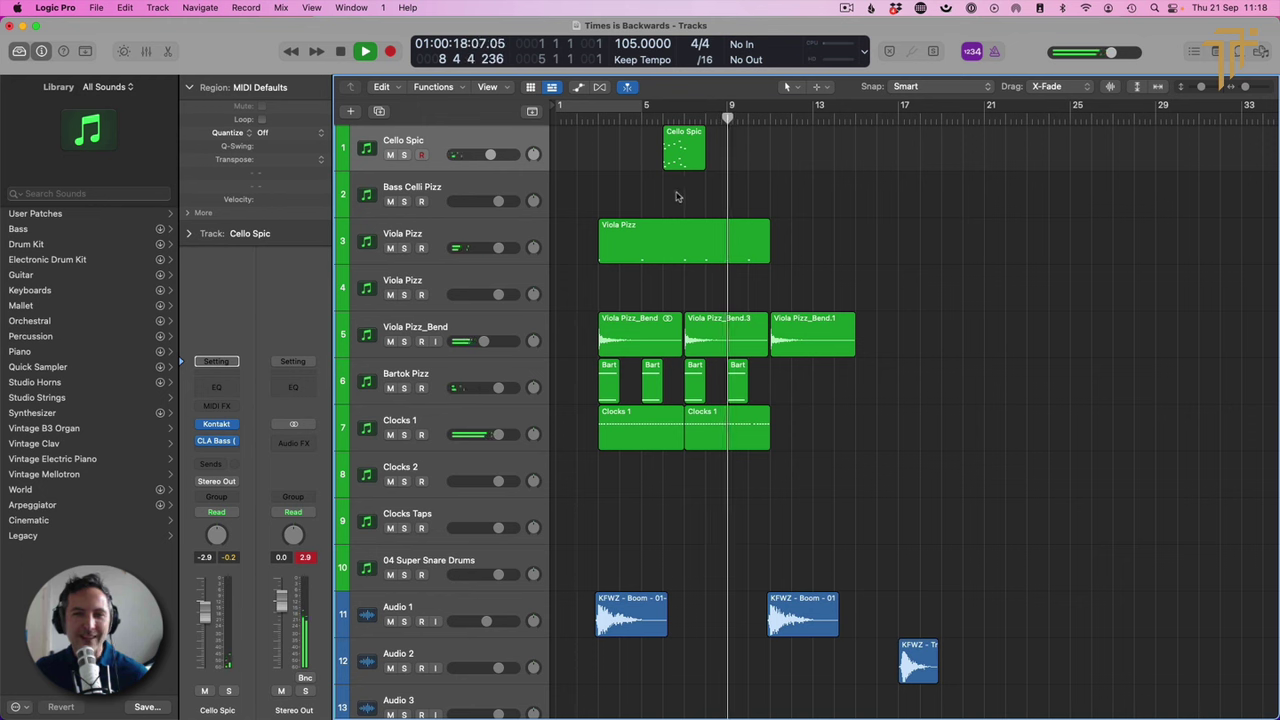
key(space)
Step: Extend the Cello Spic region to end at bar 10, copy its two C notes from bar 7 to bar 8, and play it back
drag(705, 162, 748, 162)
key(p)
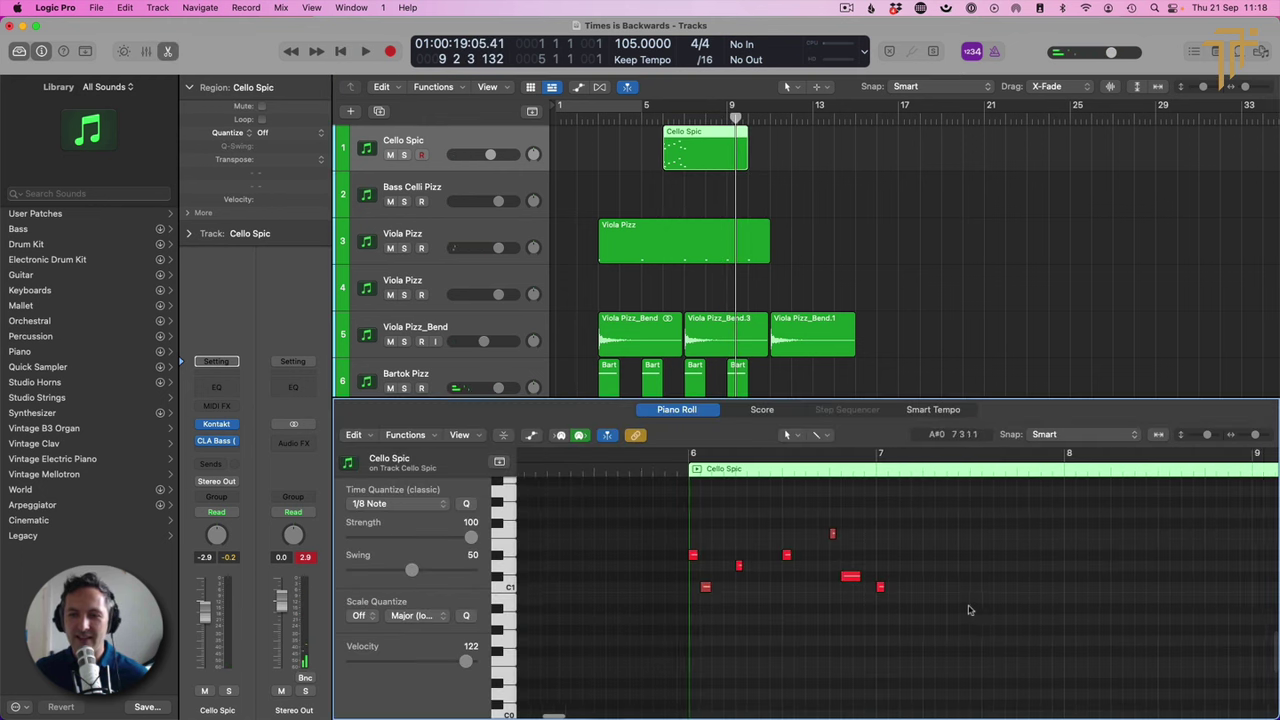
scroll(971, 606, up, 3)
scroll(890, 580, right, 2)
click(1250, 434)
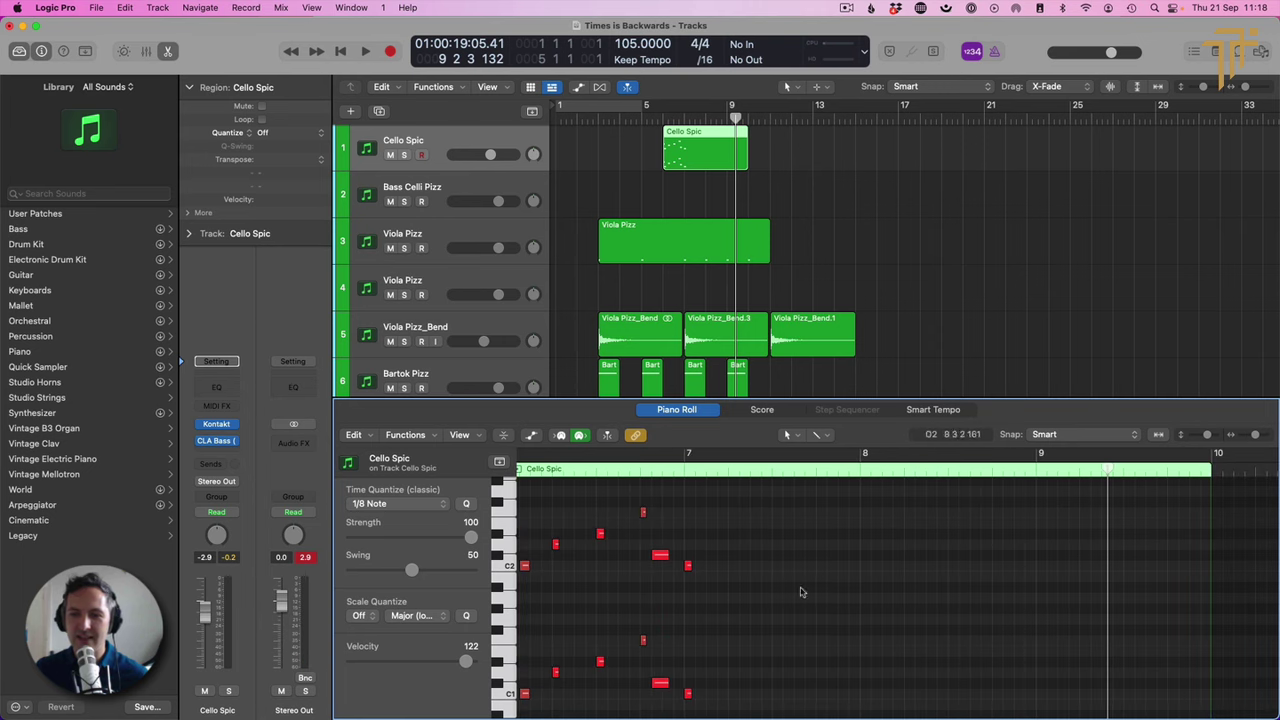
drag(678, 545, 708, 657)
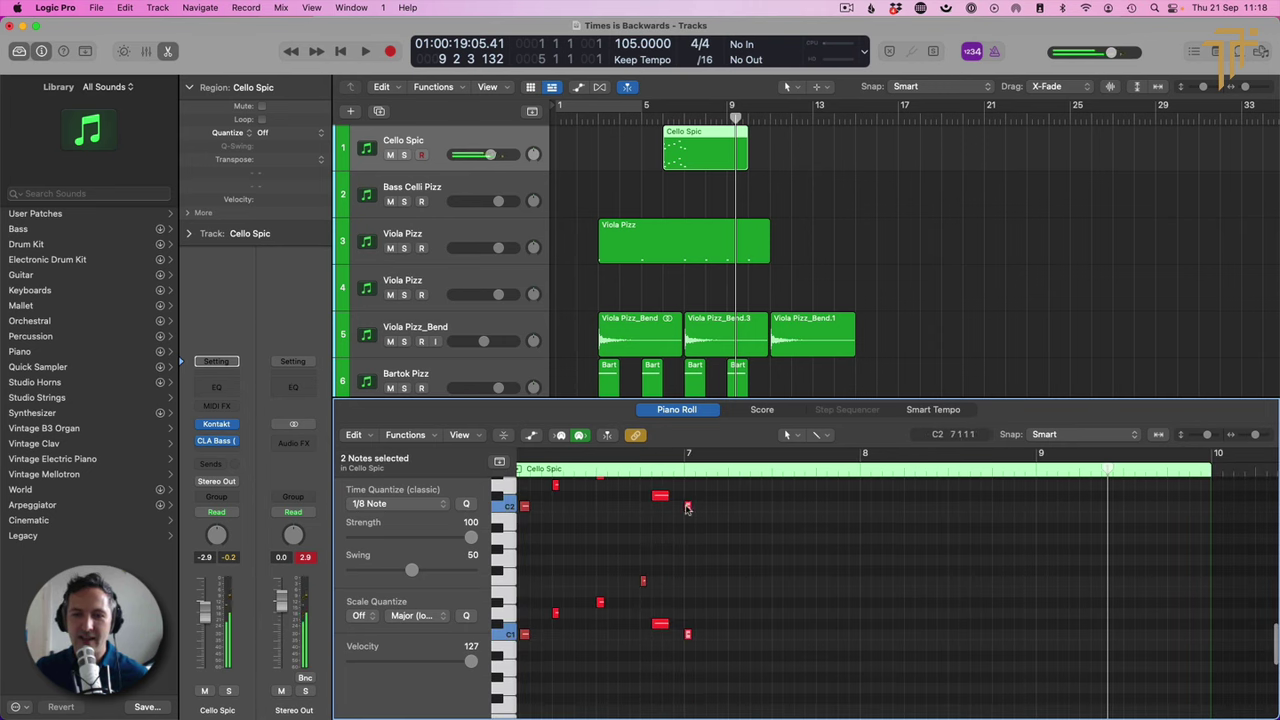
drag(687, 509, 863, 509)
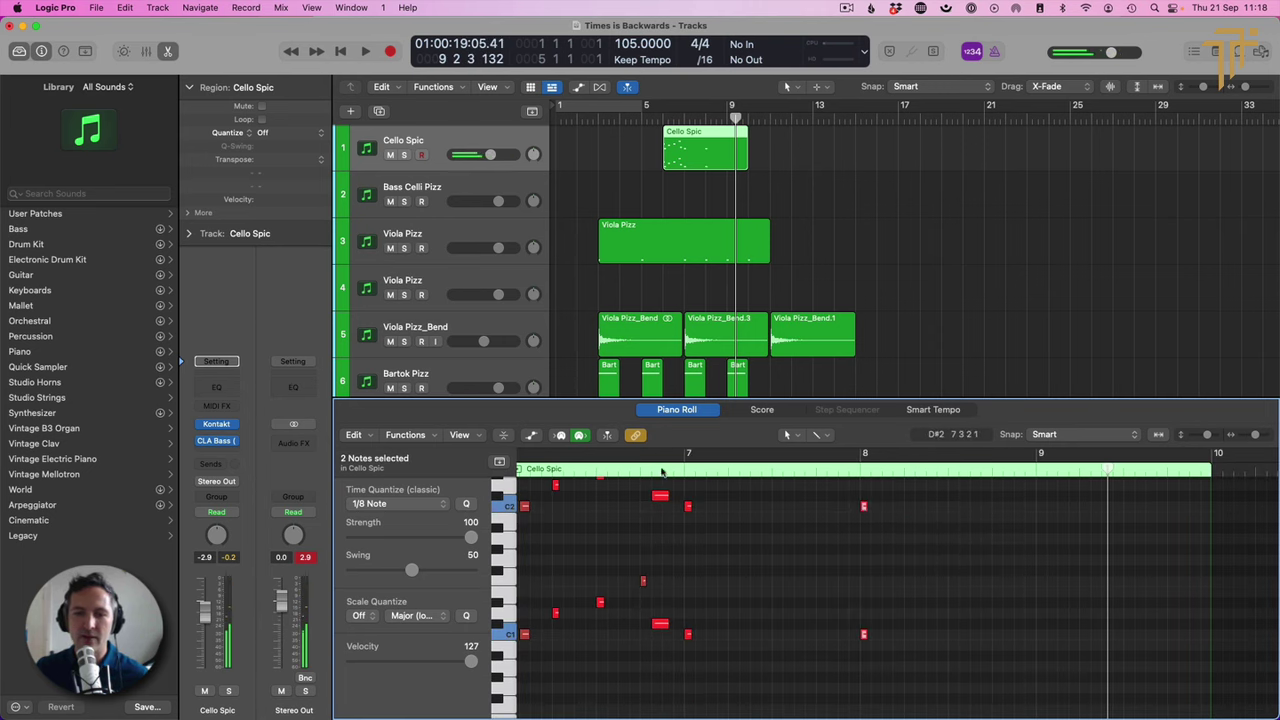
click(661, 471)
key(space)
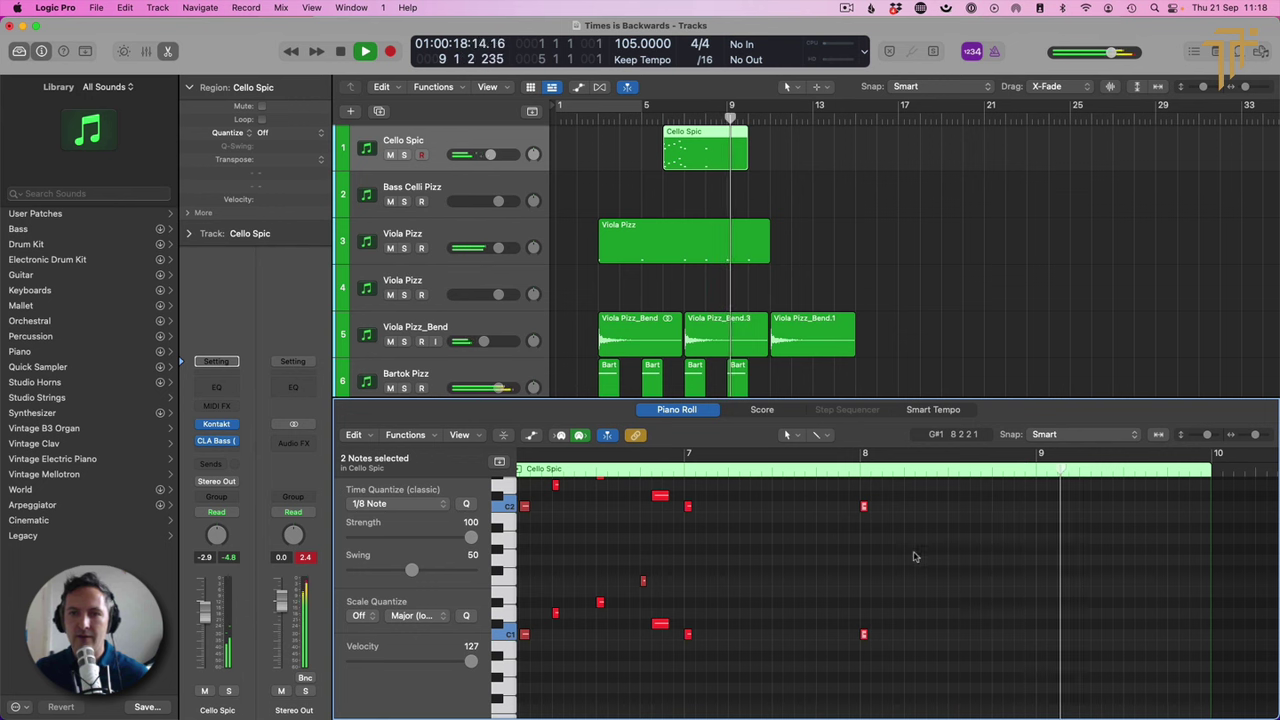
key(space)
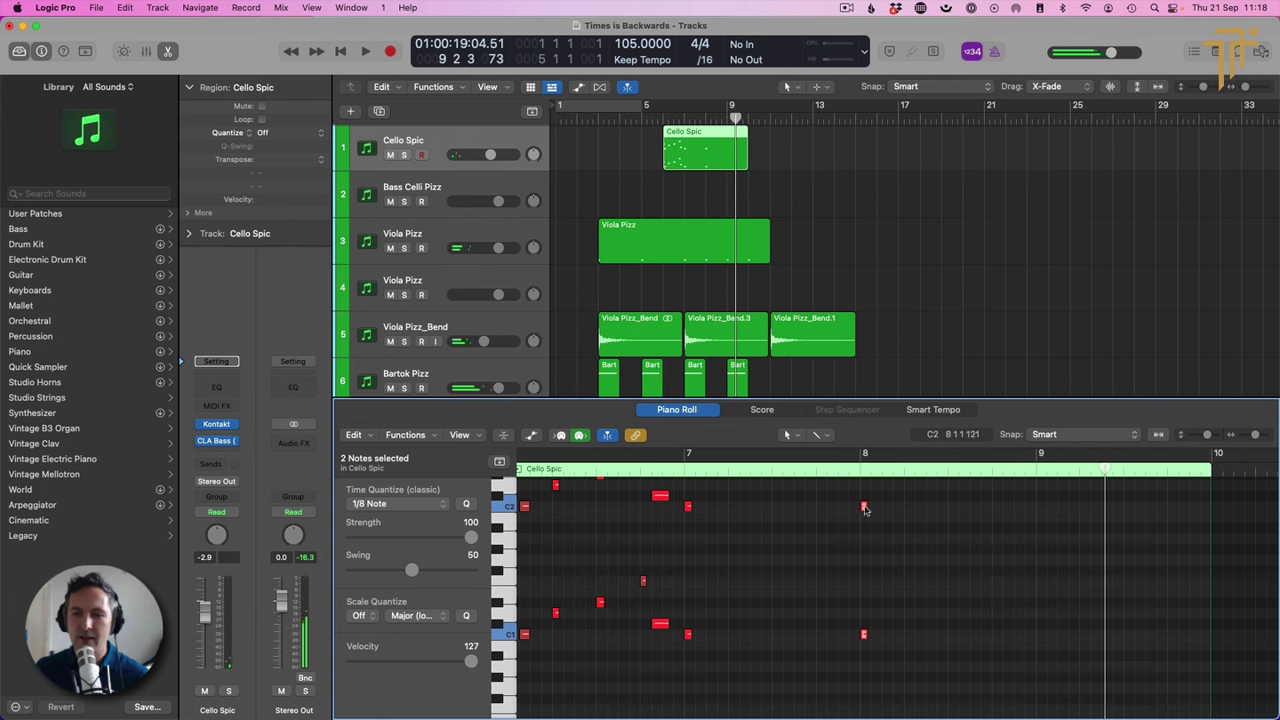
Step: Copy the Cello Spic C1 and C2 notes from bar 8 to bar 9, keeping their pitches
drag(995, 521, 1038, 521)
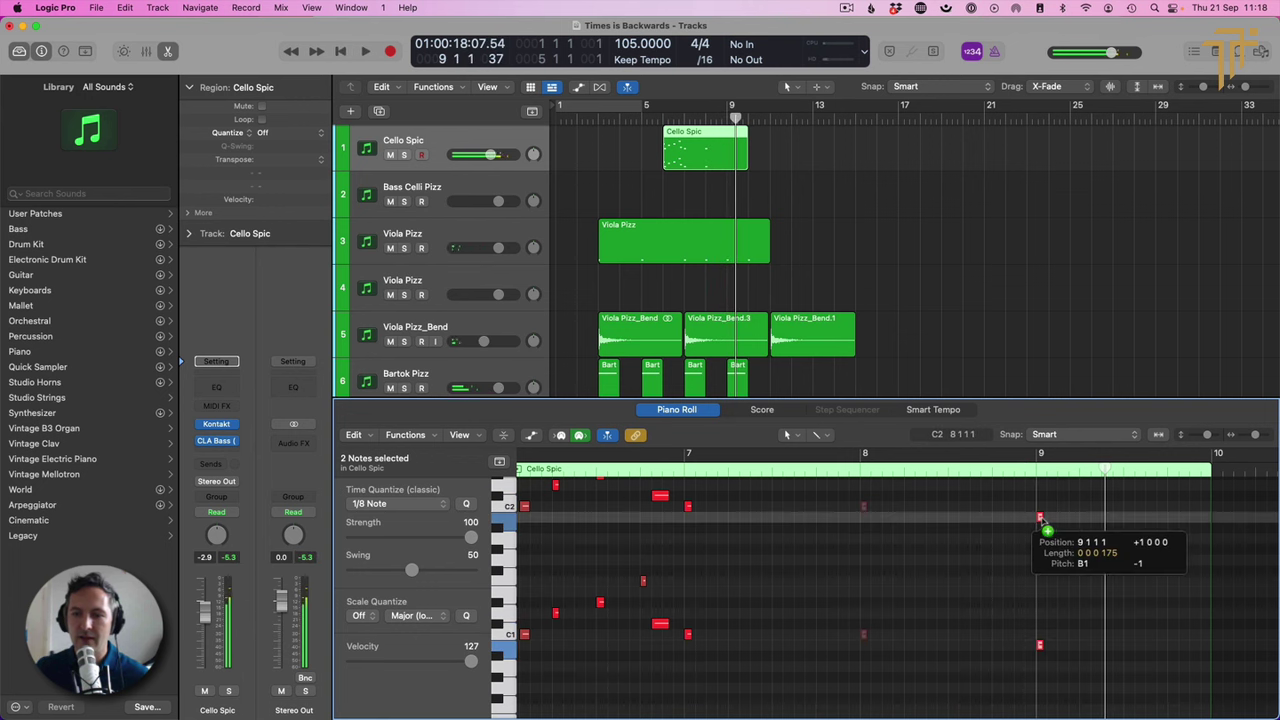
click(1001, 471)
key(space)
key(space)
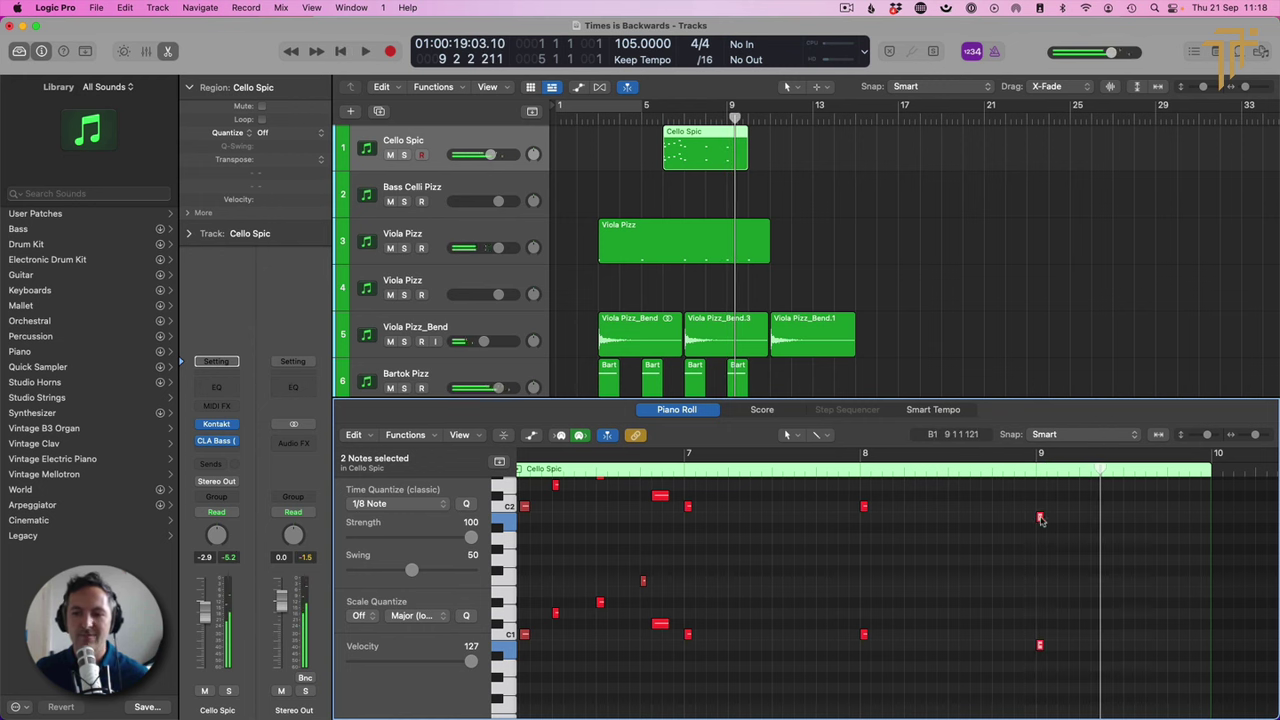
drag(1040, 517, 1040, 510)
key(e)
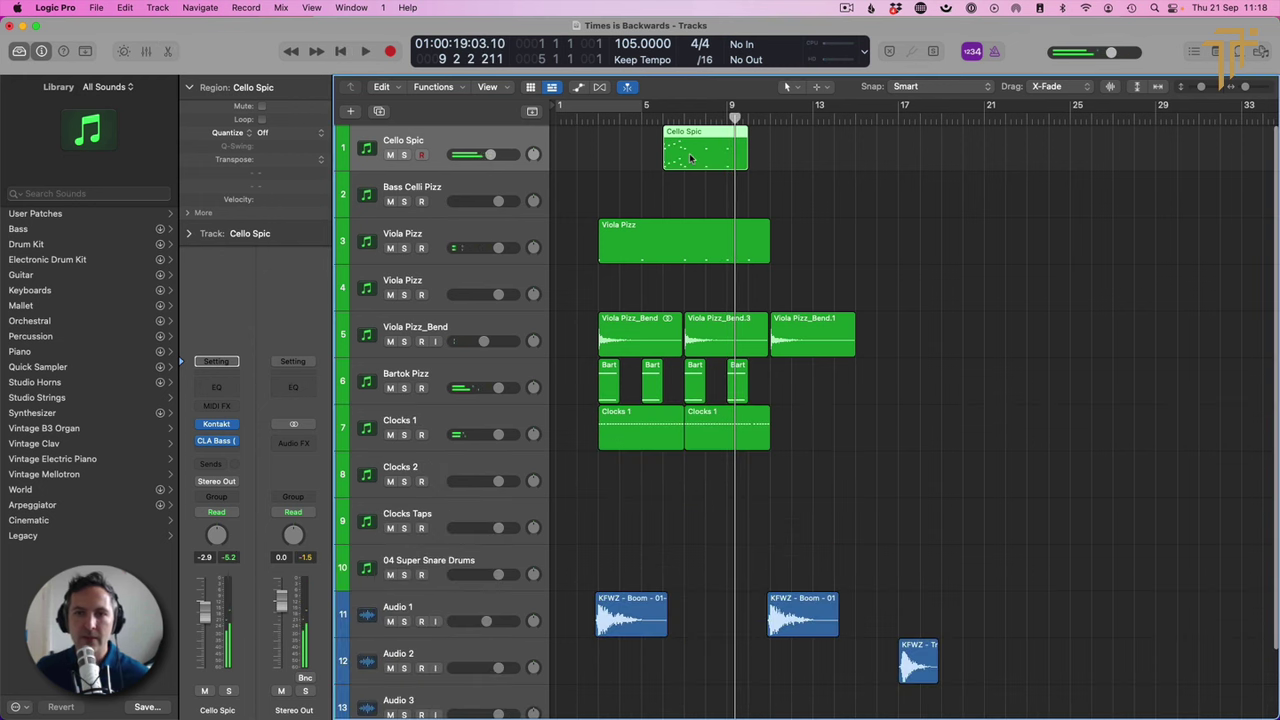
Step: Copy the Cello Spic region to bar 10 and raise the copy's two long notes before bar 11 to F#2 and F#1
drag(690, 157, 775, 158)
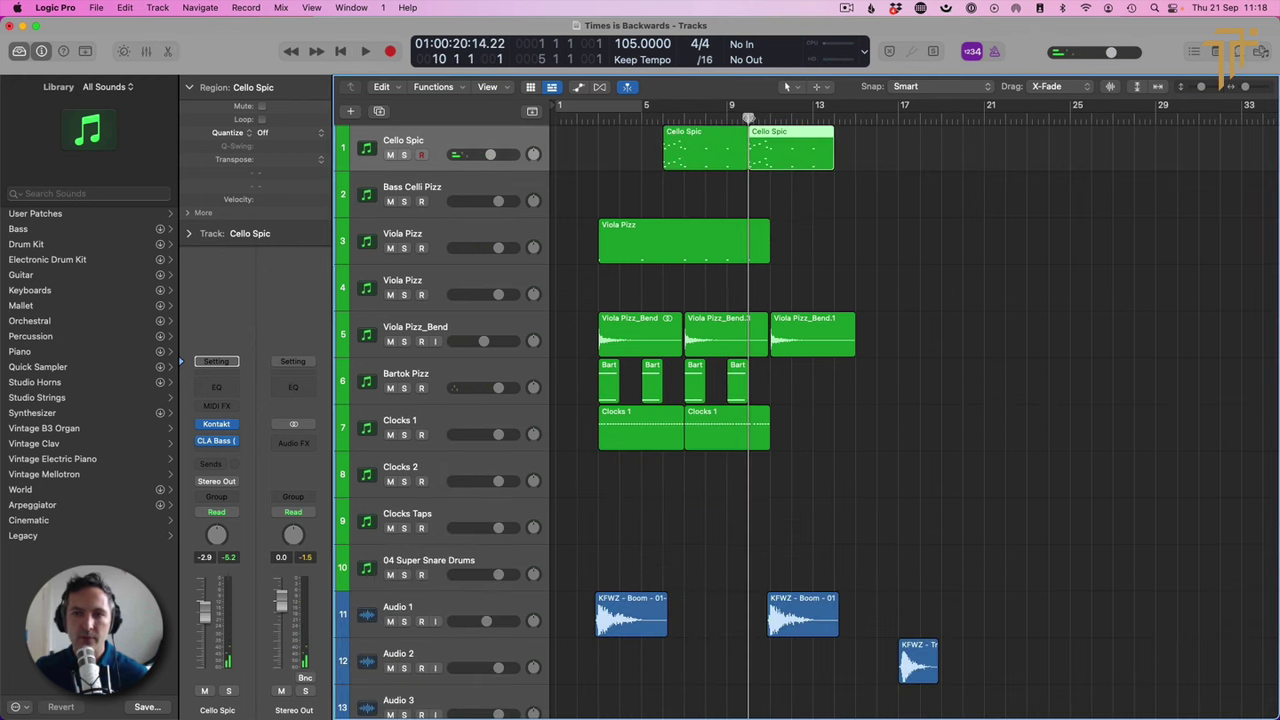
double_click(760, 150)
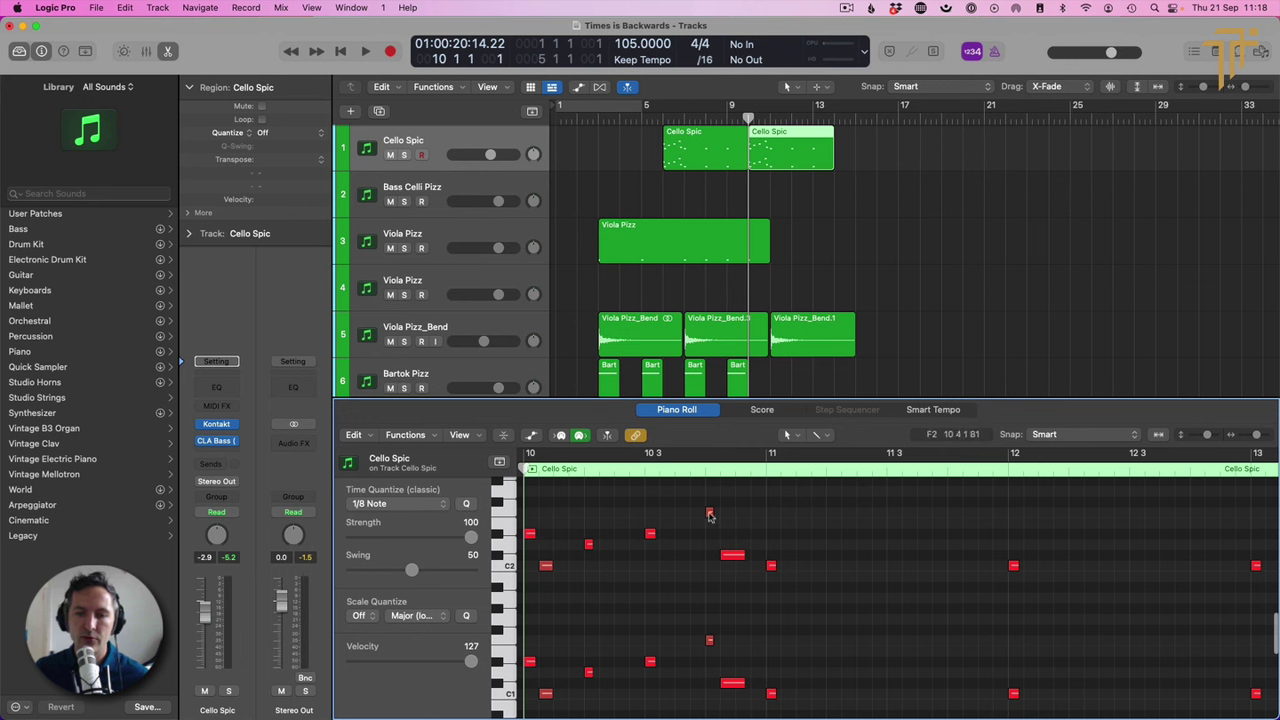
drag(730, 558, 731, 502)
key(space)
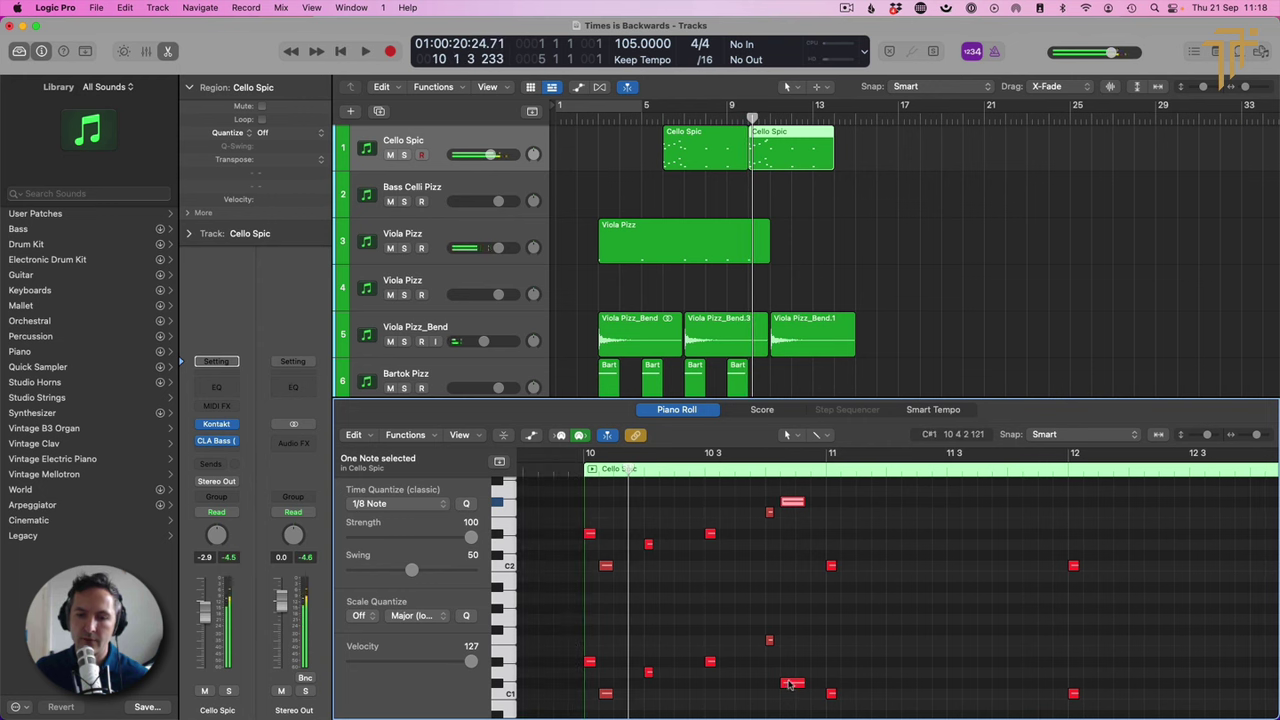
drag(789, 684, 792, 631)
key(space)
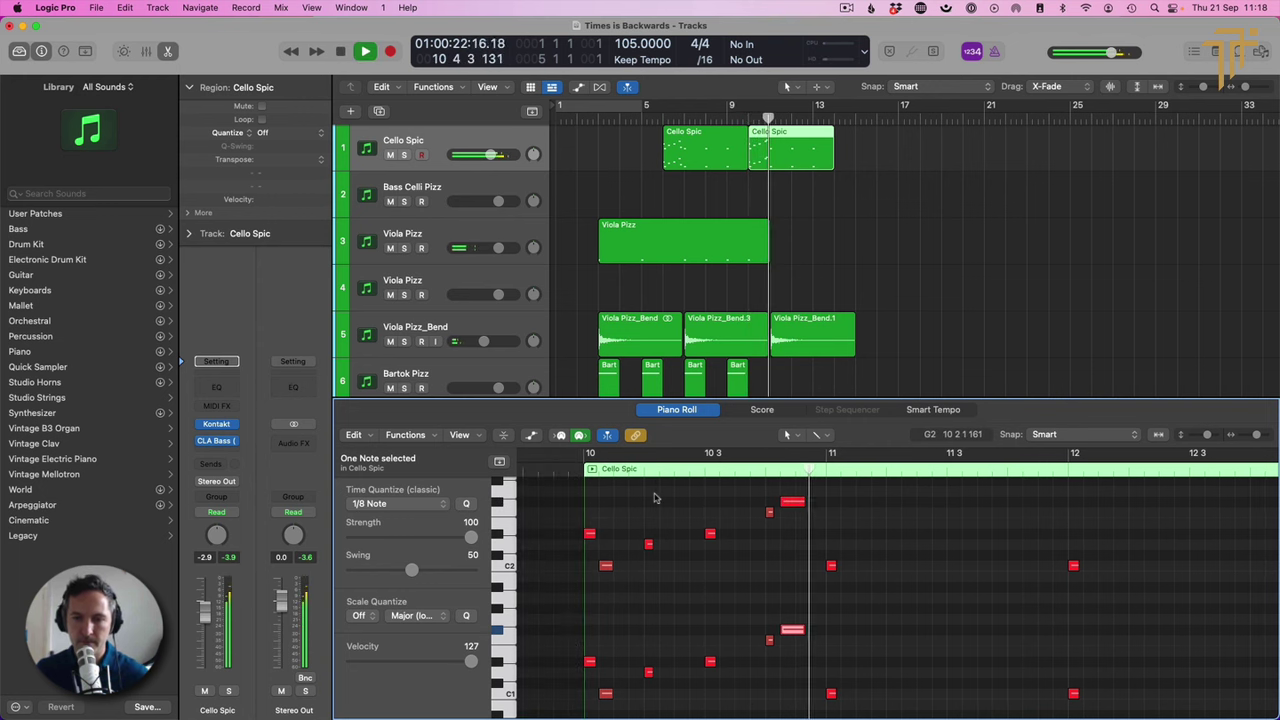
key(p)
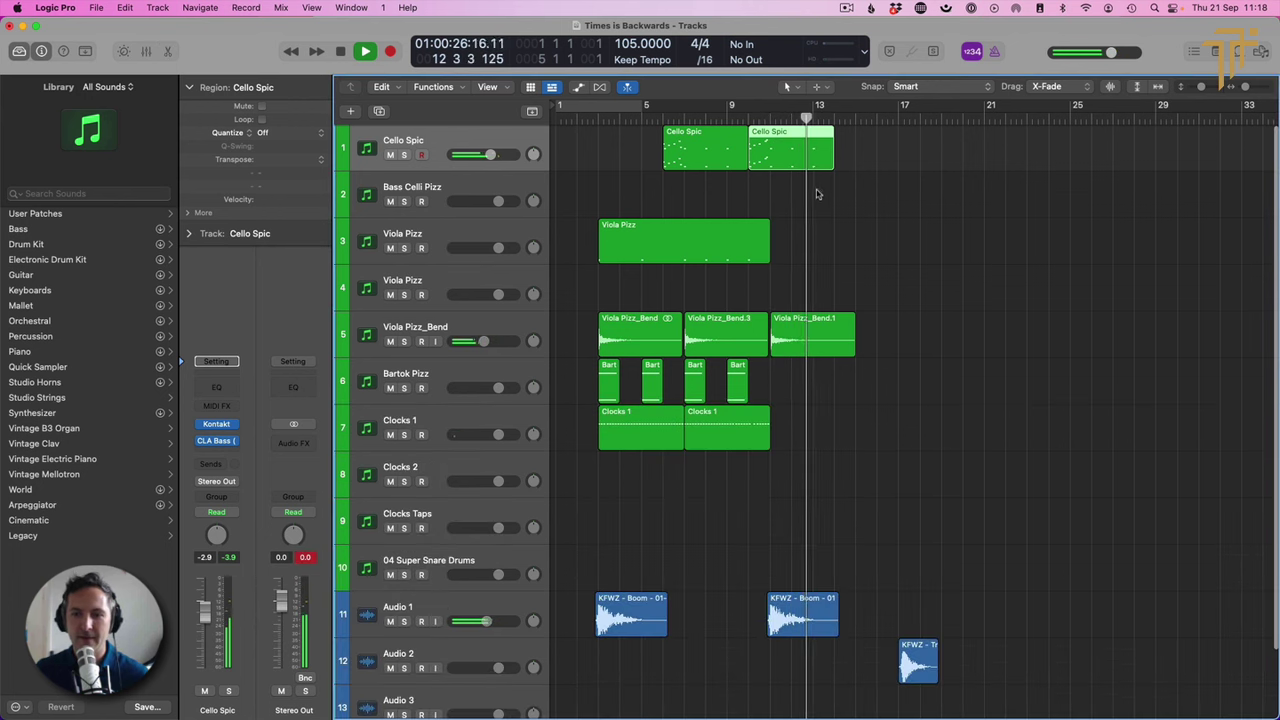
Step: Move the Audio 2 hit to about bar 15 and extend the second Cello Spic region to end at bar 15
drag(912, 670, 863, 670)
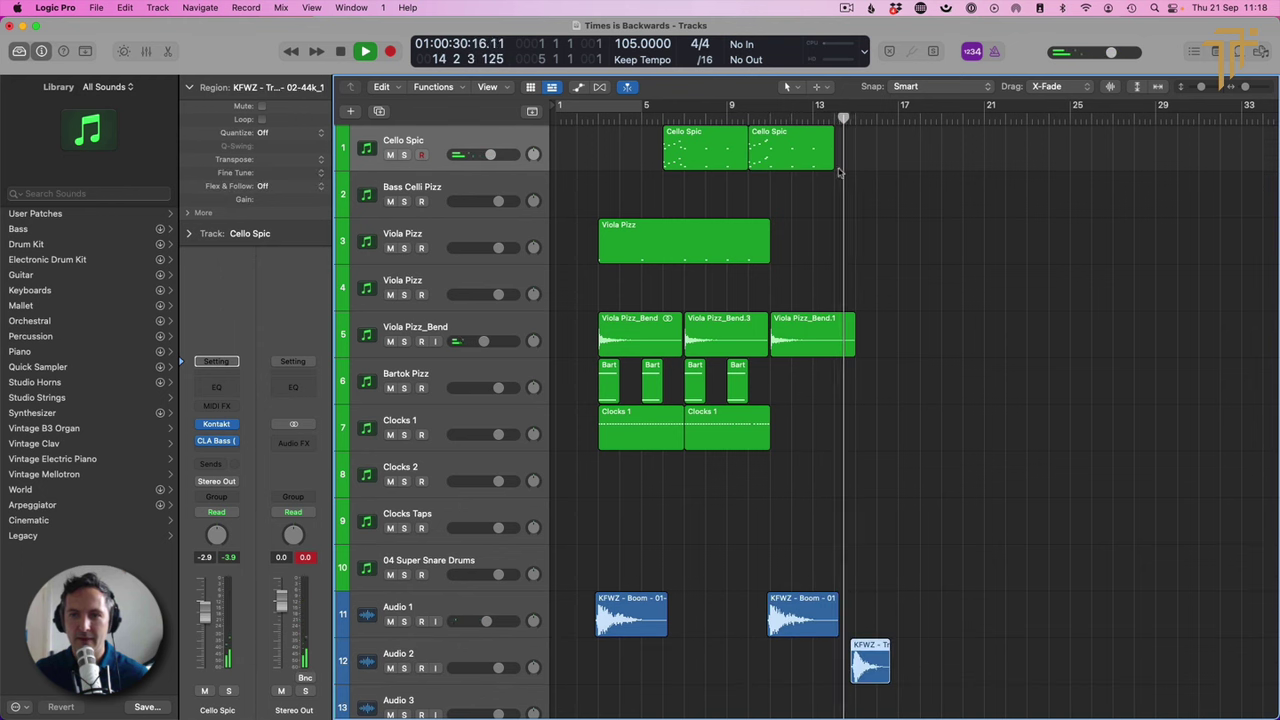
drag(834, 163, 851, 163)
key(space)
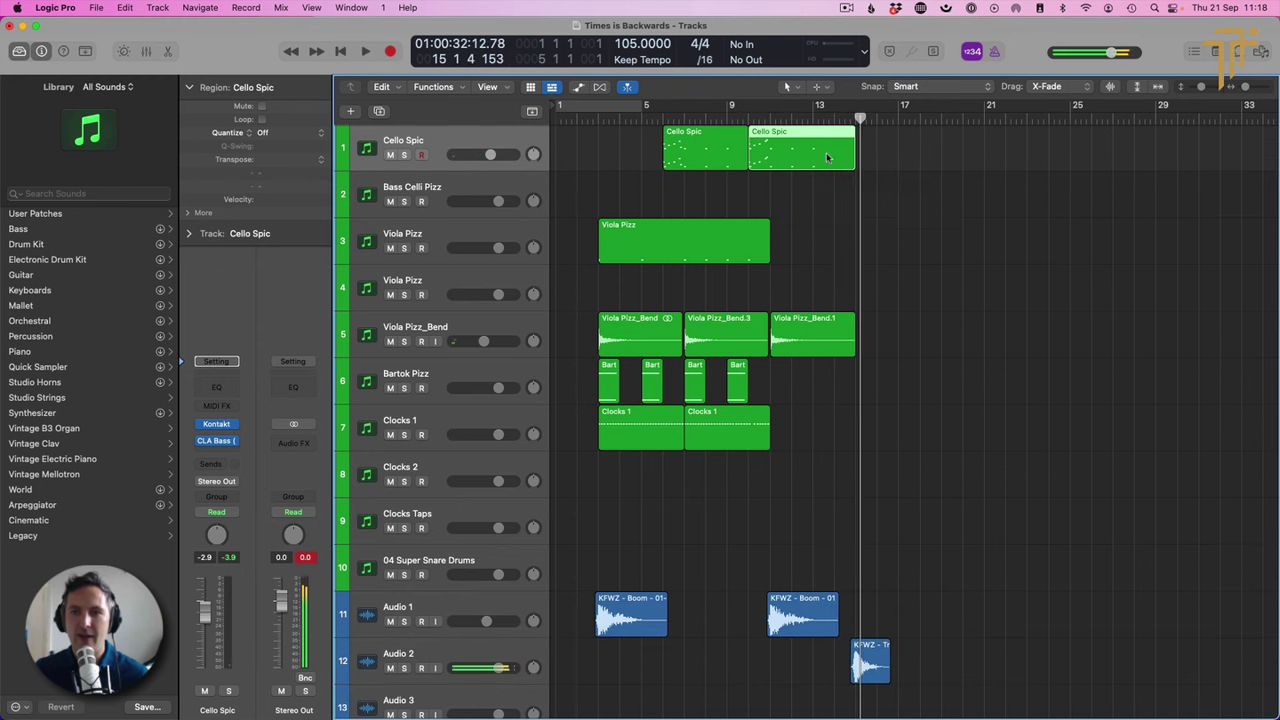
Step: Copy the two C notes at bar 13 of the second Cello Spic region to bar 14
double_click(818, 159)
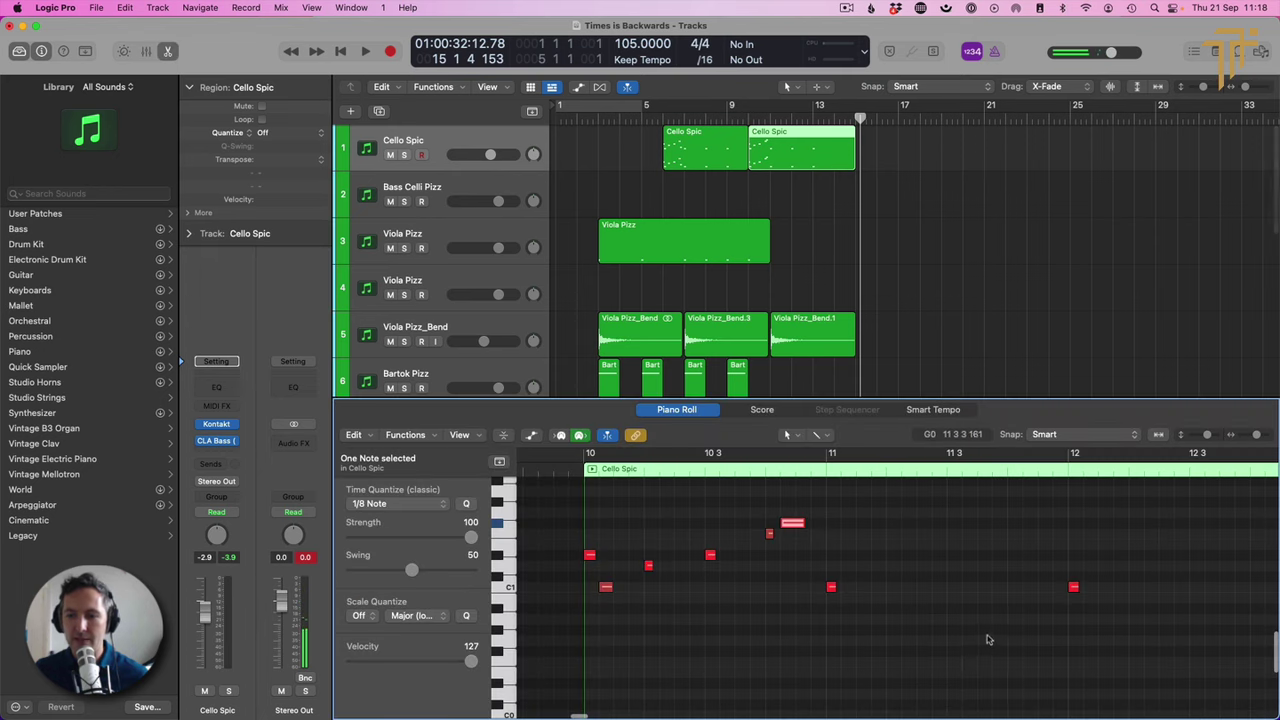
click(1000, 636)
scroll(1014, 634, right, 10)
scroll(1030, 620, up, 3)
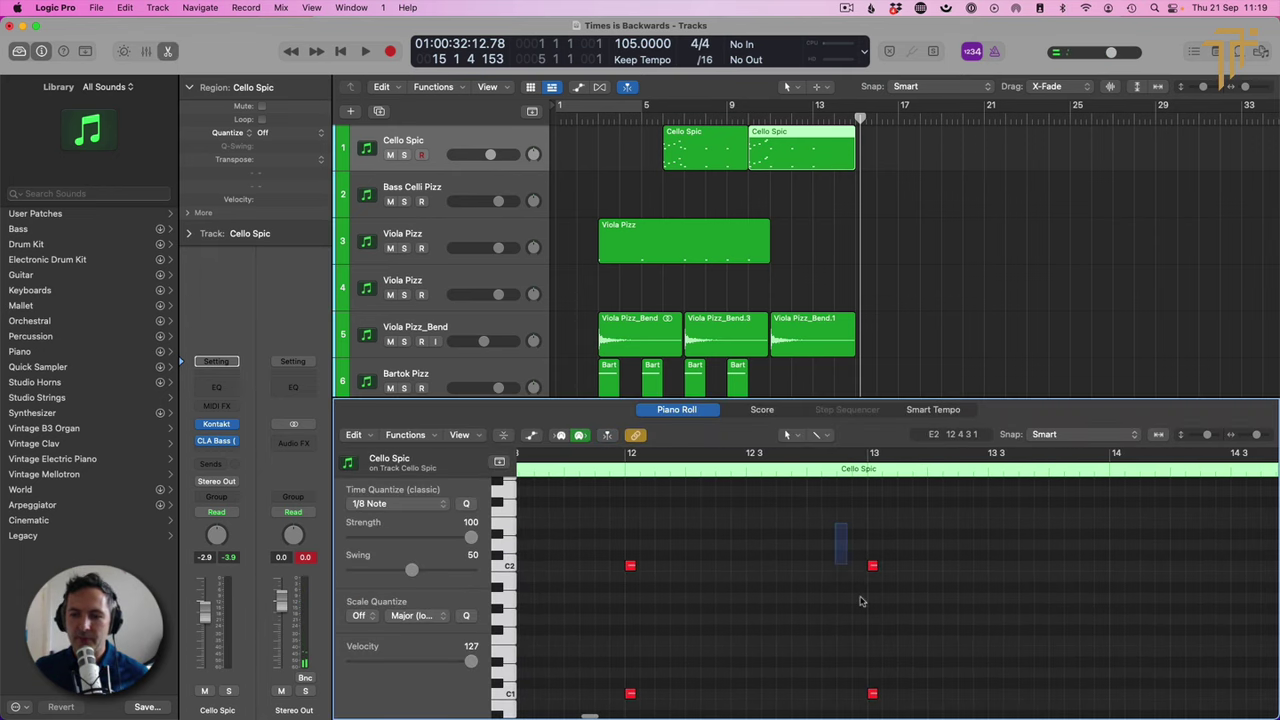
drag(861, 601, 912, 698)
drag(872, 552, 1114, 560)
key(e)
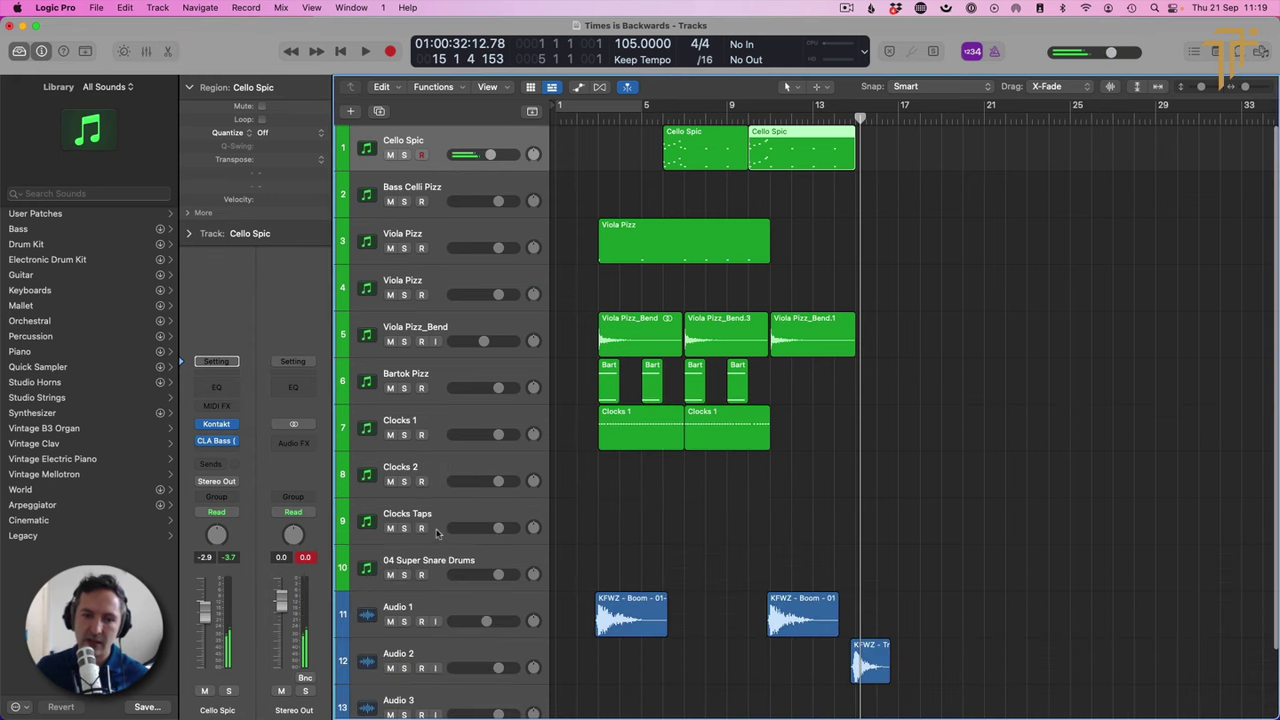
Step: Record a C2 hit at bar 11 on the 04 Super Snare Drums track and check its timing in the piano roll
click(450, 560)
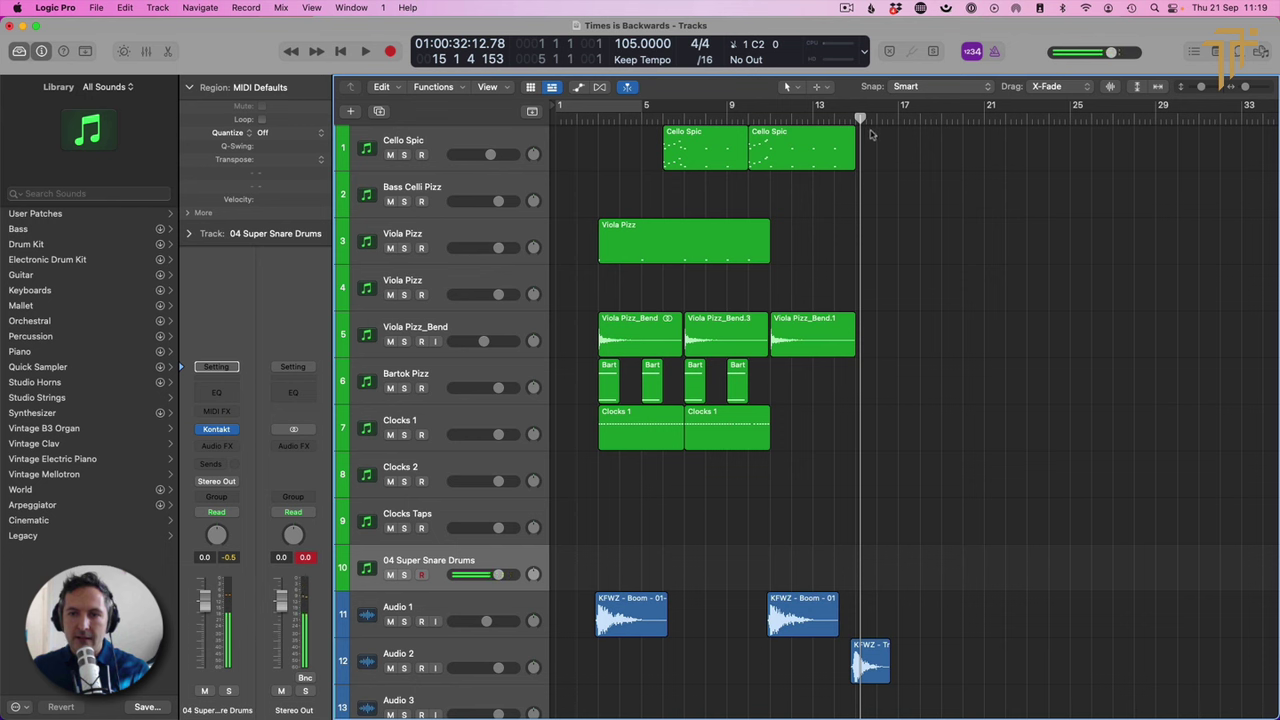
click(765, 118)
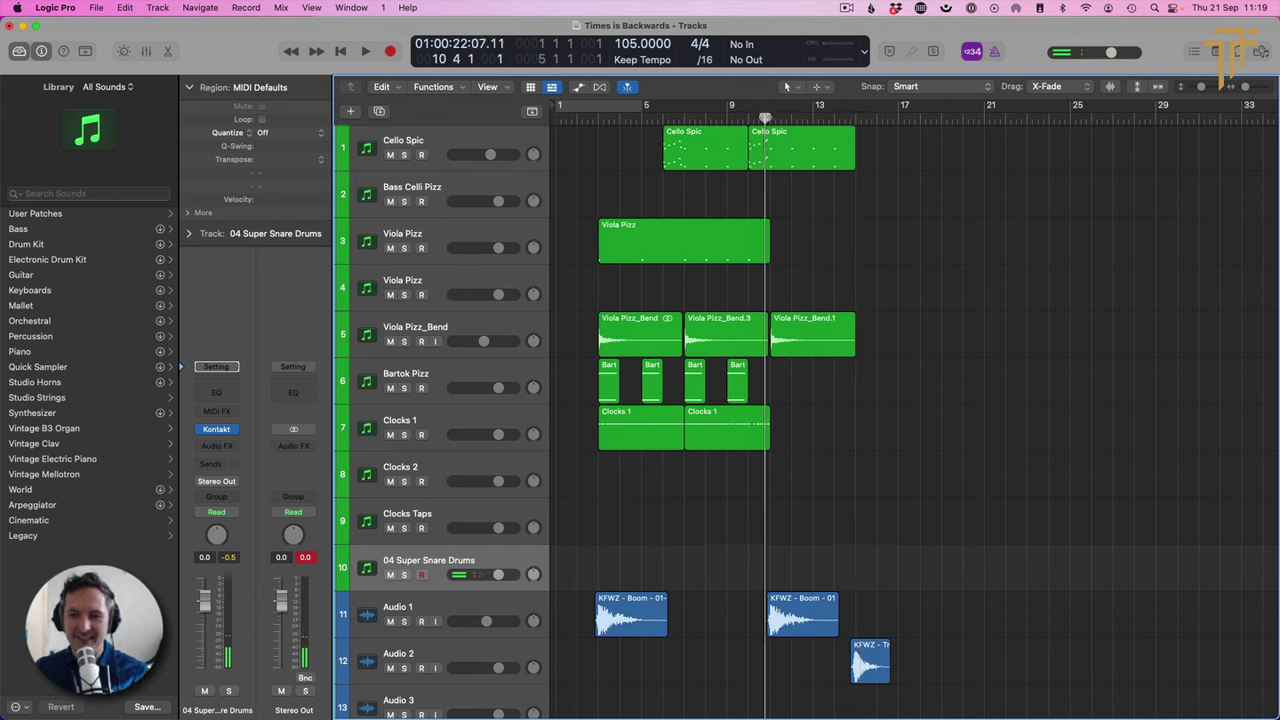
key(space)
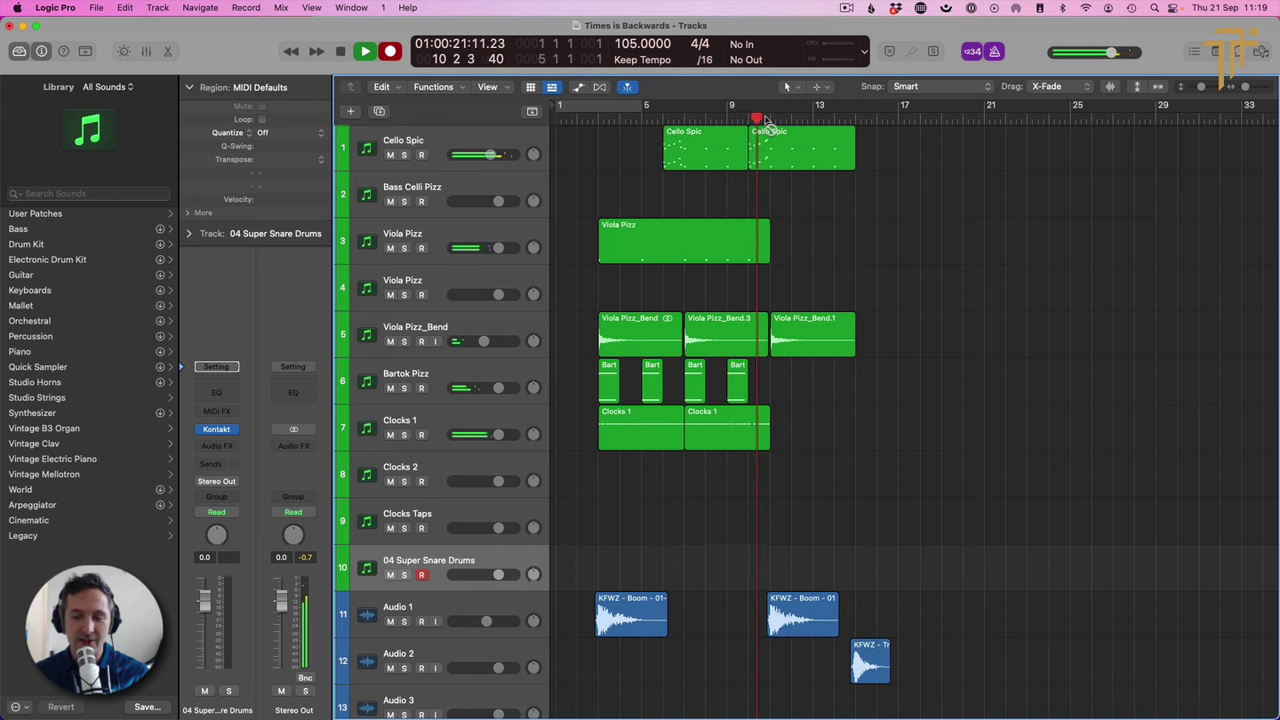
key(r)
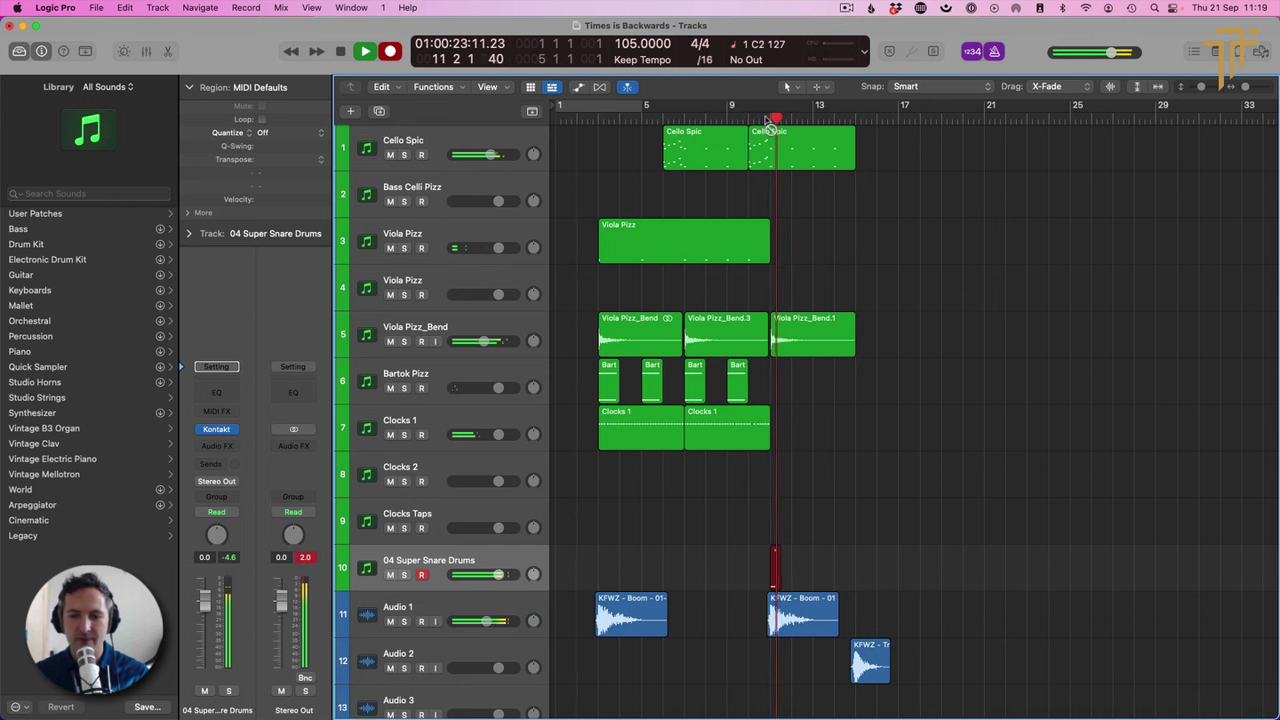
key(space)
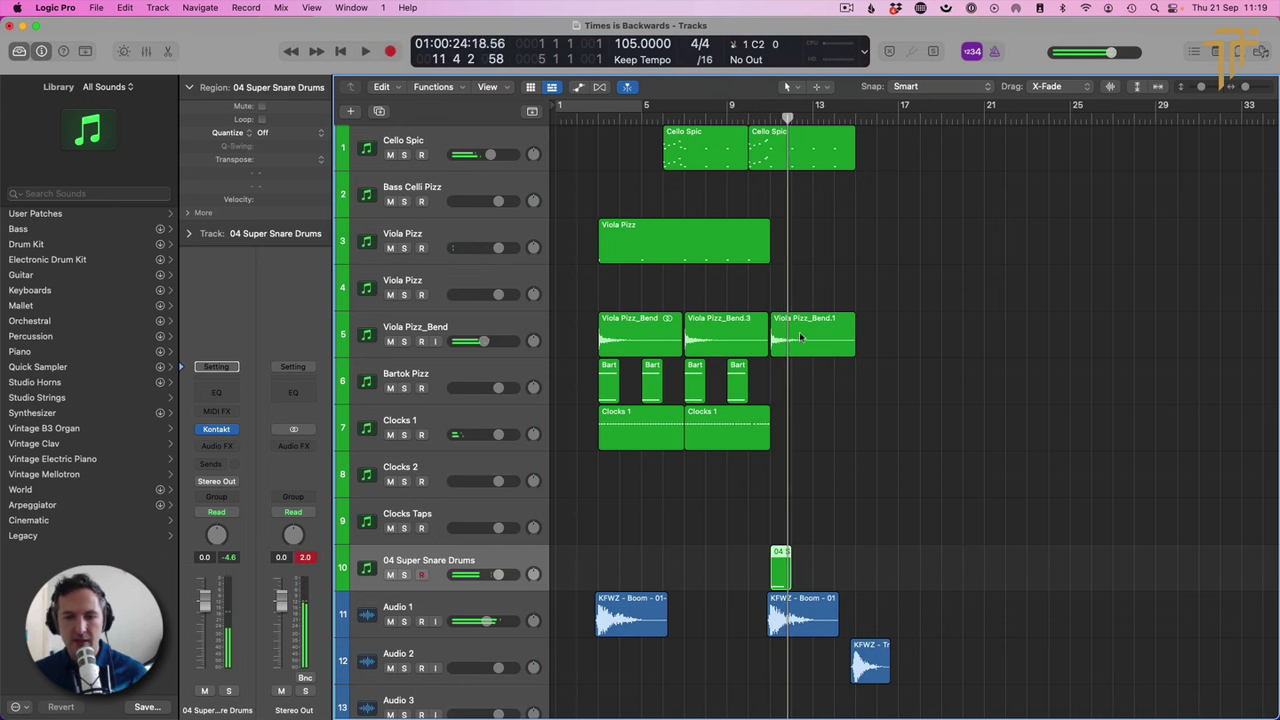
double_click(781, 566)
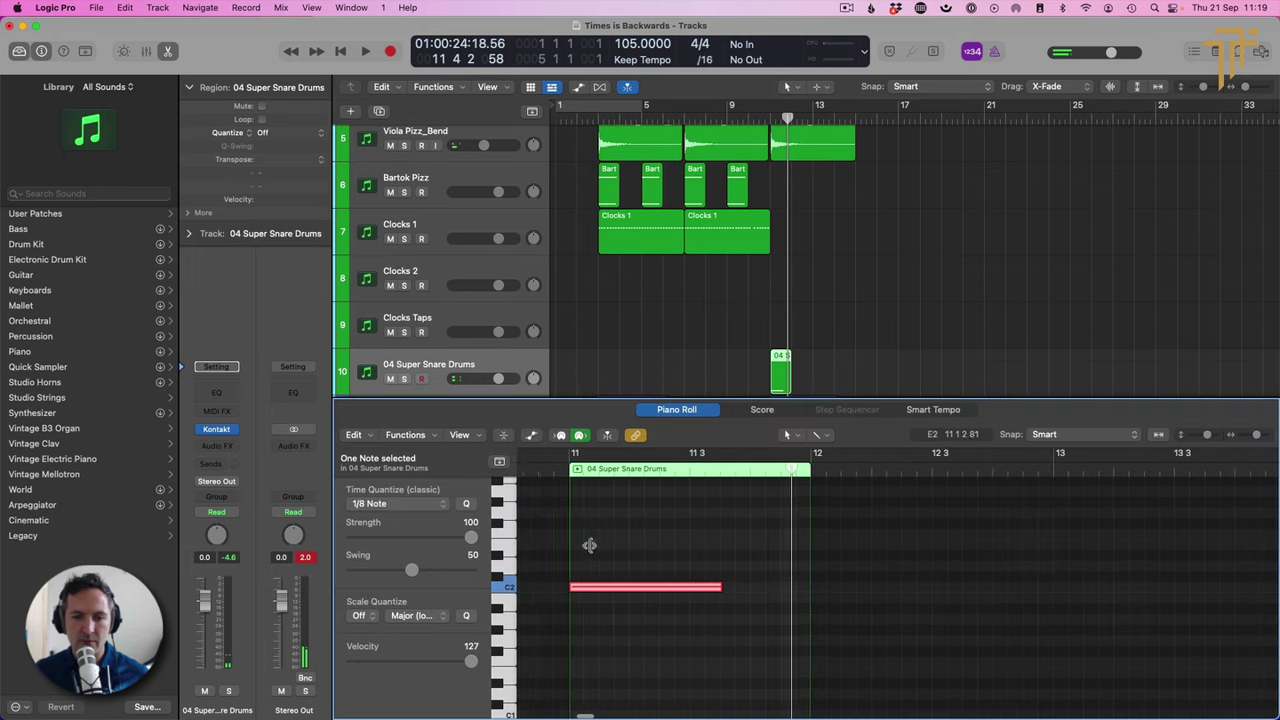
drag(589, 545, 660, 545)
key(space)
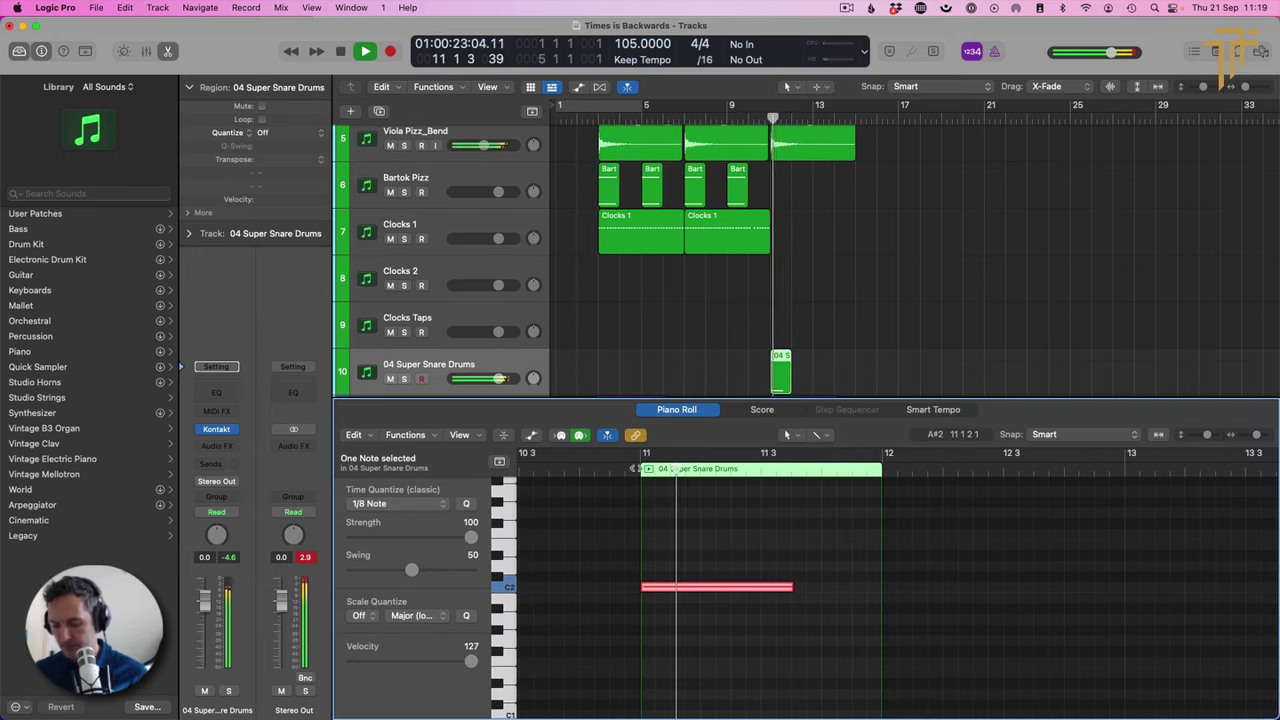
key(p)
key(space)
Step: Bounce the snare region in place to a new track named 04 Super Snare Drums_bip, and unmute the original region
right_click(782, 496)
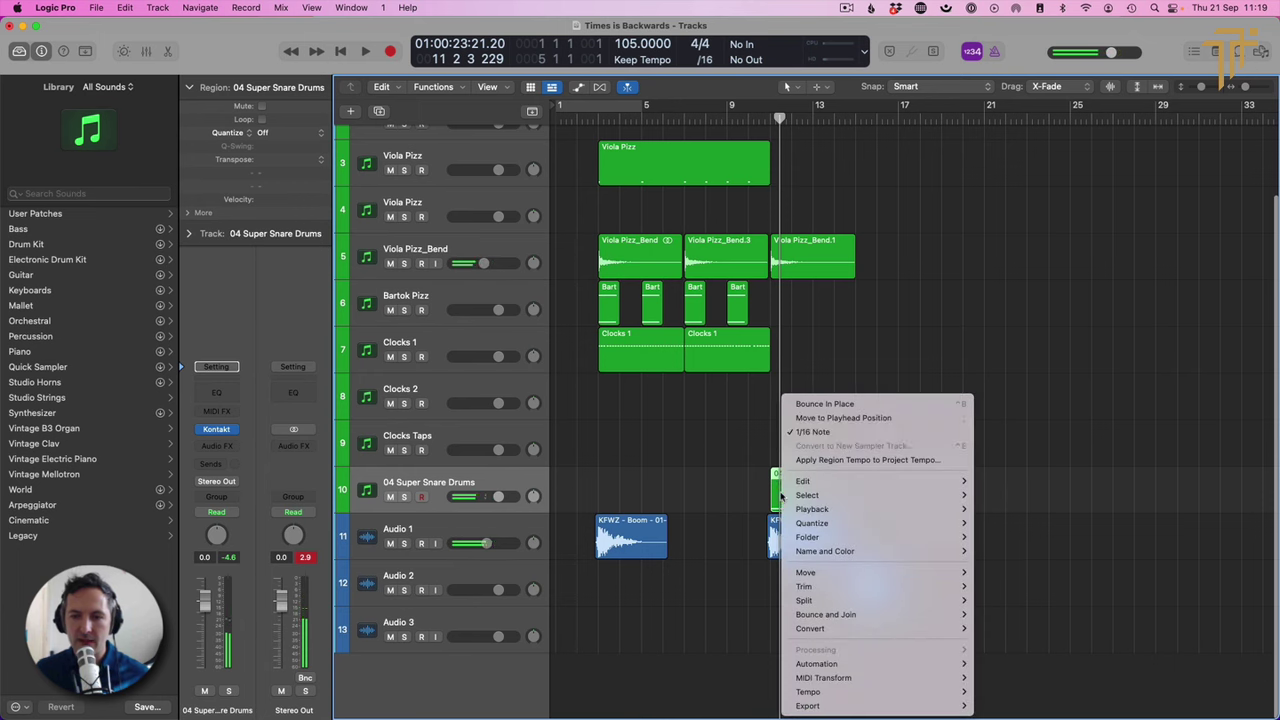
click(811, 402)
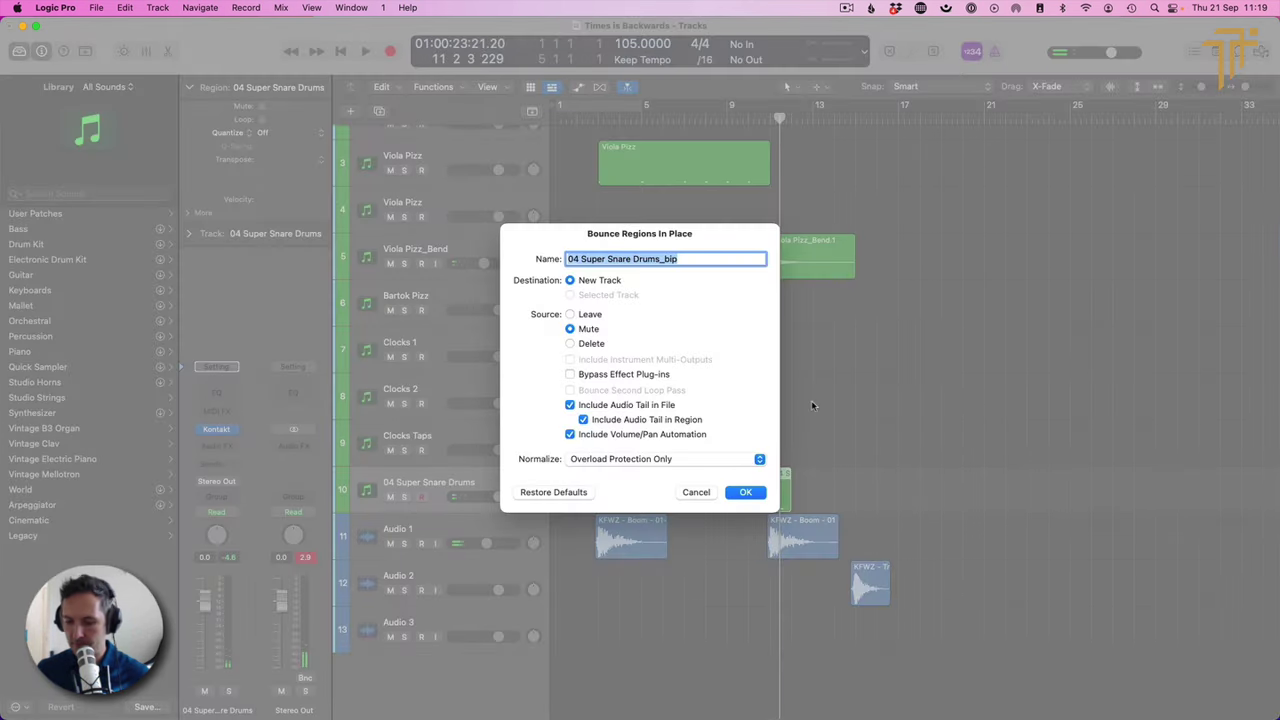
key(Return)
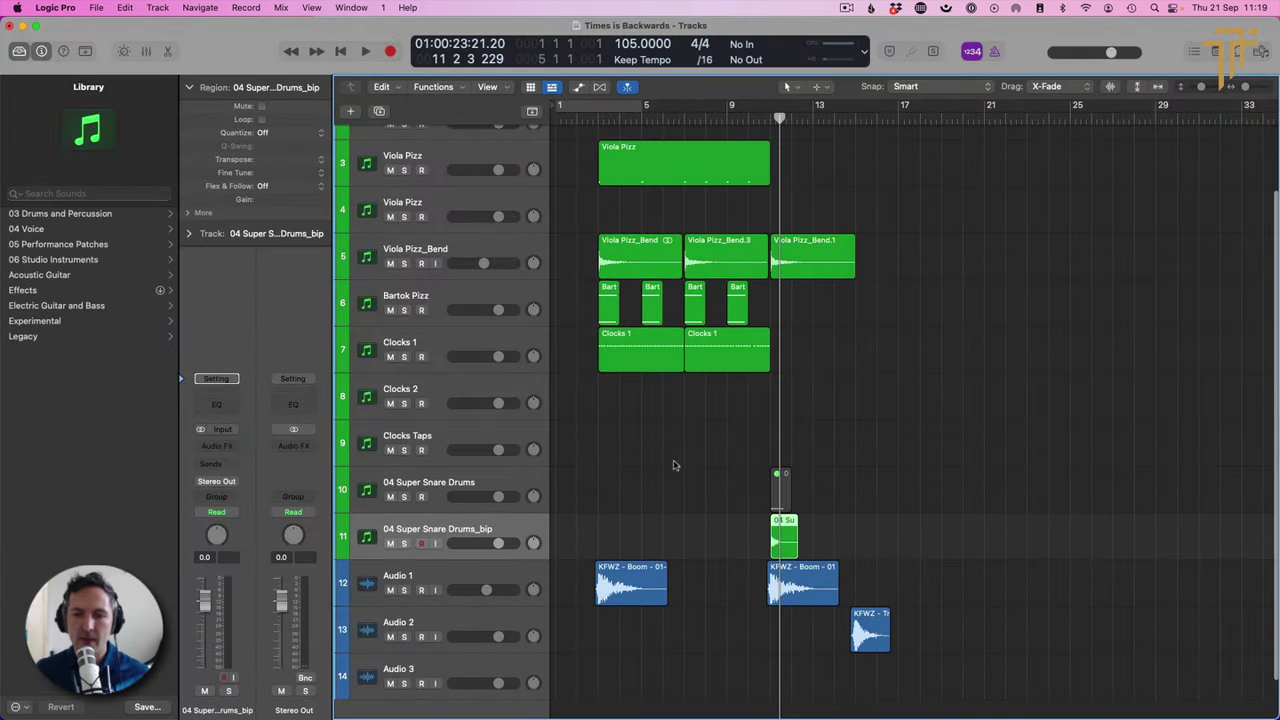
key(ctrl+m)
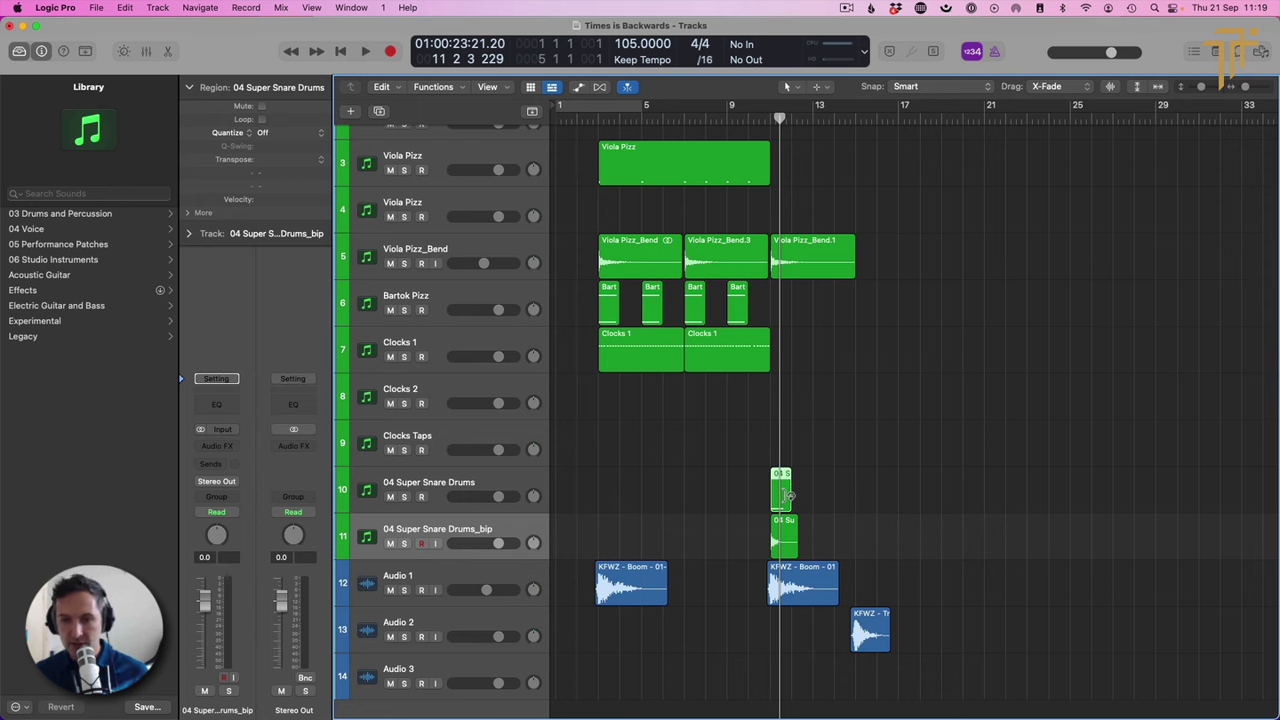
Step: Normalize the audio file of the bounced region on the 04 Super Snare Drums_bip track and close the editor
double_click(782, 547)
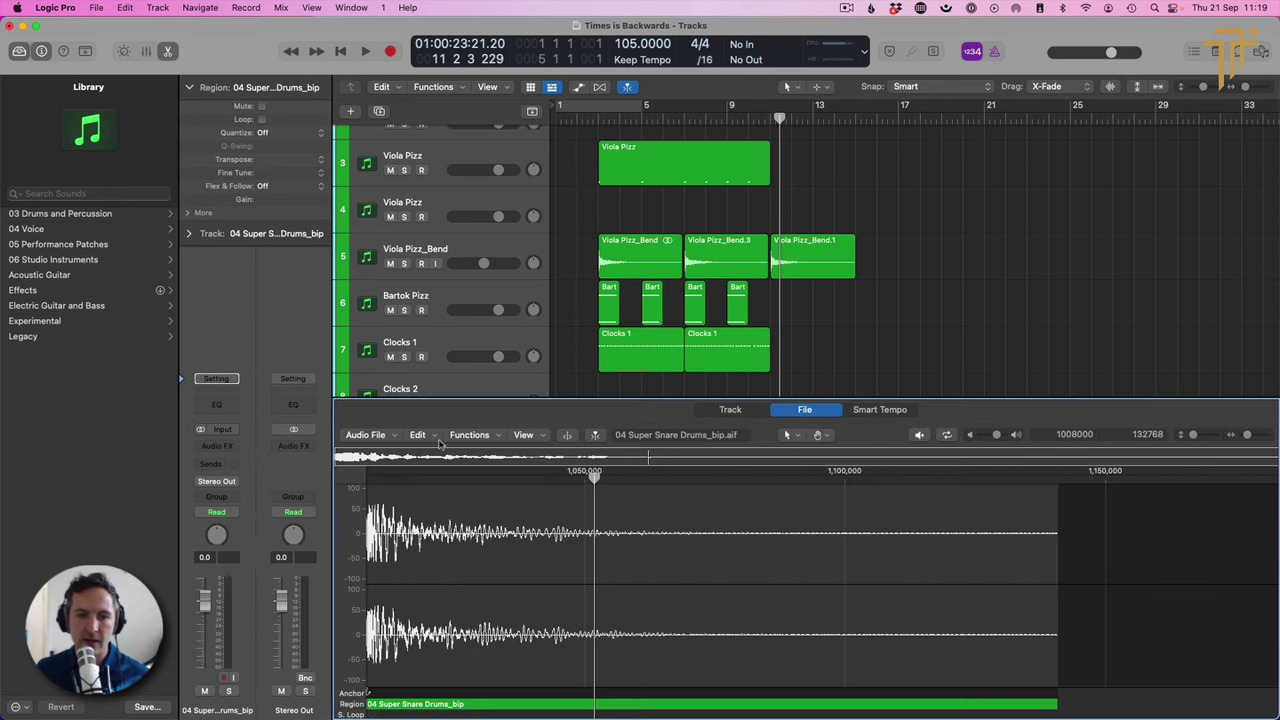
click(470, 436)
click(471, 453)
click(452, 434)
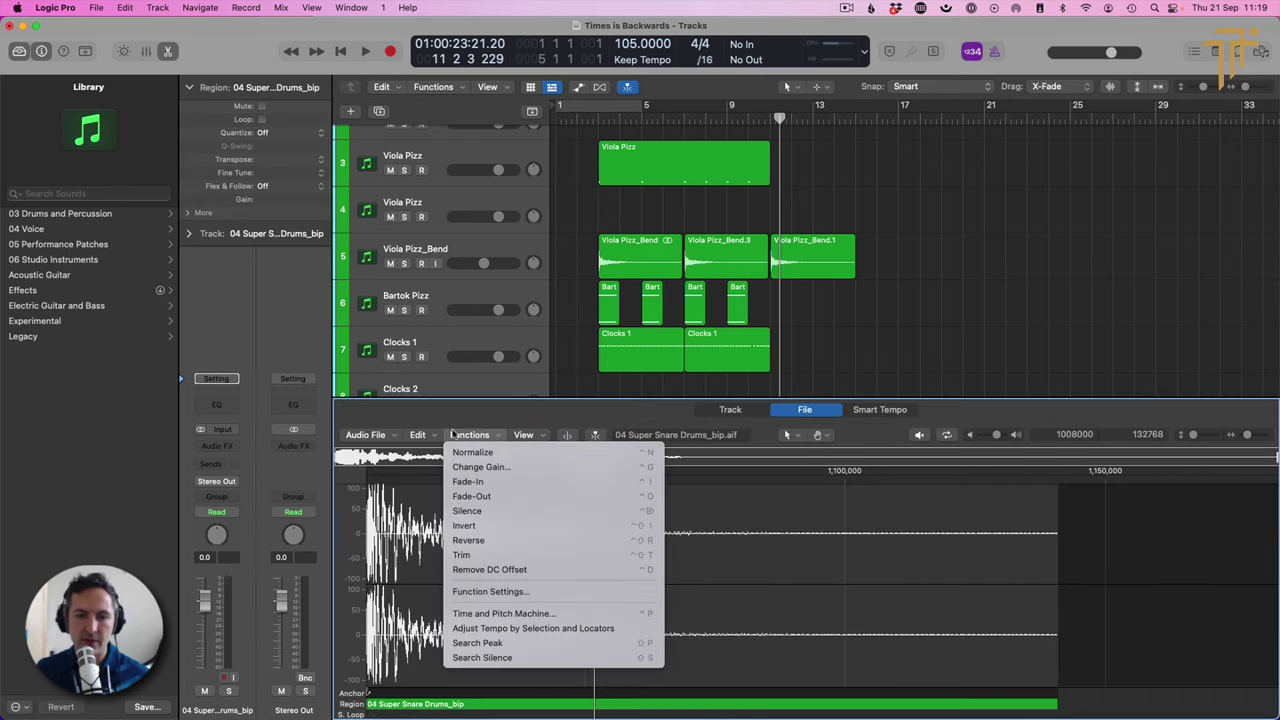
click(570, 385)
click(570, 385)
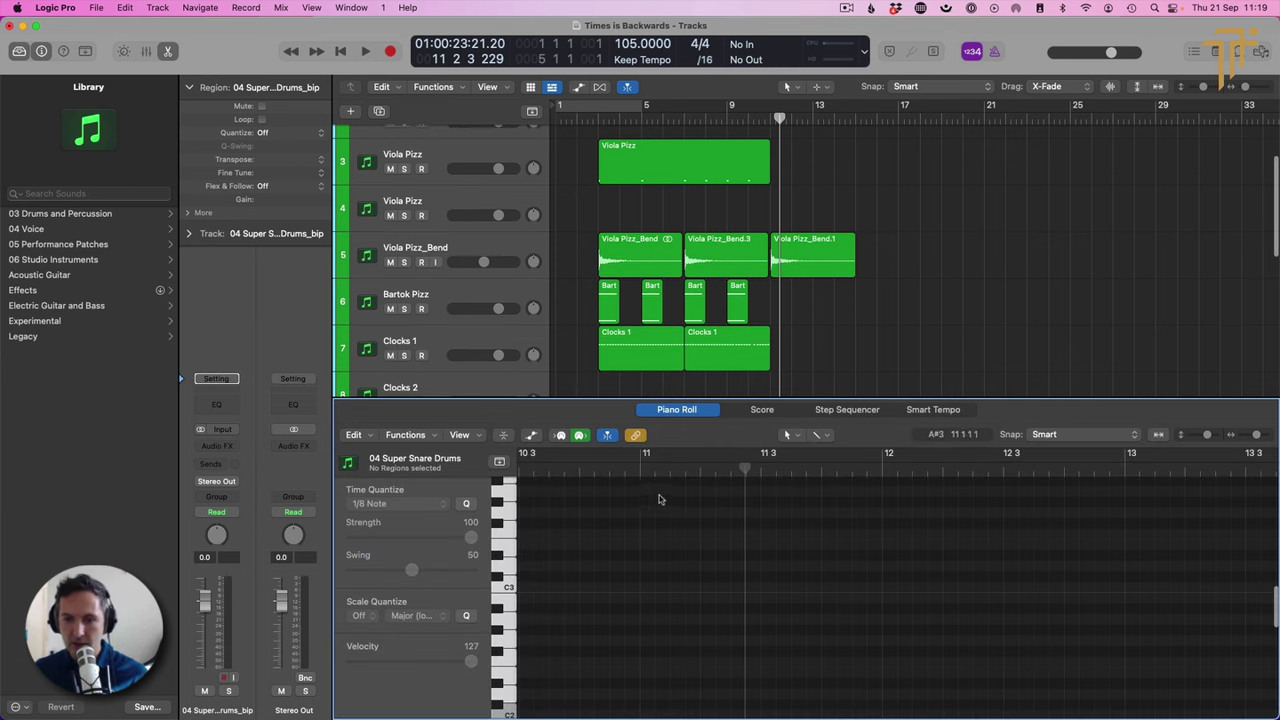
key(e)
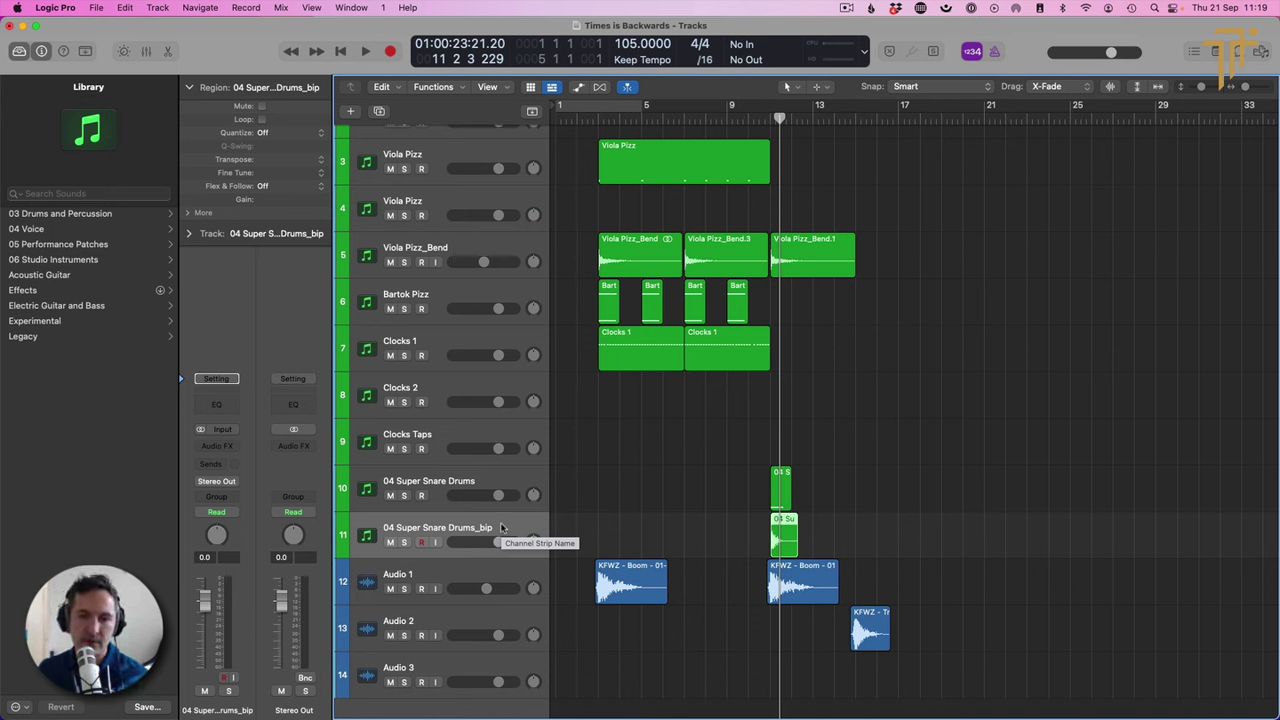
Step: Add a Channel EQ to the 04 Super Snare Drums_bip track with a low-cut filter at about 244 Hz
click(235, 447)
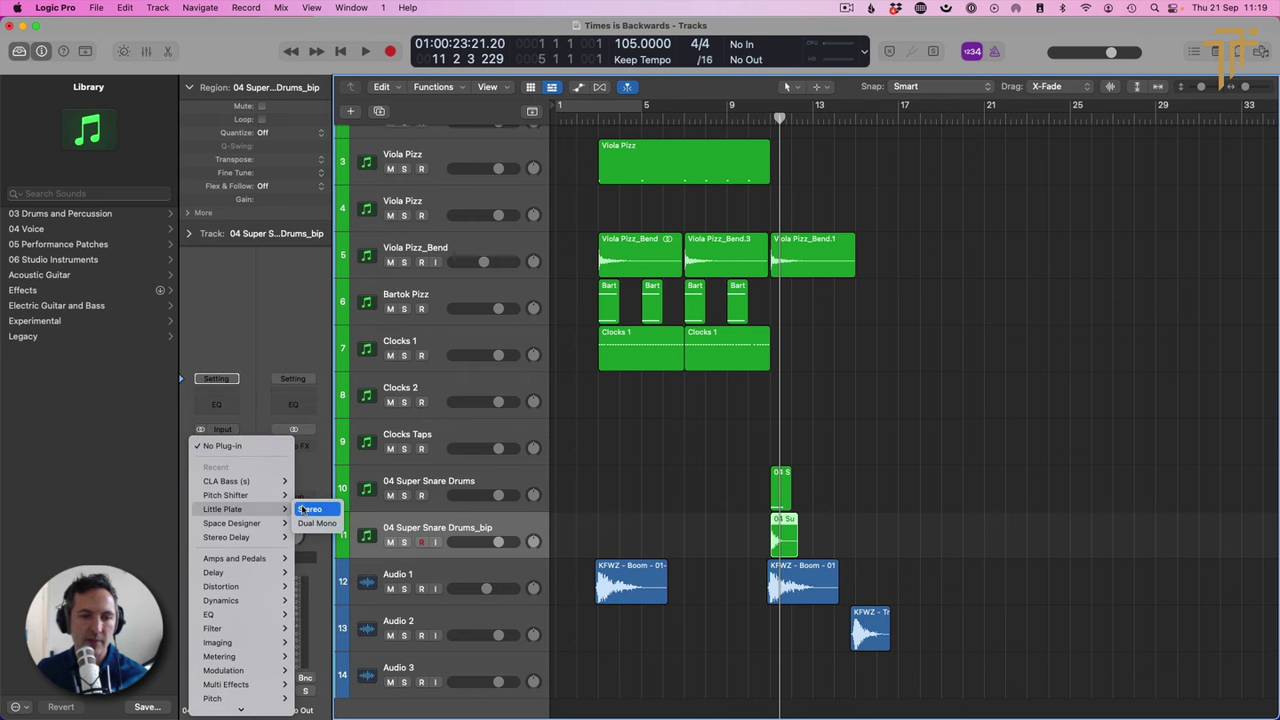
click(420, 628)
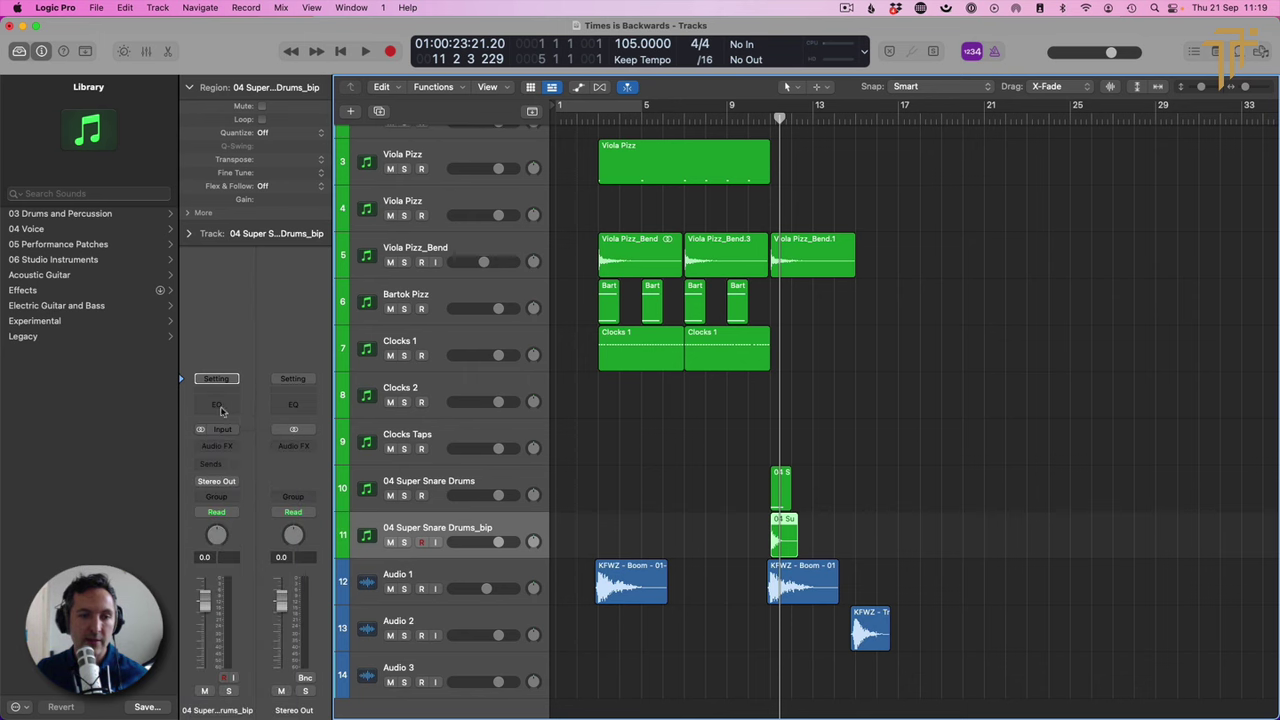
click(437, 253)
mouse_move(430, 355)
mouse_down()
mouse_move(540, 330)
mouse_move(602, 295)
mouse_up()
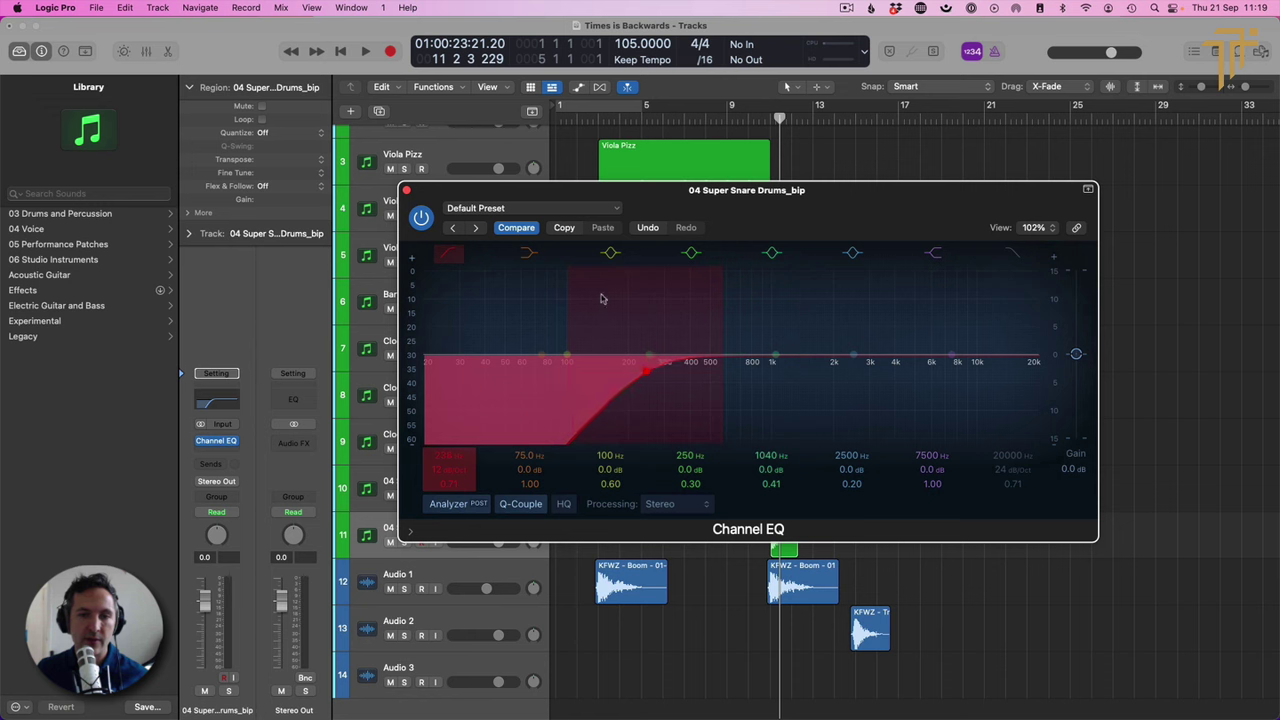
Step: Insert the Little Plate reverb in stereo after the Channel EQ on the bounced snare track
click(224, 451)
mouse_move(260, 526)
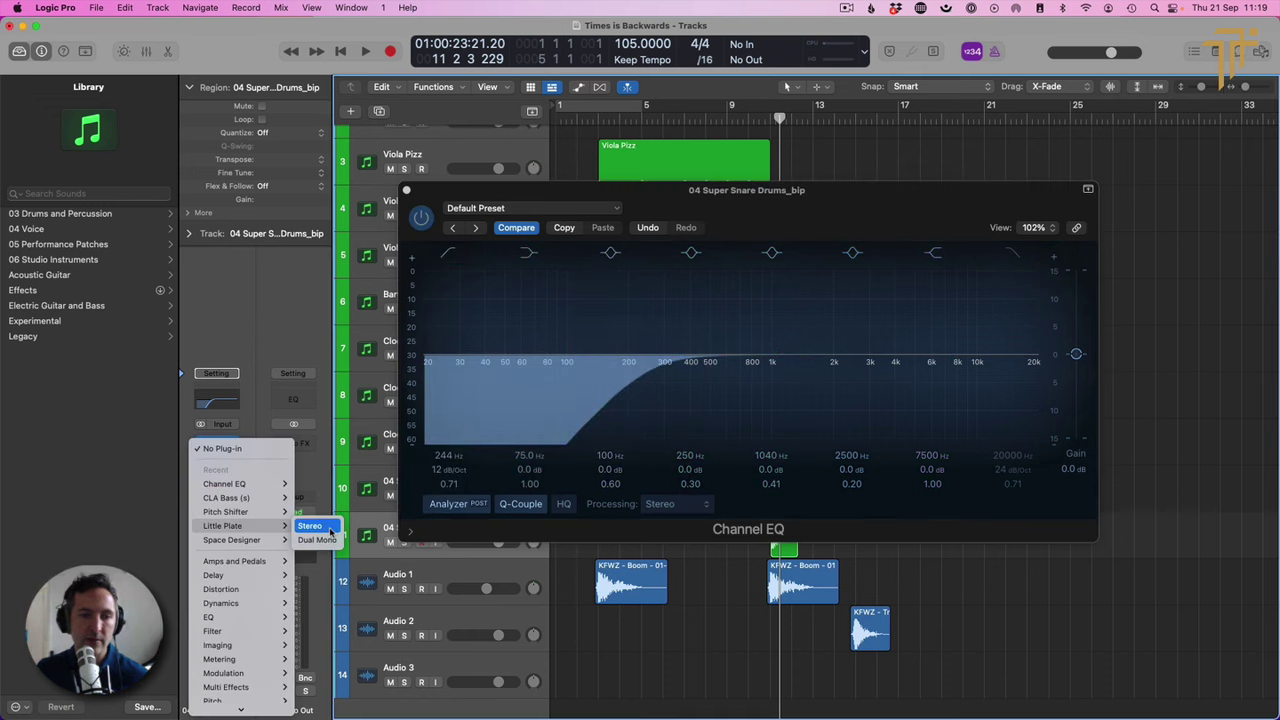
click(617, 398)
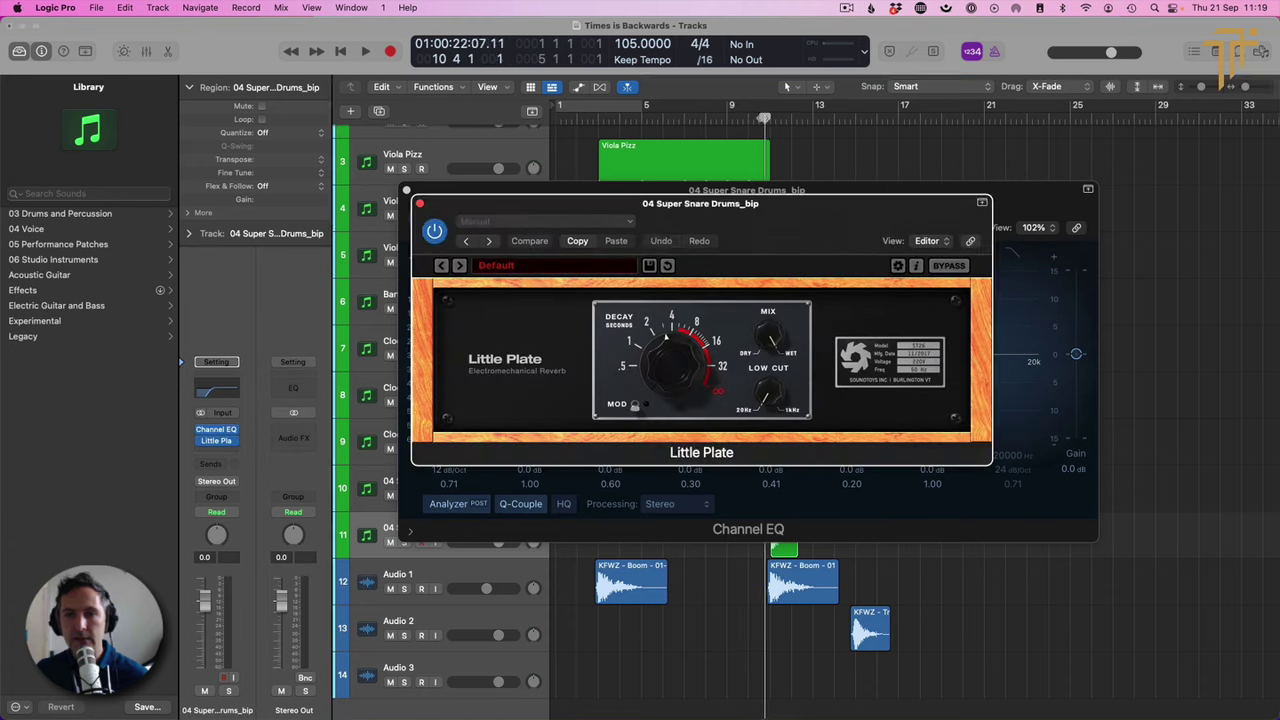
Step: Lengthen the Little Plate decay to between 8 and 16 seconds and adjust its low cut while auditioning the snare from bar 11
key(space)
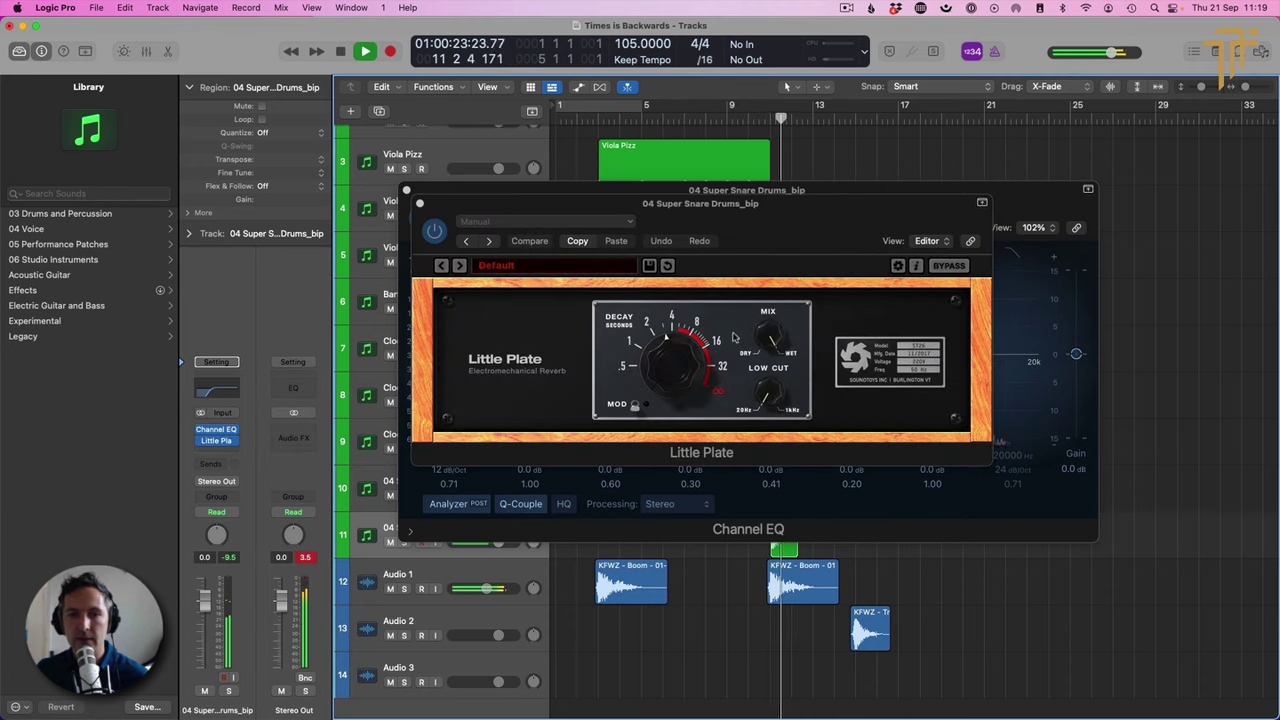
click(683, 341)
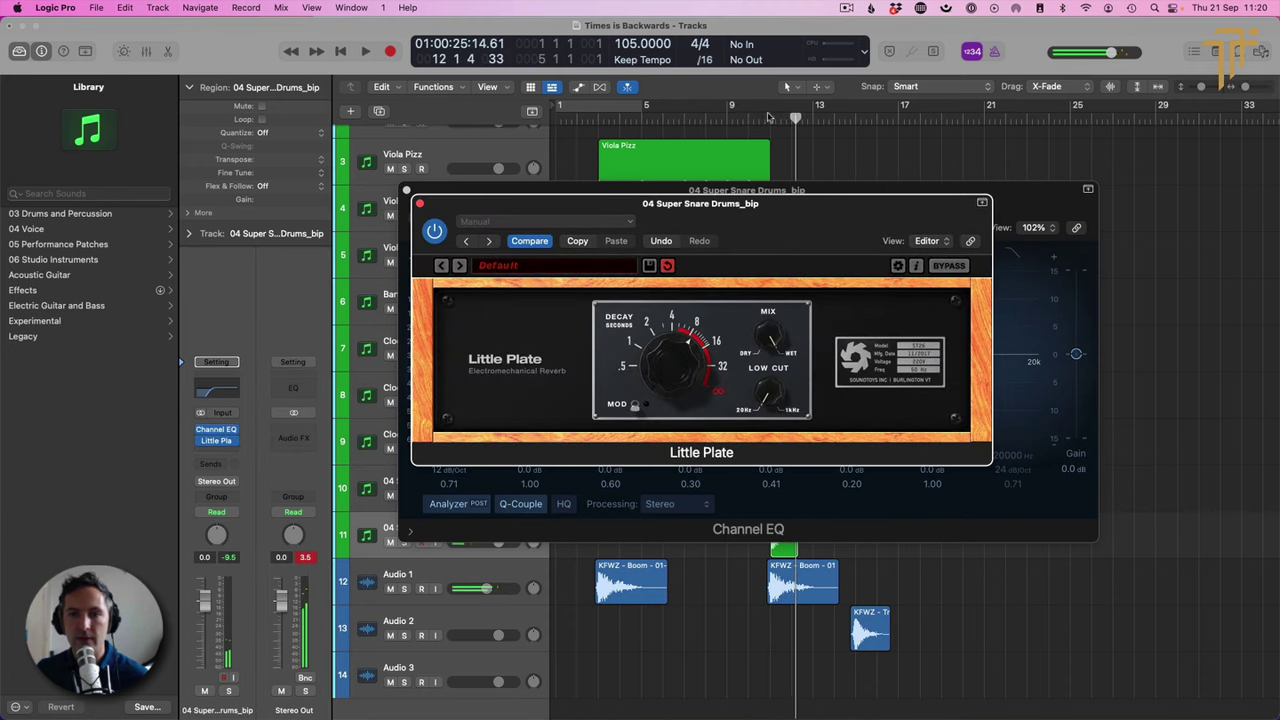
double_click(765, 118)
click(769, 383)
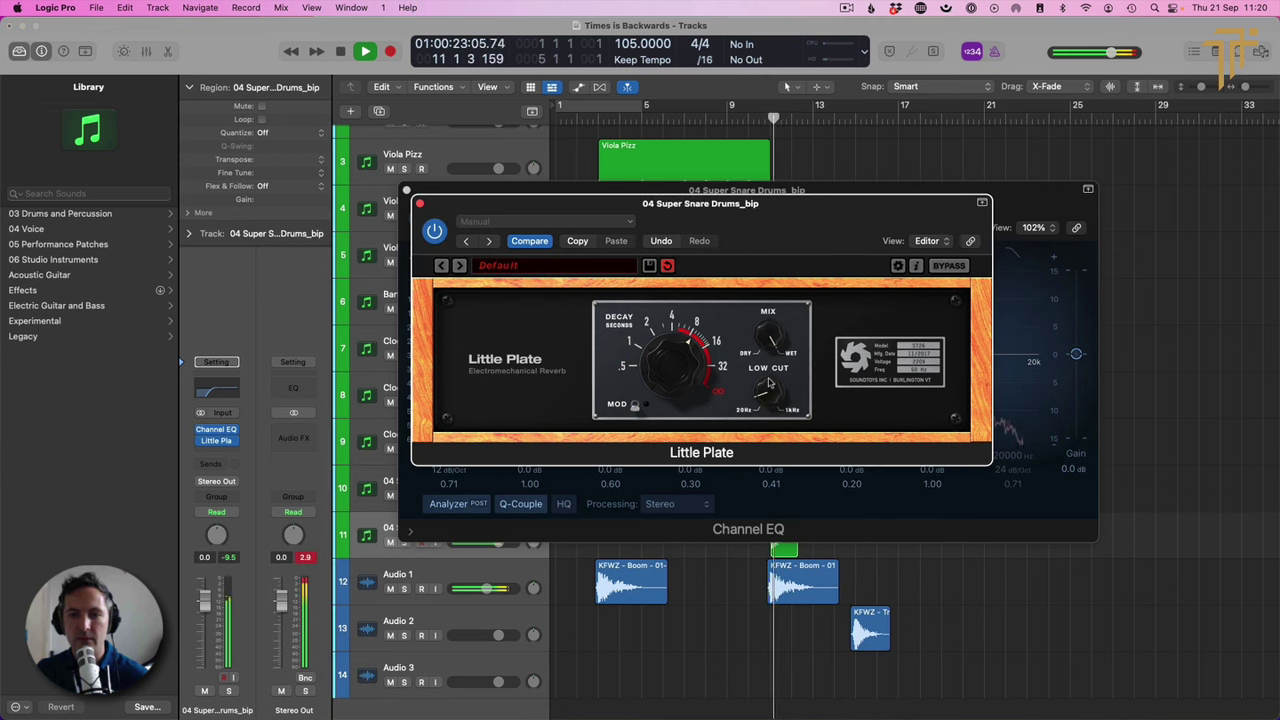
click(420, 204)
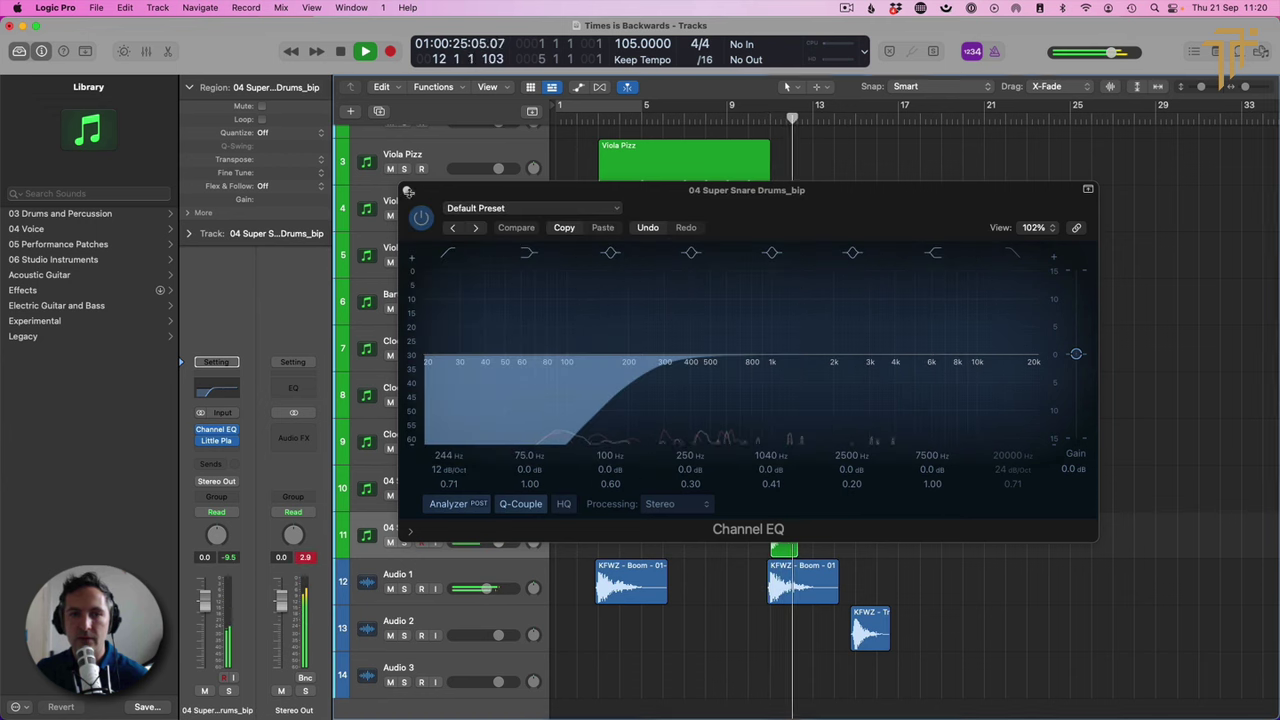
click(406, 189)
key(space)
Step: Bounce the snare region with EQ and reverb in place to a new track, as 04 Super Snare Drums_bip_1
right_click(783, 533)
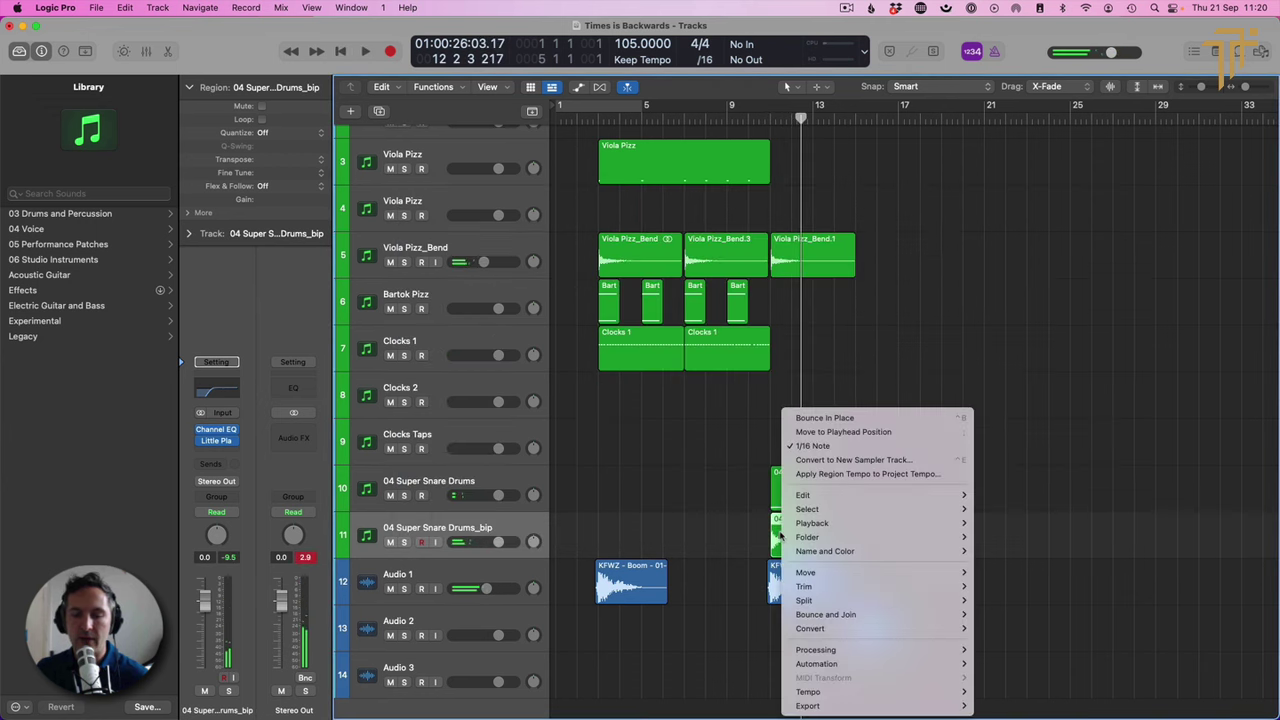
click(834, 417)
key(Return)
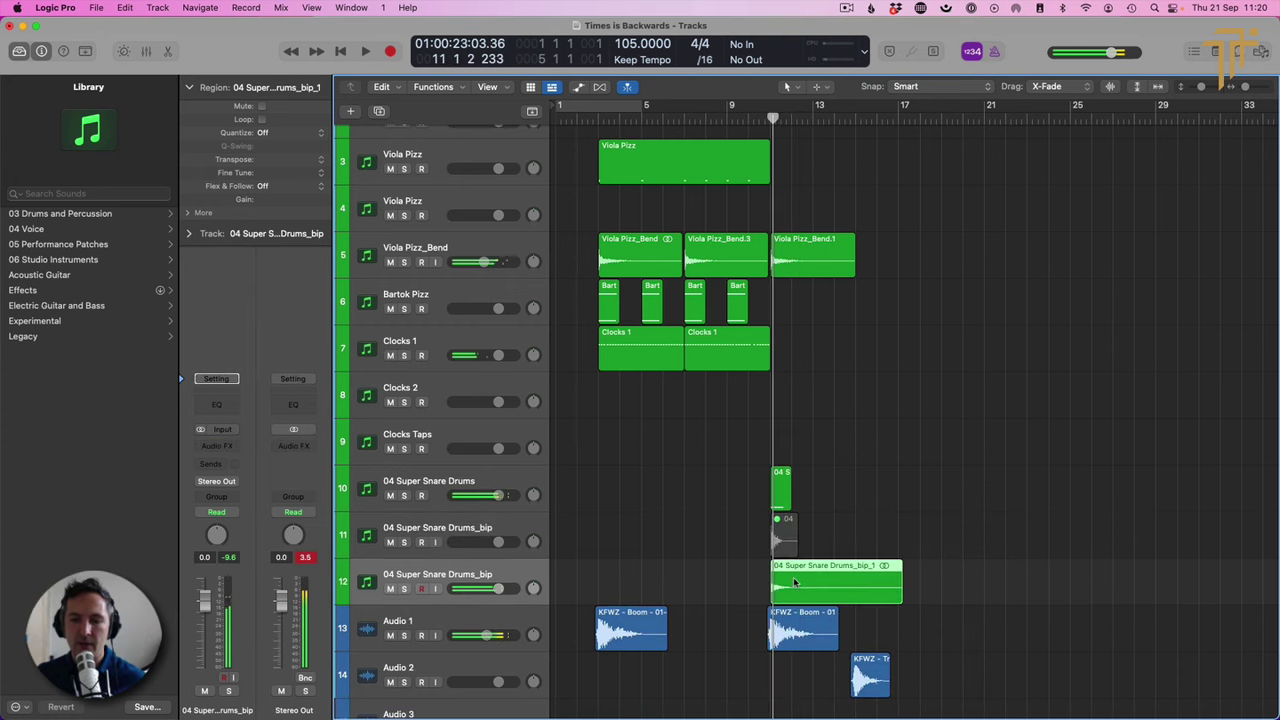
Step: Reverse the audio of the 04 Super Snare Drums_bip_1 region and close the editor
double_click(797, 583)
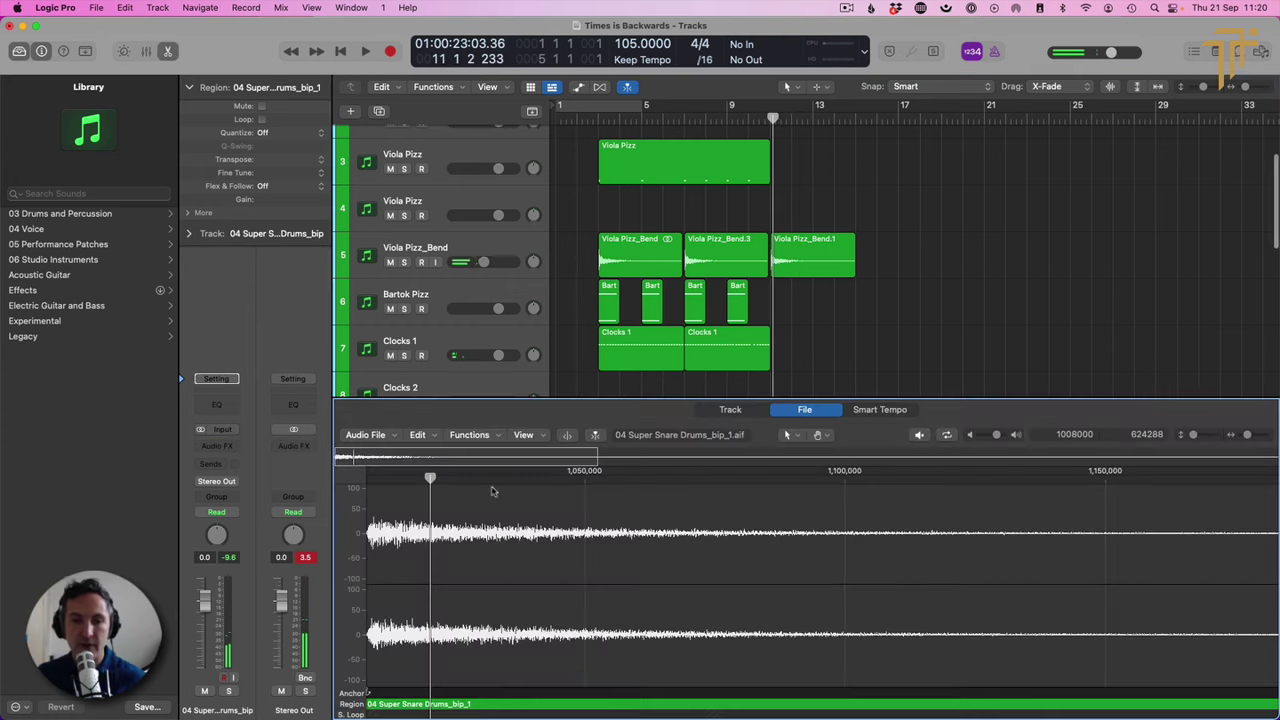
click(471, 434)
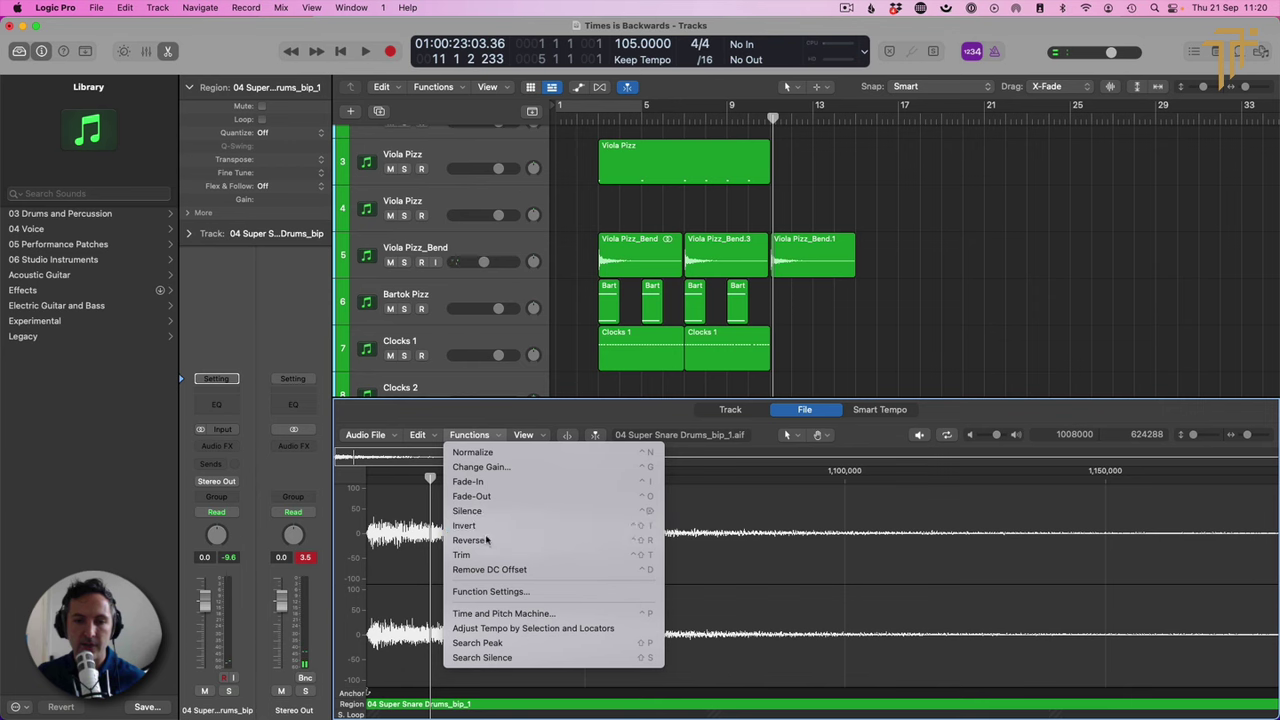
click(520, 526)
key(e)
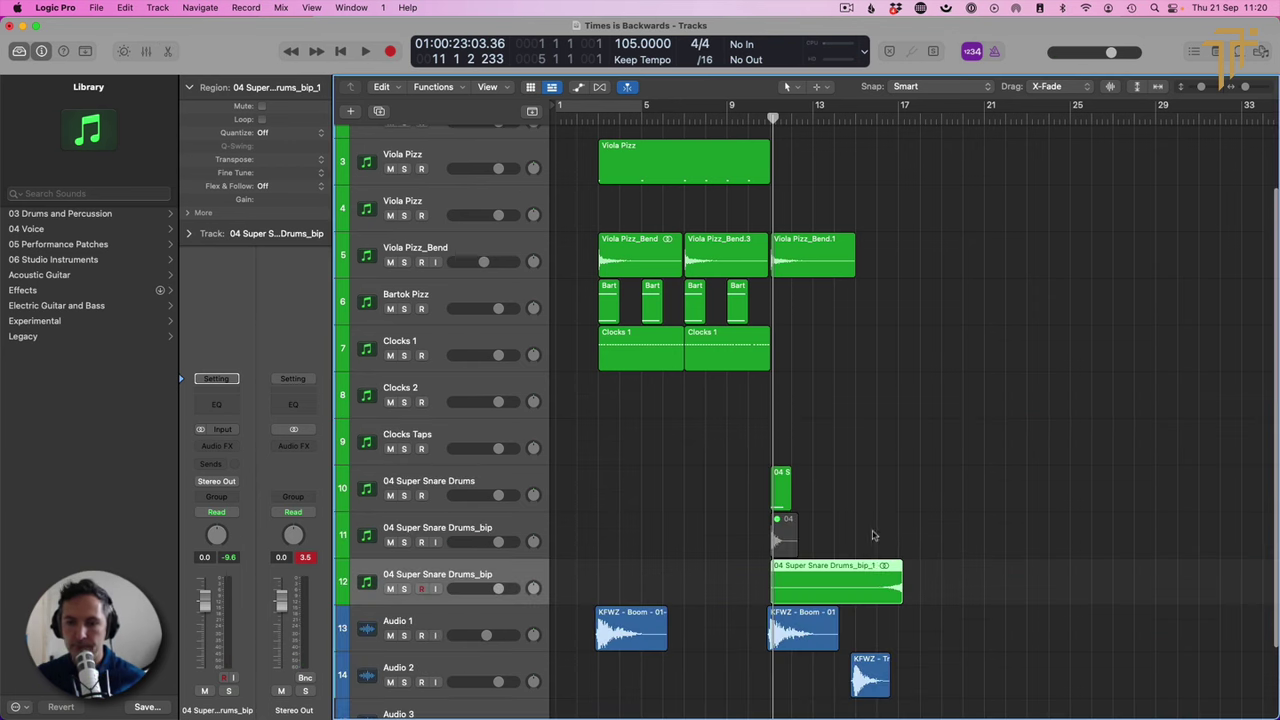
Step: Move the reversed snare region earlier so its swell peaks at bar 11, and place the playhead exactly at bar 11
drag(887, 582, 757, 582)
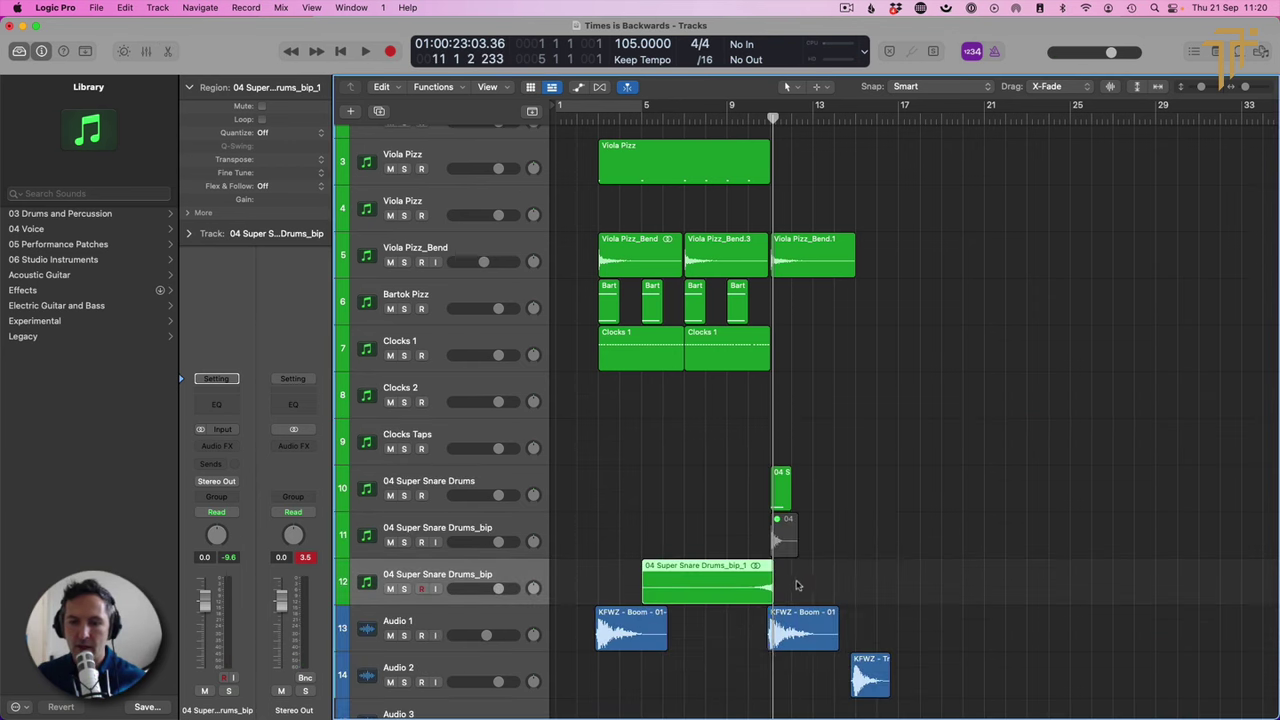
key(z)
drag(1067, 234, 1056, 229)
click(1070, 117)
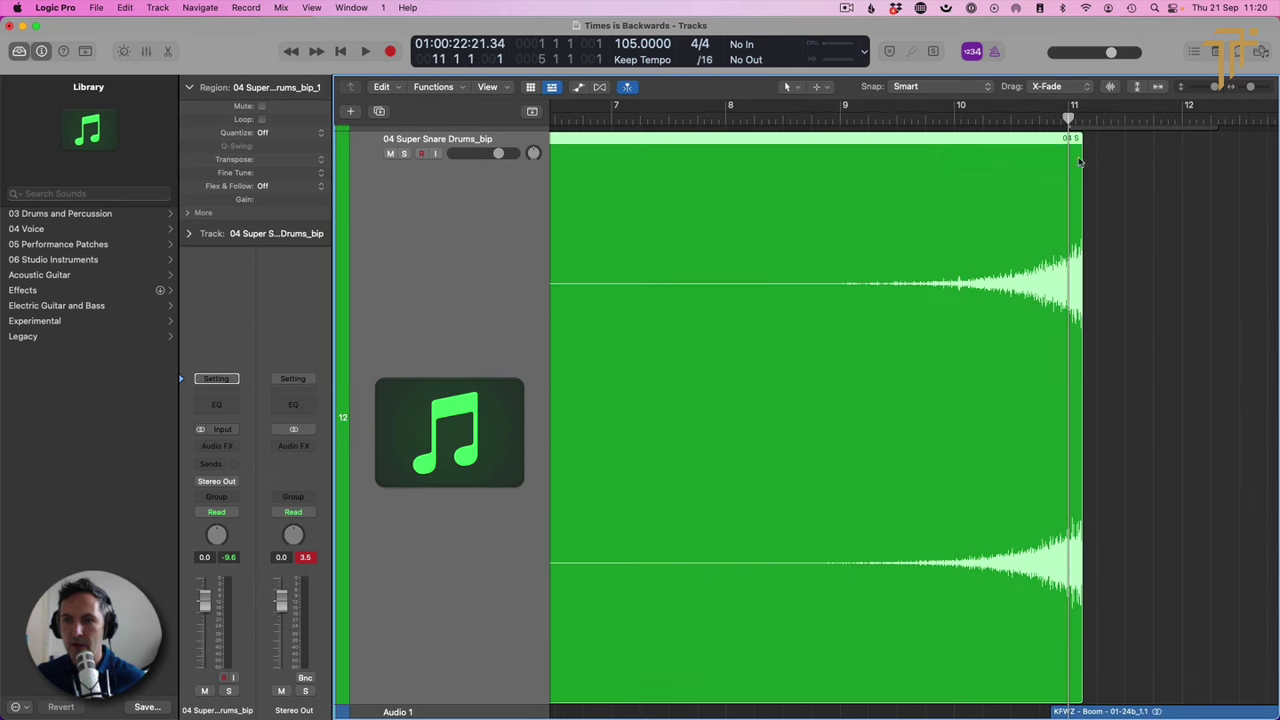
drag(1057, 280, 1052, 280)
Step: Split the reversed snare region at bar 11 and delete the leftover piece after it
click(1118, 280)
drag(1152, 273, 1073, 282)
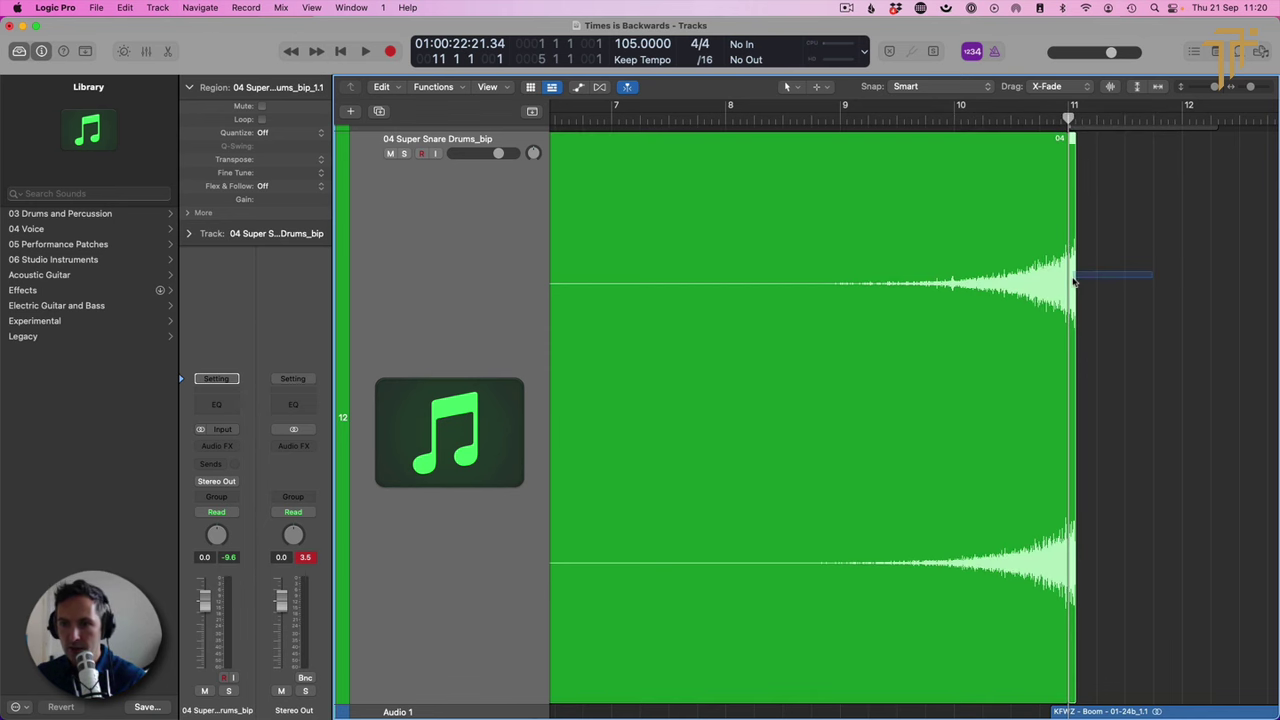
key(Delete)
Step: Audition the reversed snare swell in the mix and delete the muted first bounce region from track 11
key(space)
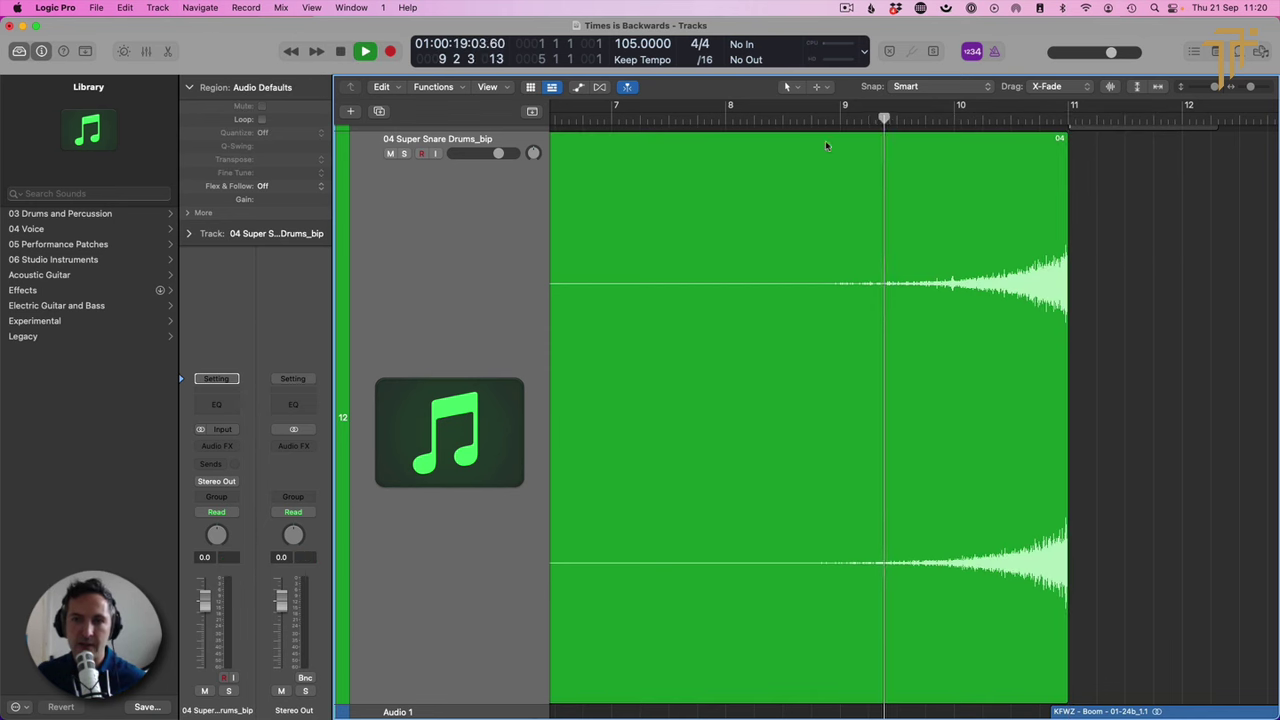
key(z)
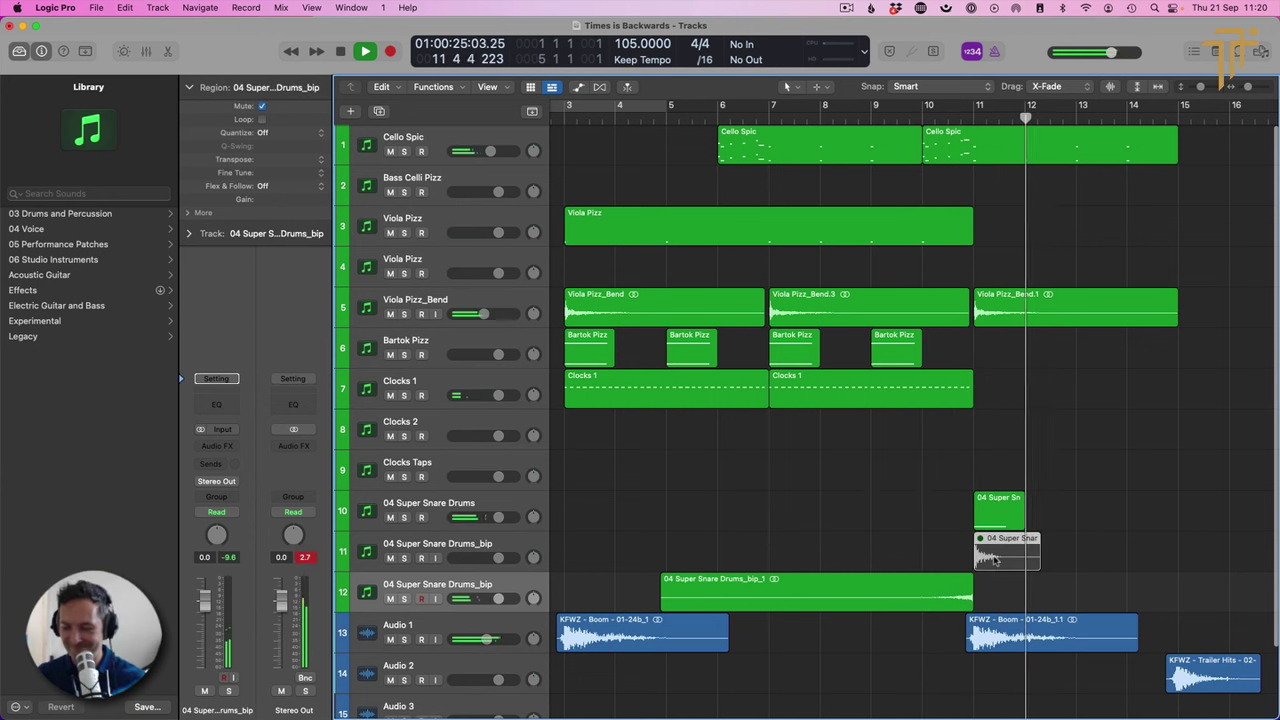
key(Delete)
click(438, 547)
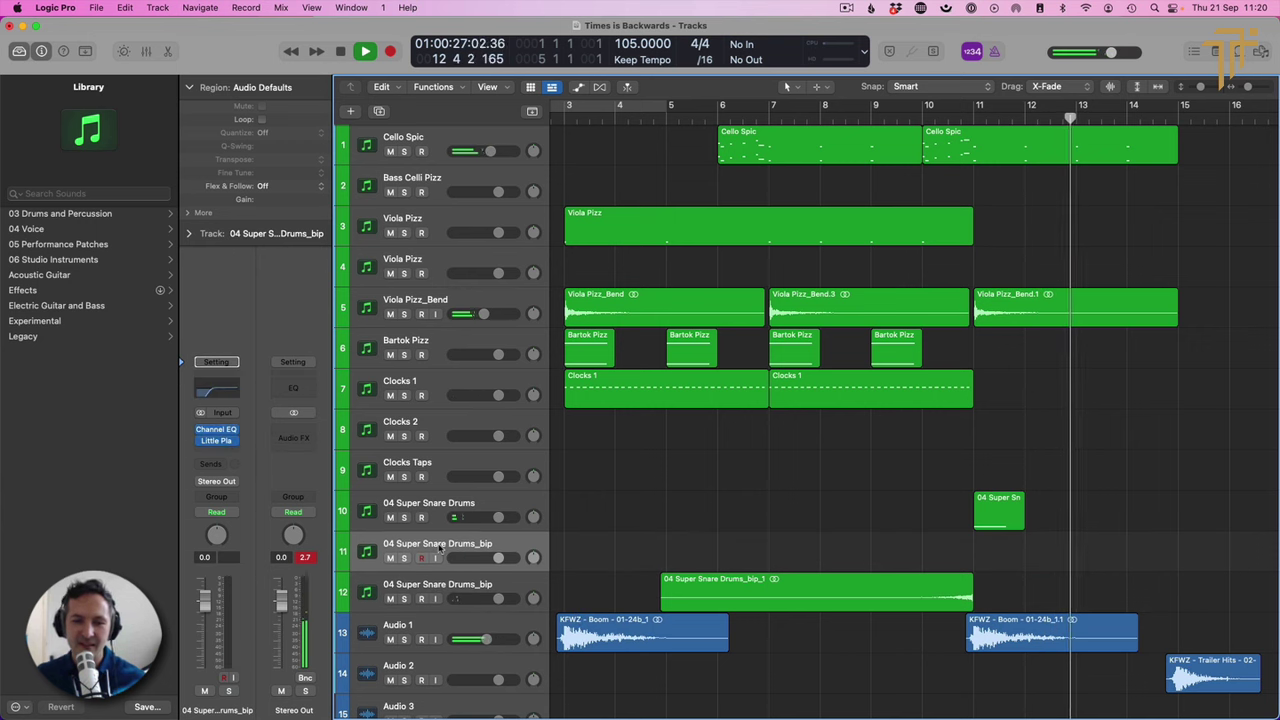
key(space)
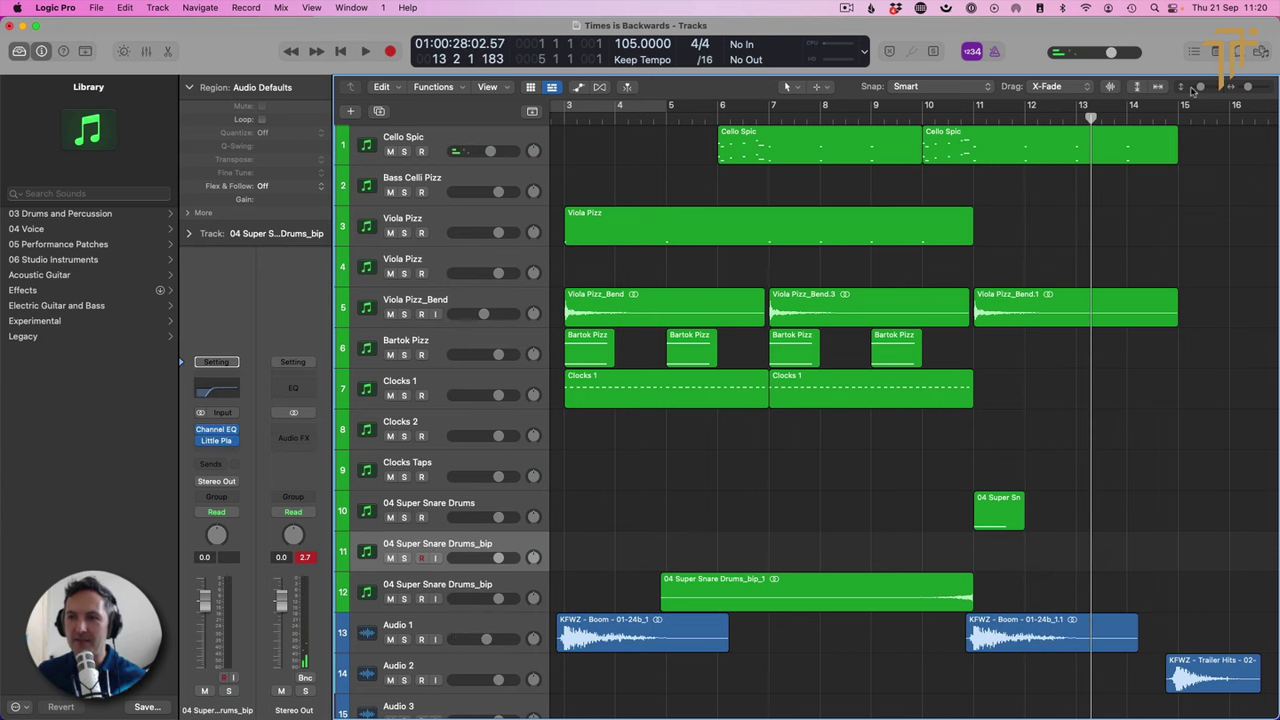
drag(1194, 89, 1229, 89)
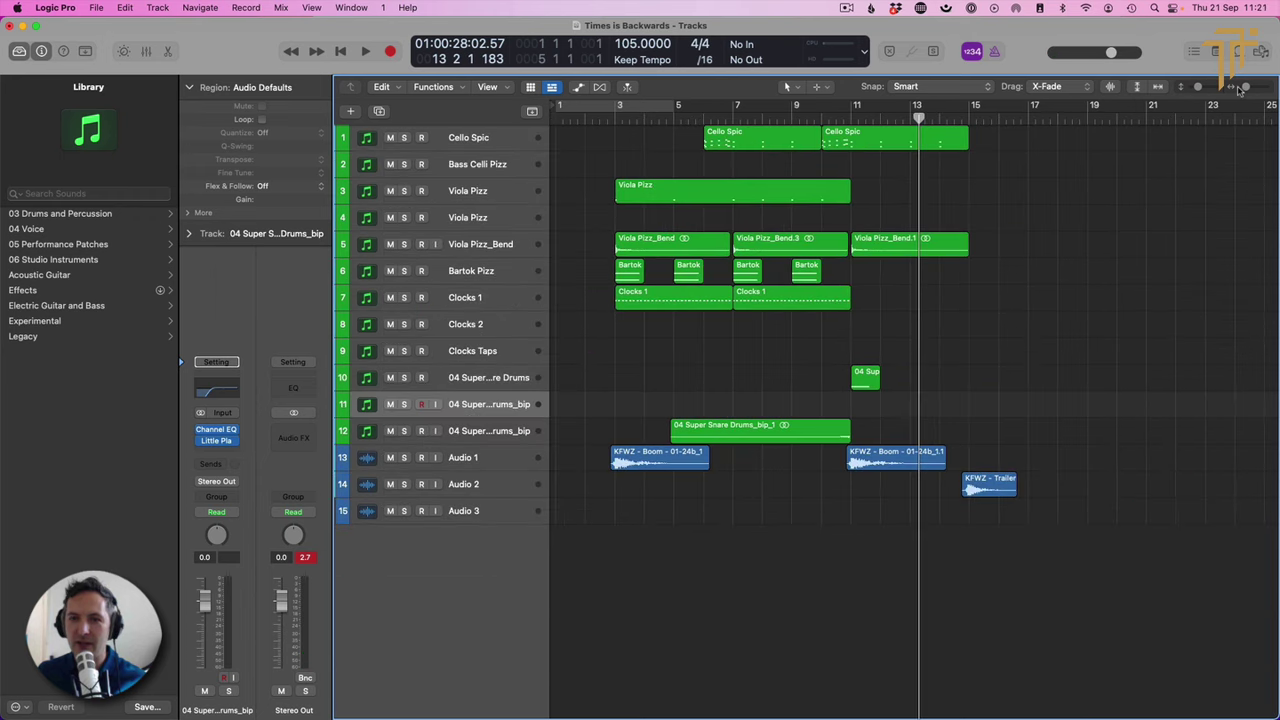
Step: Play back the arrangement from bar 3 up to about bar 16
double_click(588, 117)
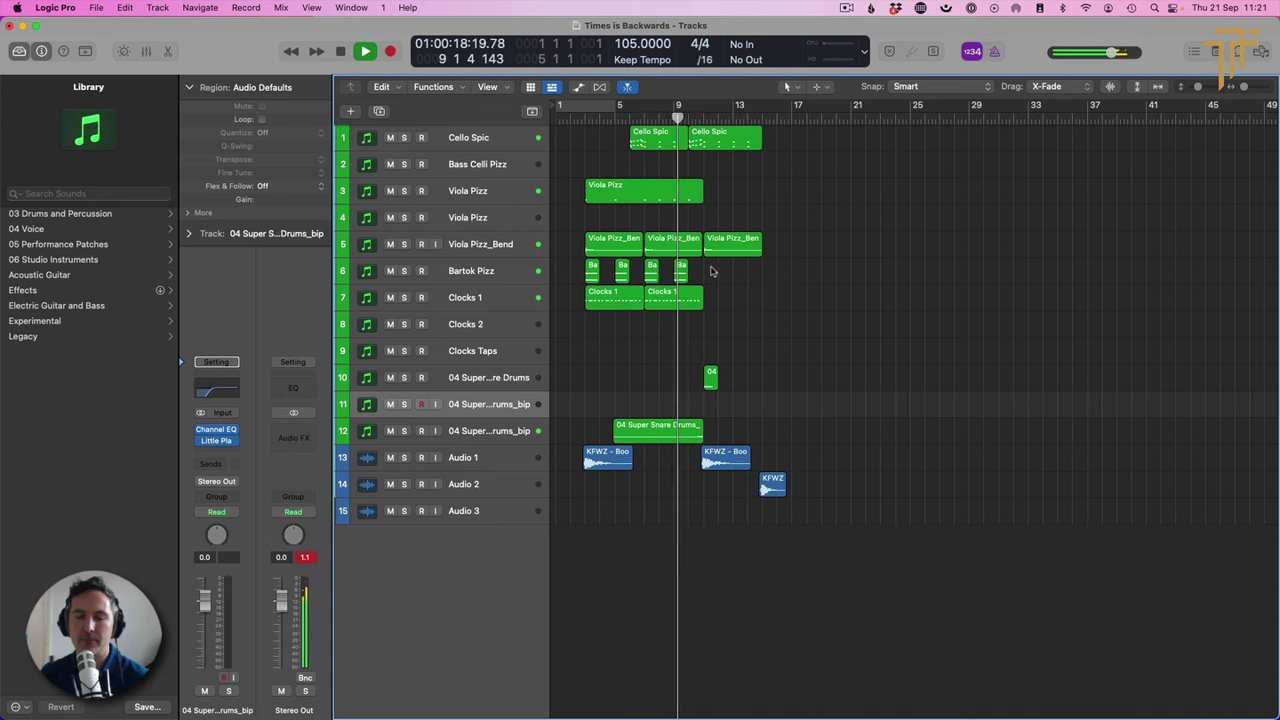
click(756, 118)
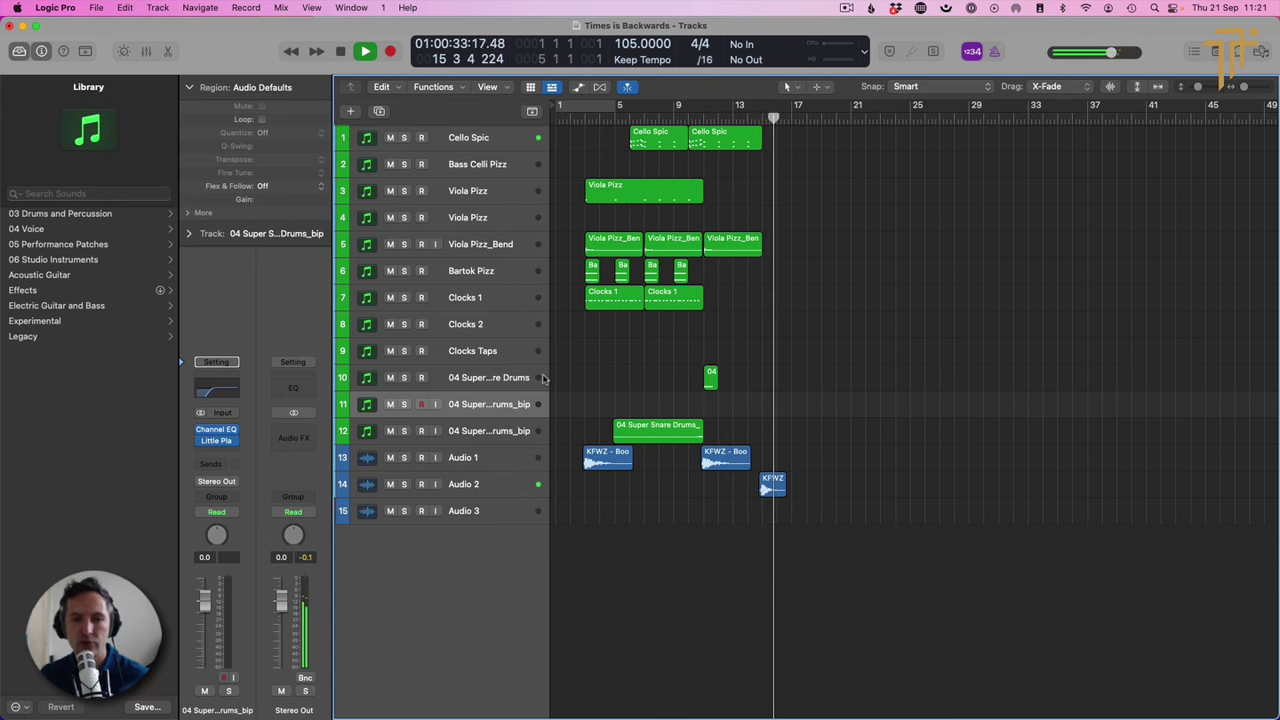
key(space)
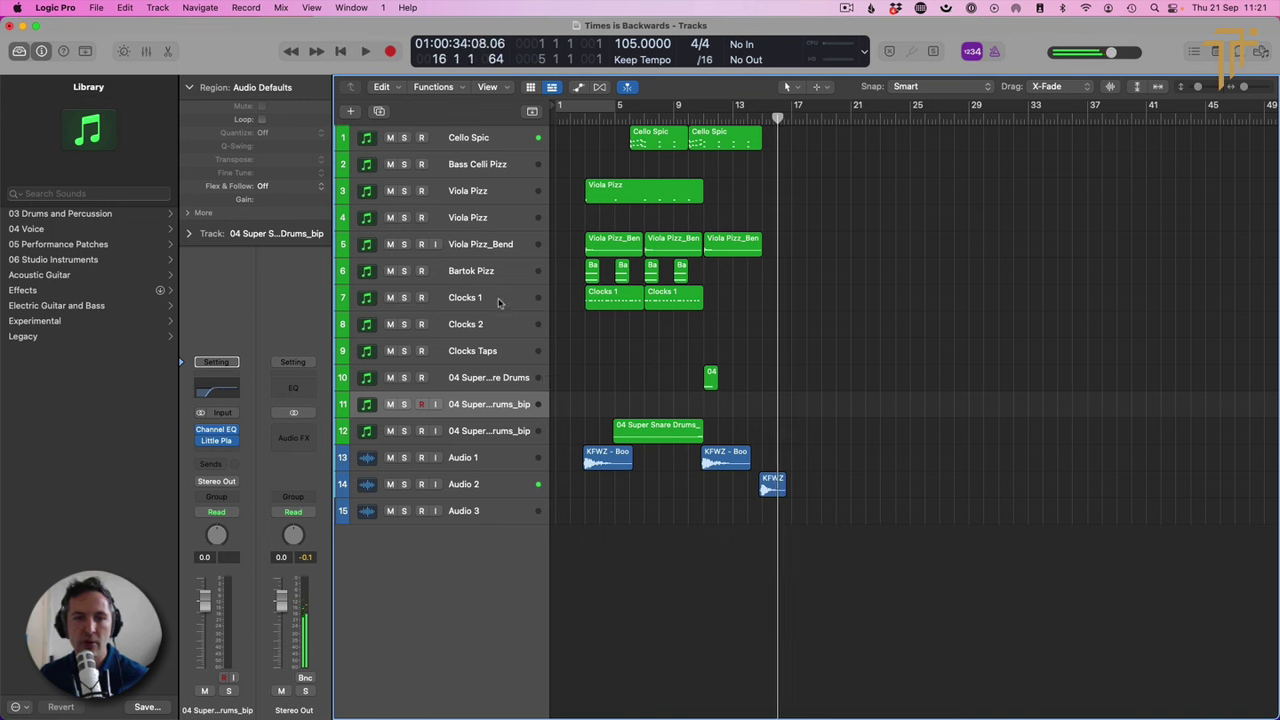
Step: Copy the four Bartok Pizz regions so that the copies start at bar 15
click(620, 272)
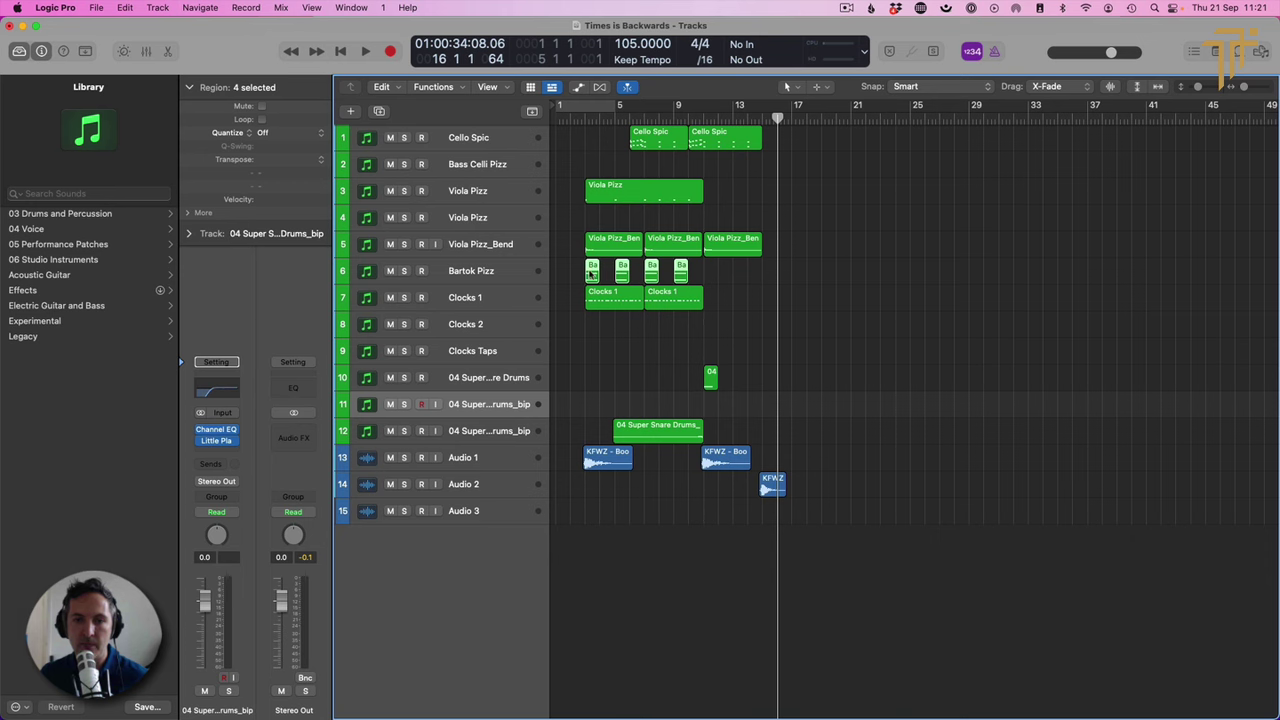
drag(590, 273, 769, 270)
Step: Record a new part on the Bass Celli Pizz track from bar 15 and check its notes in the Piano Roll
click(758, 116)
click(478, 164)
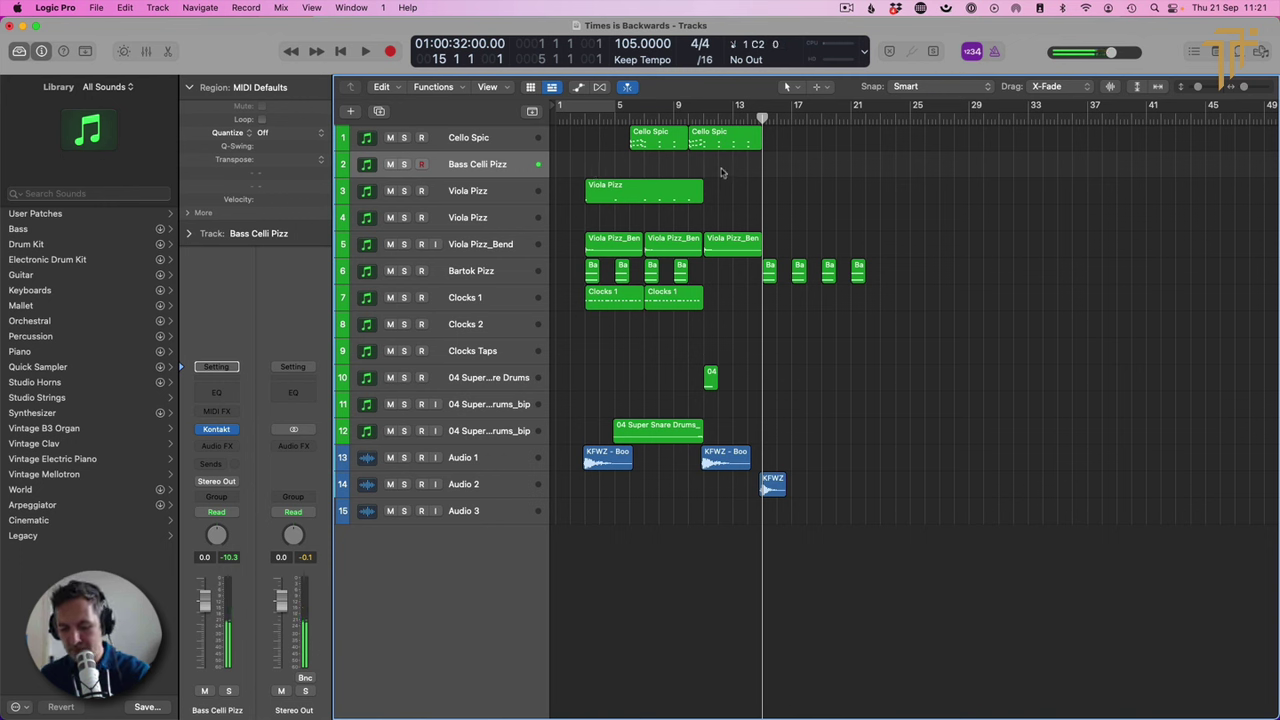
key(r)
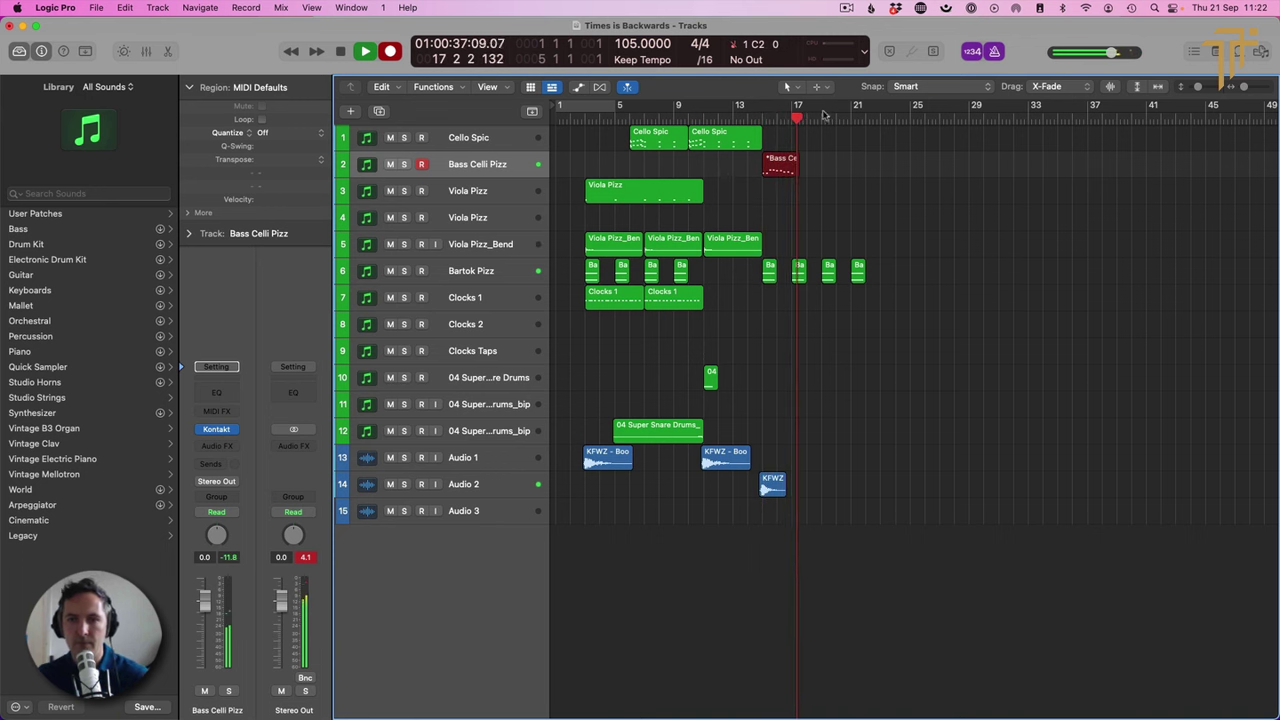
key(space)
key(p)
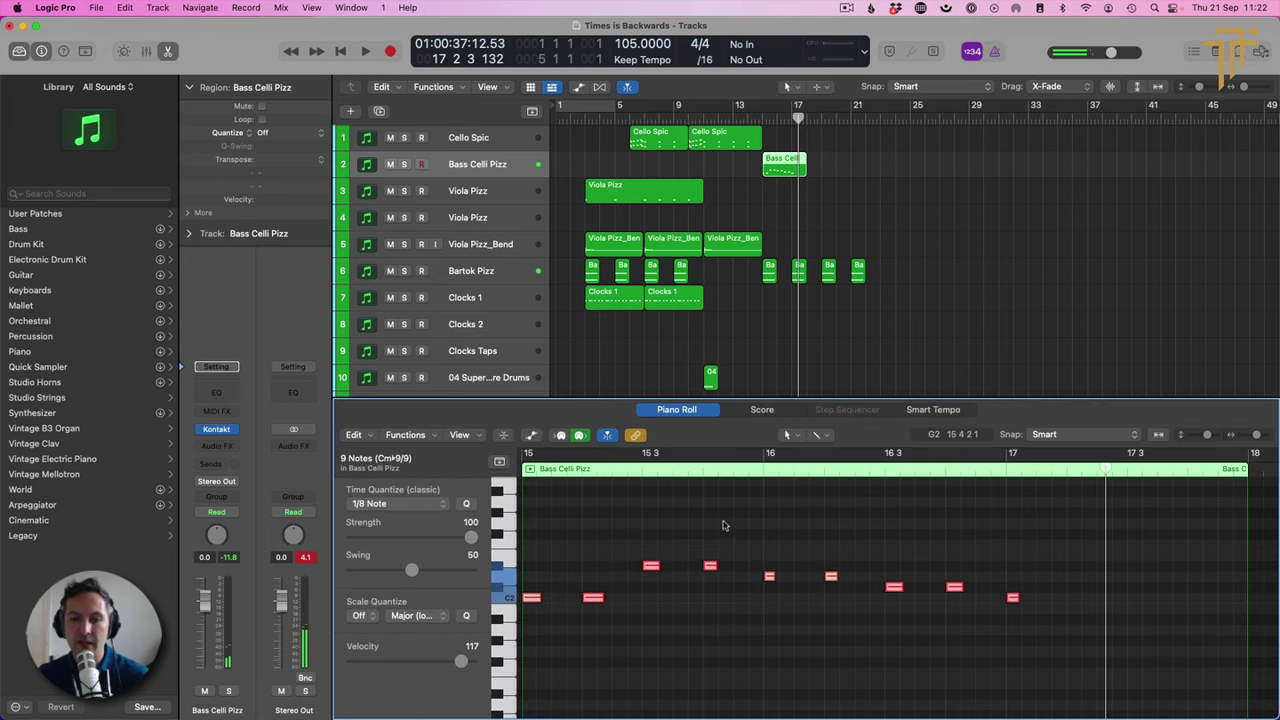
key(p)
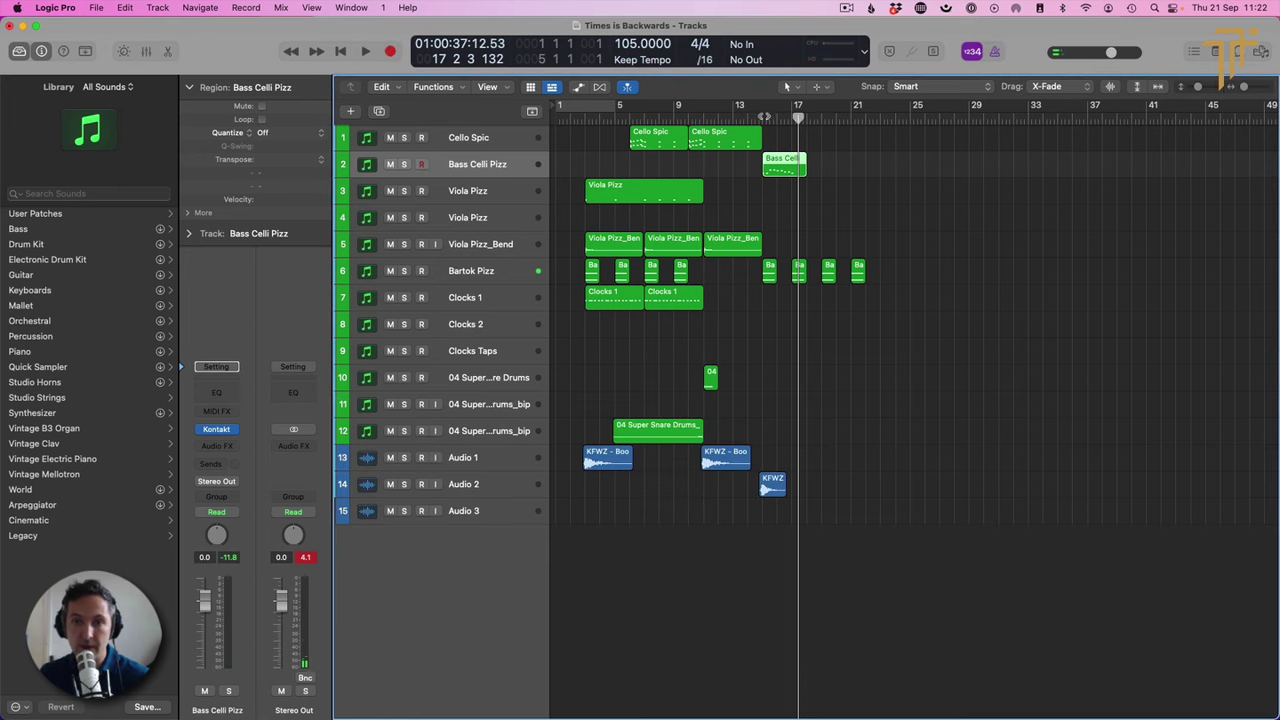
Step: Record a new part on the first Viola Pizz track from bar 15 to about bar 17
click(762, 114)
click(480, 197)
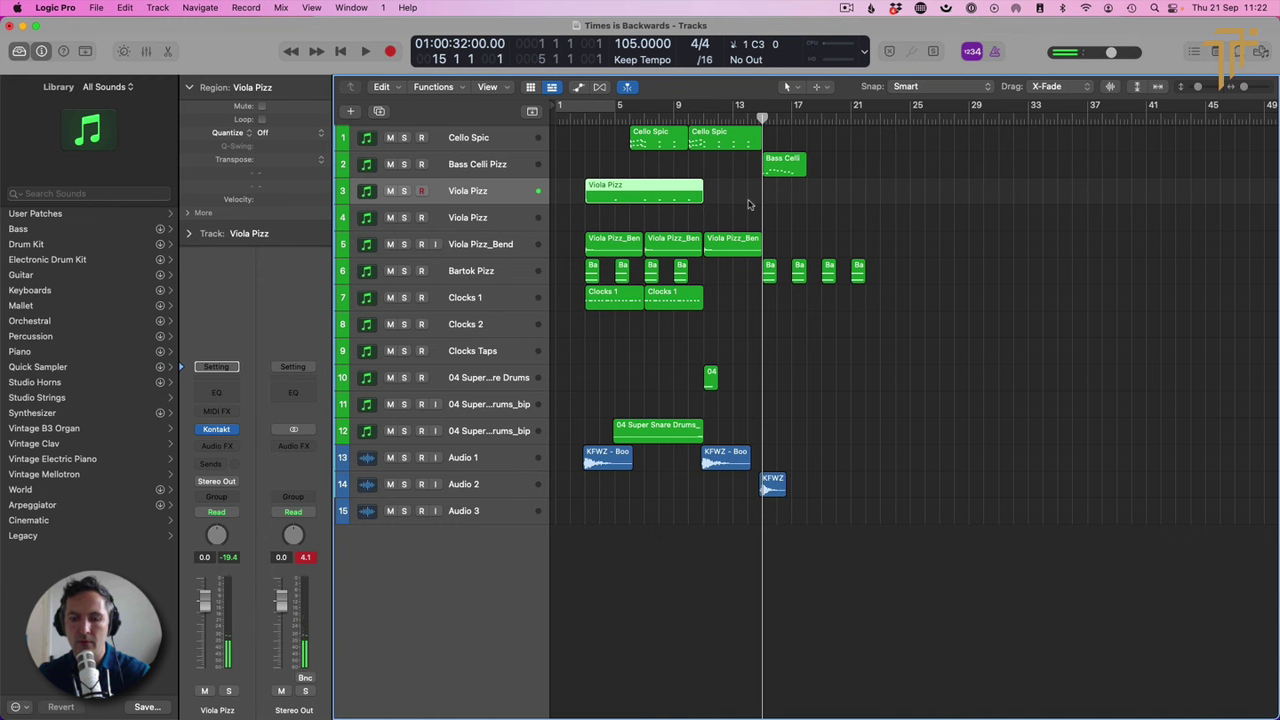
key(r)
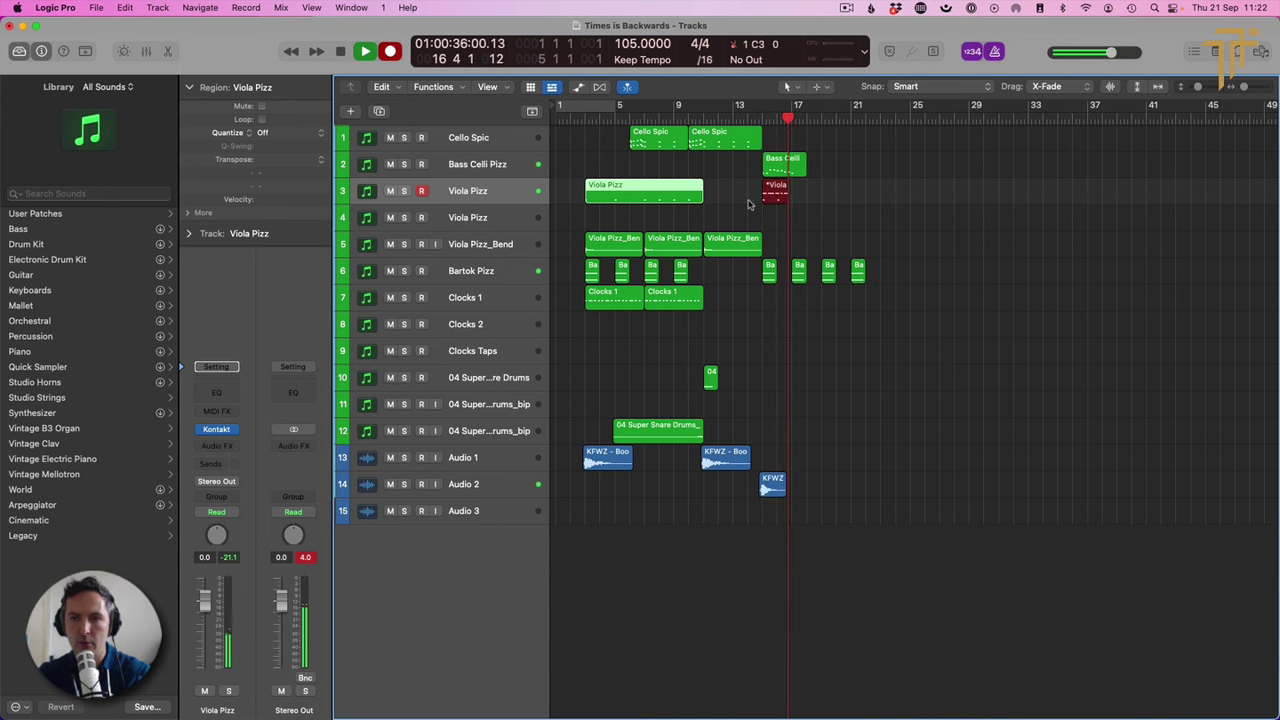
key(space)
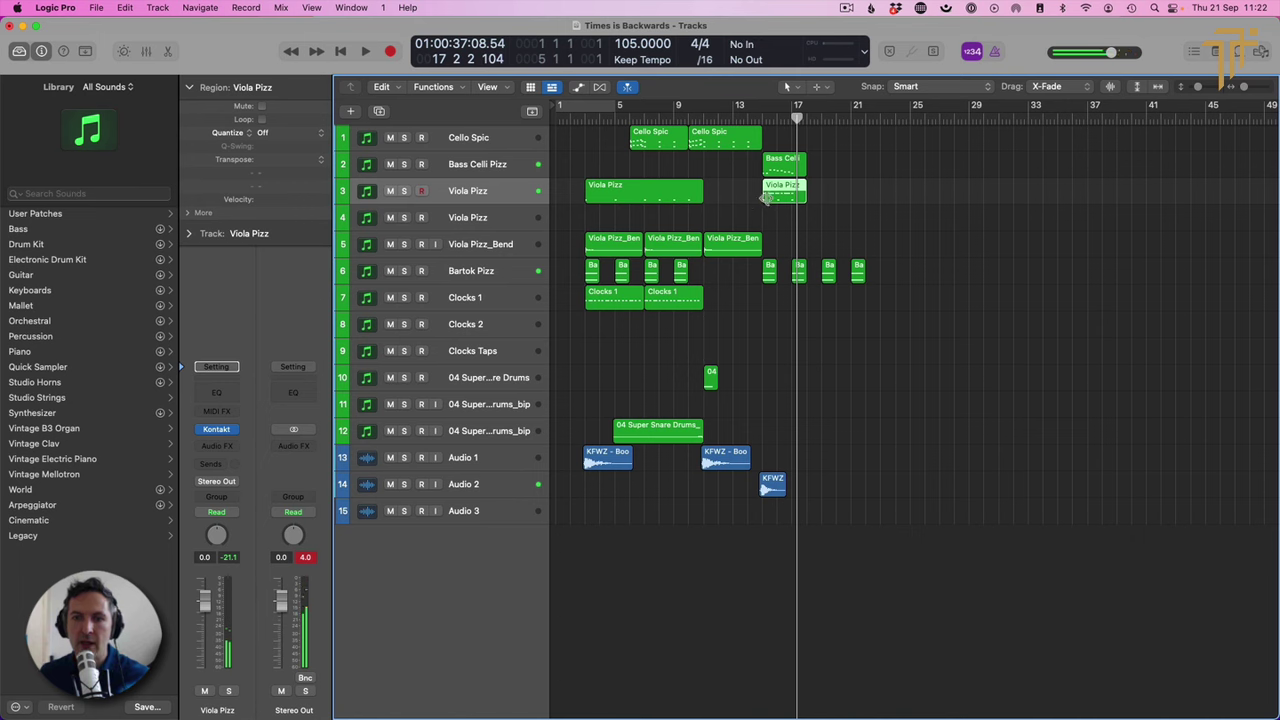
Step: Open the new Viola Pizz region's notes, select them all, and listen to the section from bar 15
double_click(765, 197)
key(super+a)
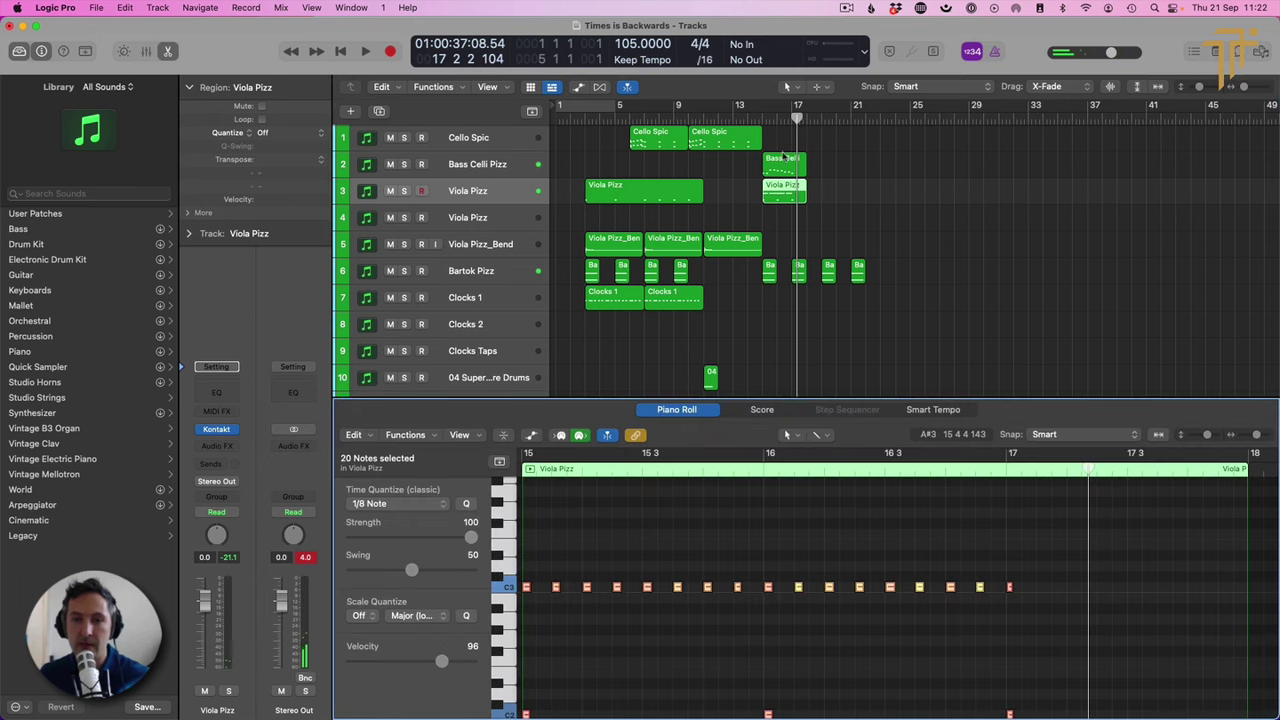
key(space)
key(p)
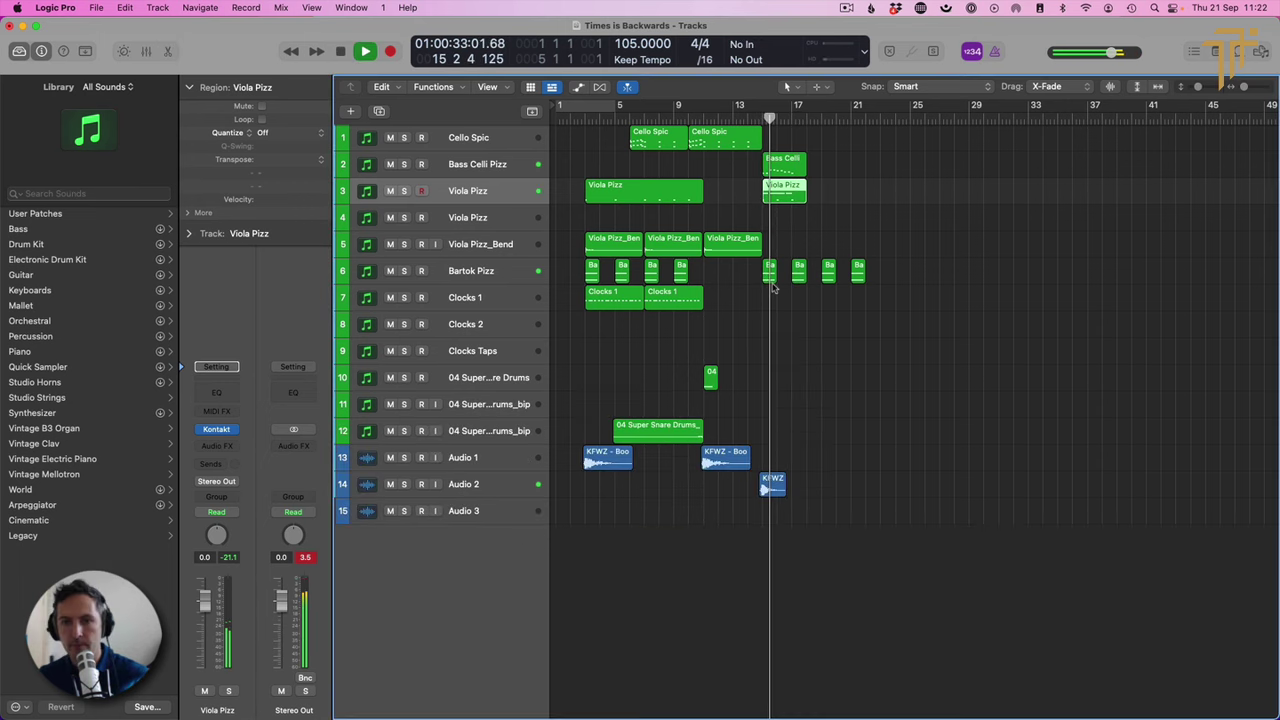
click(750, 220)
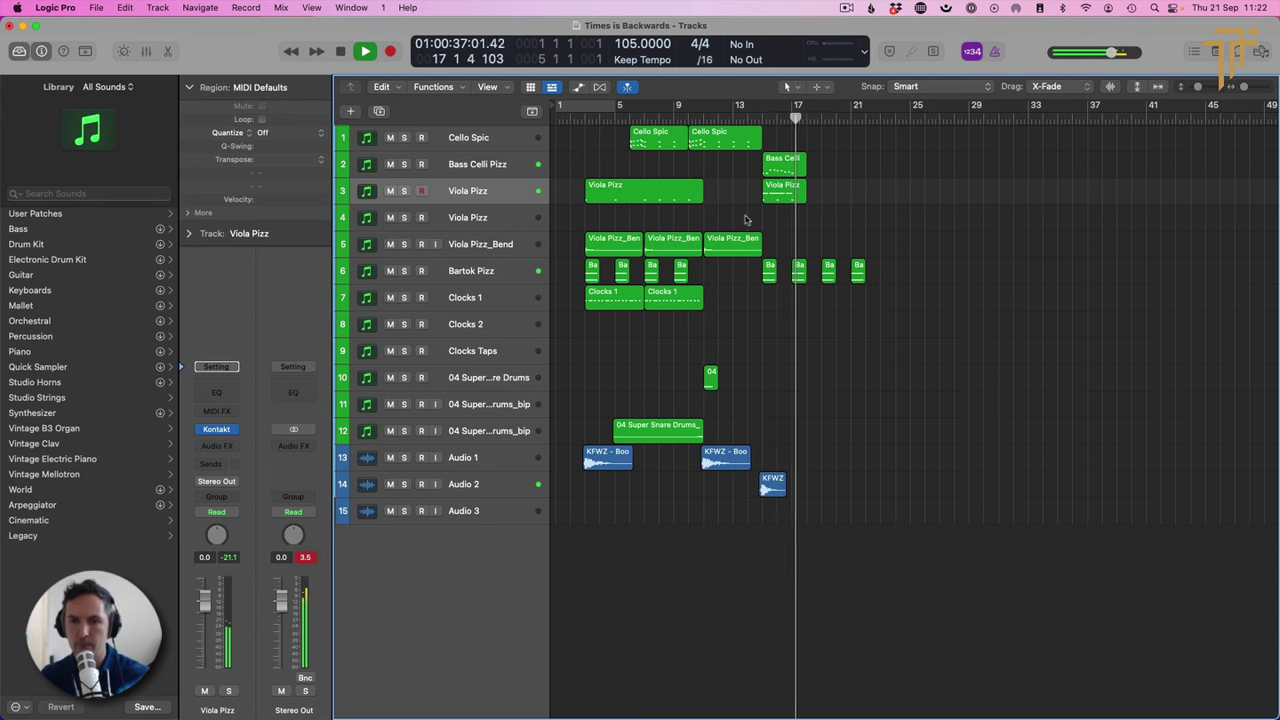
Step: Copy the KFWZ trailer hit on Audio 2 to about bar 19 and select the new Bass Celli and Viola Pizz regions
drag(770, 487, 833, 488)
key(space)
drag(787, 143, 843, 180)
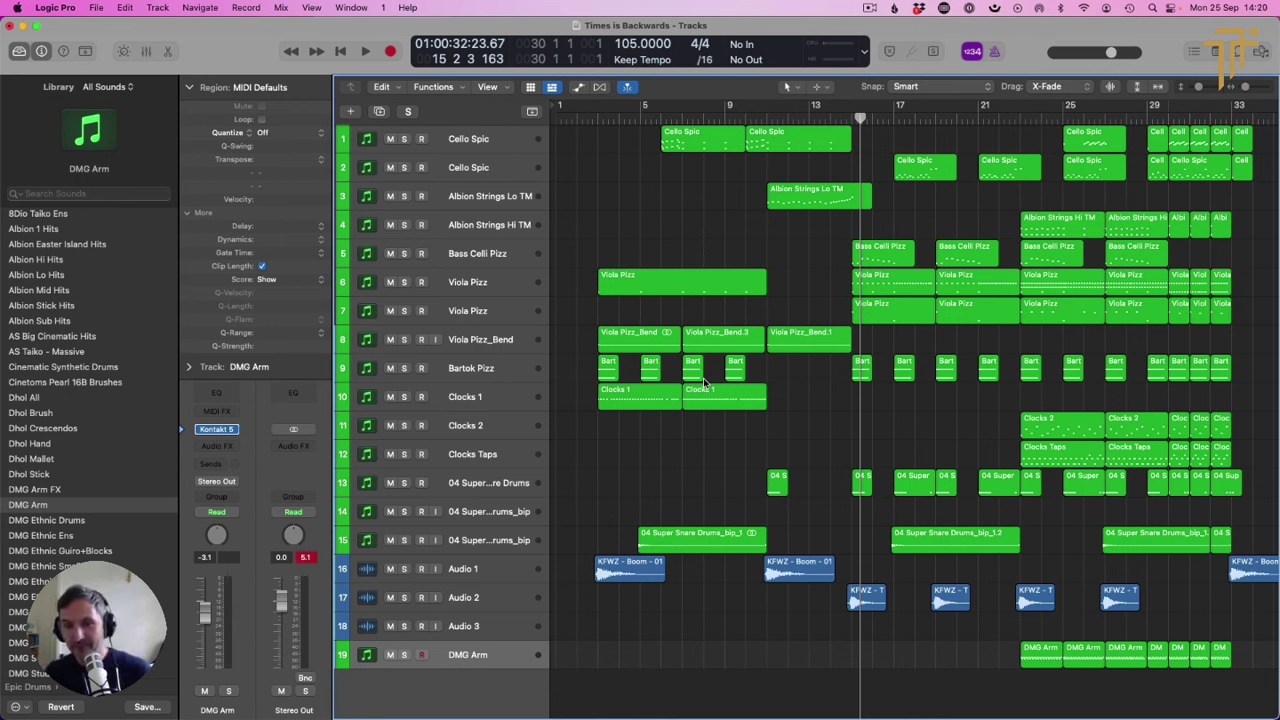
Step: Play the expanded arrangement from bar 15 and follow it through to about bar 28
click(849, 120)
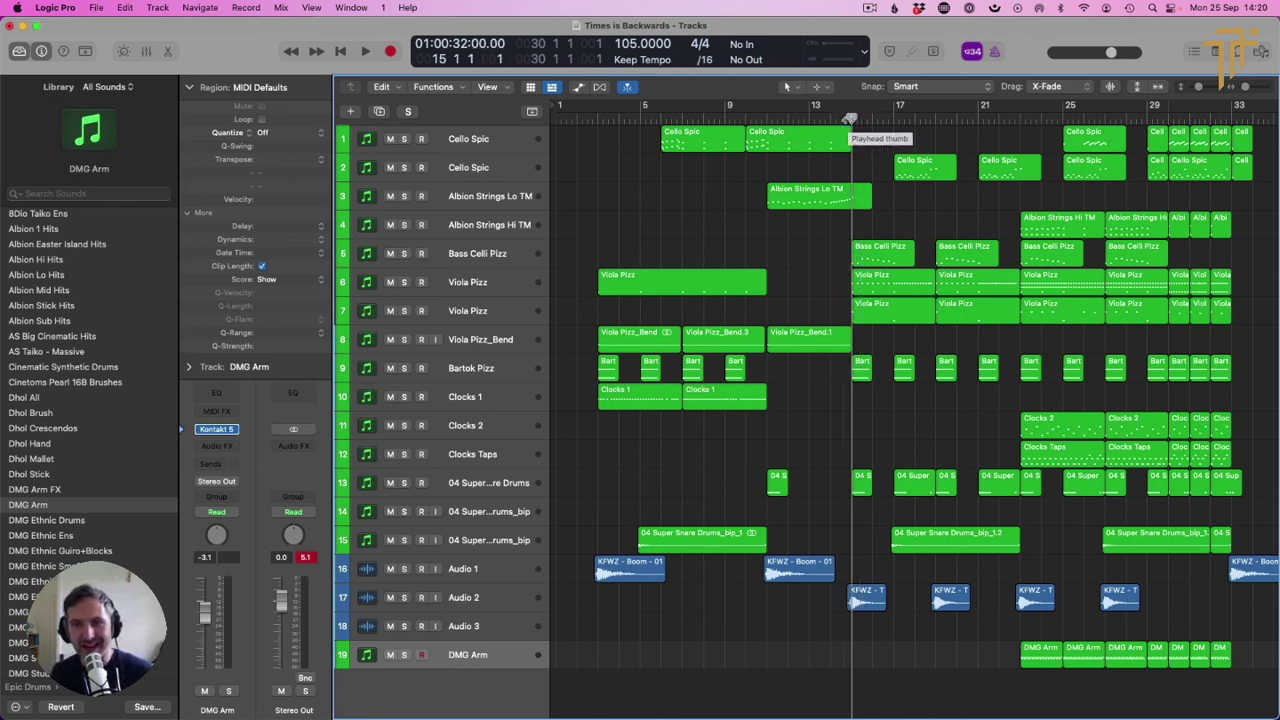
scroll(1174, 155, right, 4)
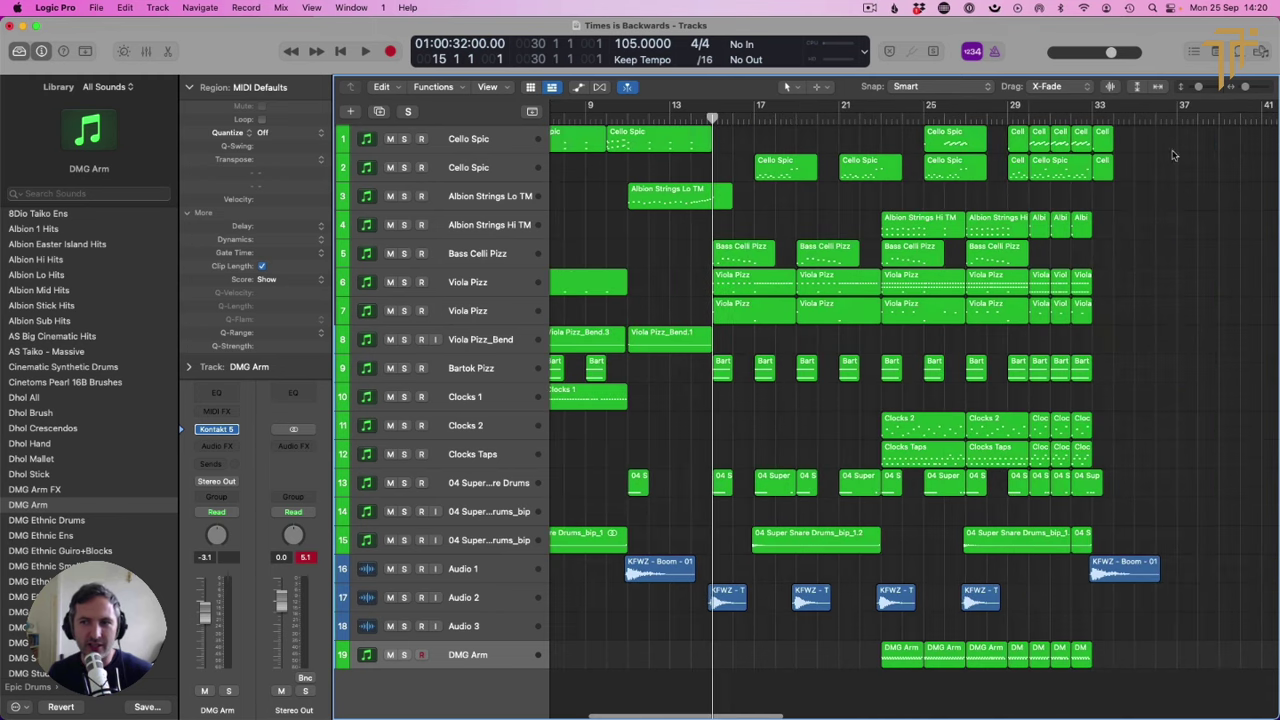
click(1088, 116)
click(710, 116)
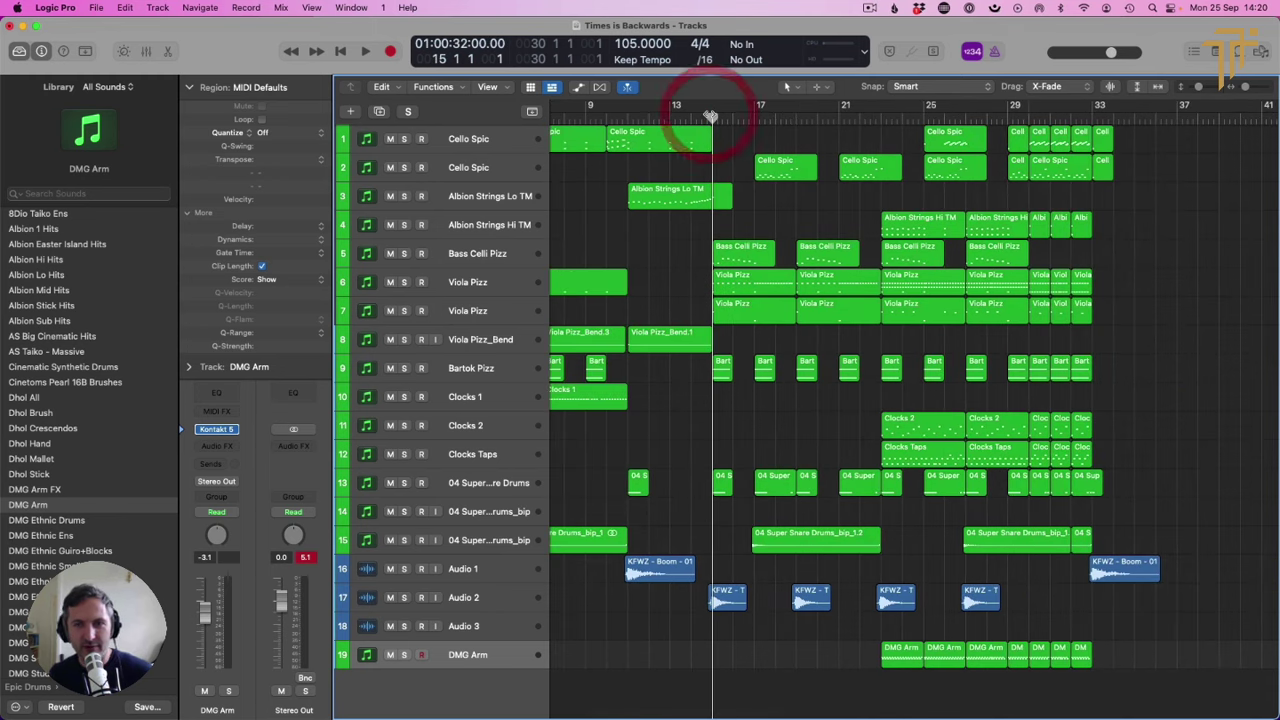
key(space)
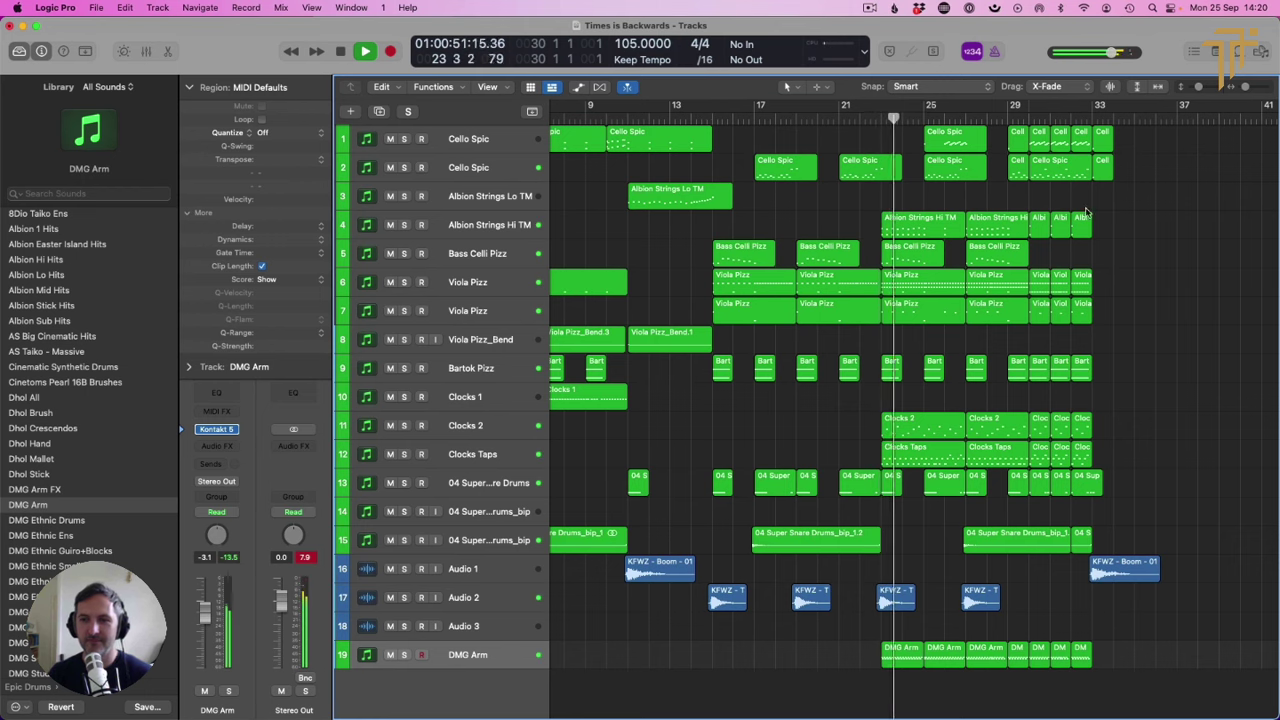
scroll(1087, 211, left, 3)
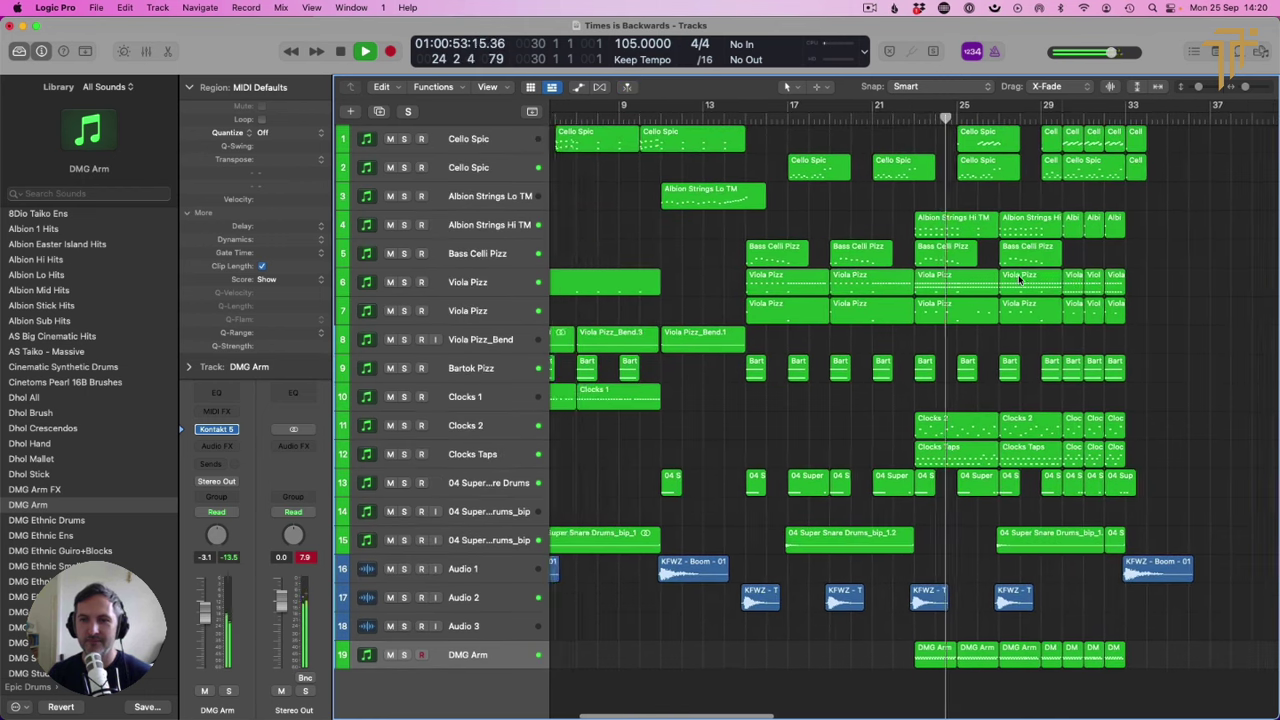
scroll(1020, 282, right, 6)
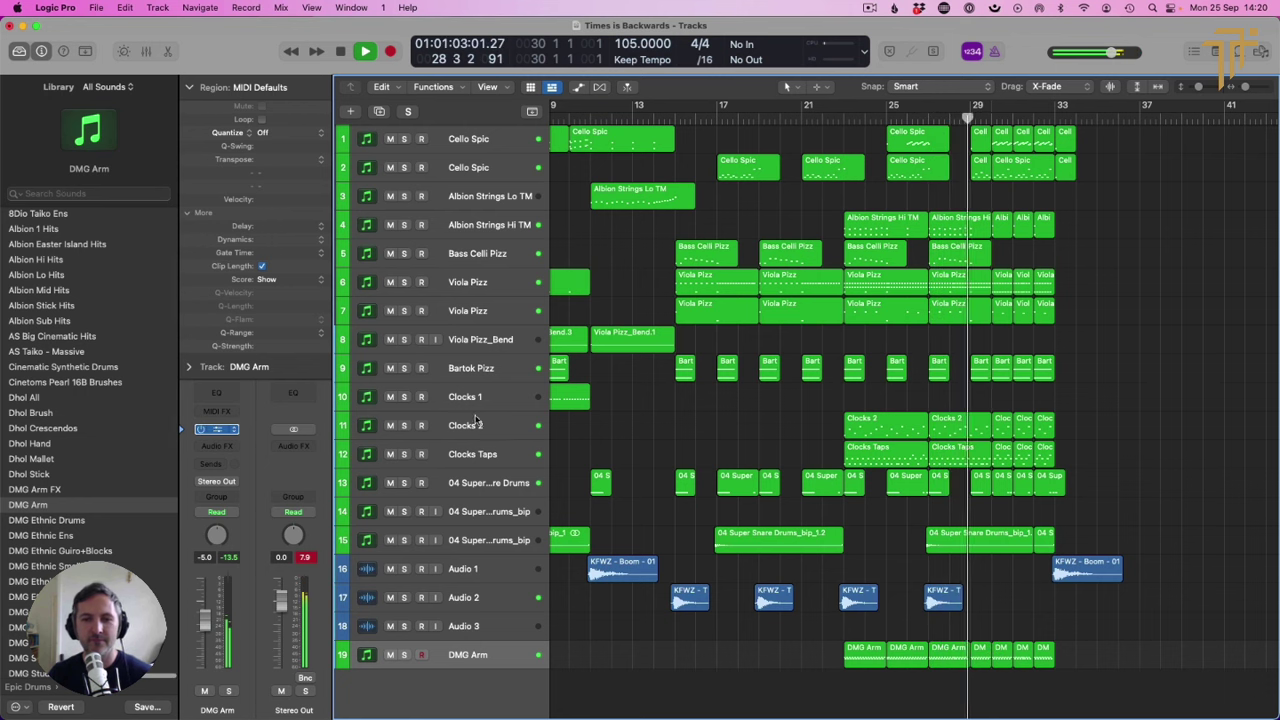
Step: Lower the Room microphone level in the DMG Arm Kontakt instrument and set that track's volume to -3.3 dB
key(v)
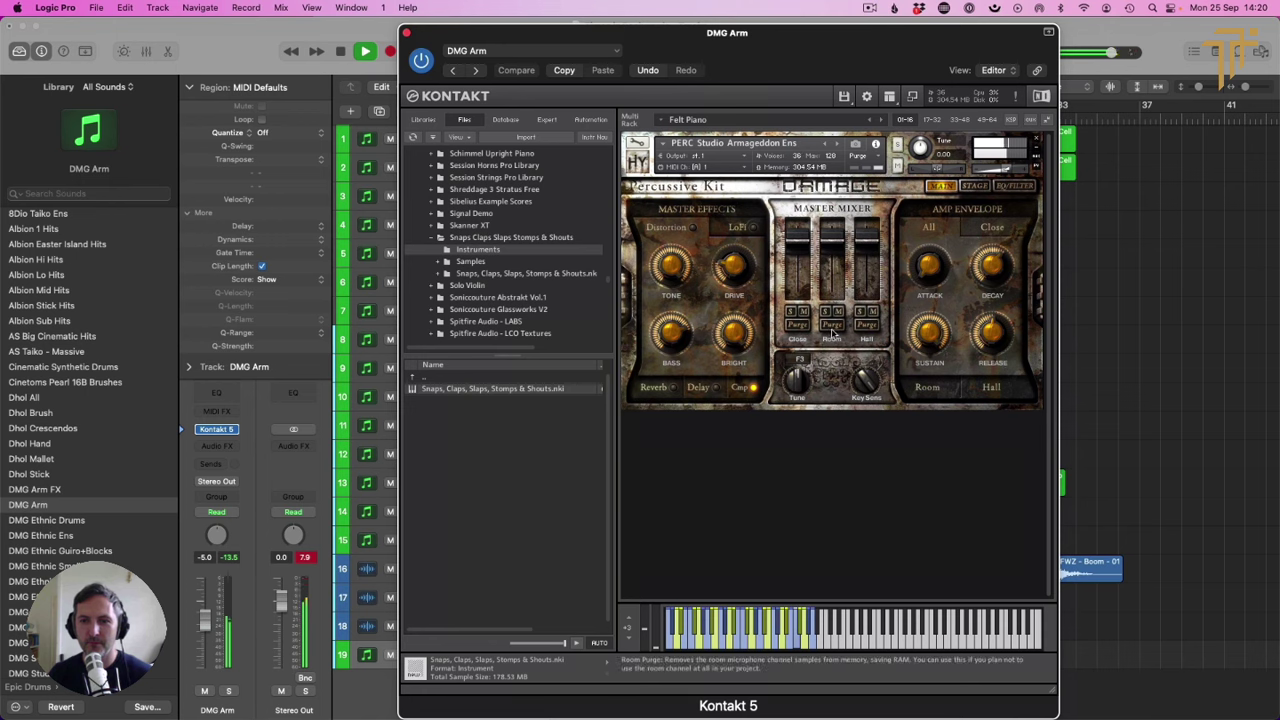
drag(832, 236, 831, 292)
click(405, 33)
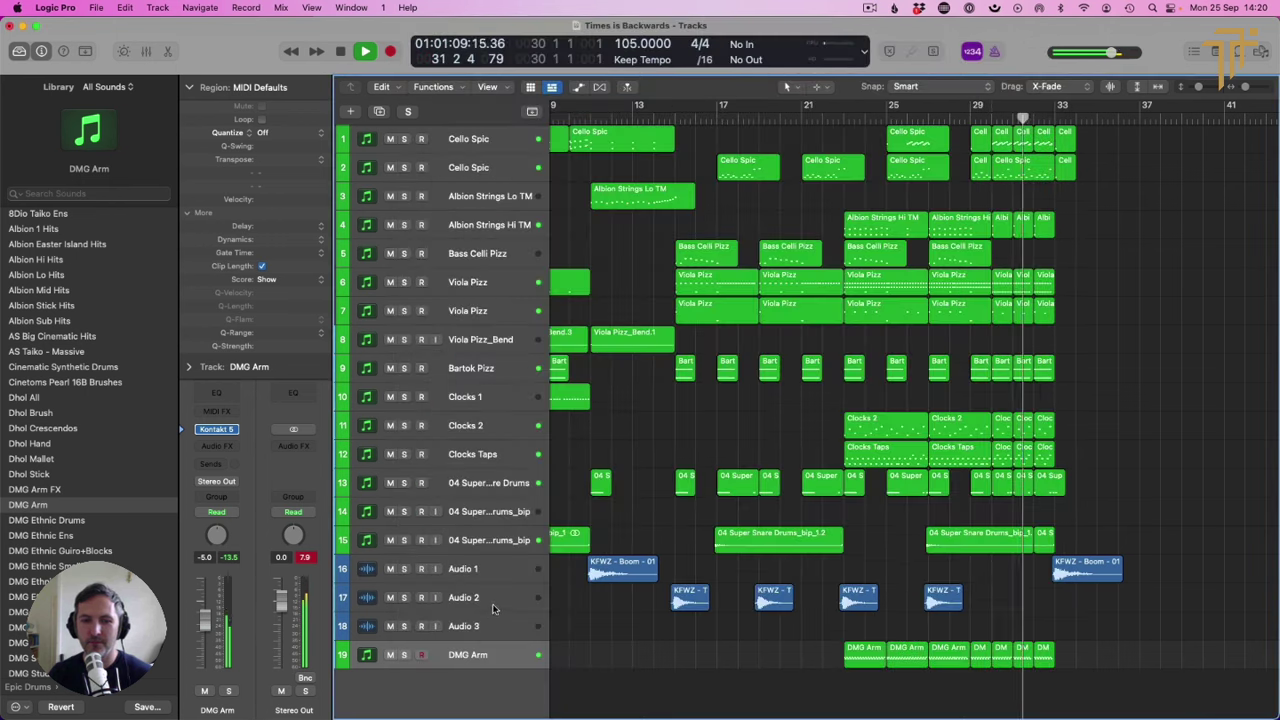
click(1143, 386)
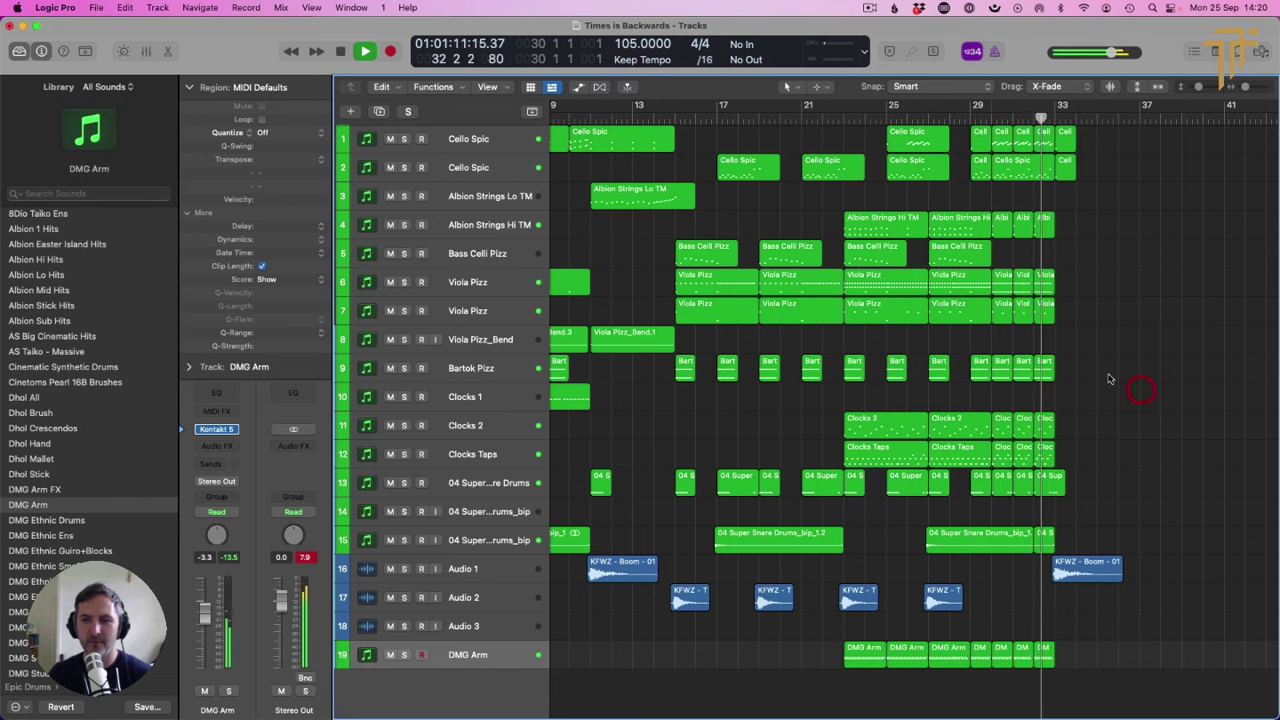
click(862, 197)
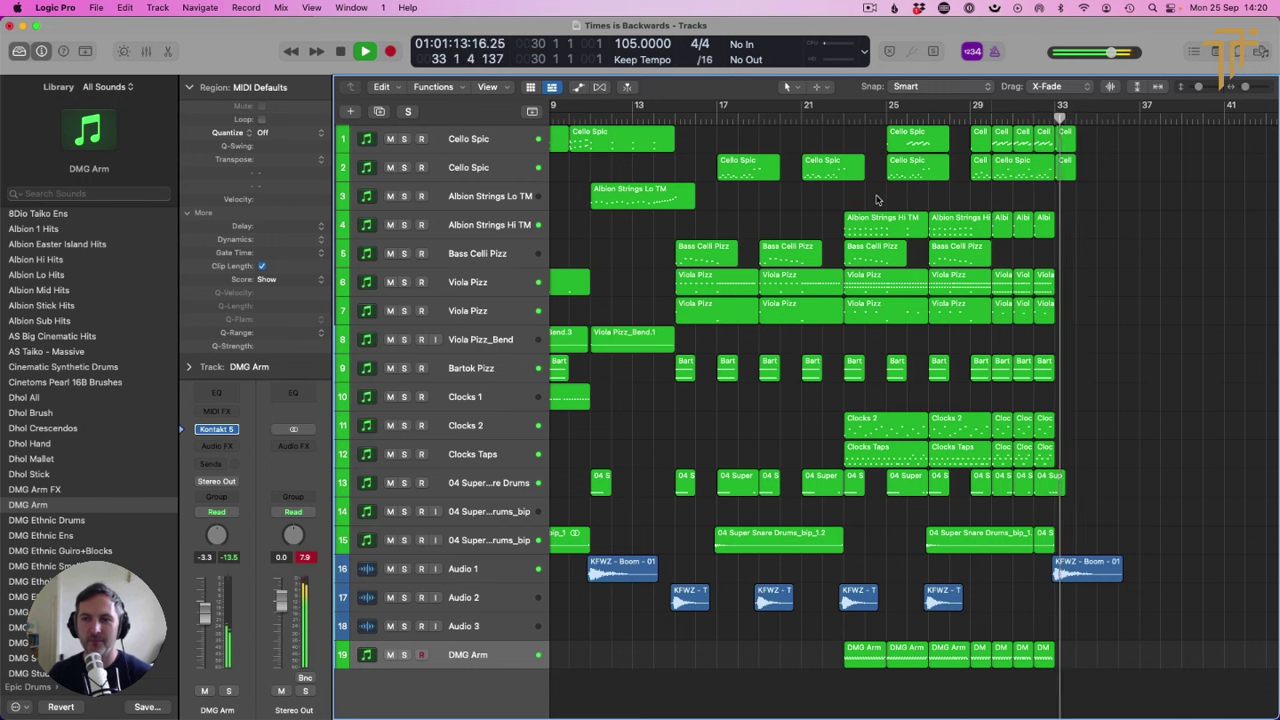
key(space)
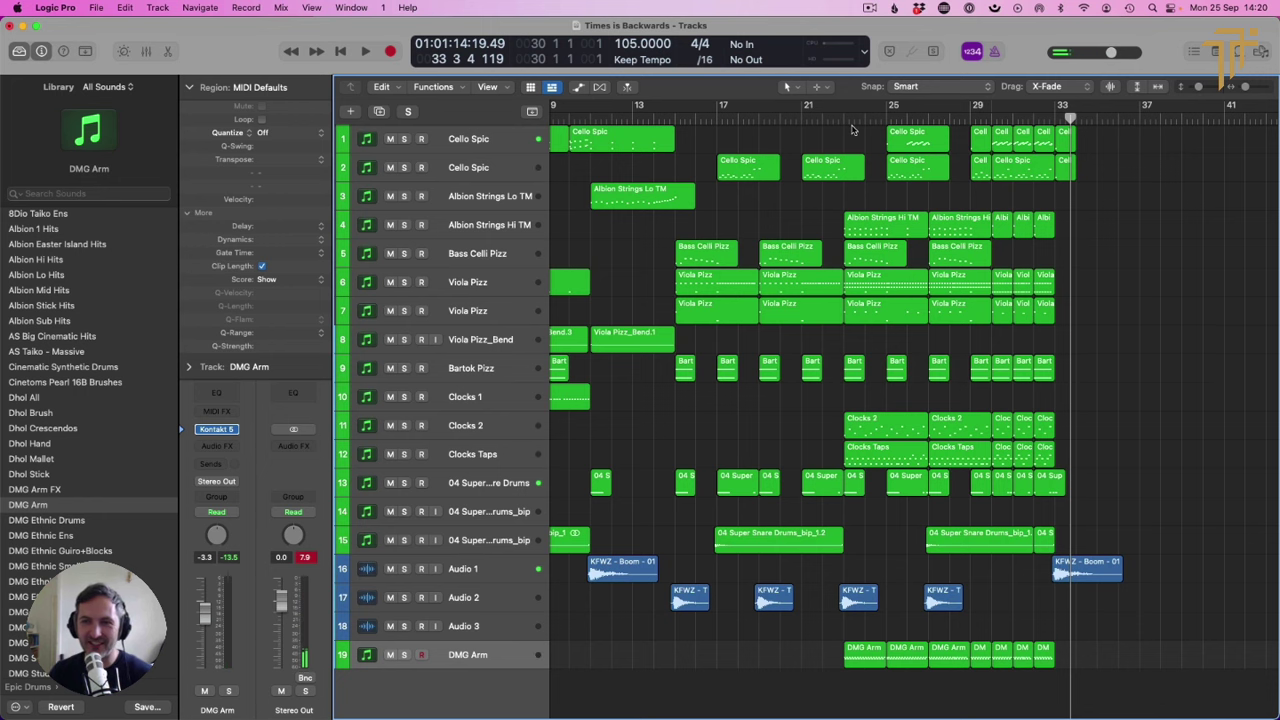
Step: Move all regions from bar 23 onward half a bar later and audition the transition from about bar 22
drag(852, 130, 1236, 683)
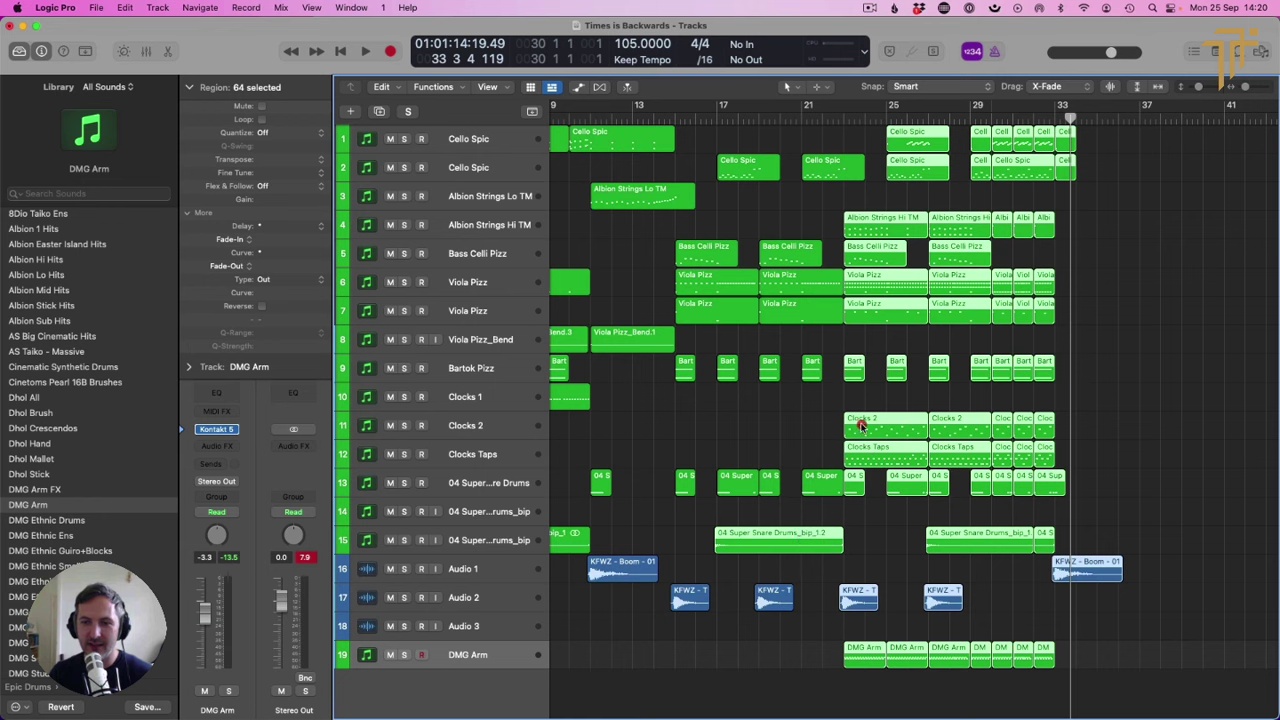
drag(860, 425, 870, 425)
click(833, 118)
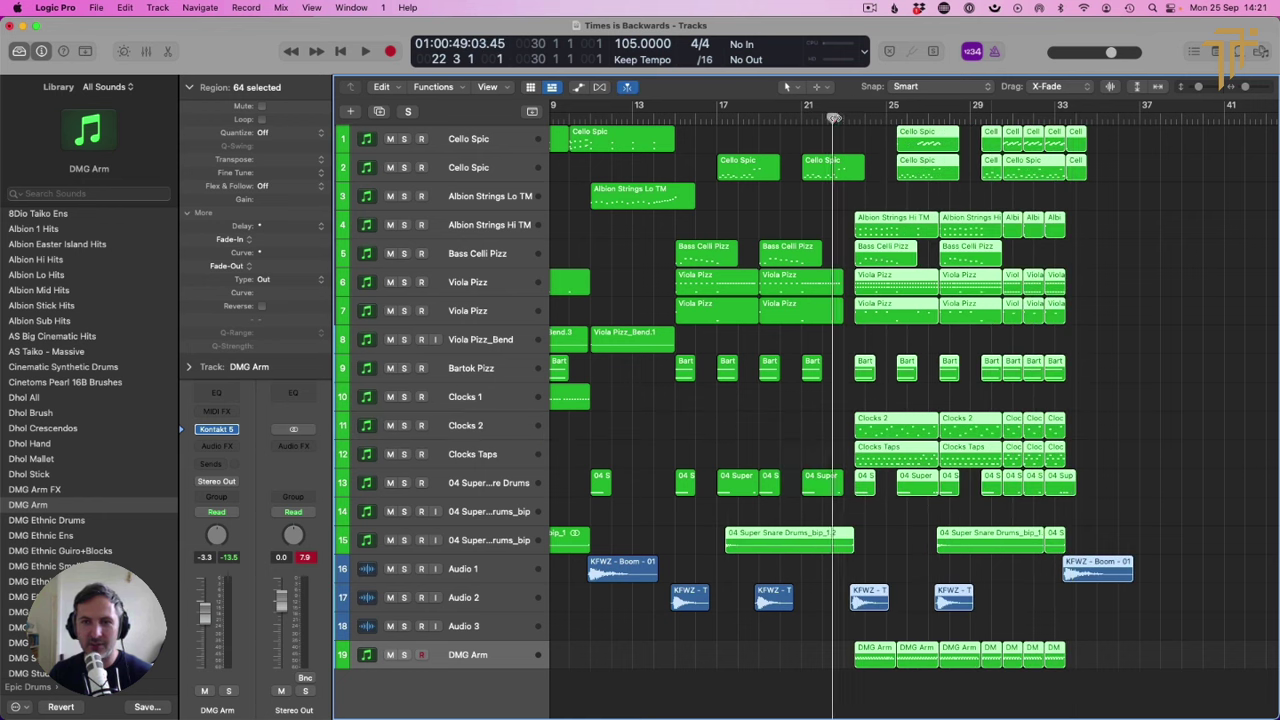
key(space)
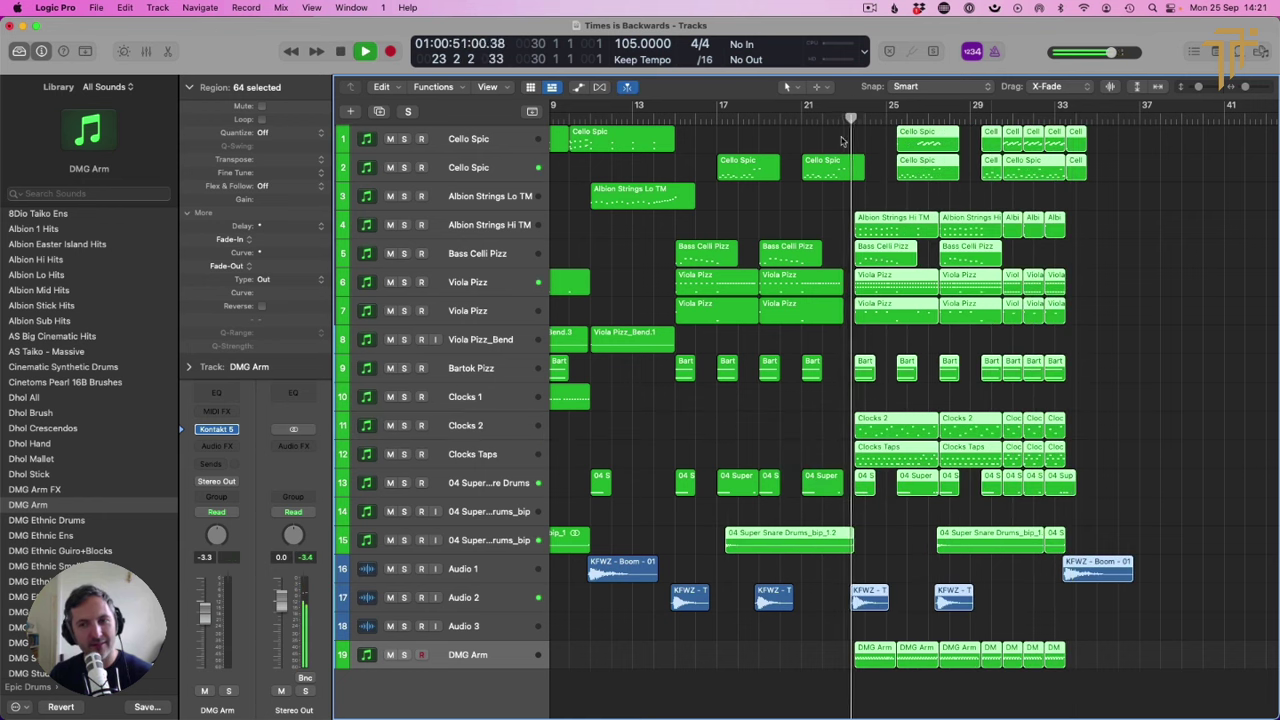
Step: Split the second Cello Spic track's region at bar 23 and move the split-off part half a bar later
click(845, 168)
key(space)
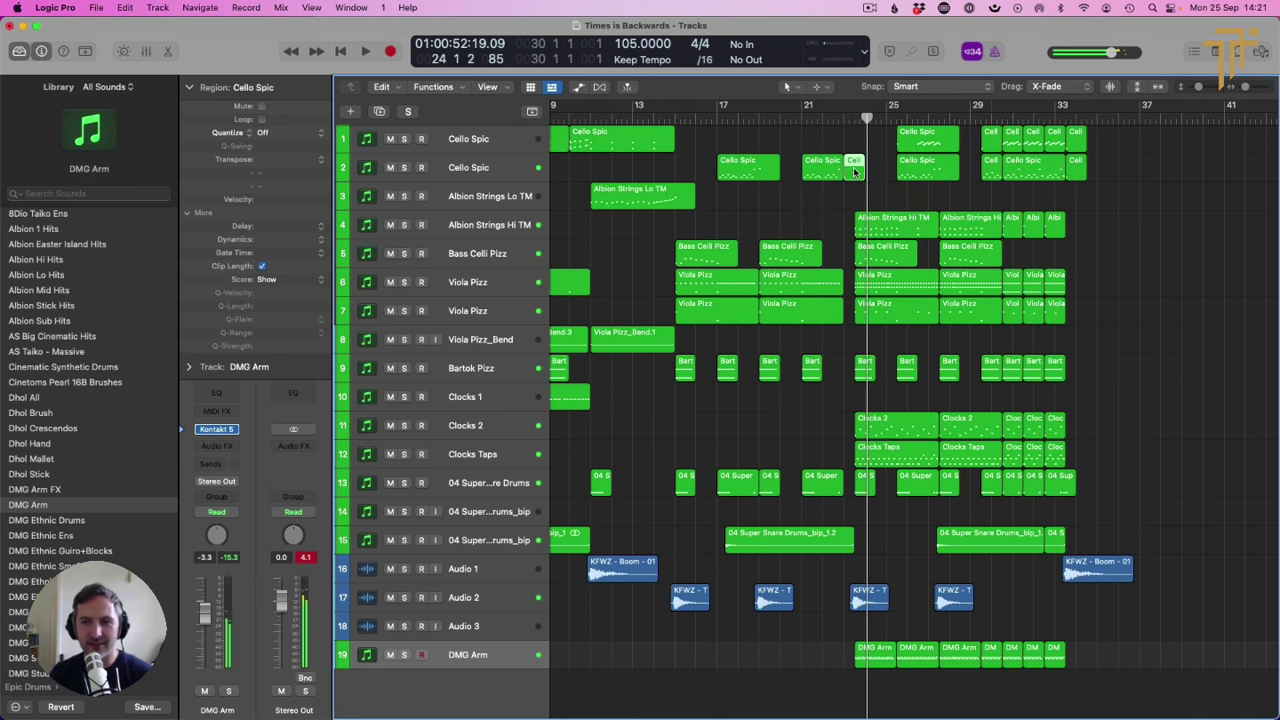
drag(855, 172, 865, 168)
click(840, 194)
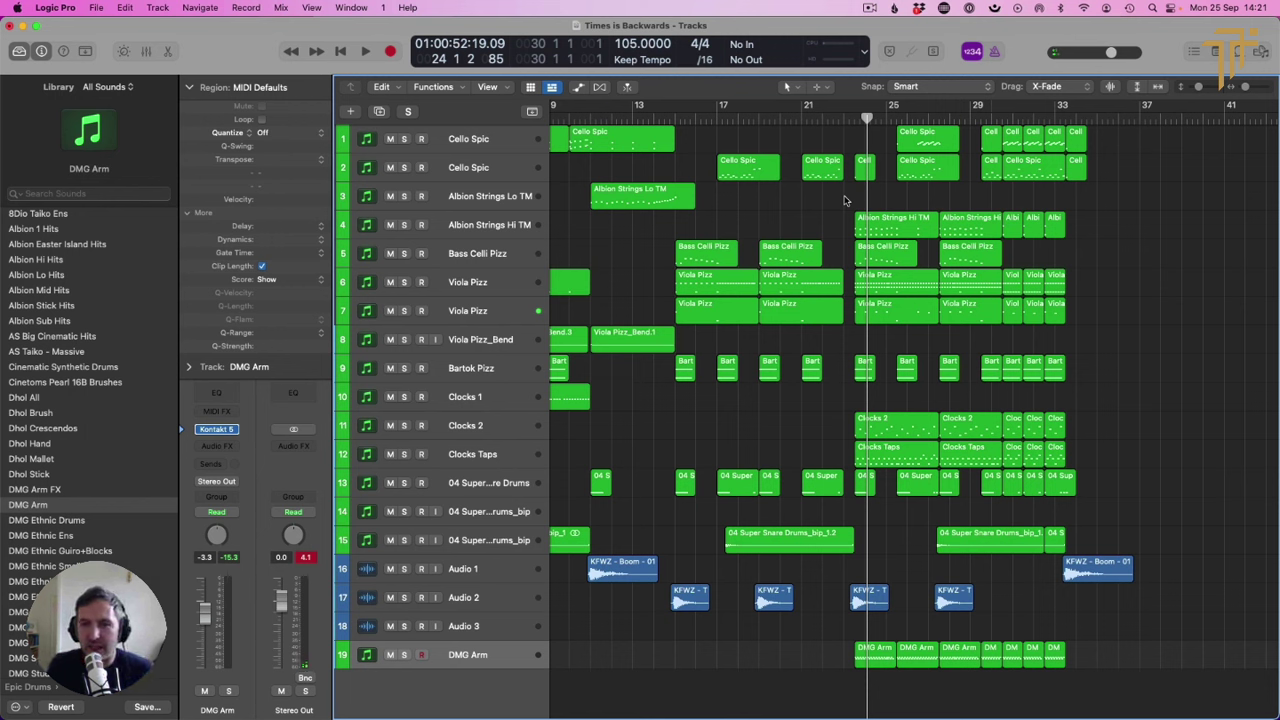
Step: Audition the Bass Celli Pizz track in solo from bar 15 to about bar 17, then turn its solo off
click(676, 117)
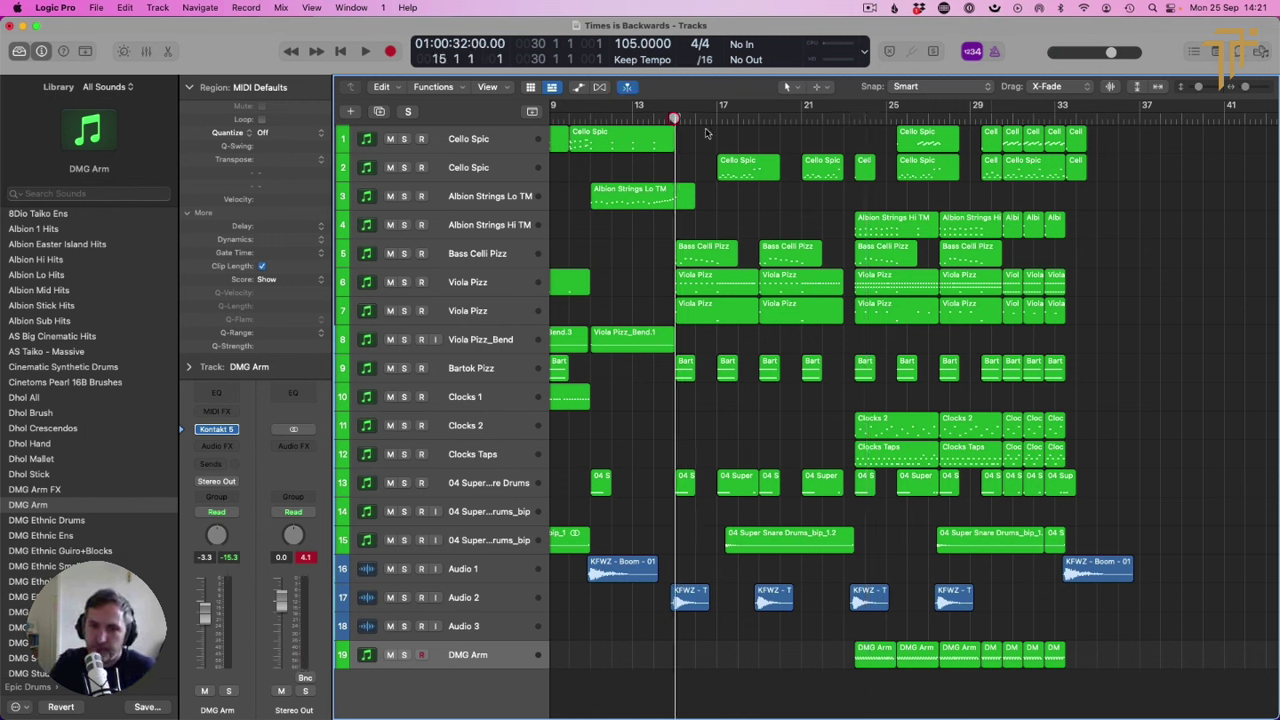
click(404, 254)
key(space)
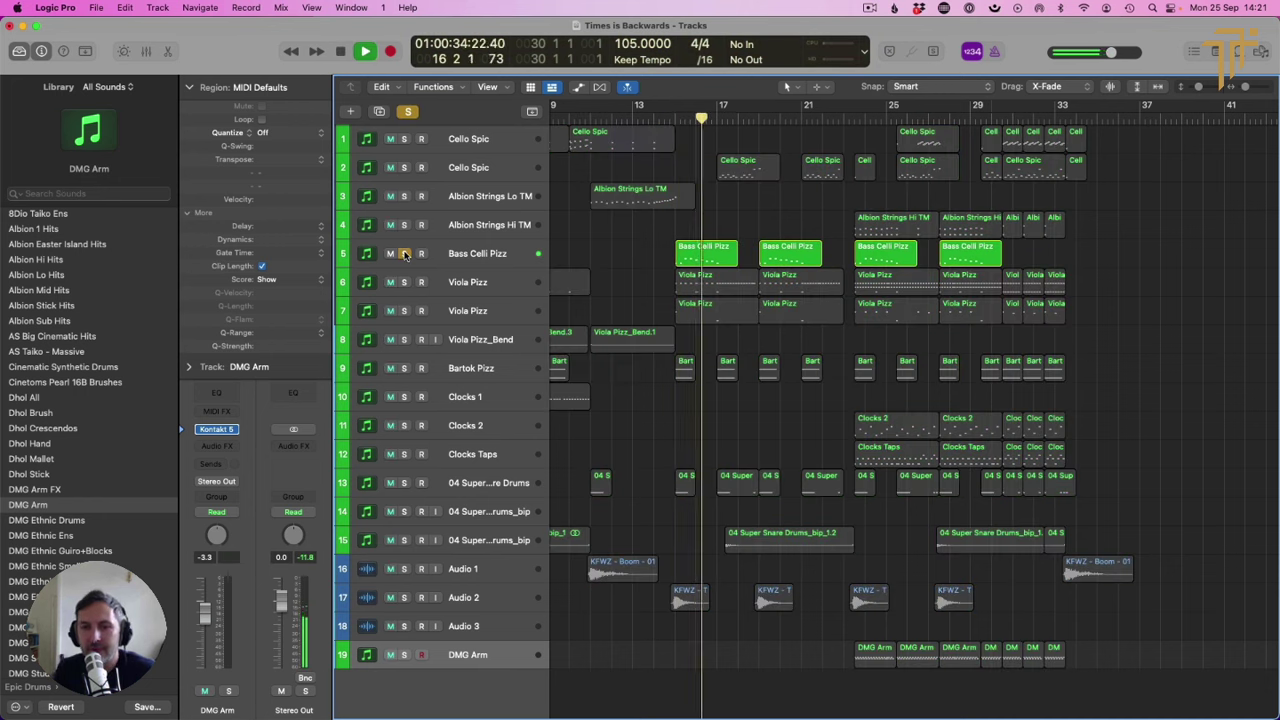
key(space)
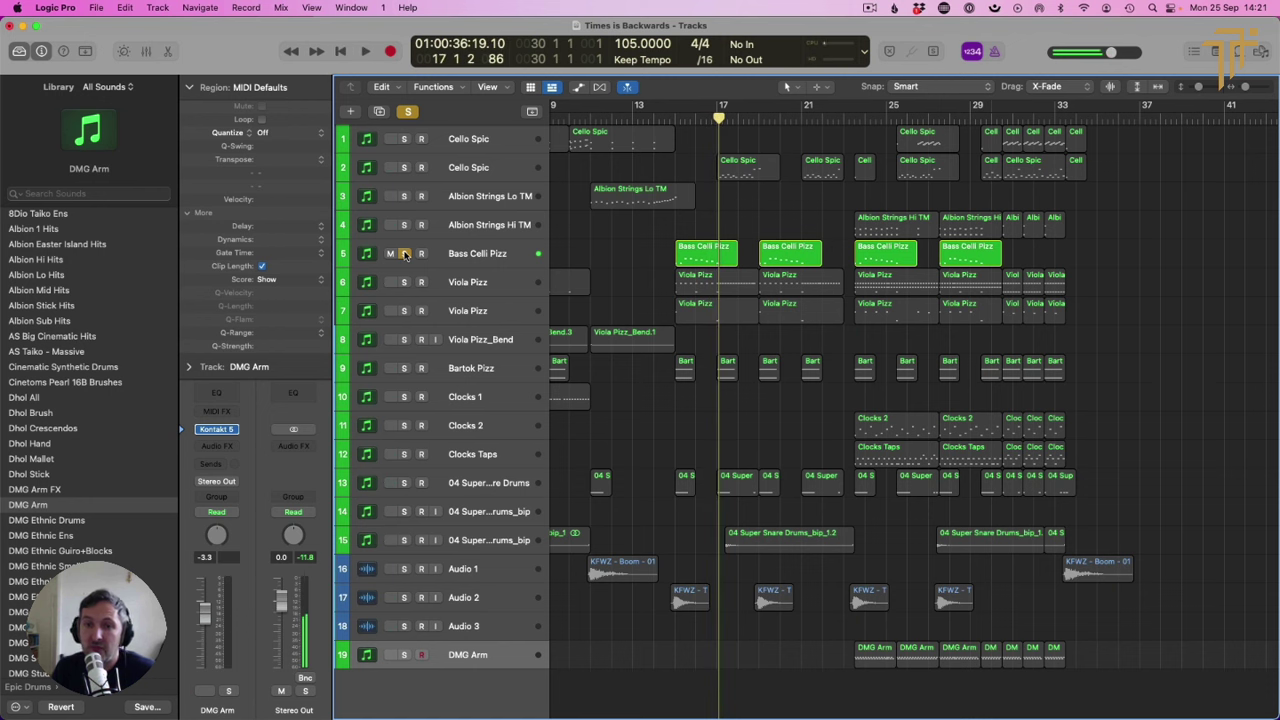
click(404, 256)
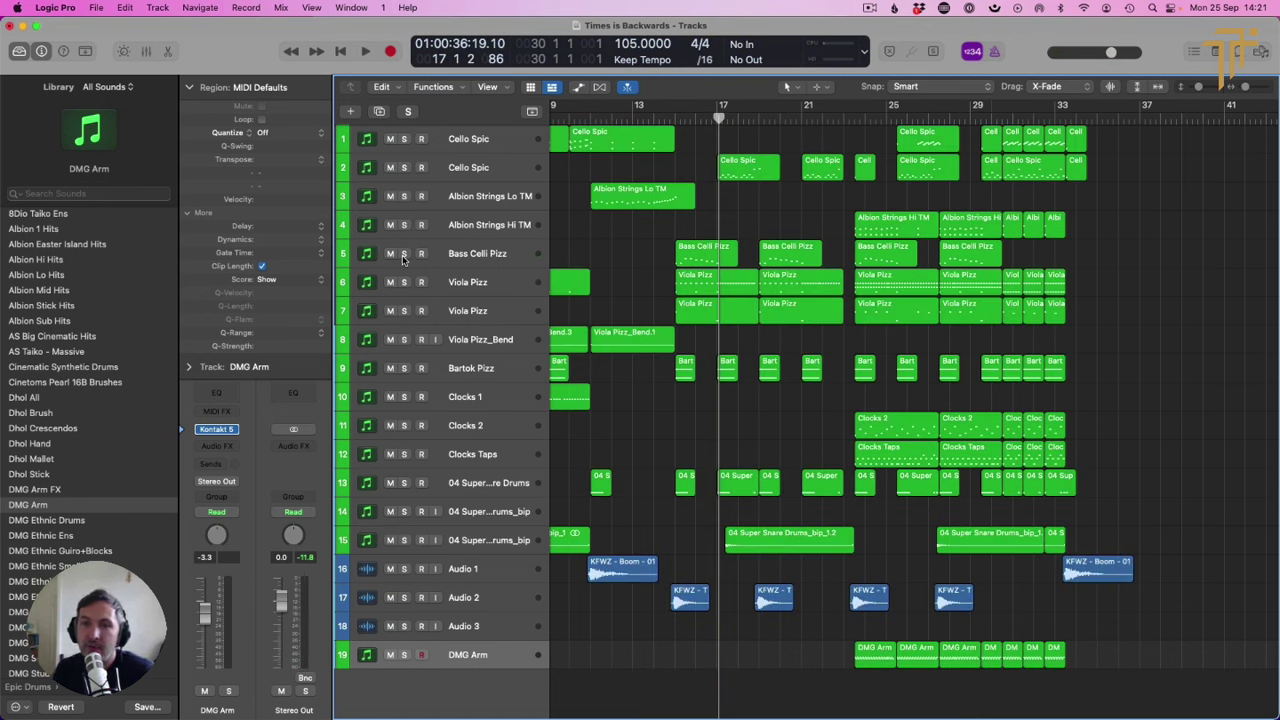
Step: Audition the second Cello Spic track in solo from bar 17 to about bar 19, then turn its solo off
click(404, 167)
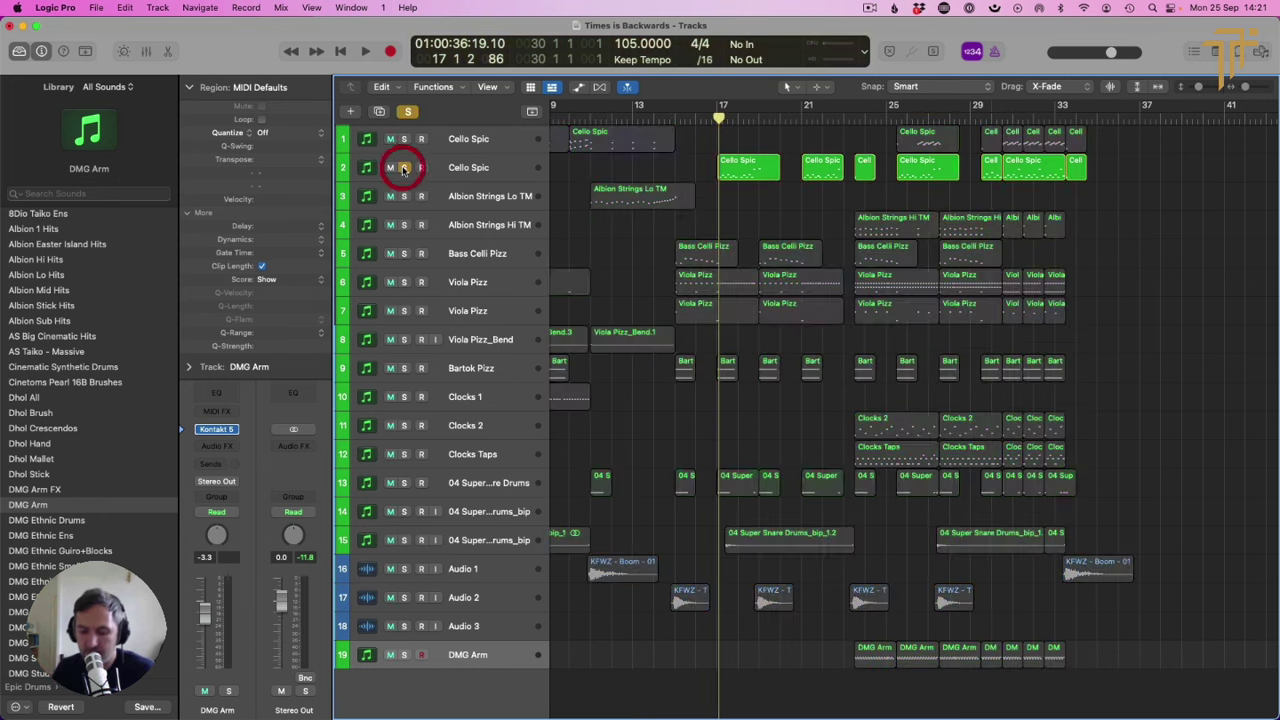
key(space)
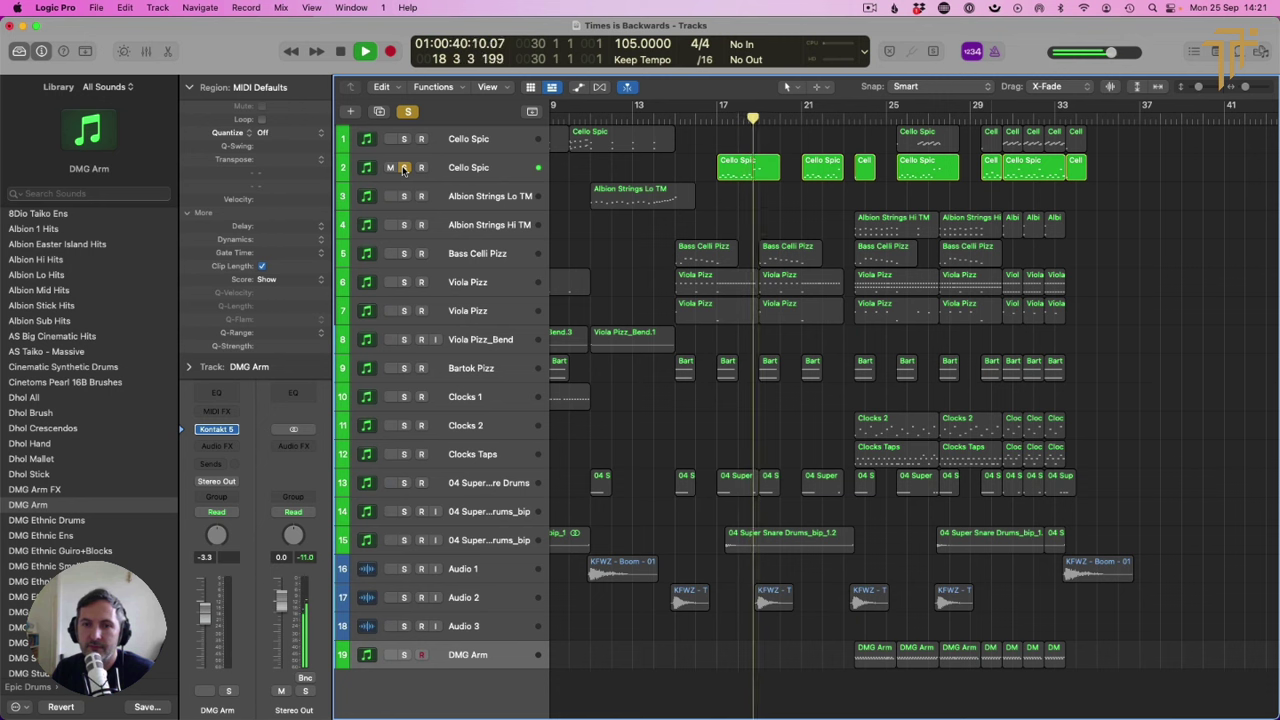
key(space)
click(404, 167)
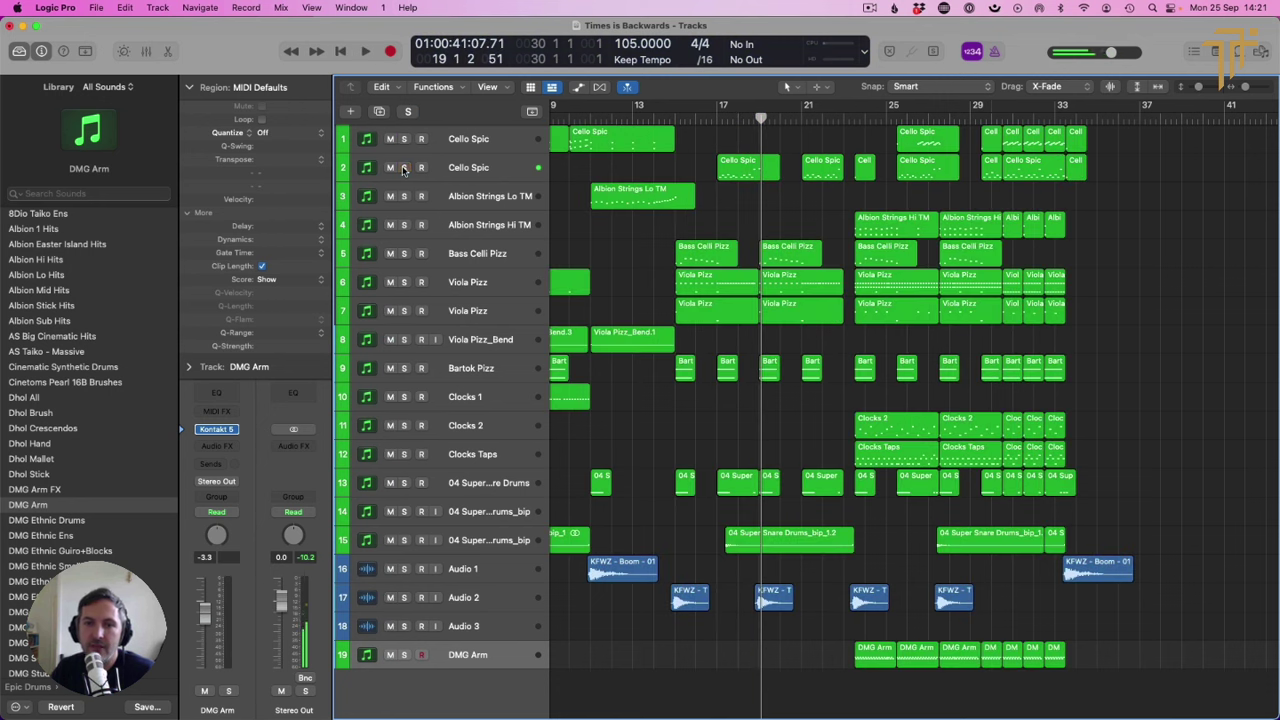
click(404, 167)
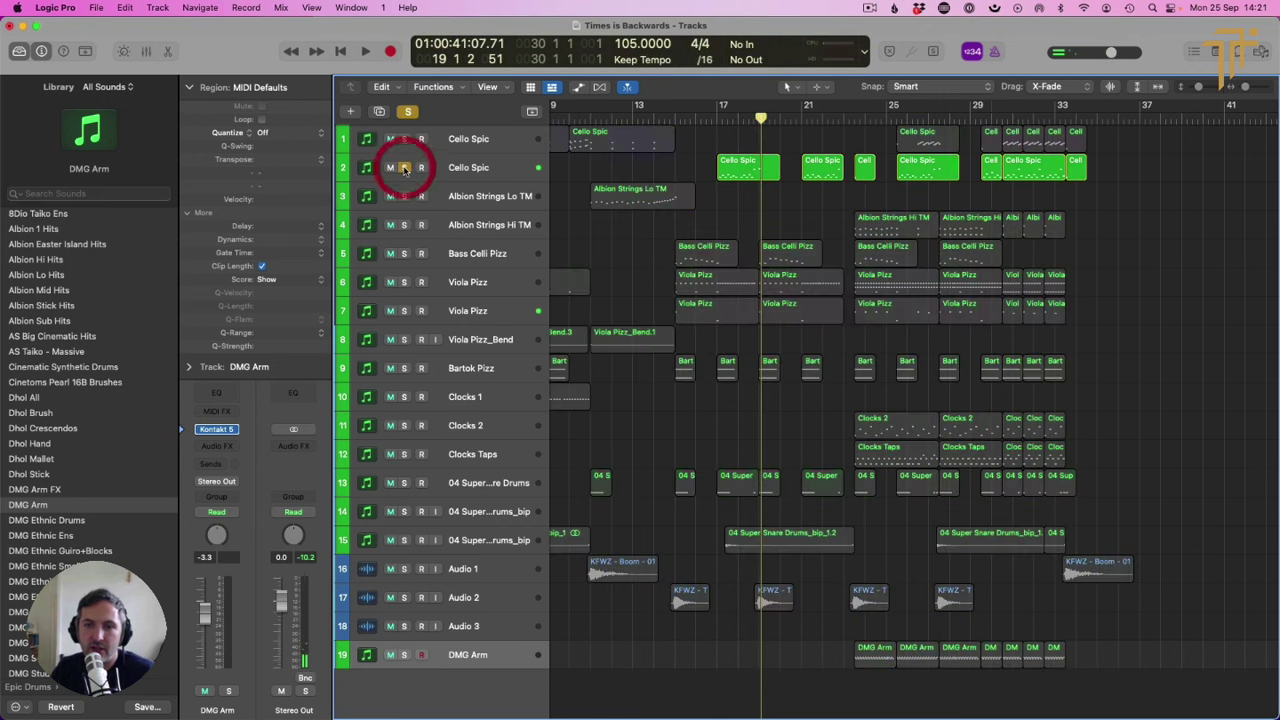
click(404, 167)
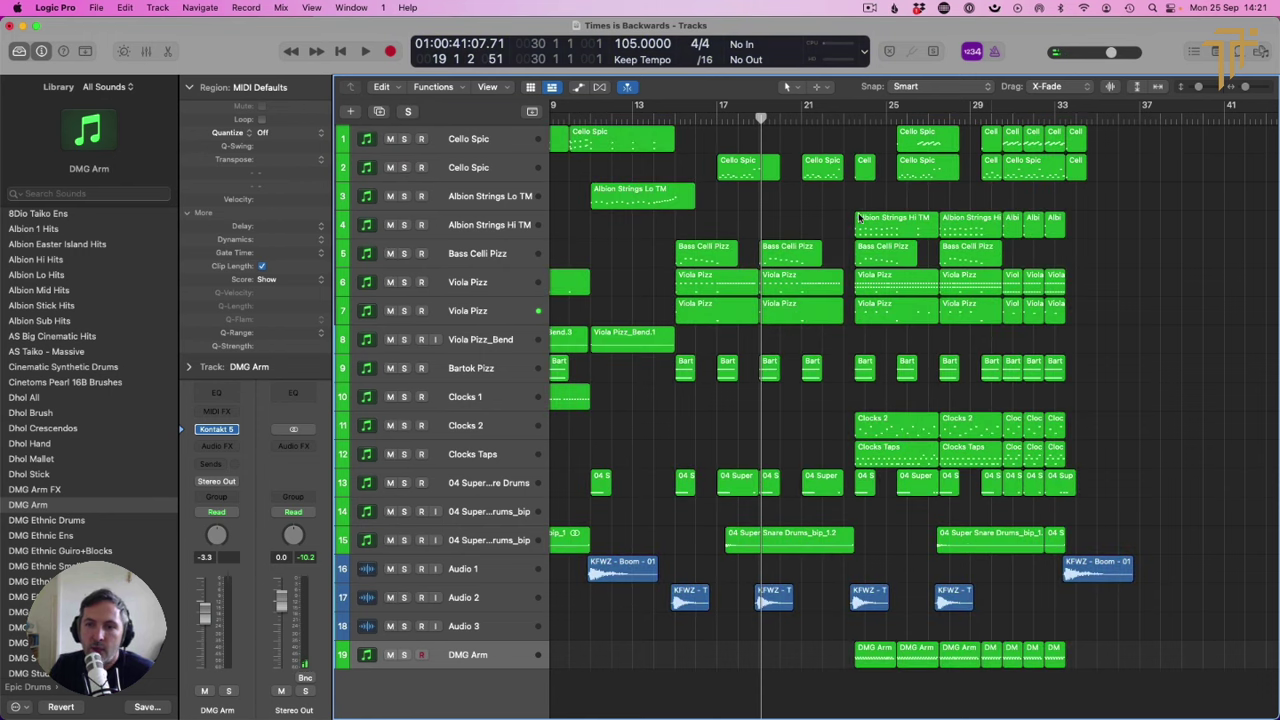
Step: Audition the Albion Strings Hi TM and first Cello Spic tracks in solo from bar 23 to about bar 27, then clear both solos
click(851, 119)
click(404, 225)
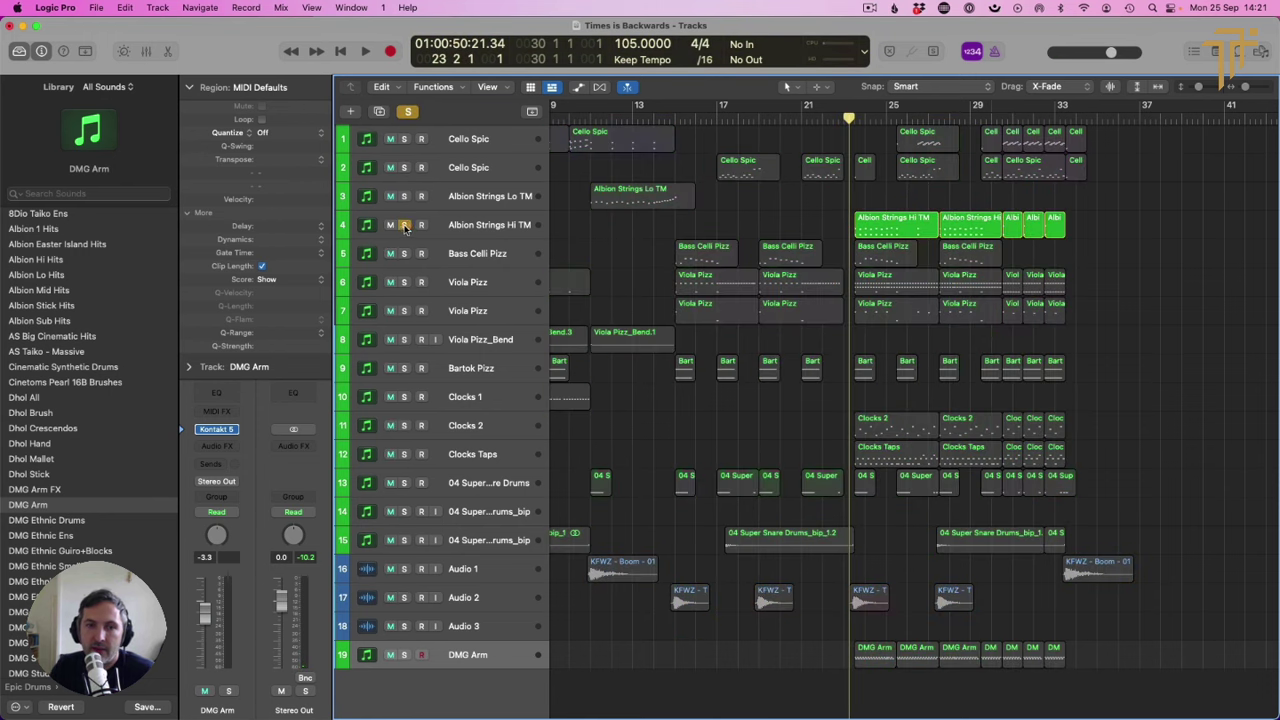
click(404, 139)
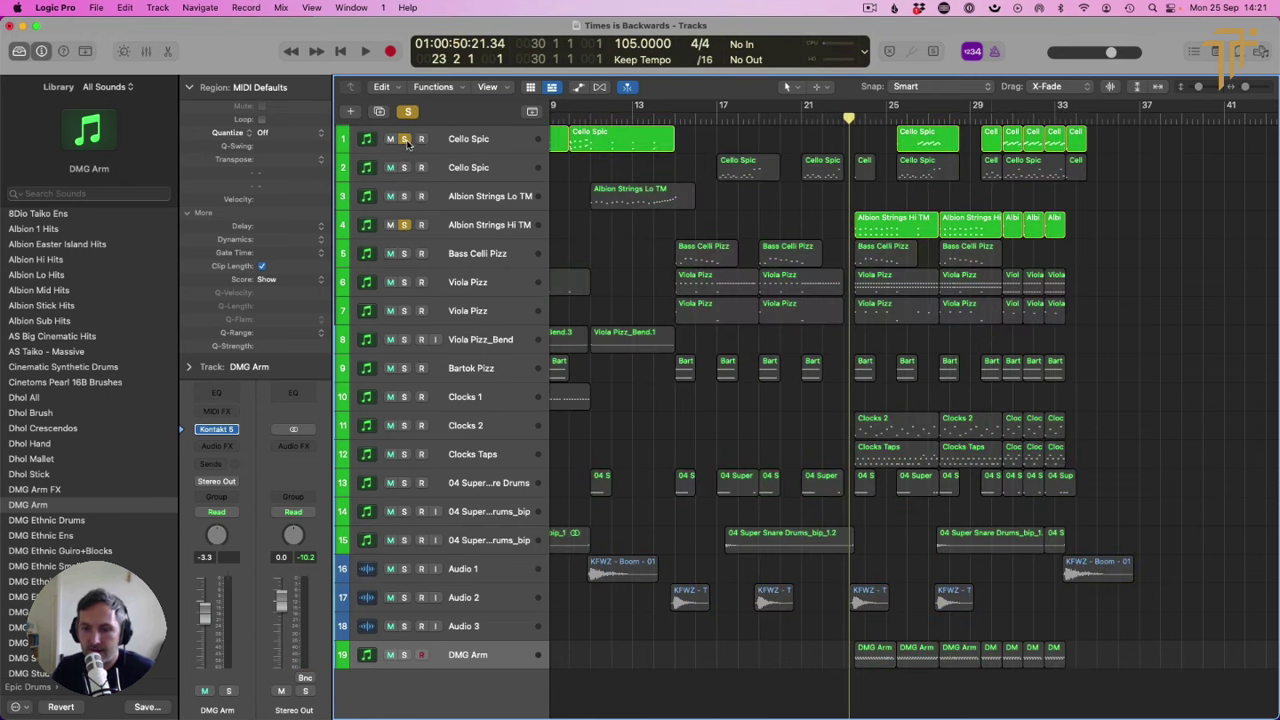
key(space)
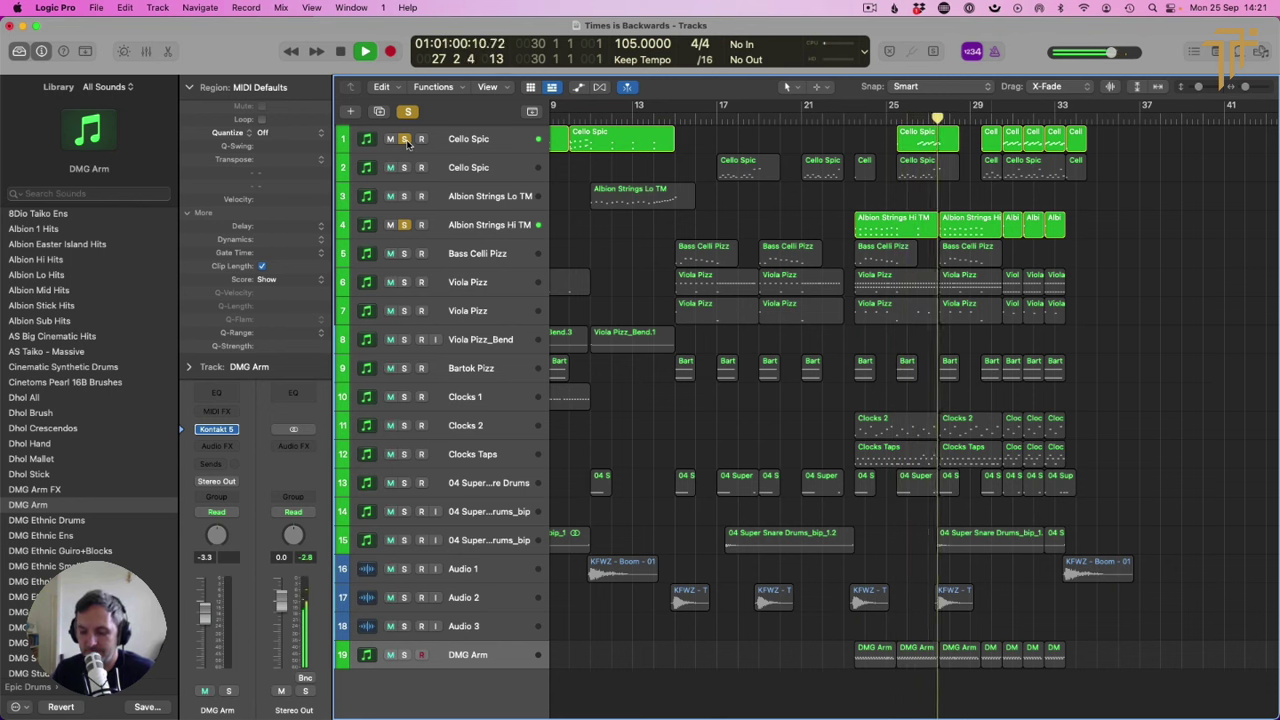
click(404, 139)
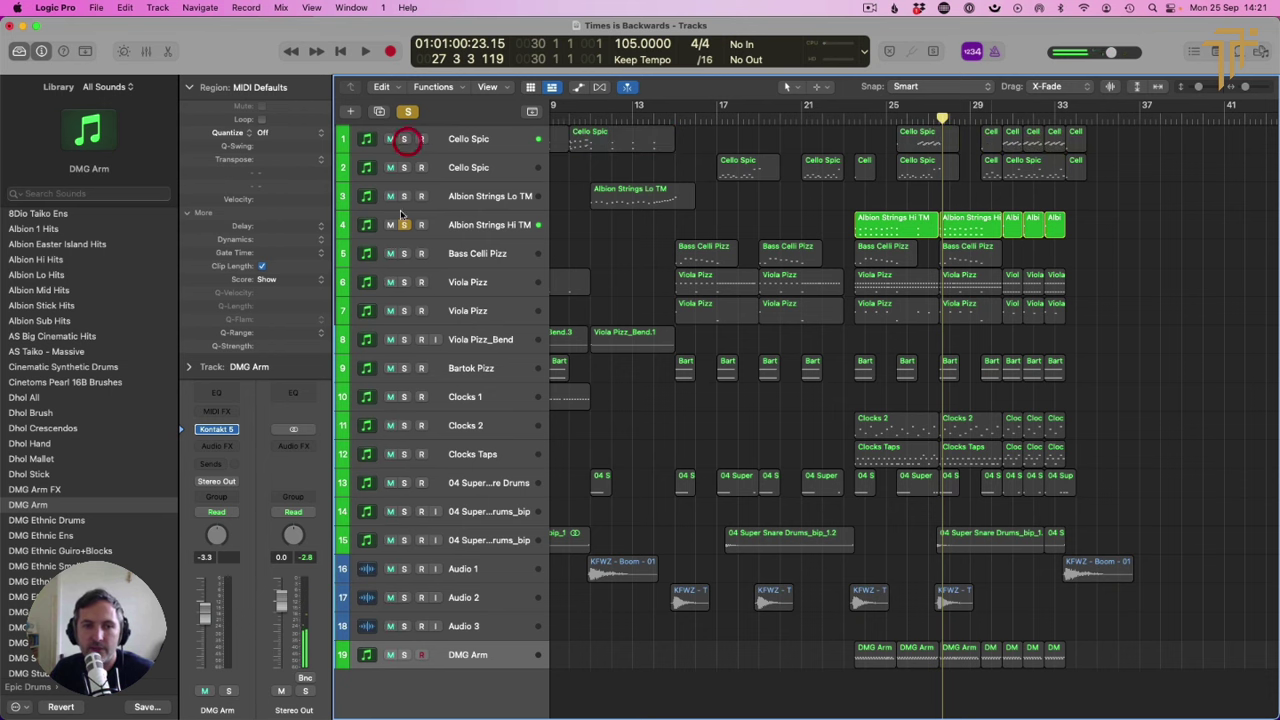
click(405, 228)
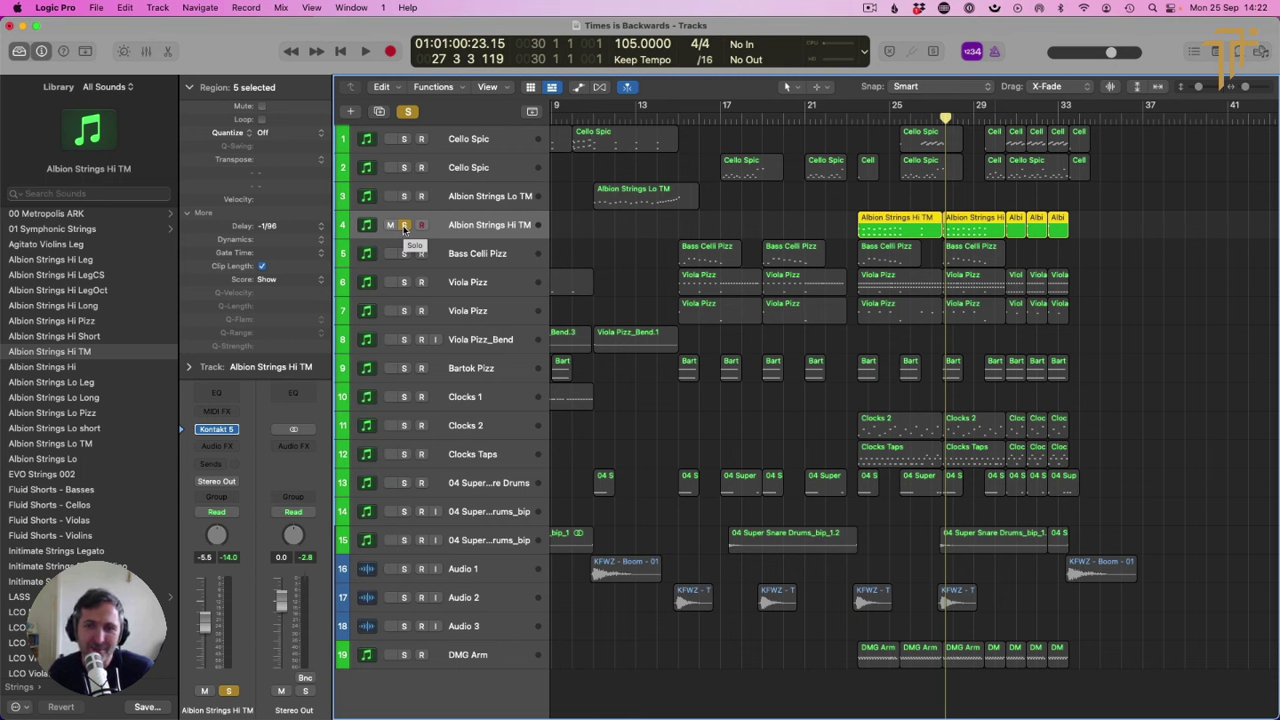
click(404, 225)
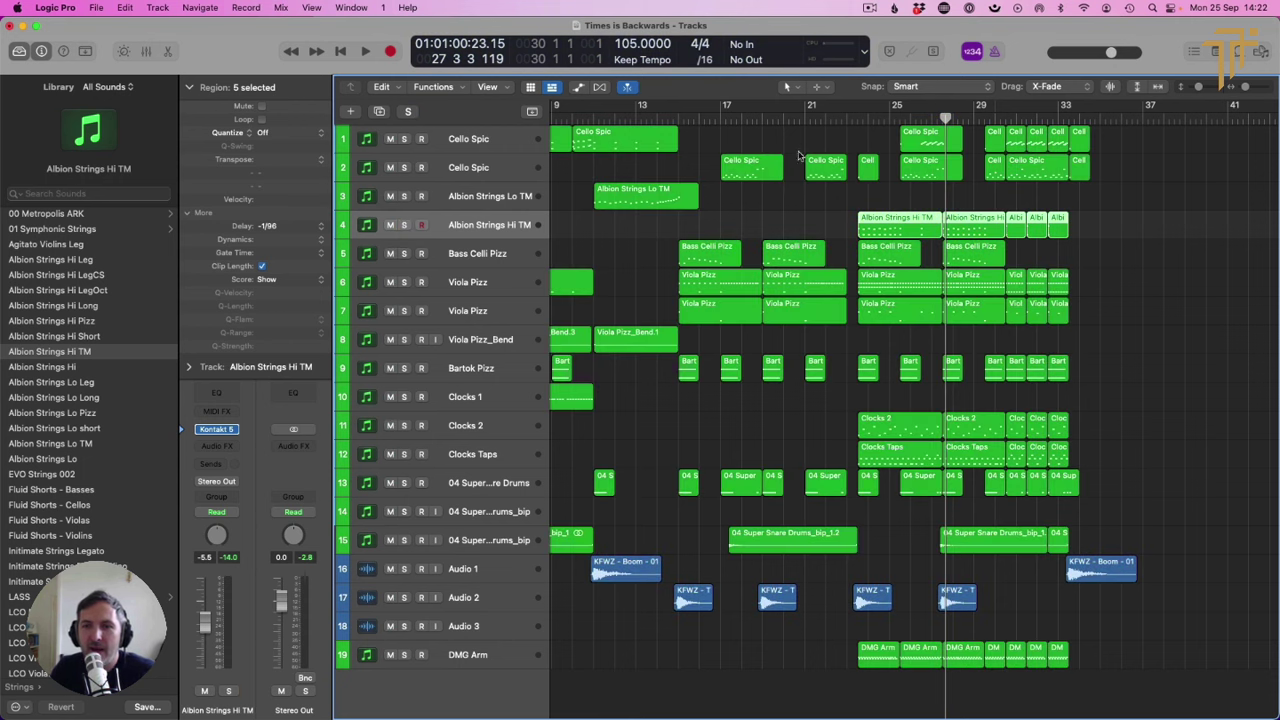
Step: Audition both Cello Spic tracks, Albion Strings Hi TM and Bass Celli Pizz soloed together from bar 23 to about bar 28, then clear the solos
click(852, 119)
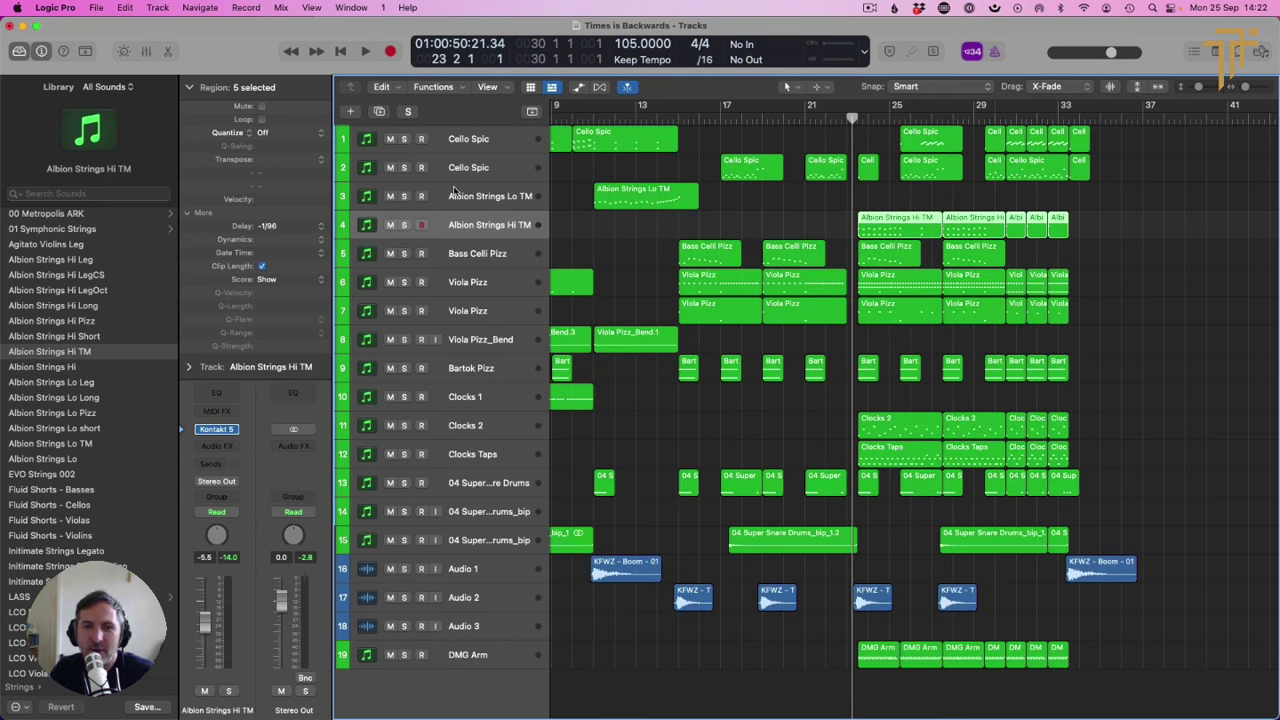
click(404, 167)
click(404, 139)
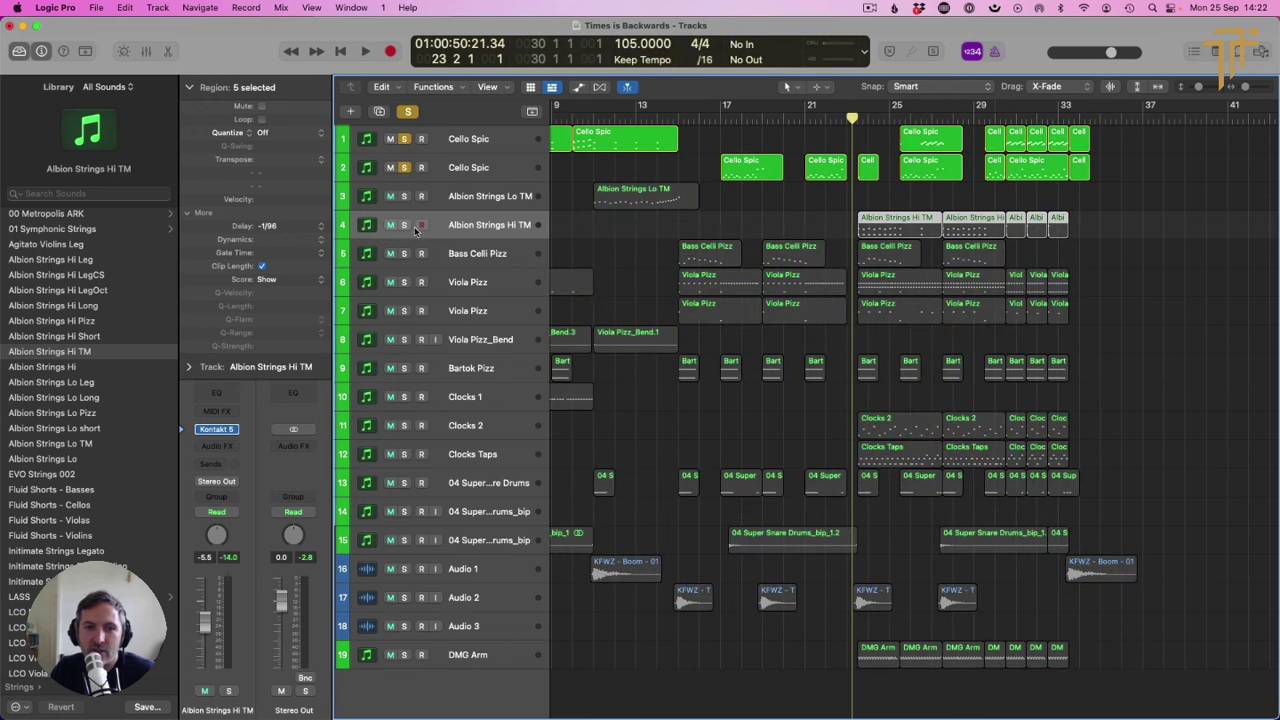
click(404, 225)
click(404, 254)
key(space)
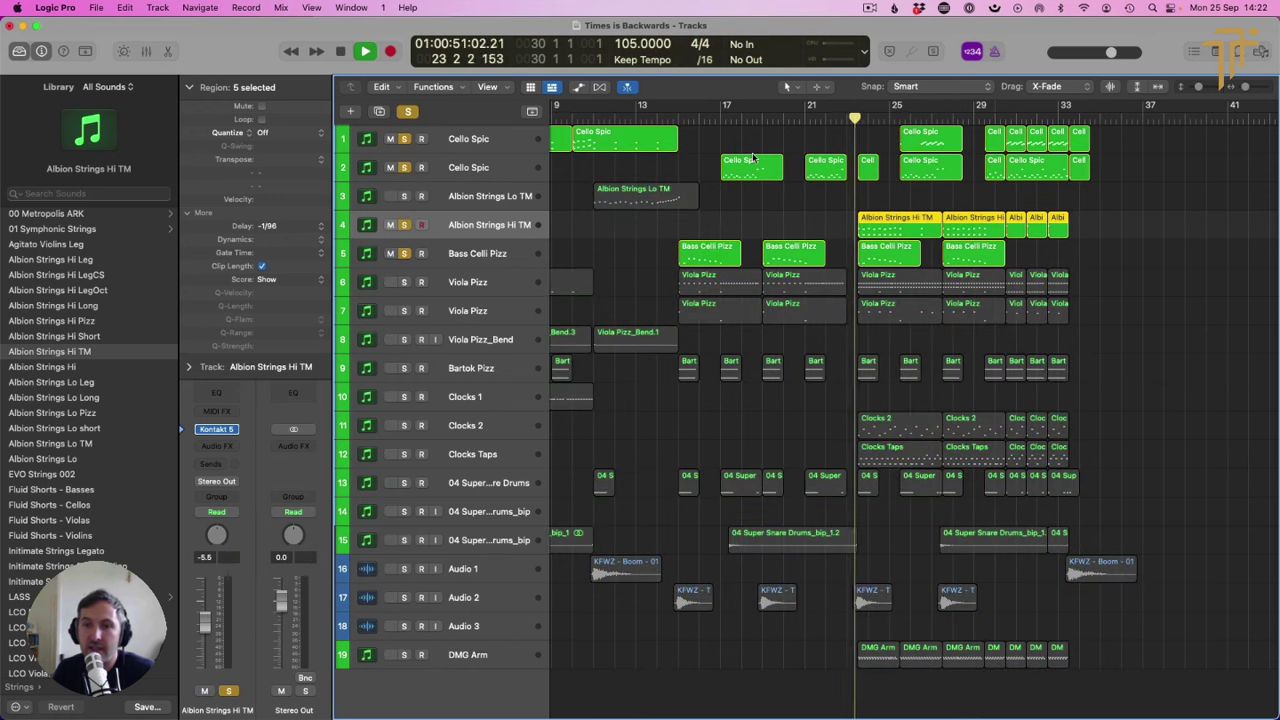
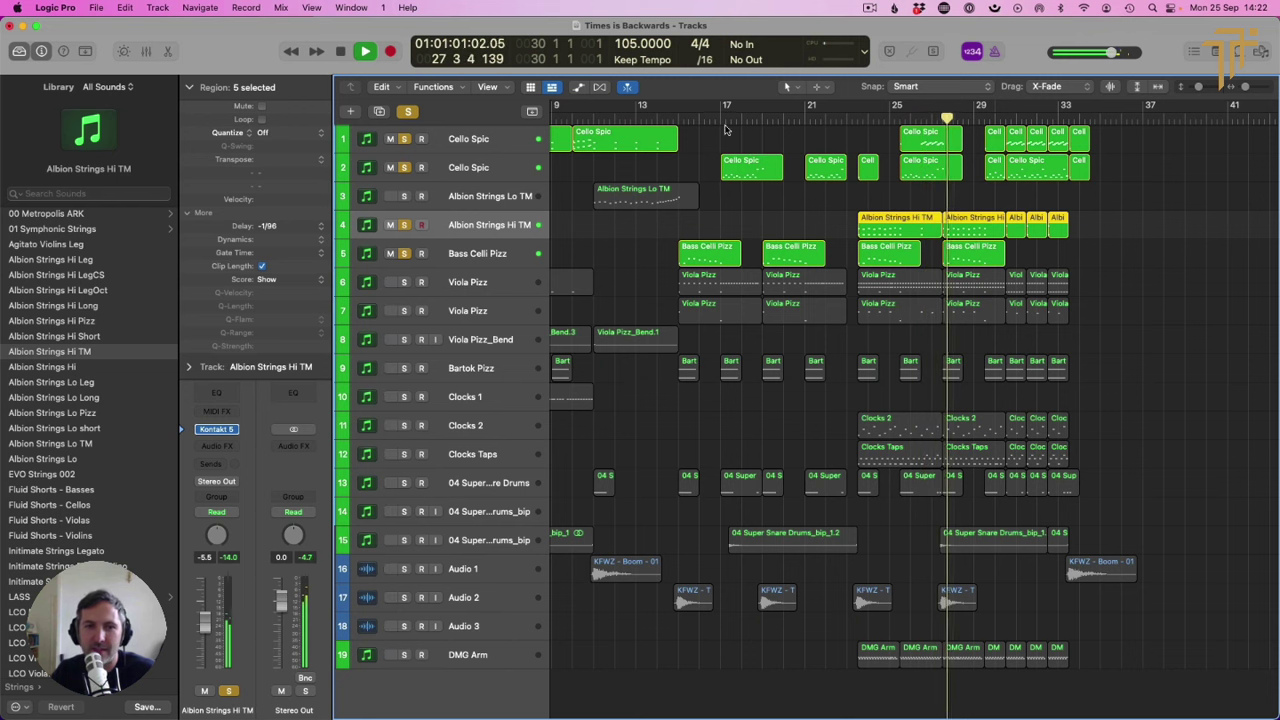
key(space)
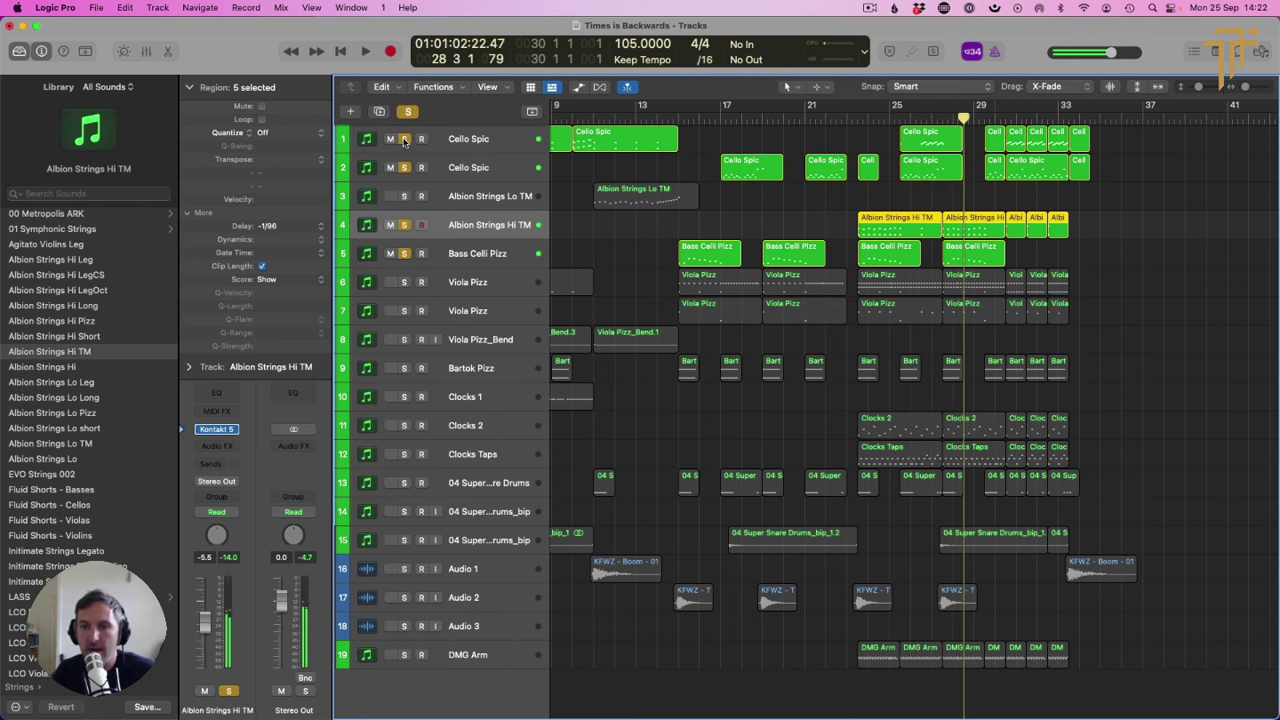
drag(407, 146, 427, 265)
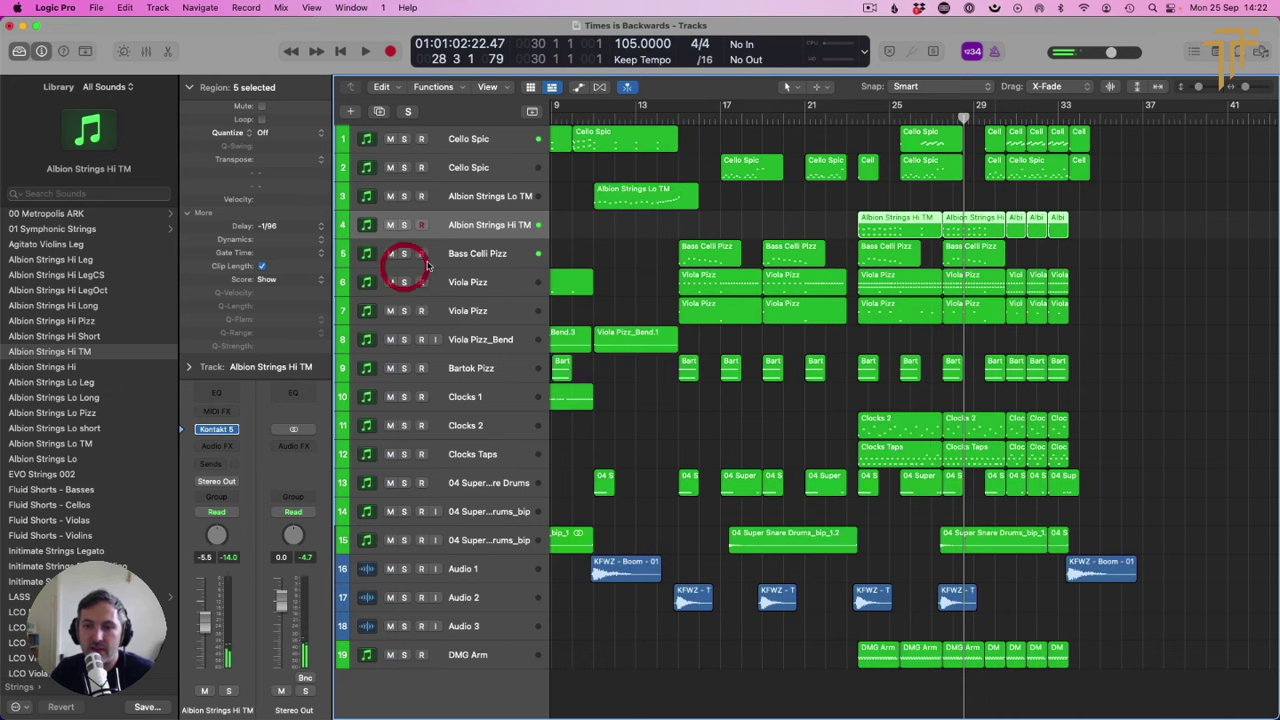
Step: Solo the Clocks 2, Clocks Taps and DMG Arm tracks and play them from bar 23
drag(404, 425, 406, 455)
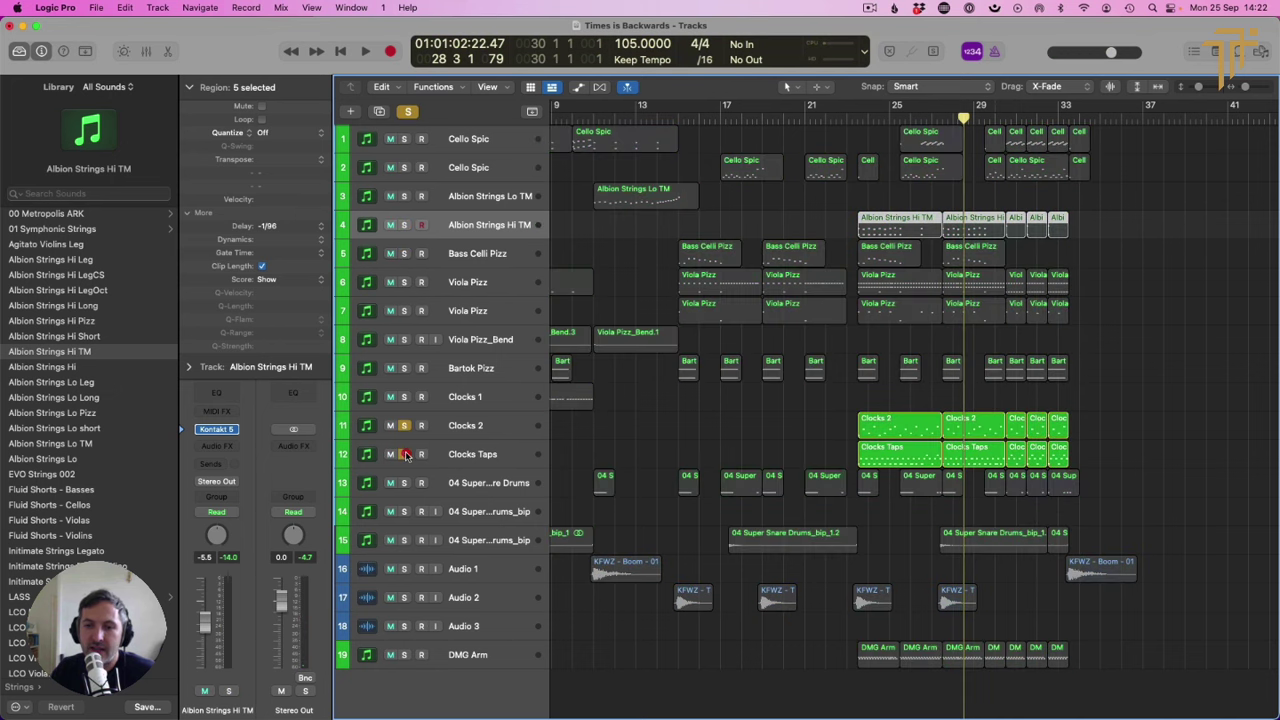
click(404, 654)
click(856, 118)
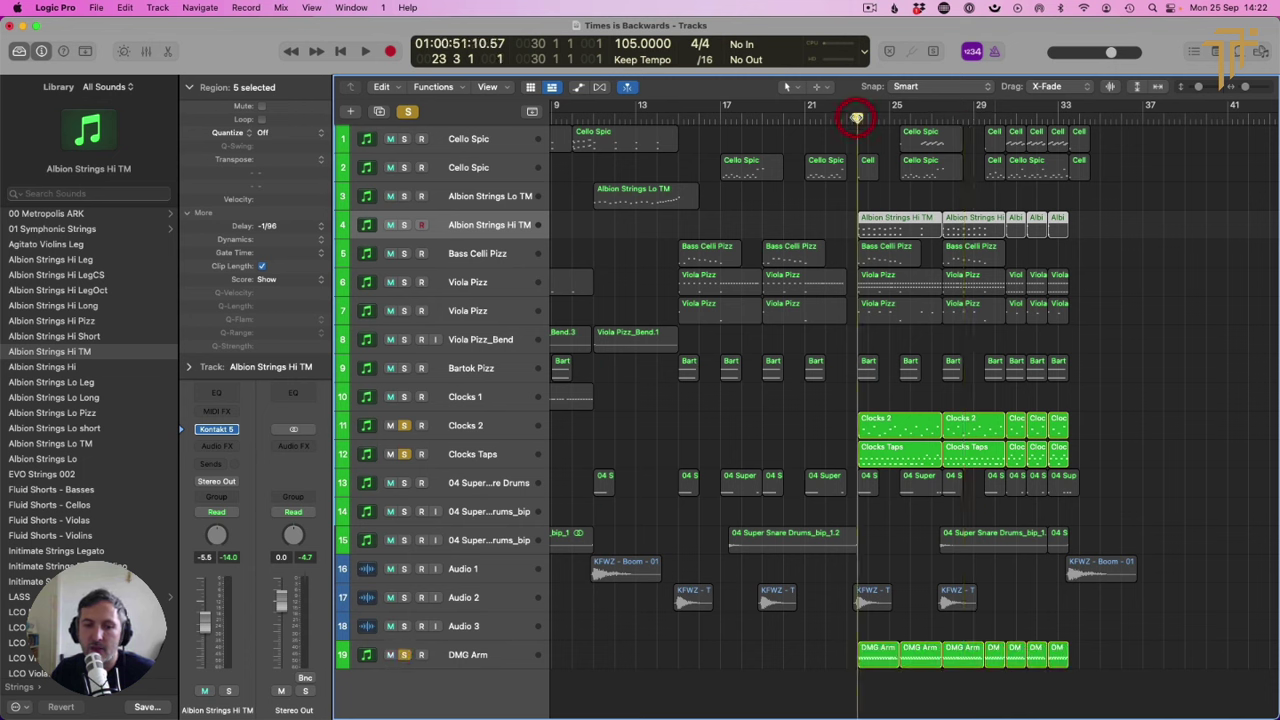
key(space)
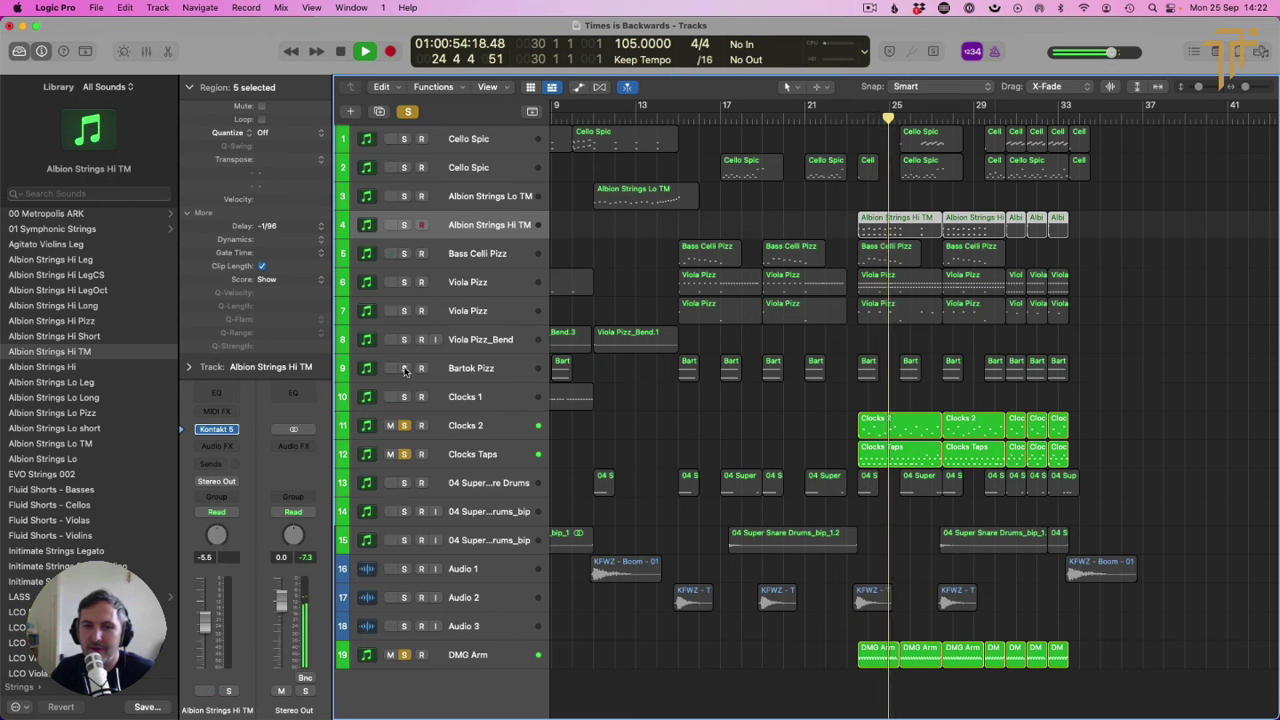
Step: Bring both Viola Pizz tracks into the soloed playback, then stop at about bar 28 and clear all solos
click(404, 282)
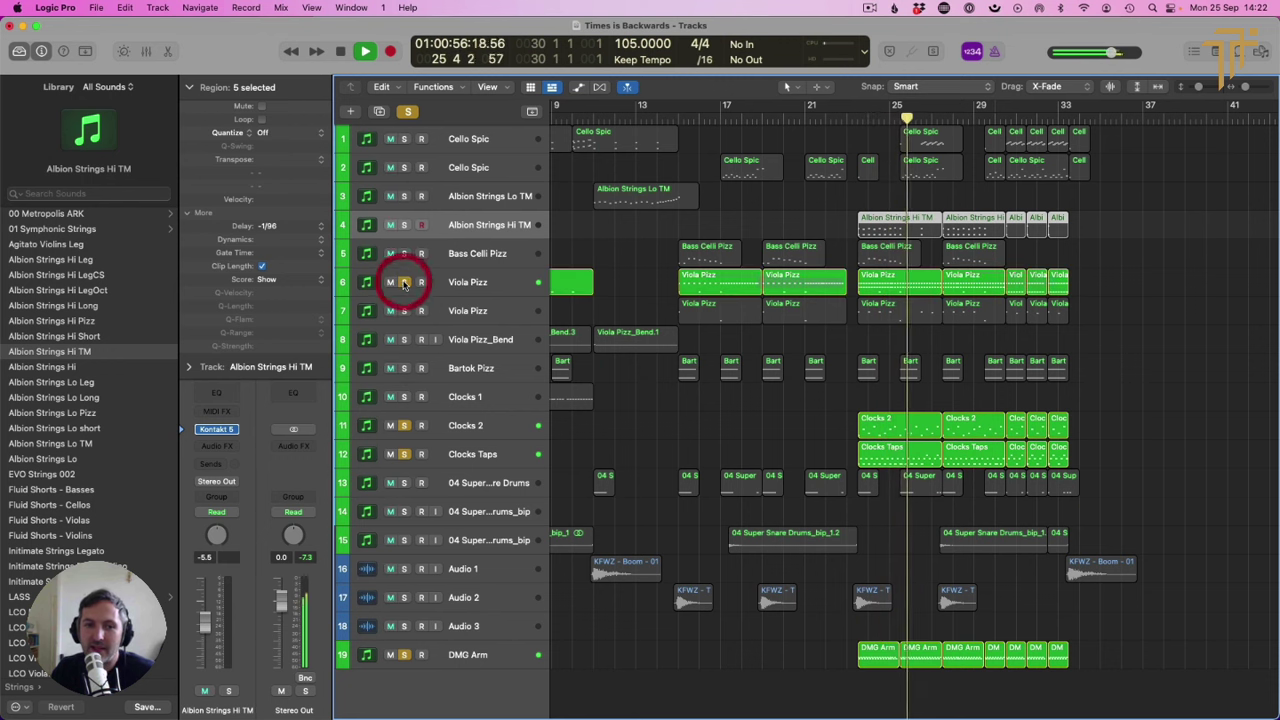
click(404, 311)
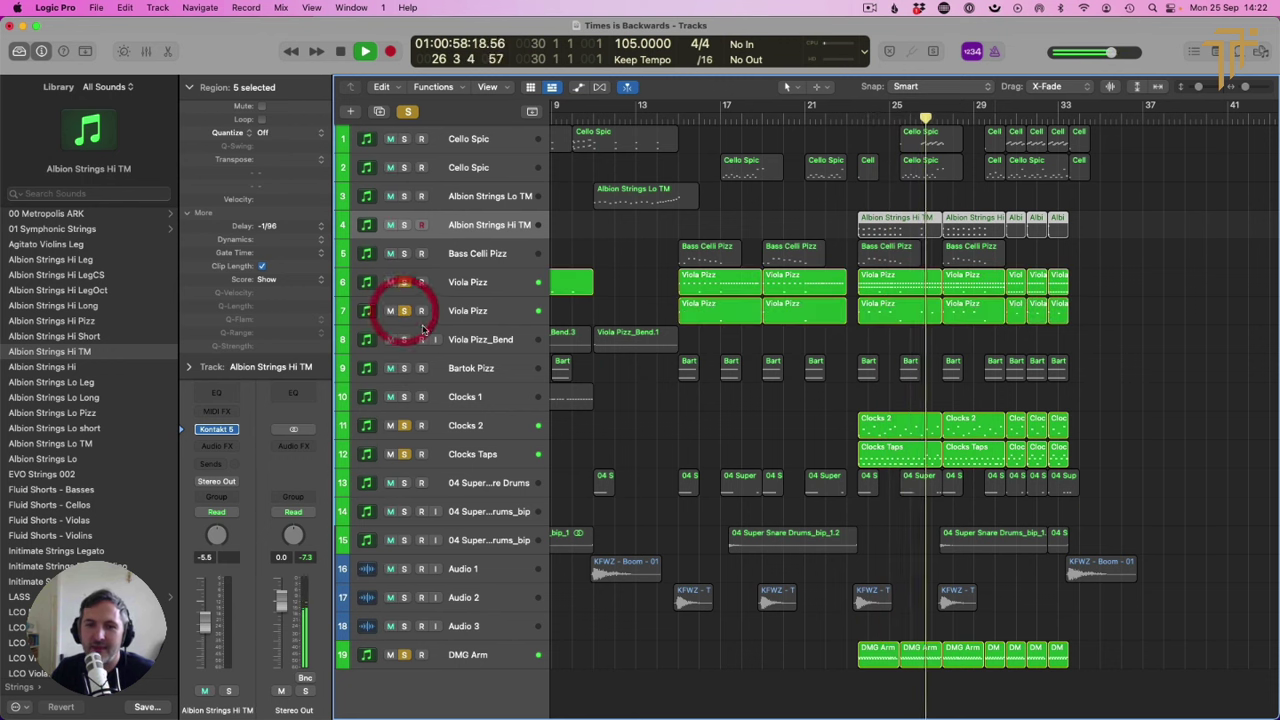
click(404, 311)
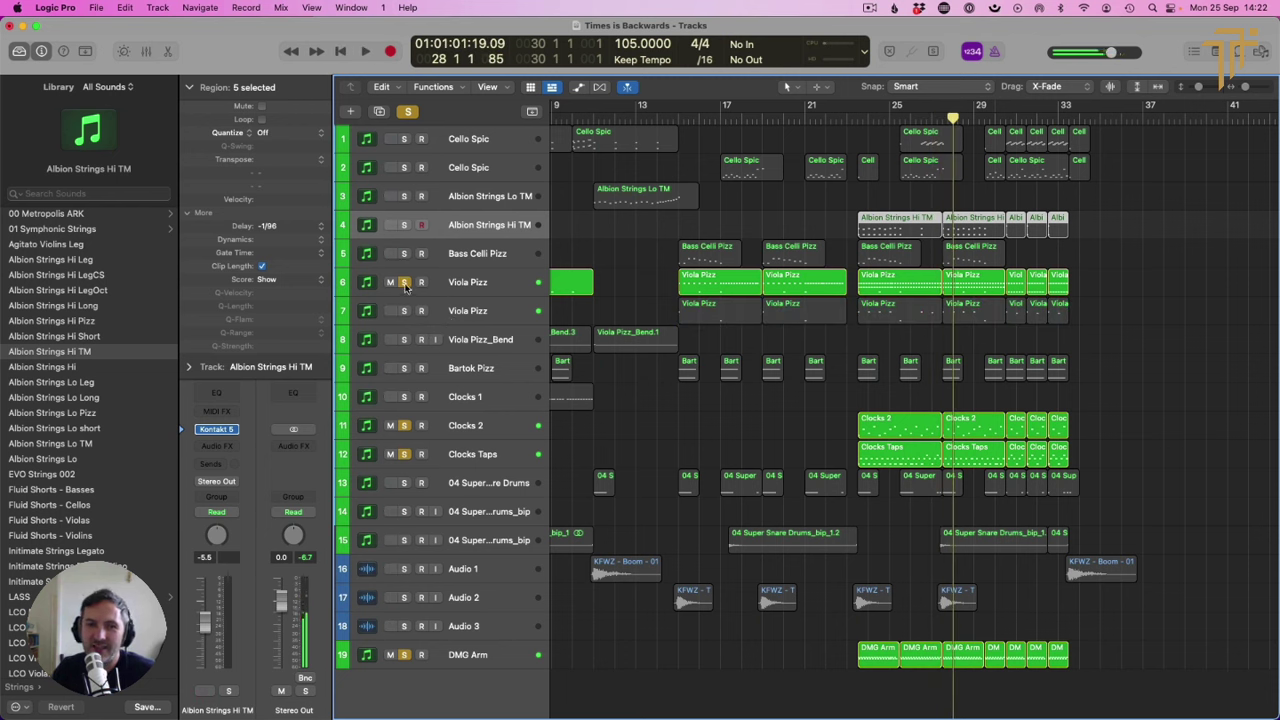
click(405, 285)
click(413, 655)
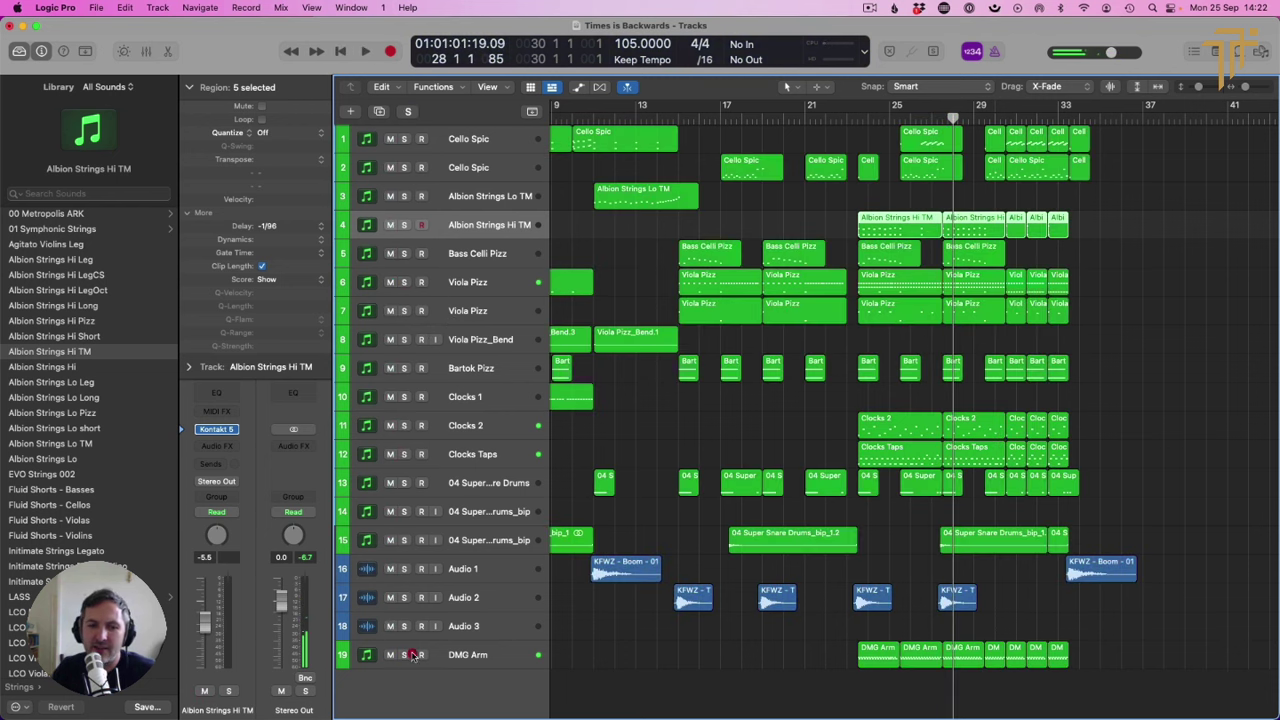
Step: Solo the second Viola Pizz track, play it from about bar 14 and select the track
click(853, 118)
click(404, 311)
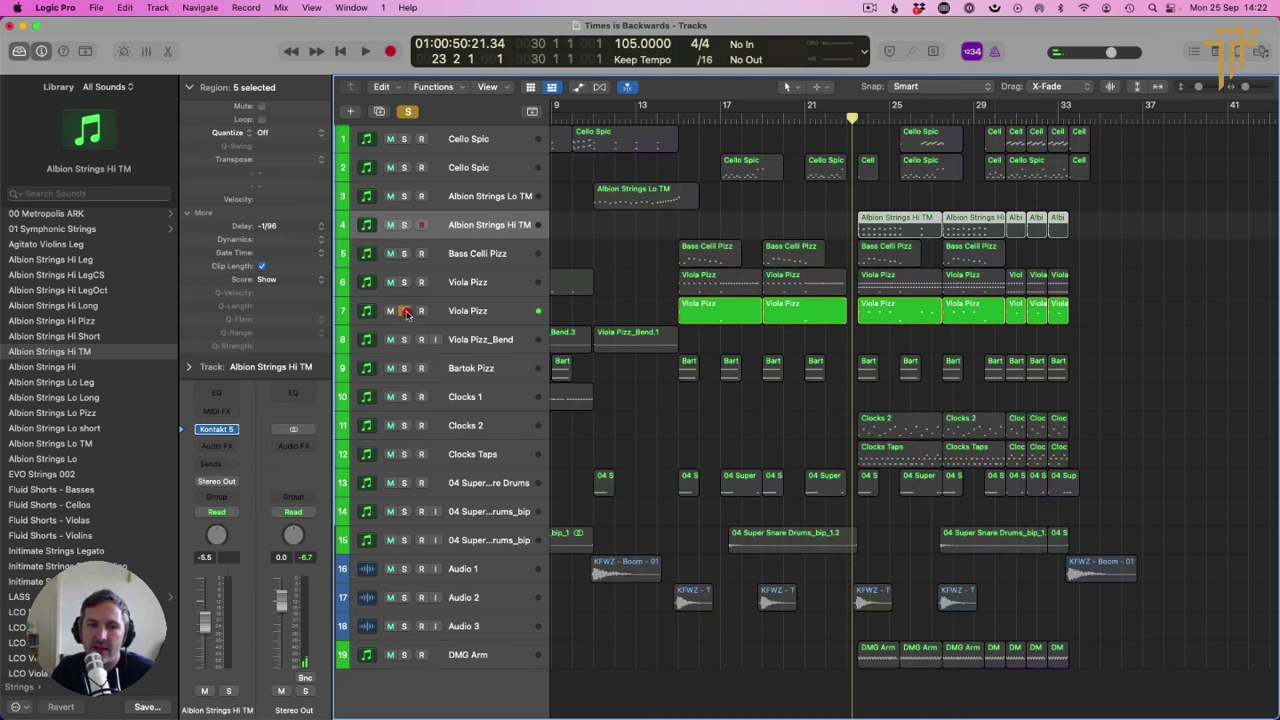
click(677, 118)
key(space)
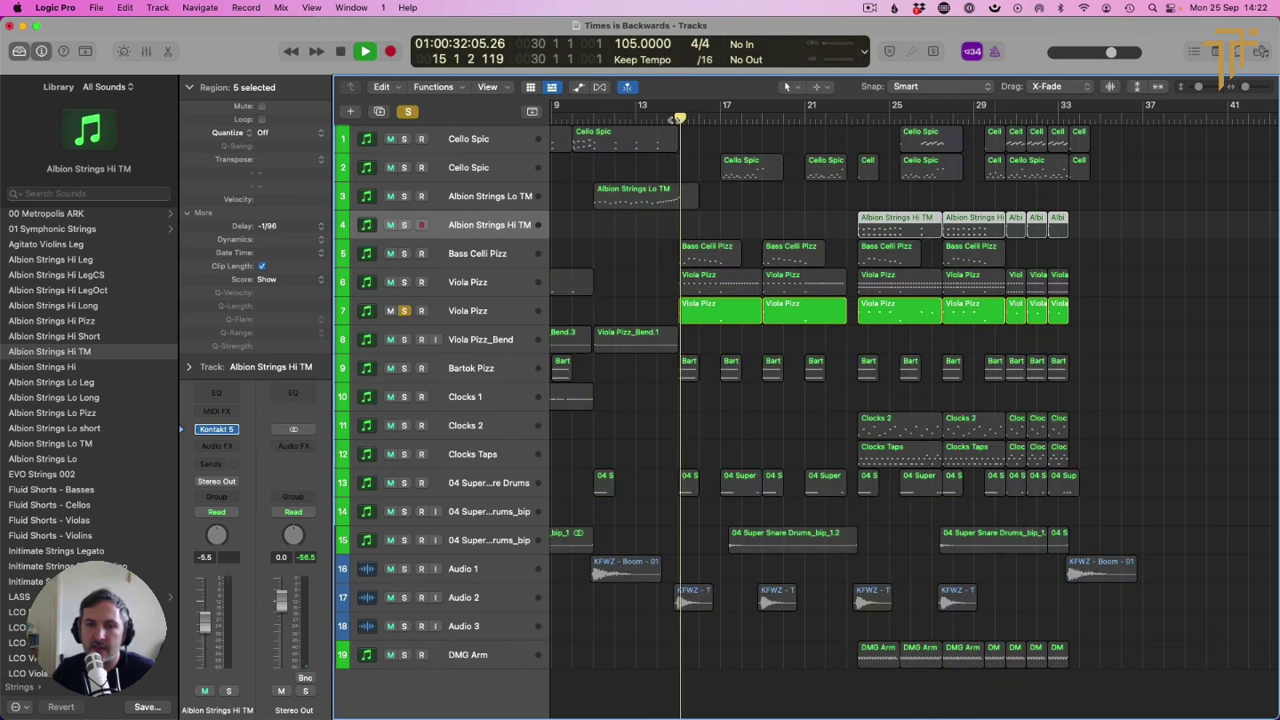
click(675, 119)
key(space)
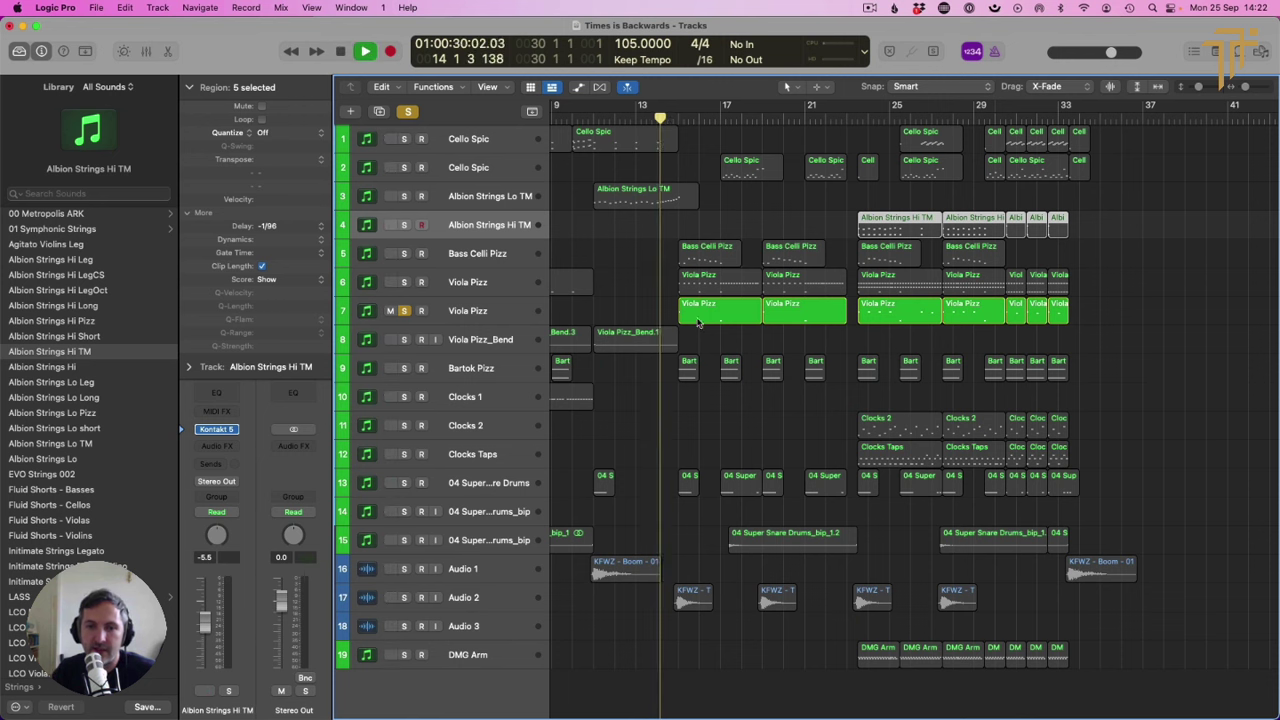
click(609, 234)
click(505, 319)
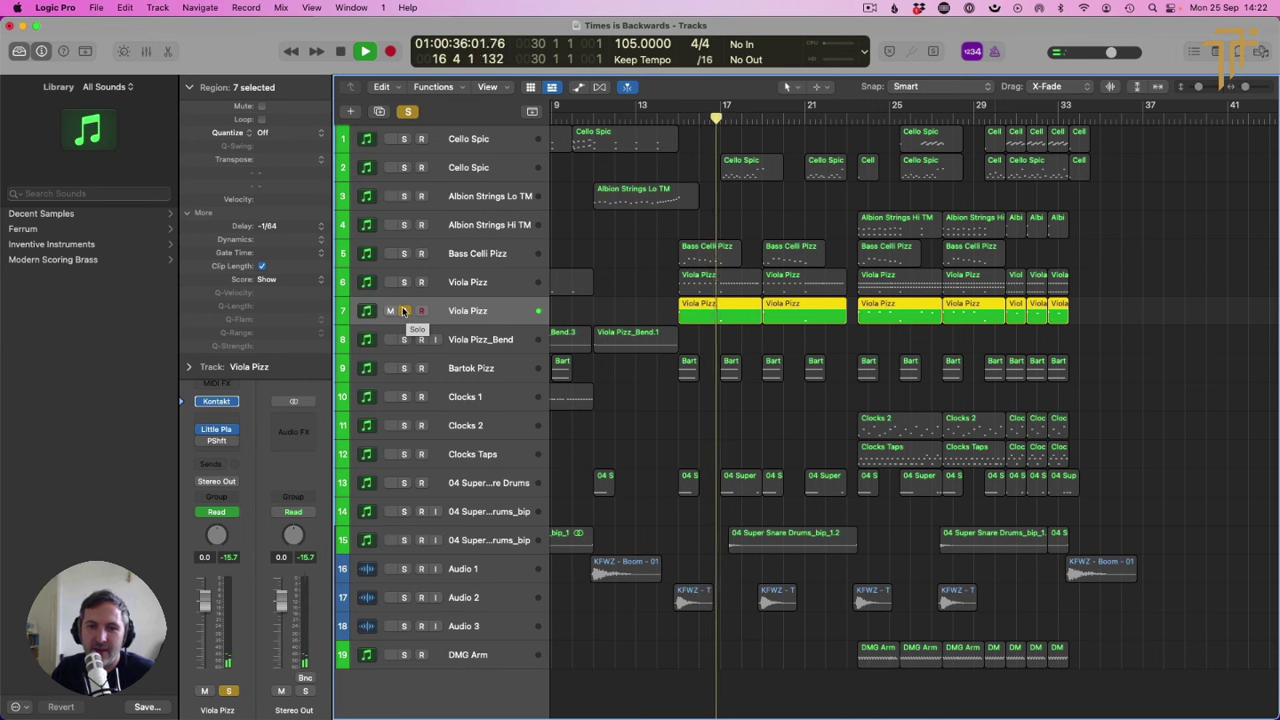
Step: During playback, add the Cello Spic, Albion Strings, Bass Celli Pizz, first Viola Pizz, Clocks 2, Clocks Taps and DMG Arm tracks to the solo
drag(404, 285, 405, 139)
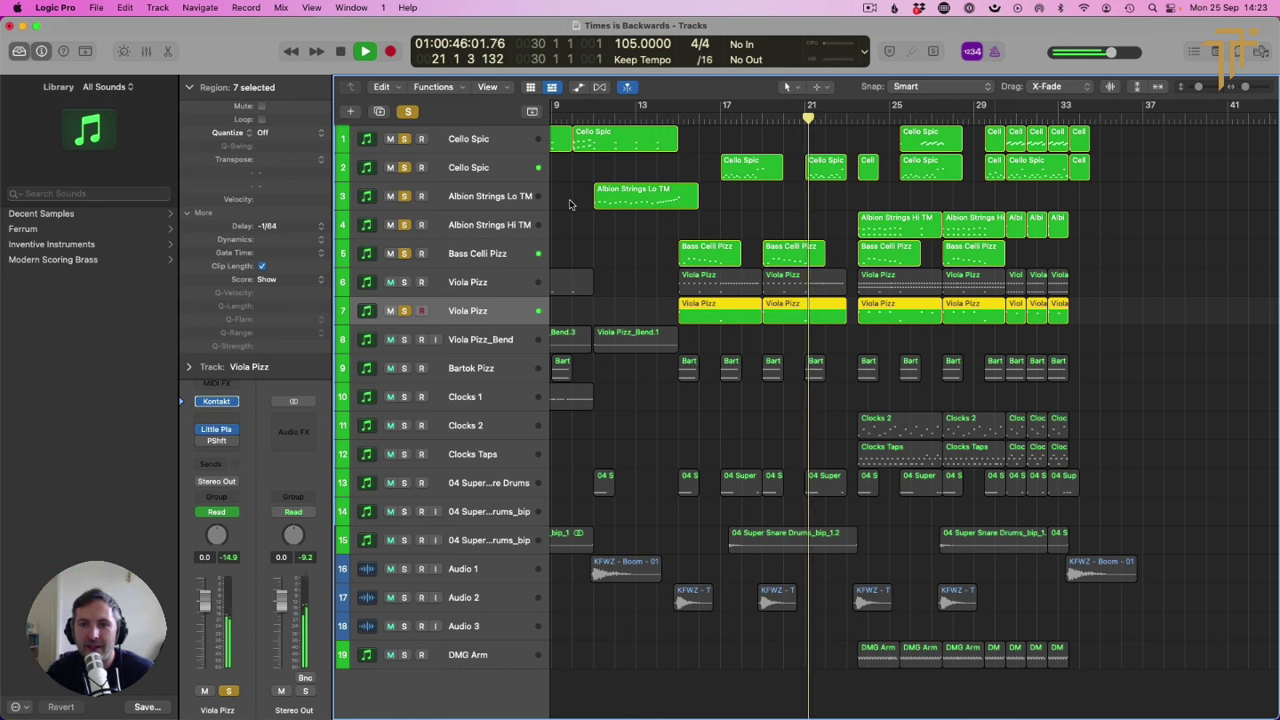
click(403, 282)
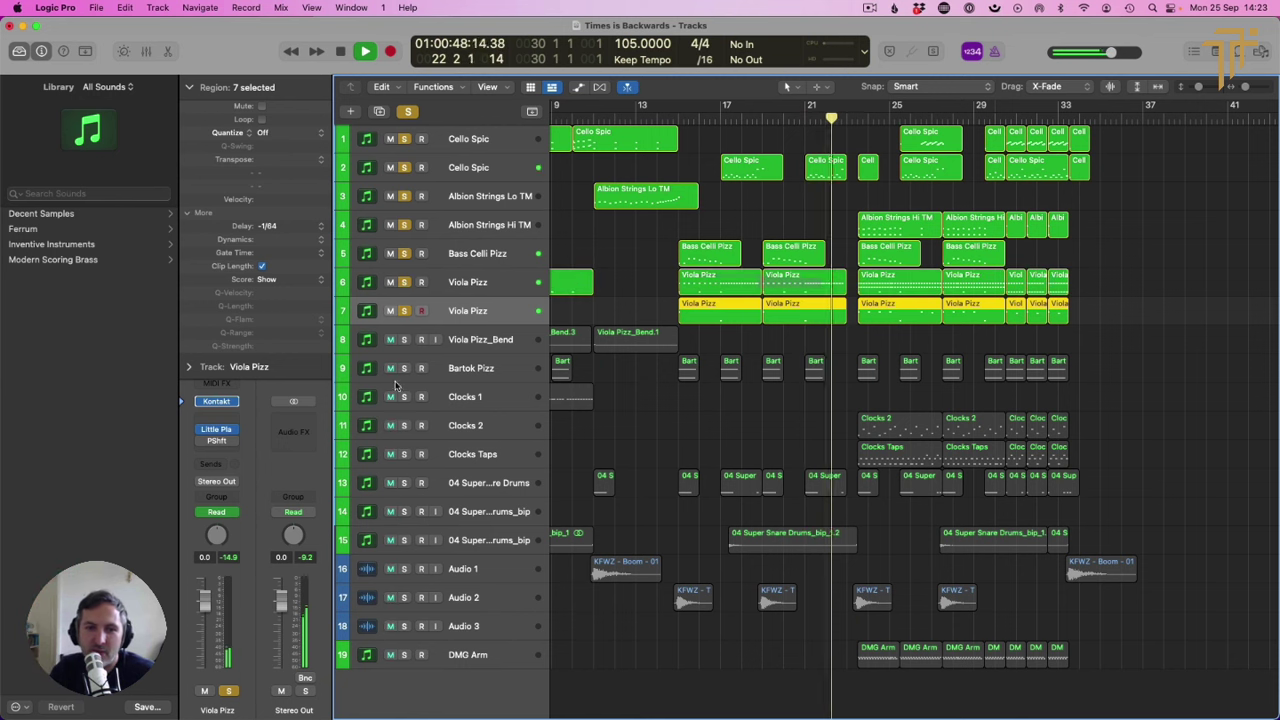
click(405, 484)
click(407, 484)
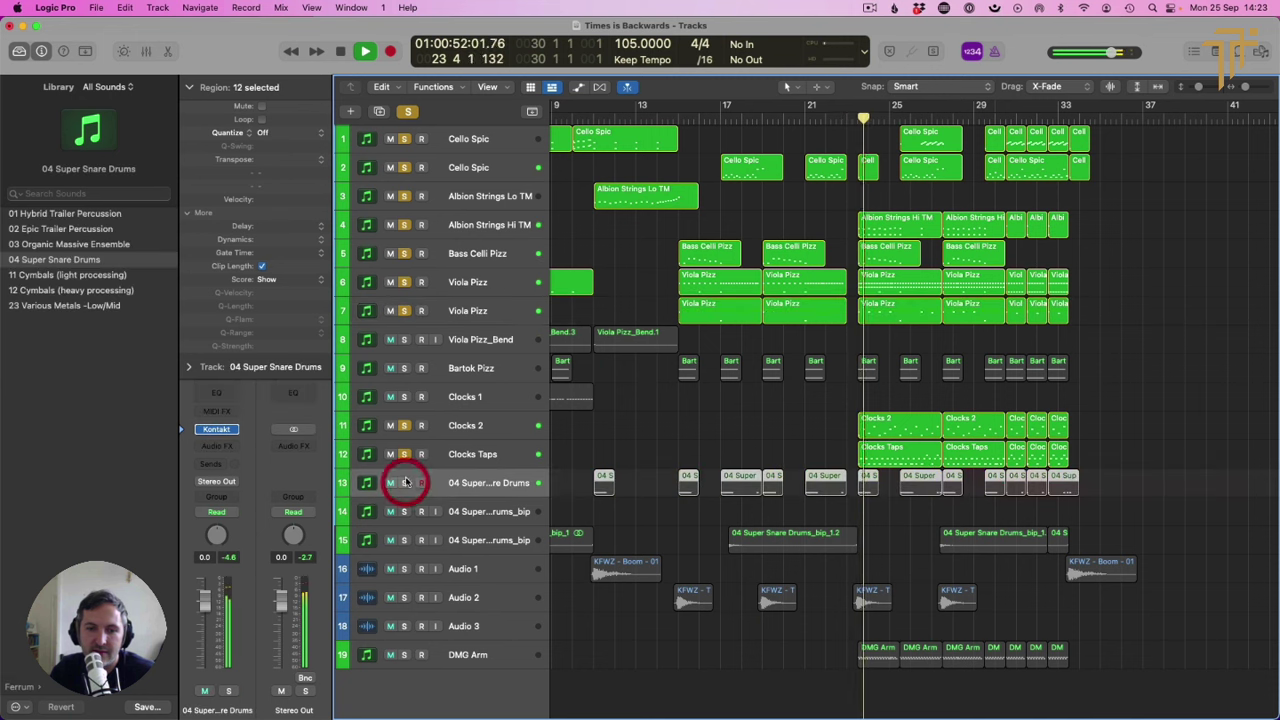
click(403, 655)
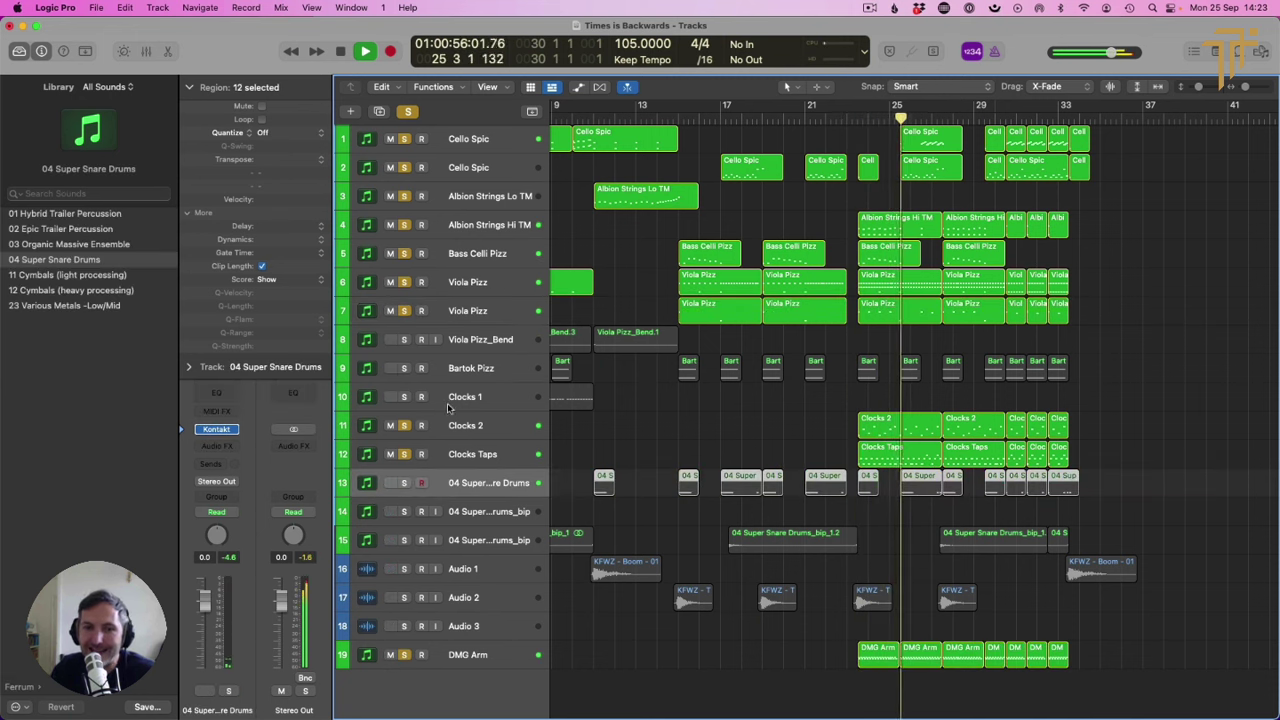
Step: Add the Bartok Pizz, 04 Super Snare Drums and Audio 2 tracks to the soloed playback
click(404, 369)
click(404, 369)
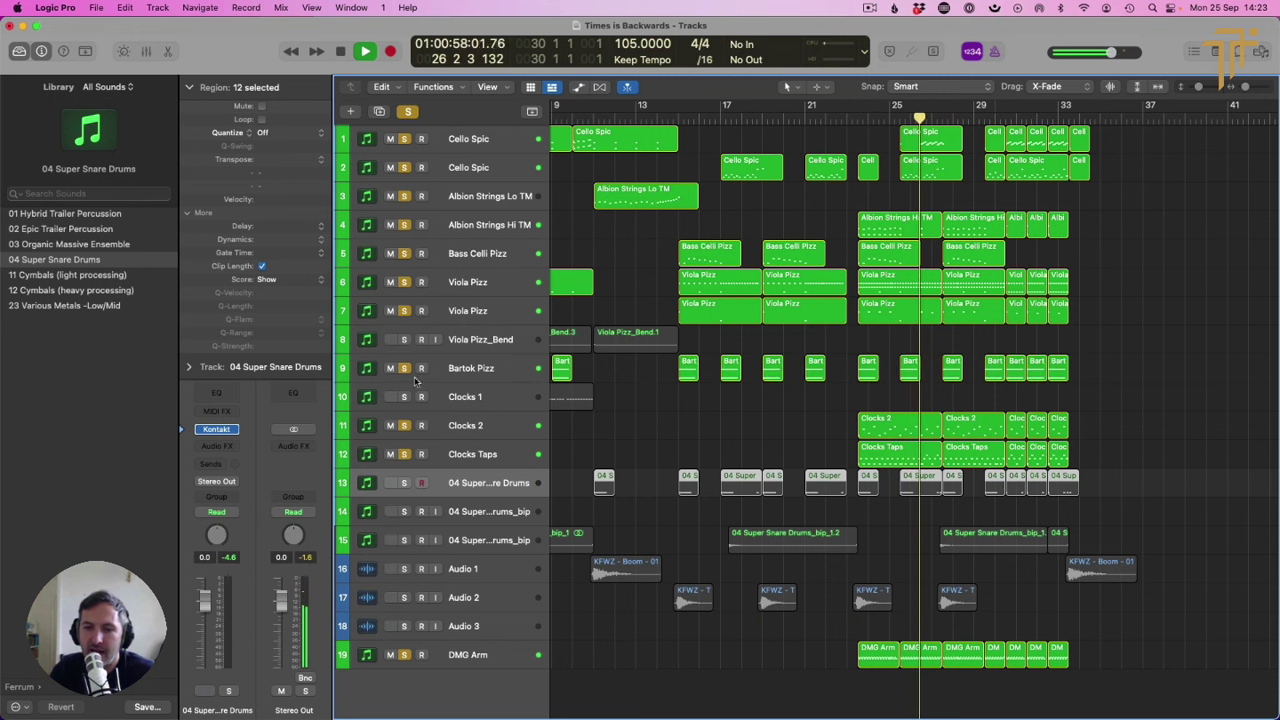
click(404, 483)
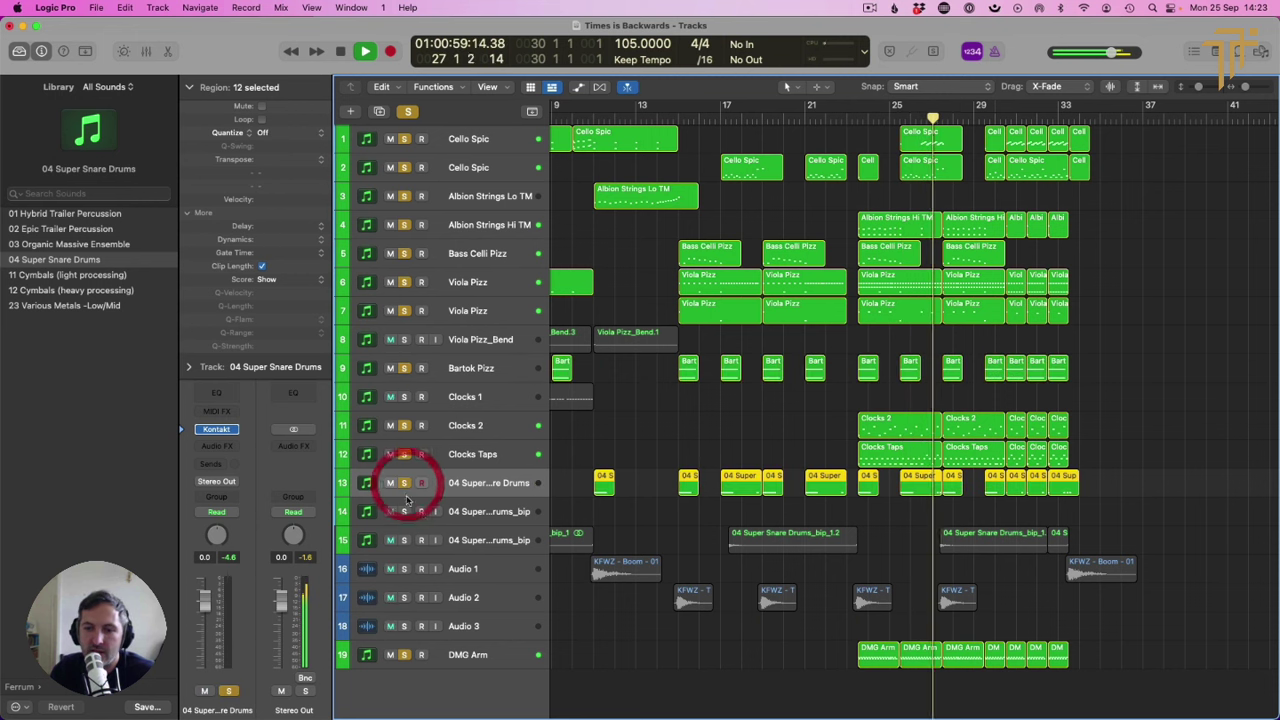
click(404, 597)
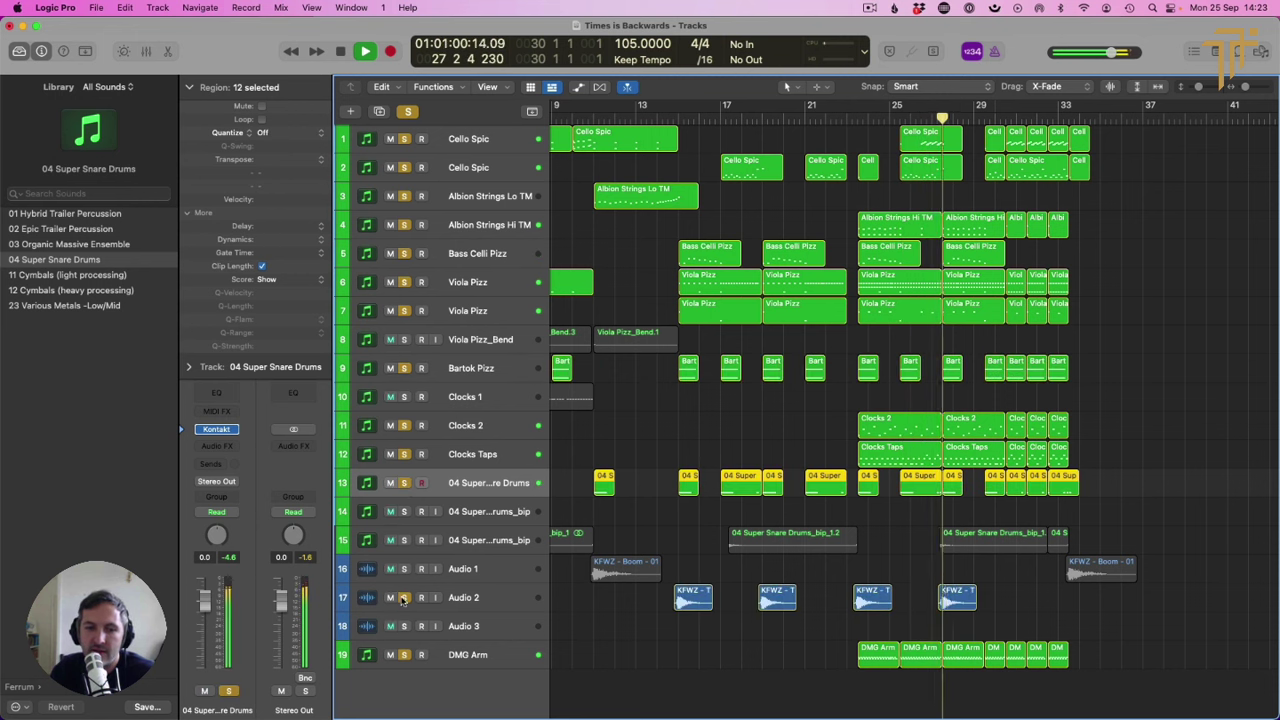
Step: Add the lower 04 Super Snare Drums_bip and Audio 1 tracks to the soloed playback through bar 34, then clear all solos
click(405, 540)
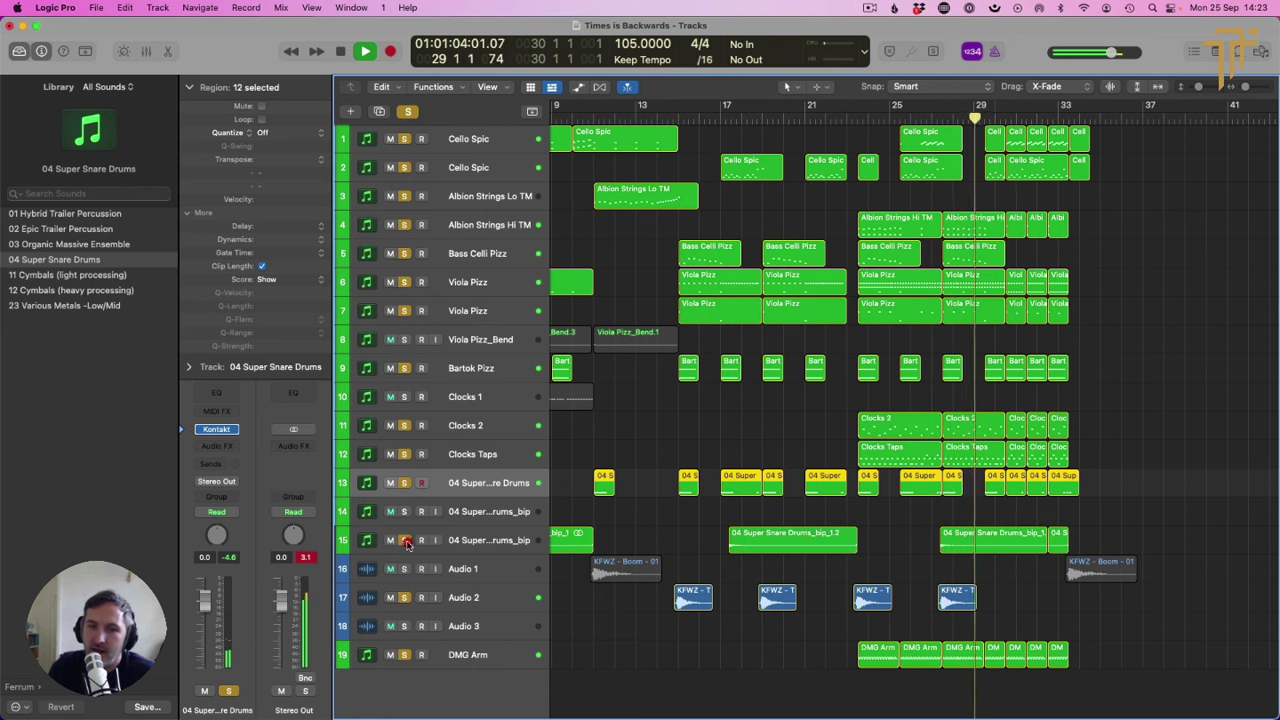
click(405, 540)
click(405, 540)
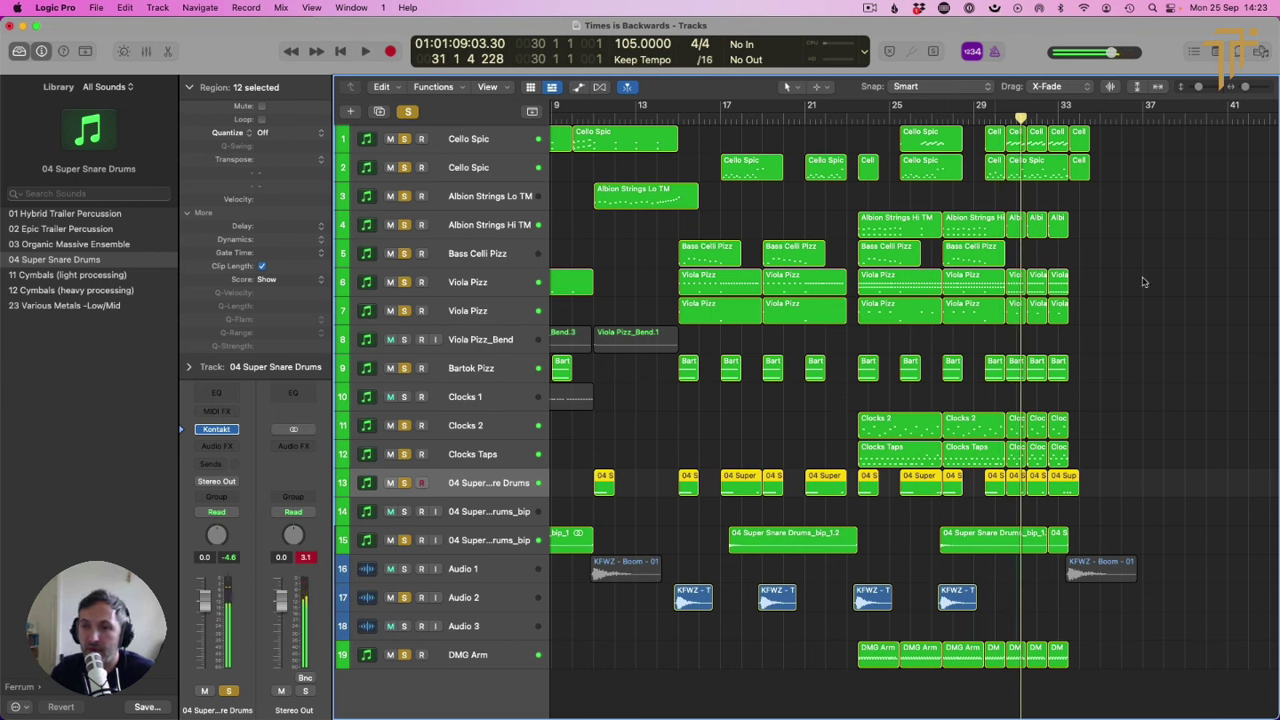
click(1007, 117)
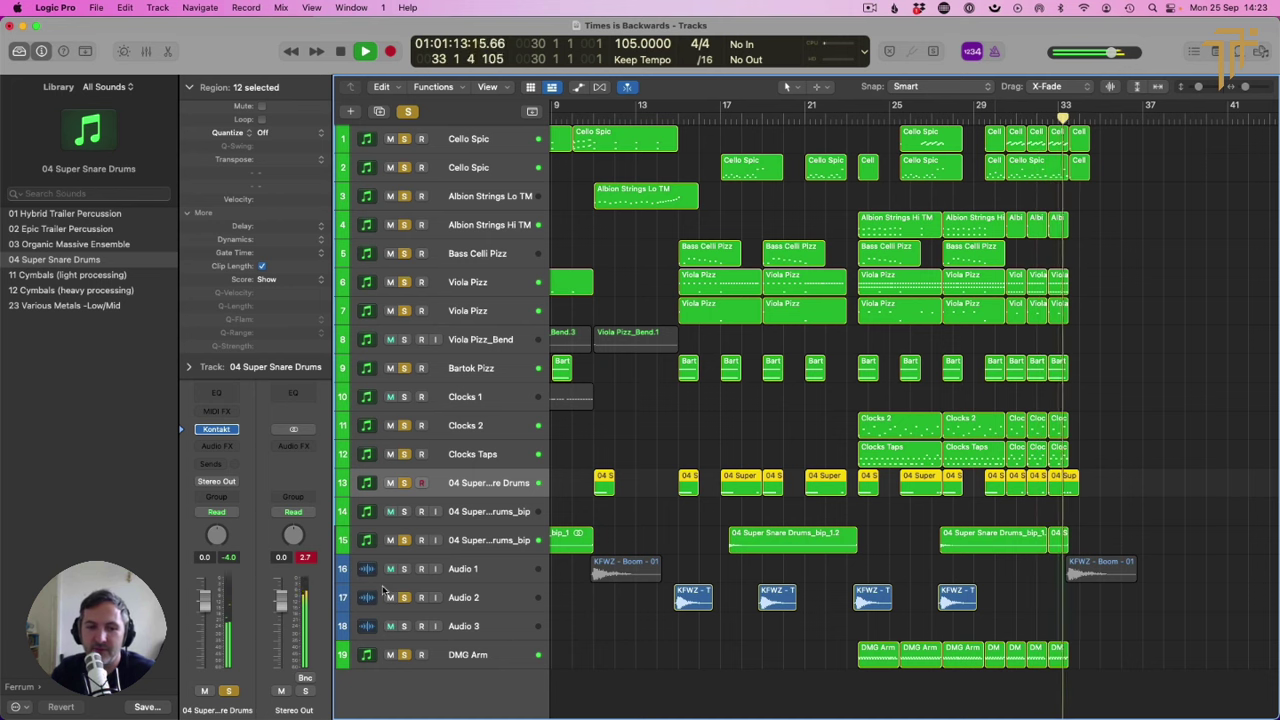
click(404, 568)
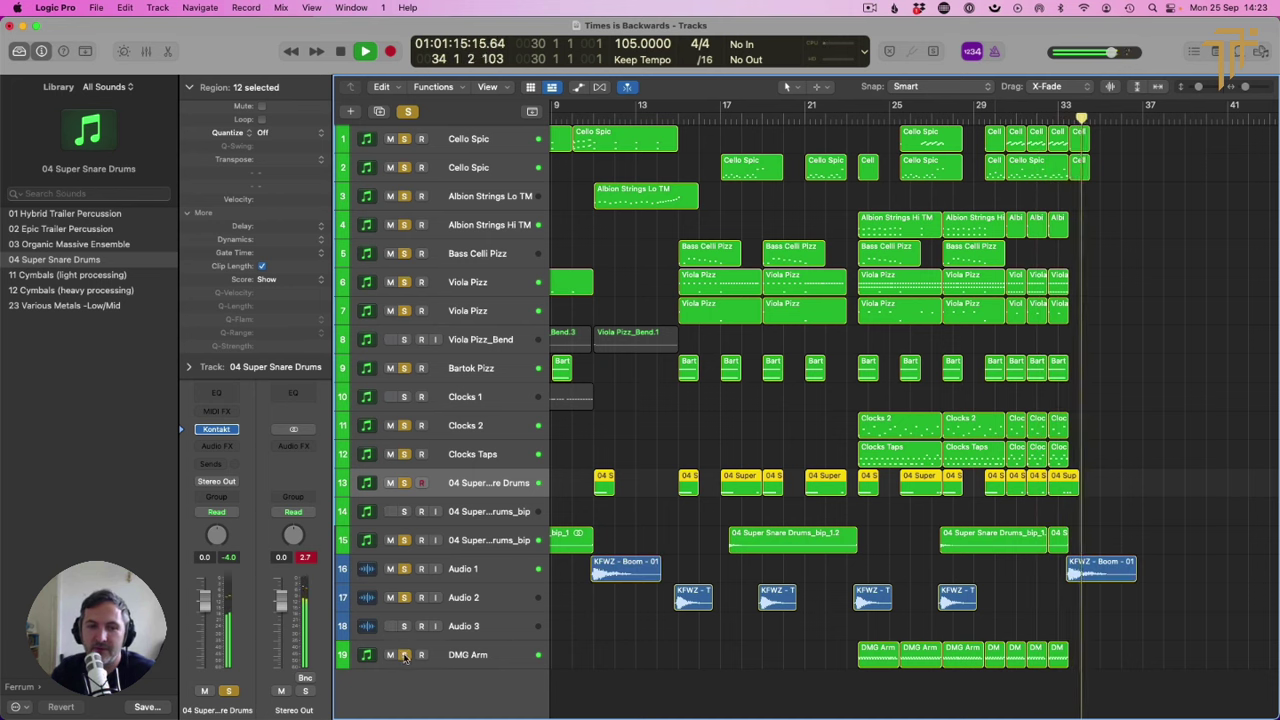
click(408, 111)
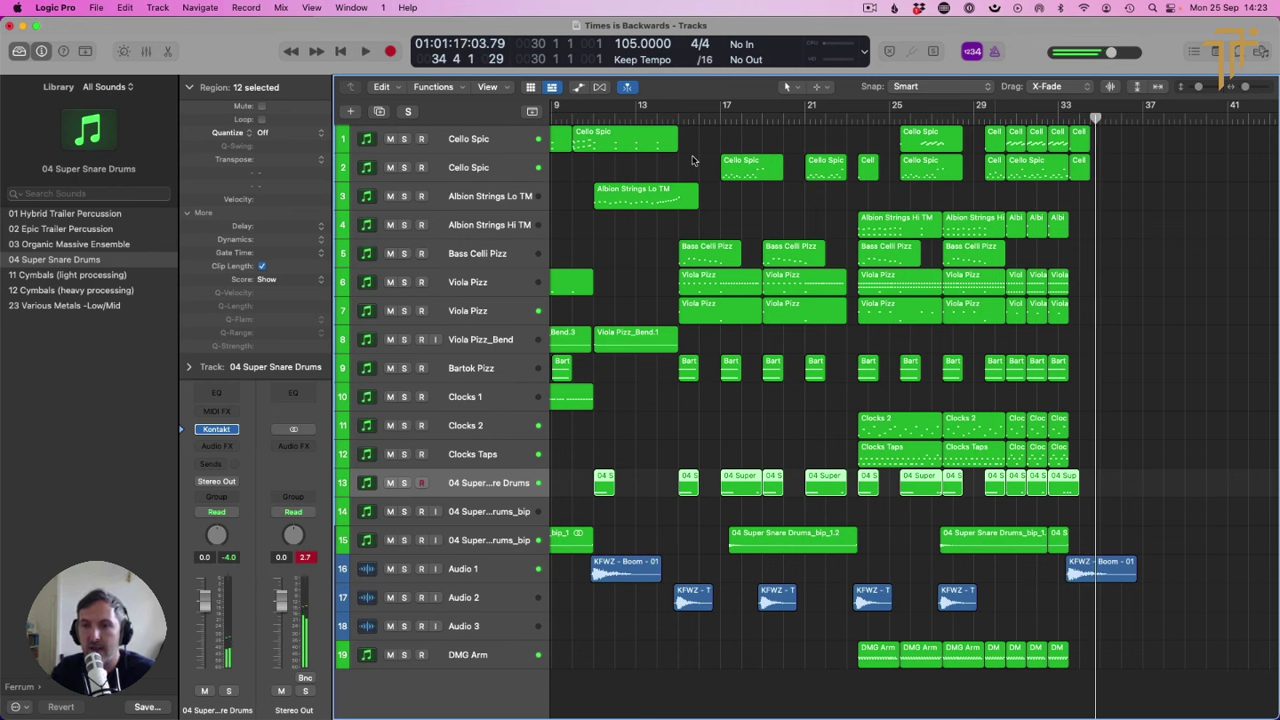
key(space)
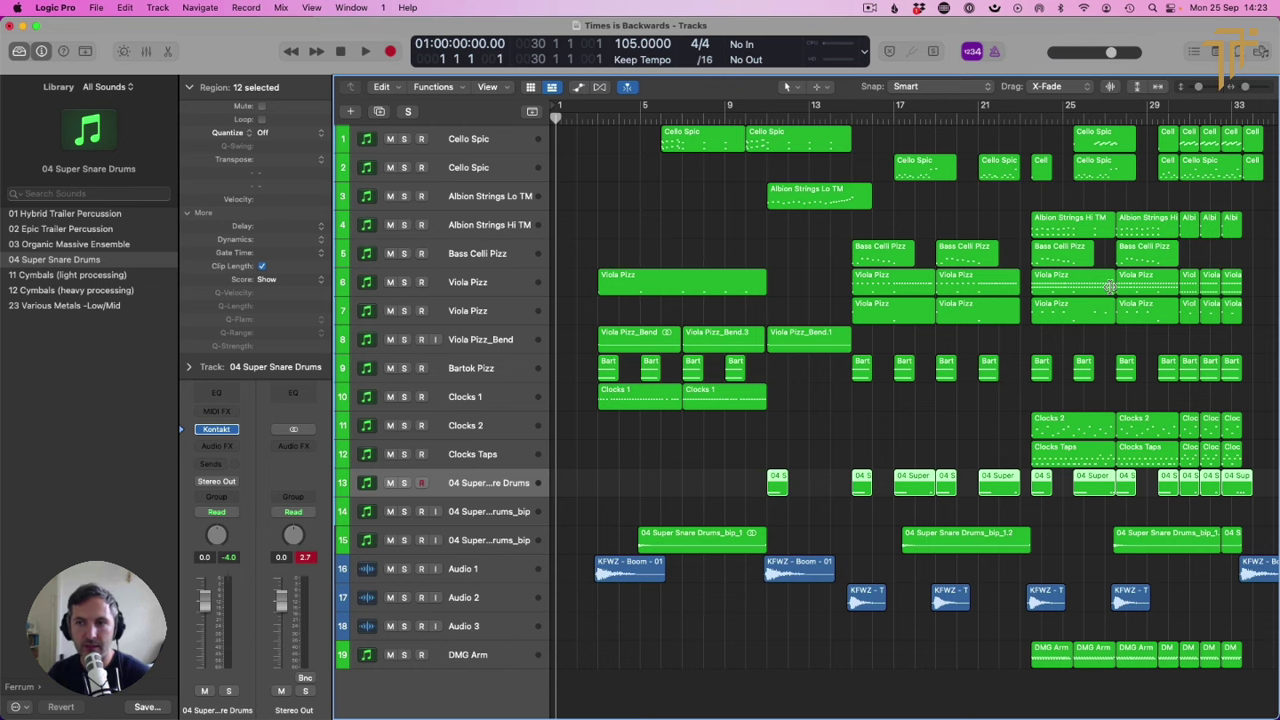
Step: Copy the Audio 2 KFWZ hits to every second bar from about bar 36 to 50, plus four hits one bar apart from about bar 53
scroll(1110, 287, right, 5)
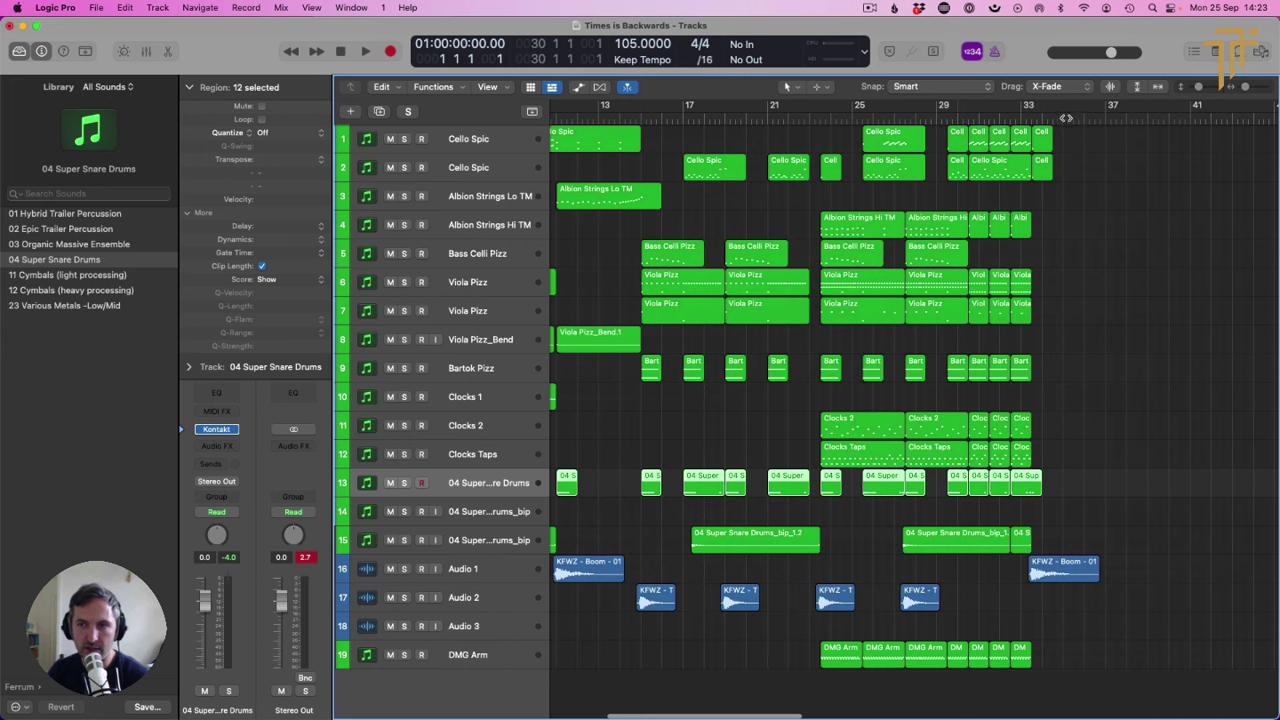
click(1066, 118)
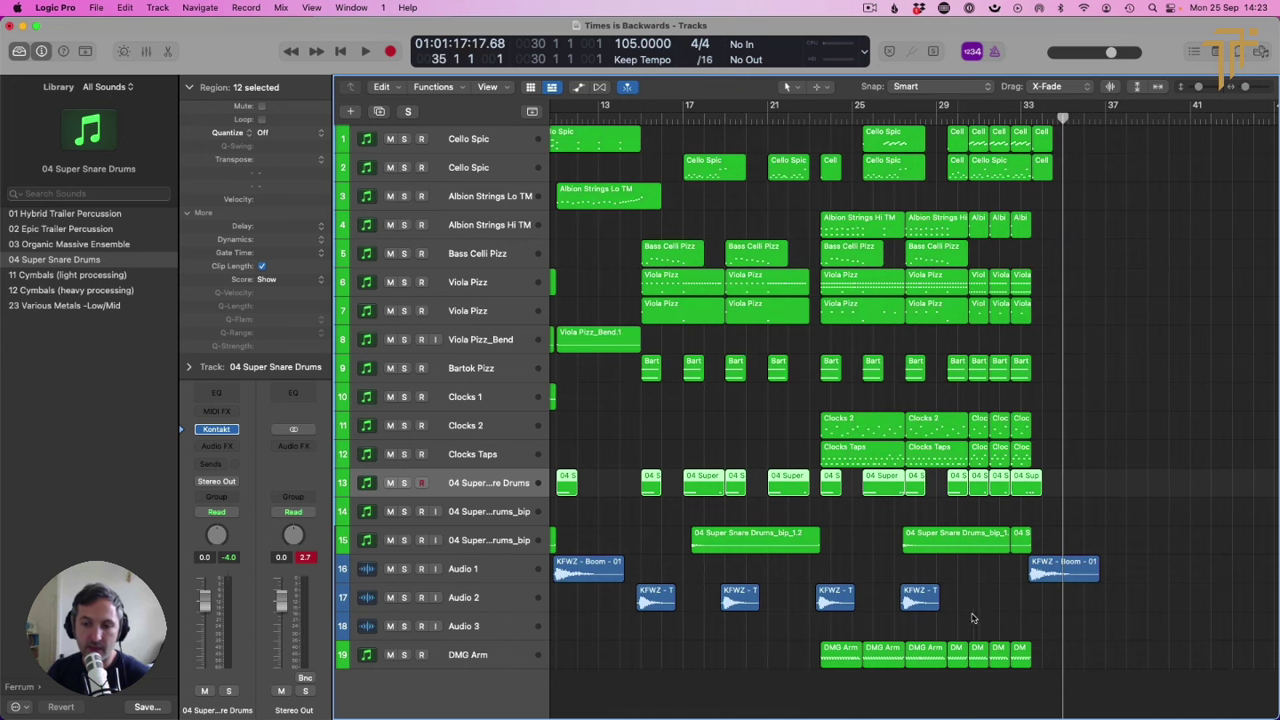
drag(971, 618, 1105, 607)
scroll(945, 604, right, 4)
drag(935, 603, 1215, 603)
scroll(1125, 560, right, 5)
click(1130, 548)
drag(1215, 605, 1190, 594)
click(1188, 542)
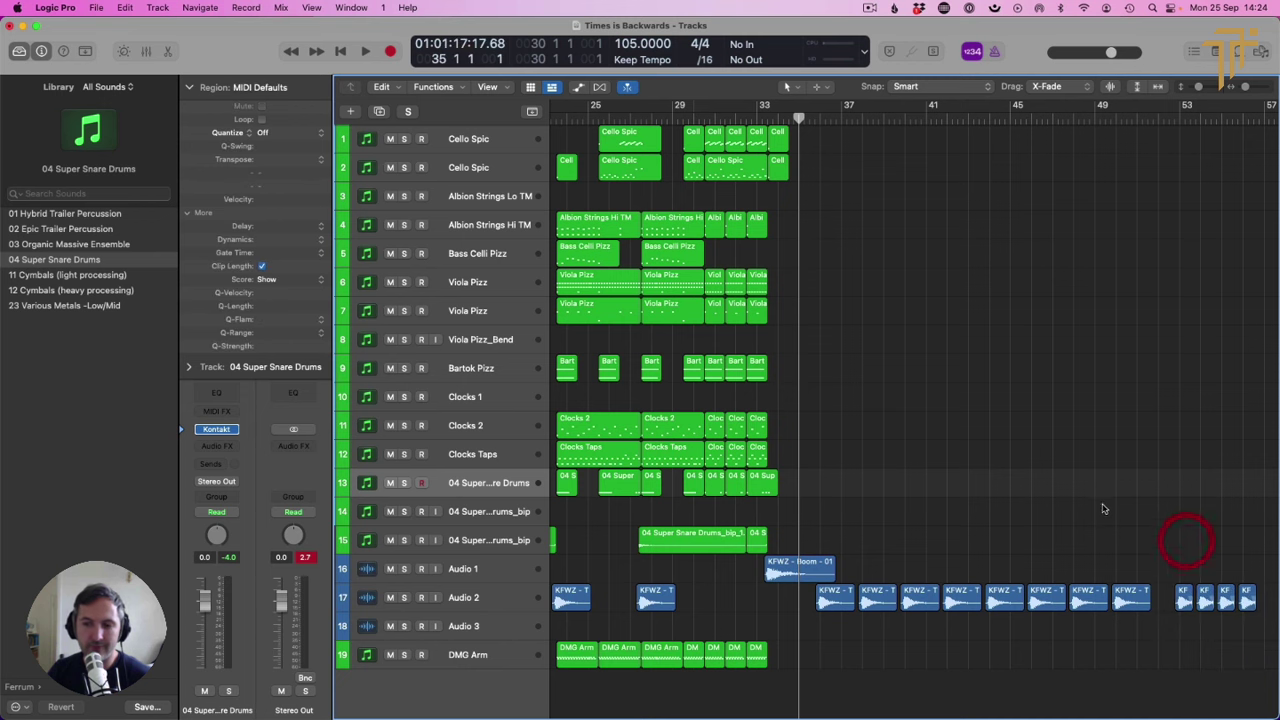
Step: Copy the 04 Super Snare Drums_bip swell to about bars 43 to 50 and place a shortened copy at about bars 52 to 55
scroll(870, 400, left, 3)
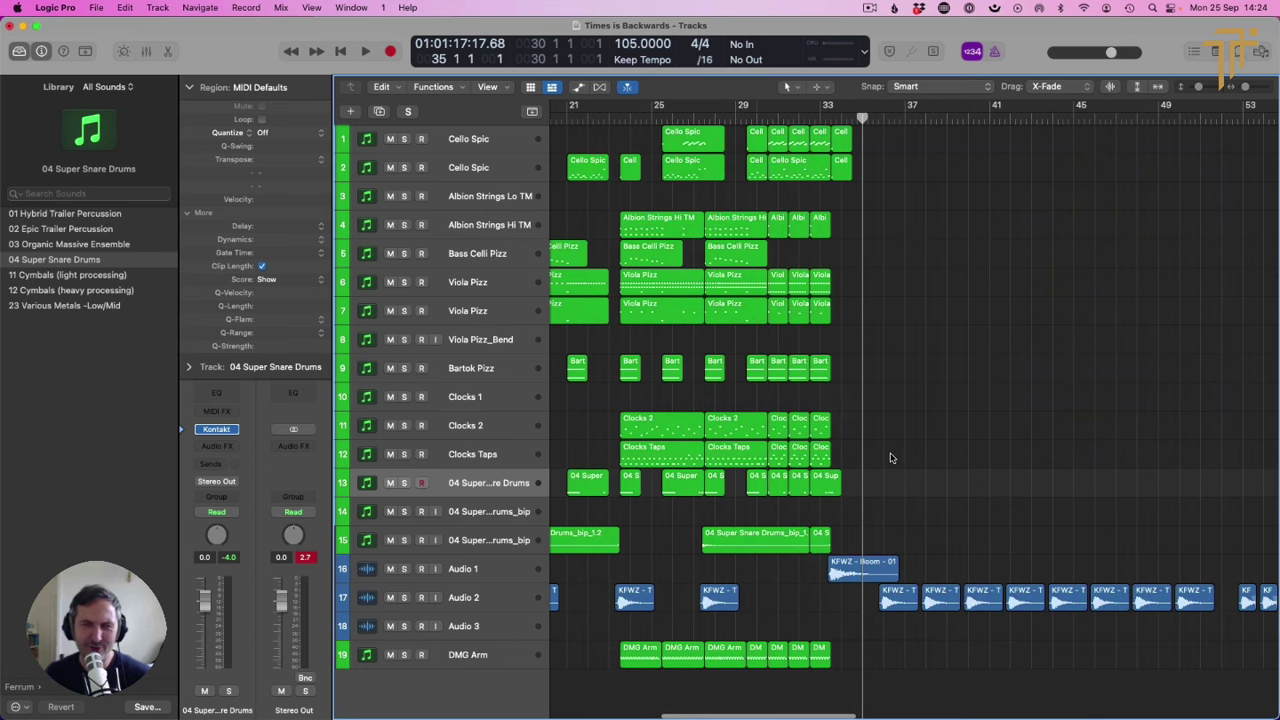
scroll(910, 420, left, 2)
drag(655, 545, 1086, 538)
scroll(900, 545, right, 6)
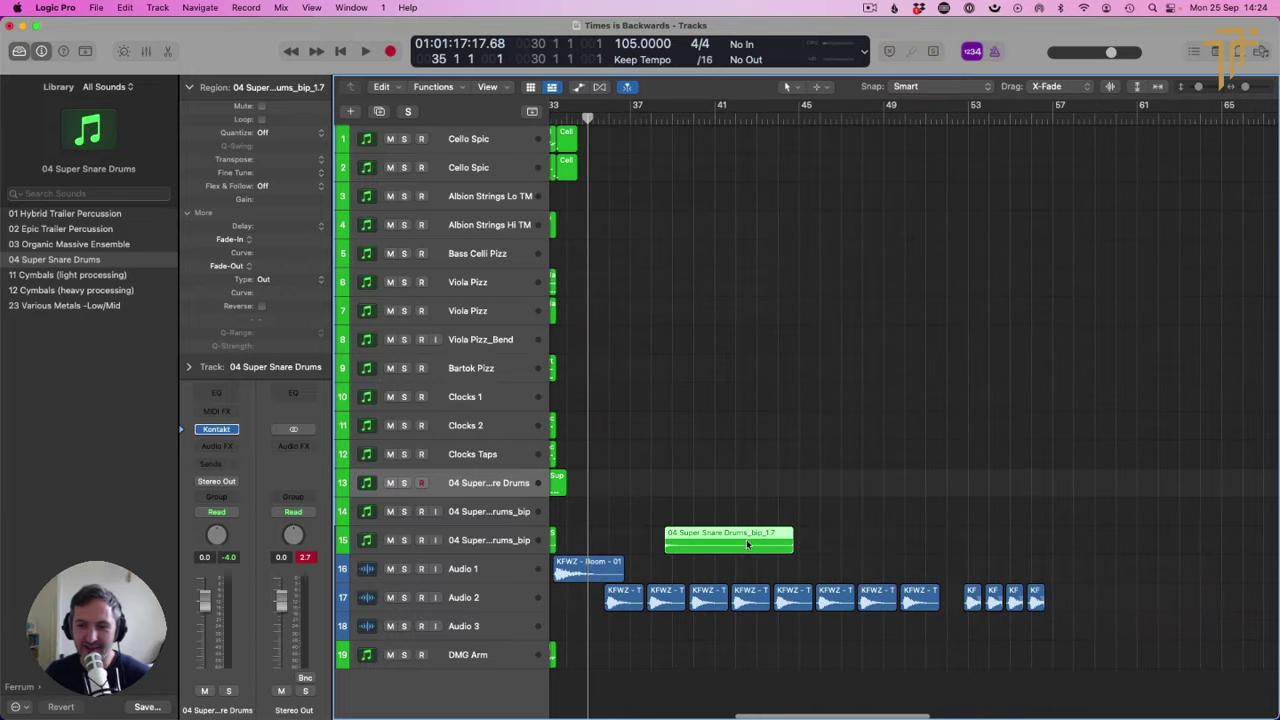
drag(760, 540, 1014, 545)
drag(905, 550, 966, 549)
scroll(884, 184, left, 5)
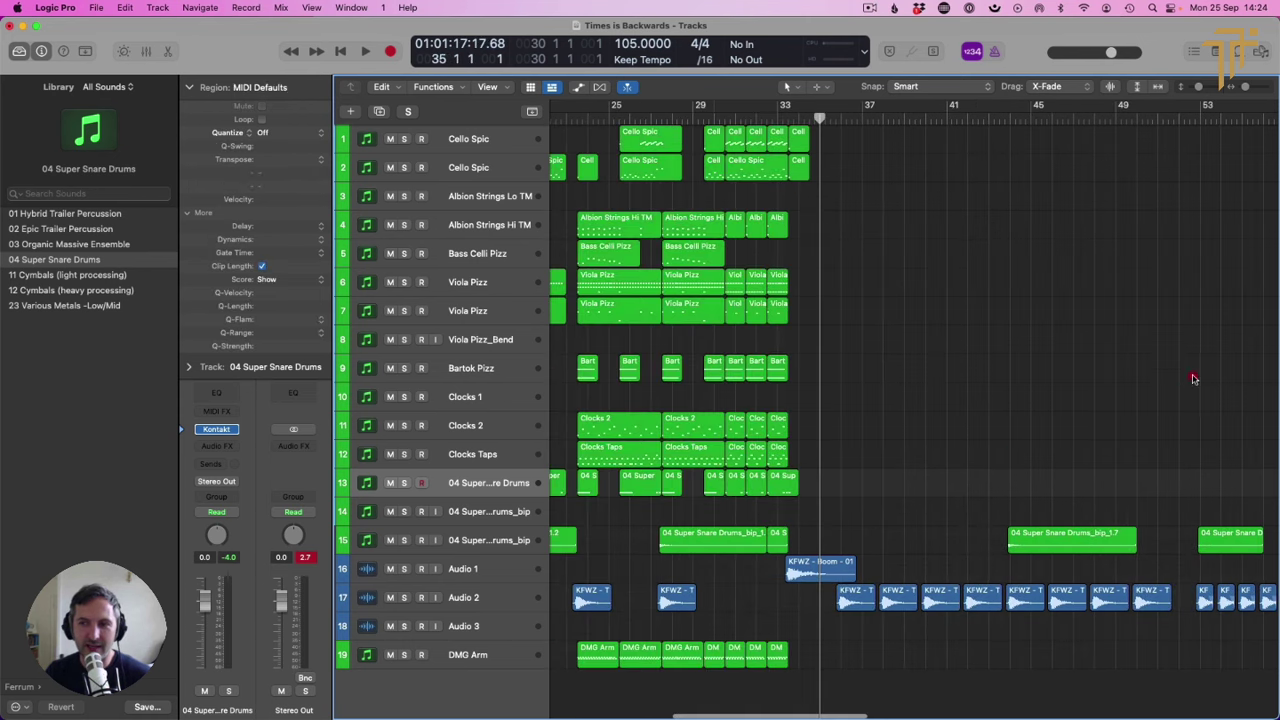
Step: Select the second Cello Spic track, play the arrangement briefly from about bar 25, and deselect its regions
click(1265, 117)
scroll(1110, 170, left, 6)
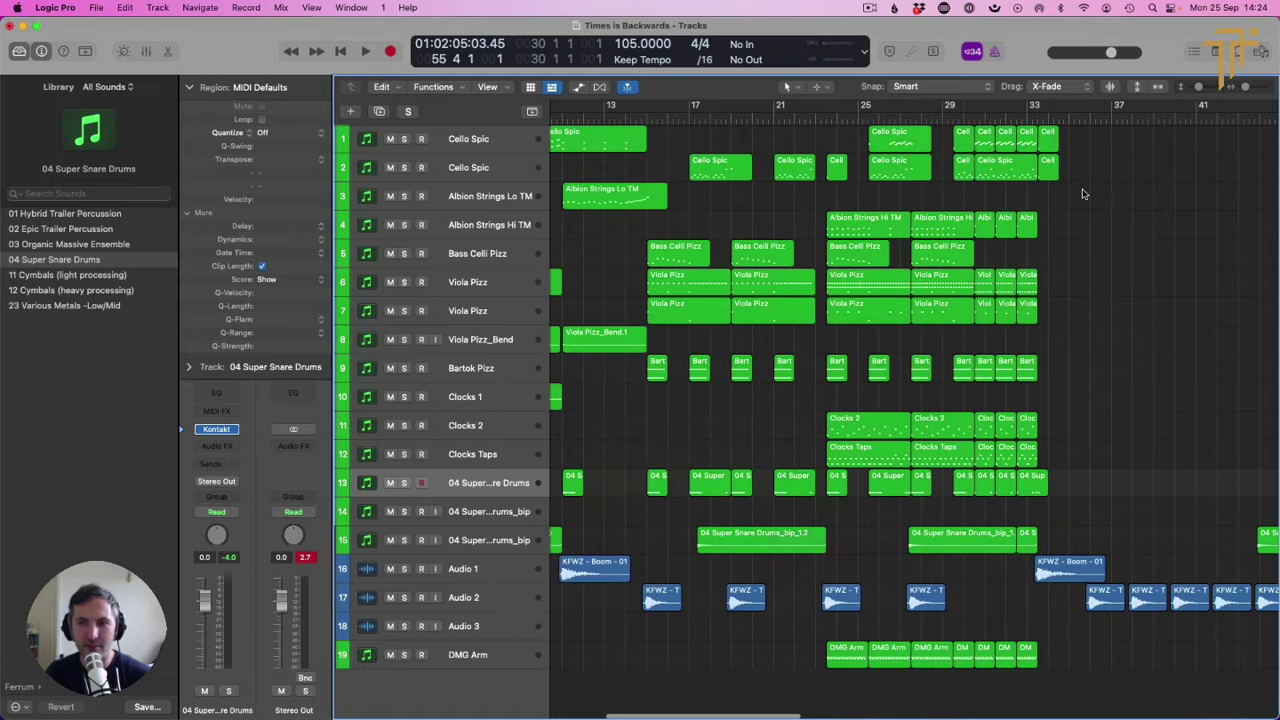
scroll(1081, 196, right, 3)
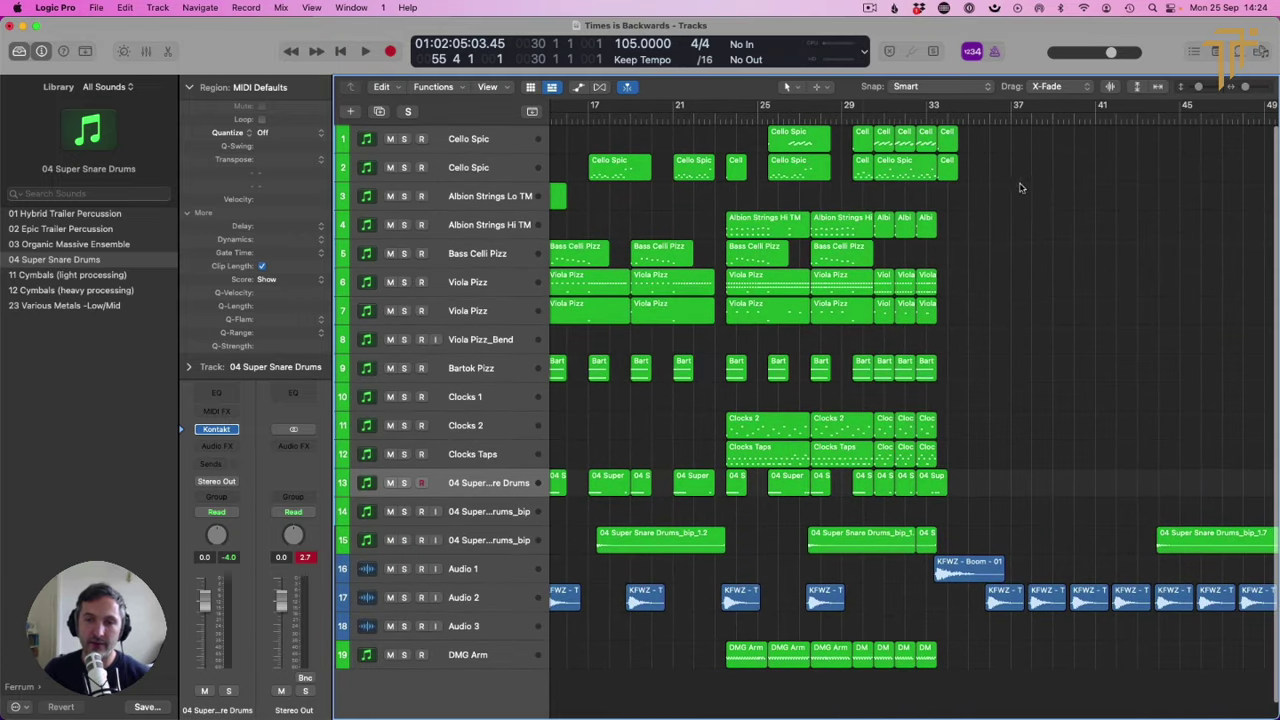
click(525, 168)
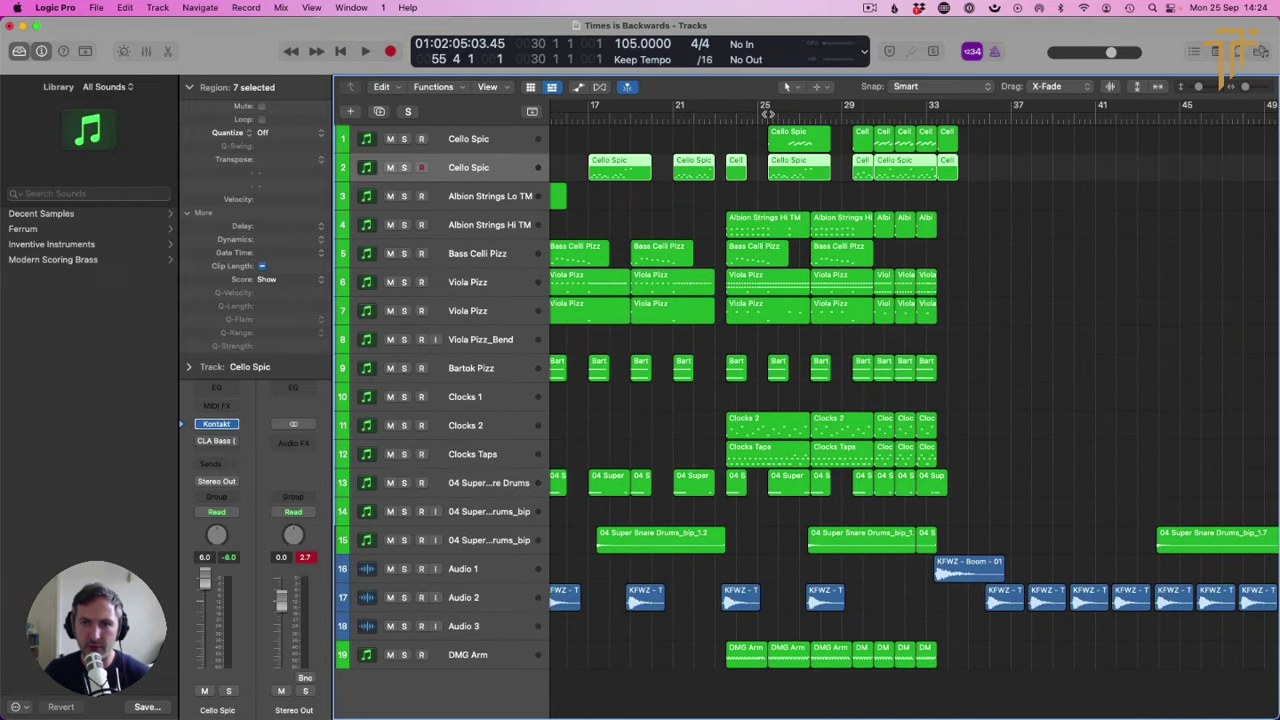
click(768, 117)
key(space)
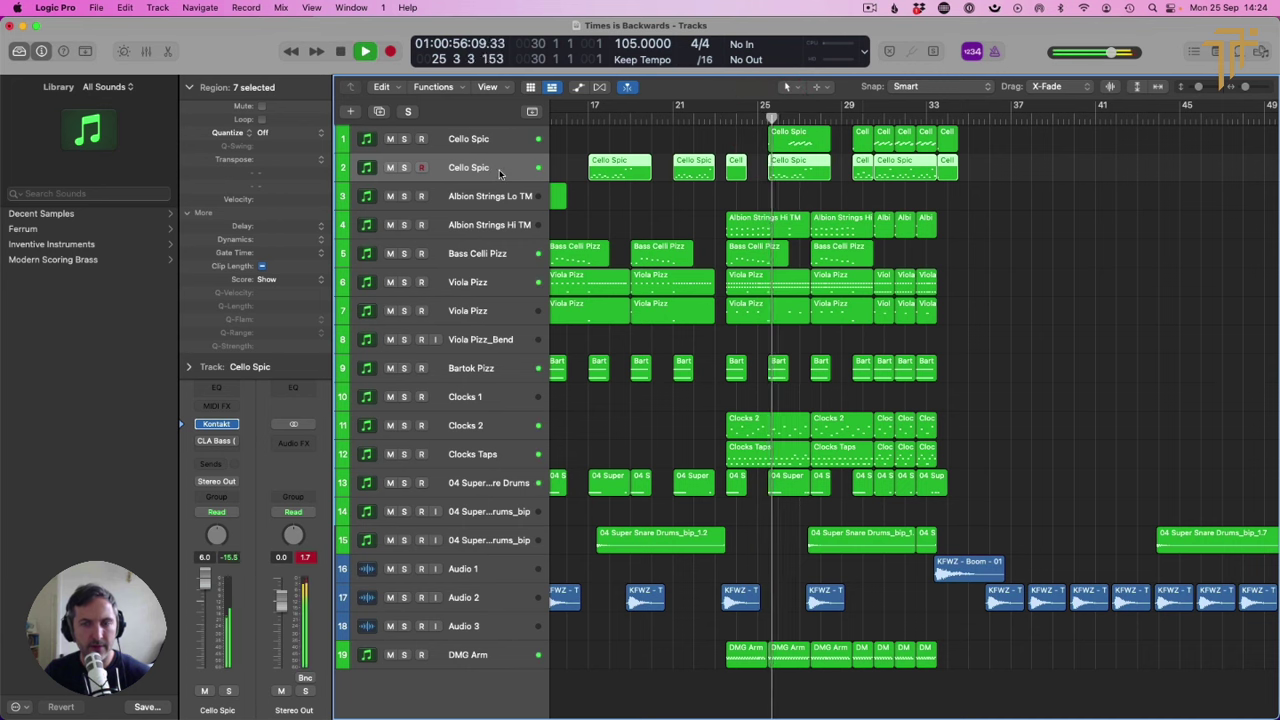
click(743, 200)
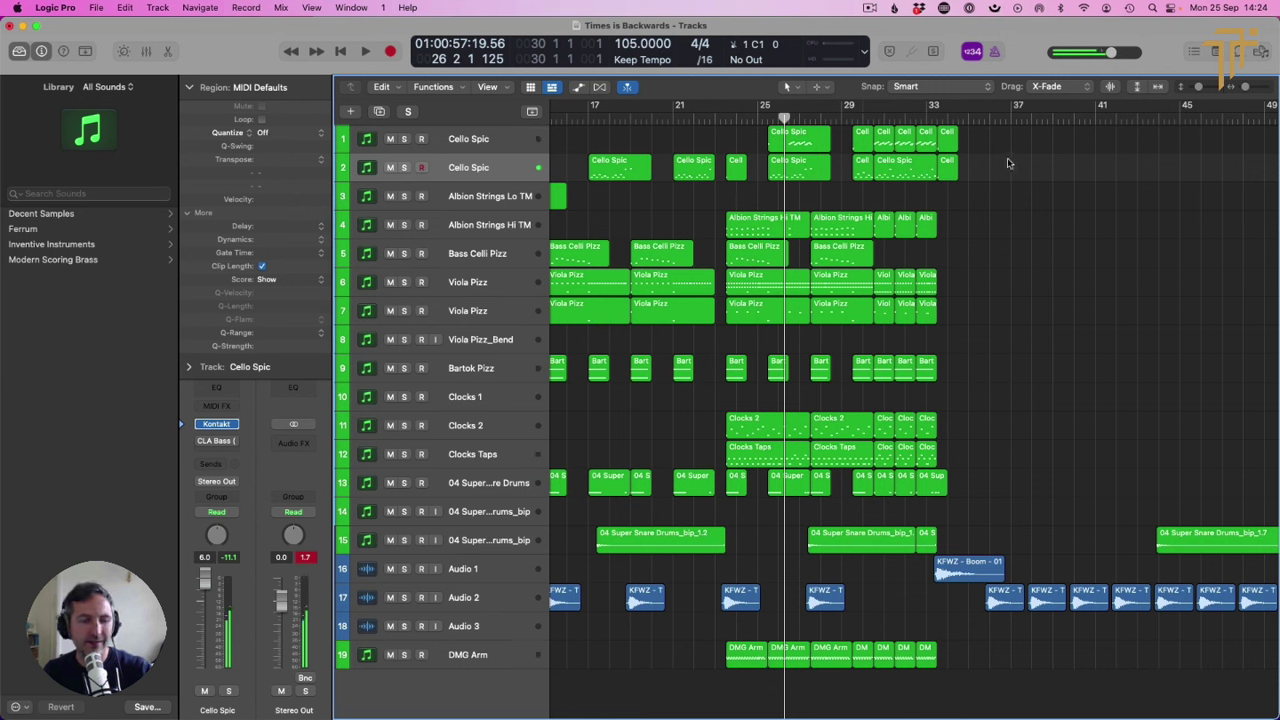
Step: Record a new rising run on the second Cello Spic track from bar 35 to just past bar 37
click(968, 118)
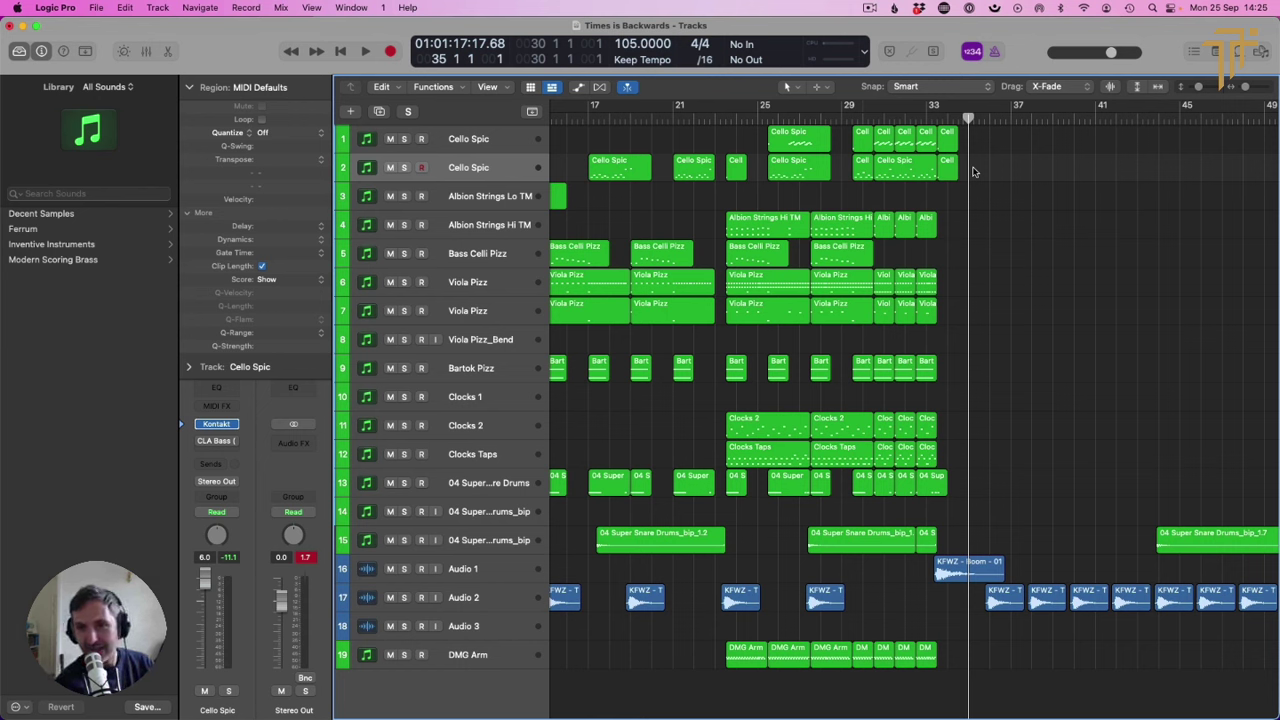
key(space)
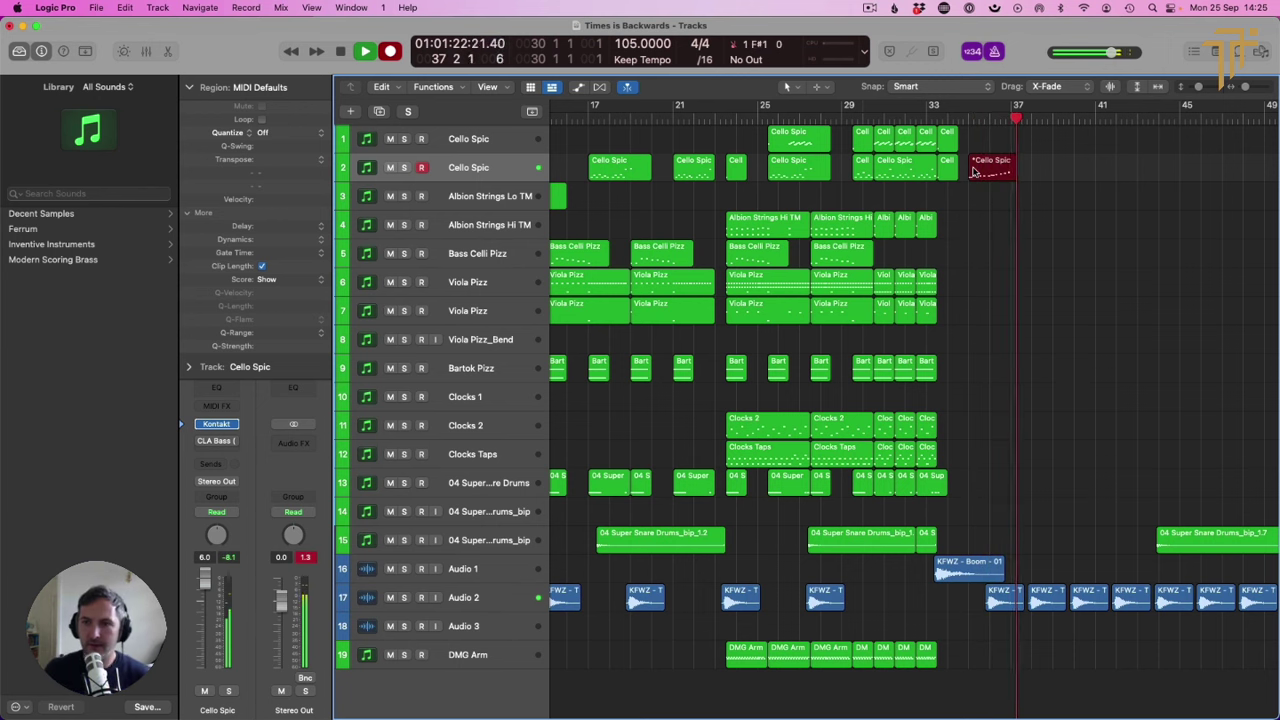
key(space)
Step: Open the recorded Cello Spic run for note editing and remove the doubled note at its end
key(p)
click(777, 609)
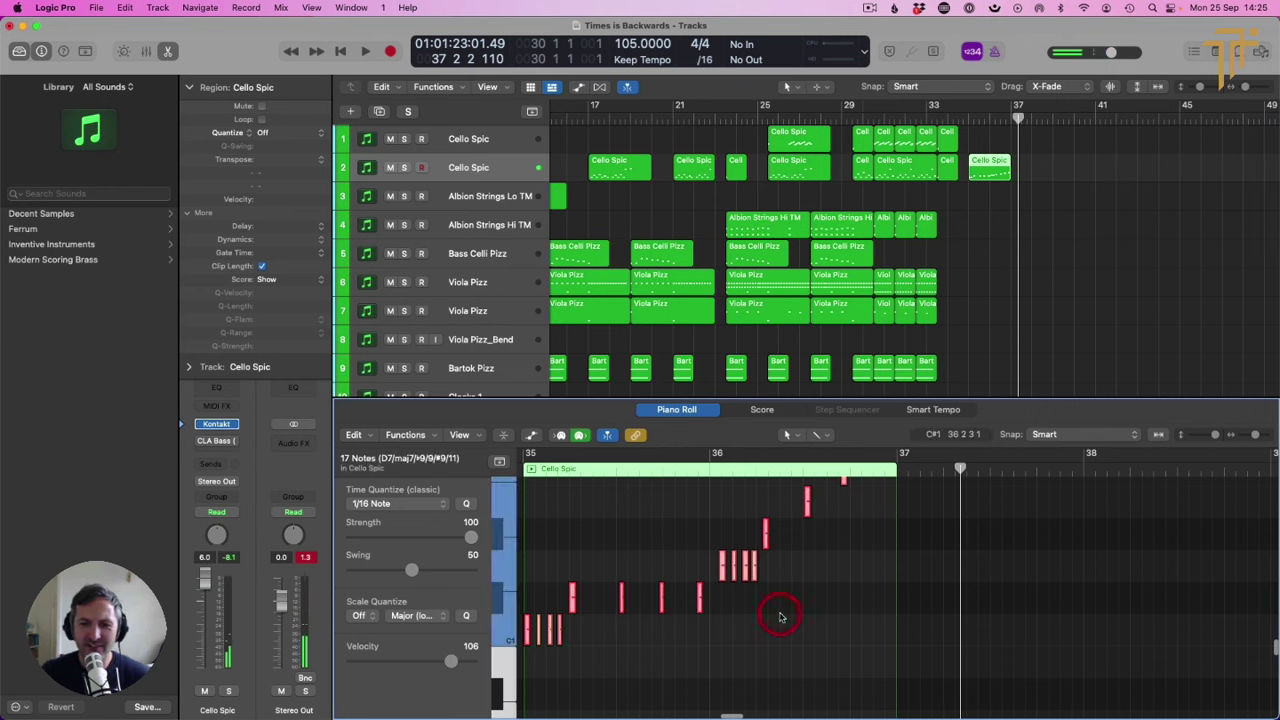
scroll(648, 530, up, 3)
scroll(646, 527, up, 2)
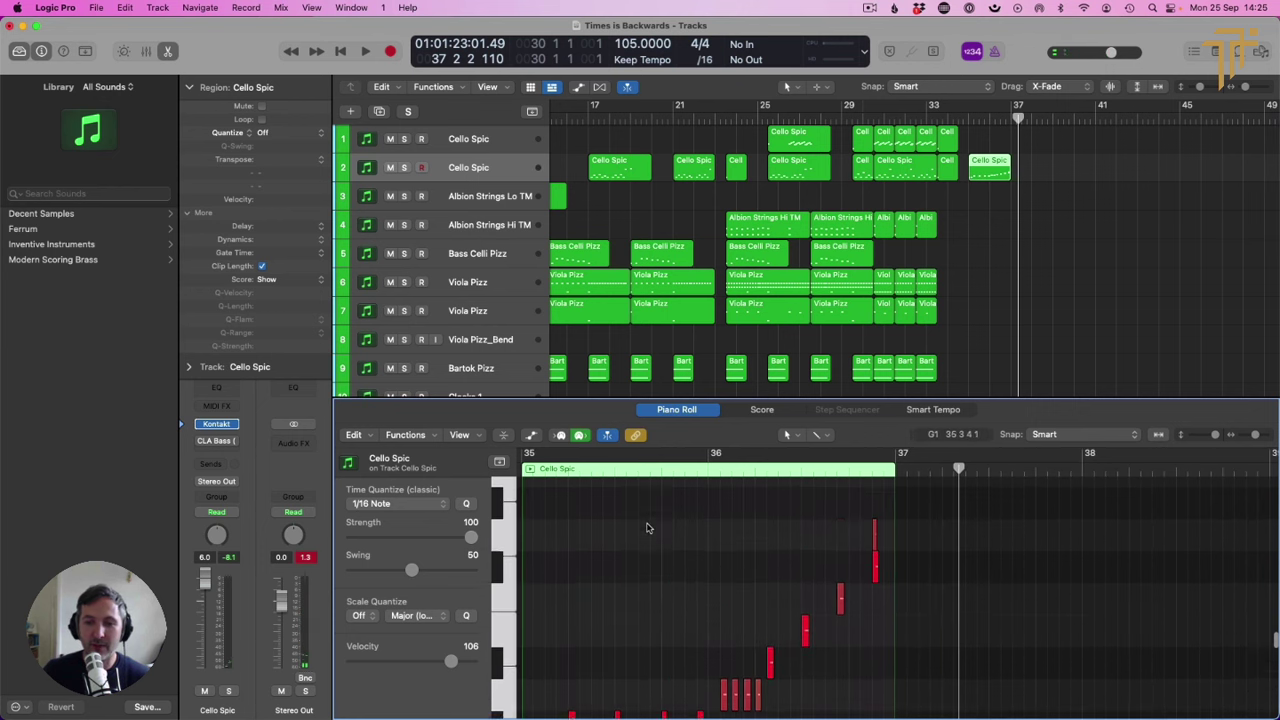
click(884, 542)
drag(864, 566, 866, 568)
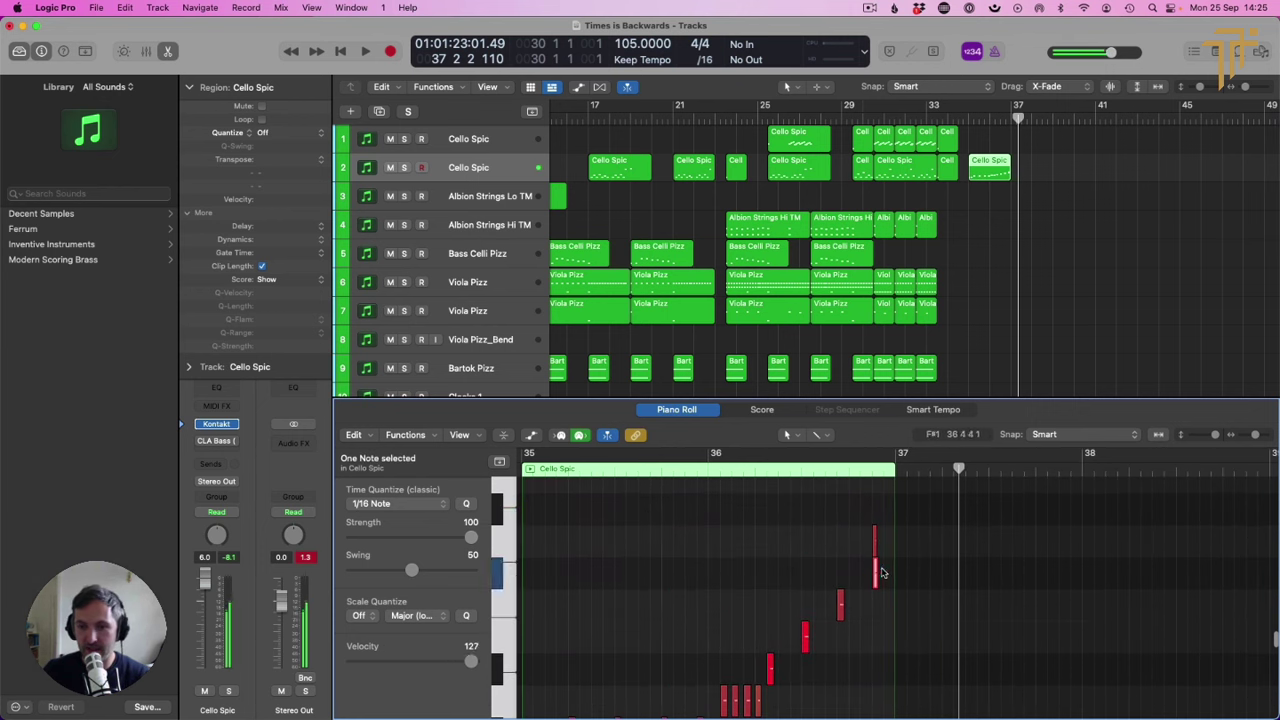
Step: Play the Cello Spic run from bar 35, close the note editor and move the region to start at bar 36
double_click(970, 117)
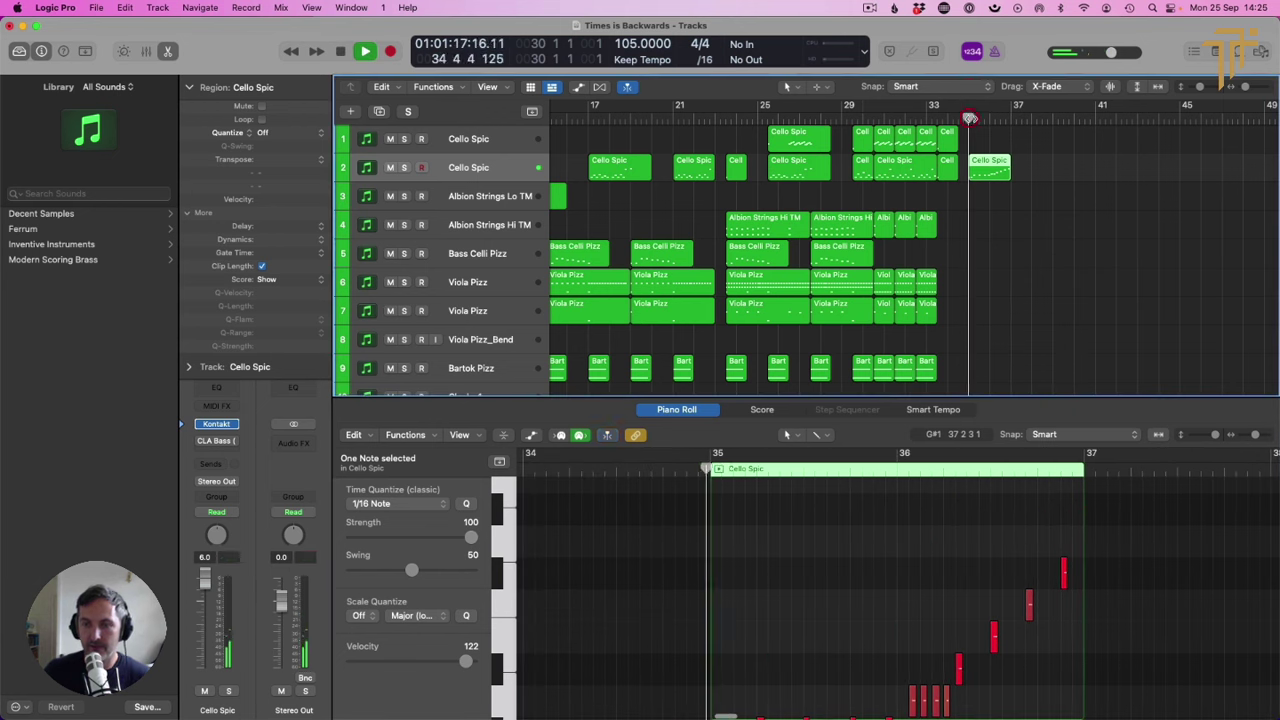
key(p)
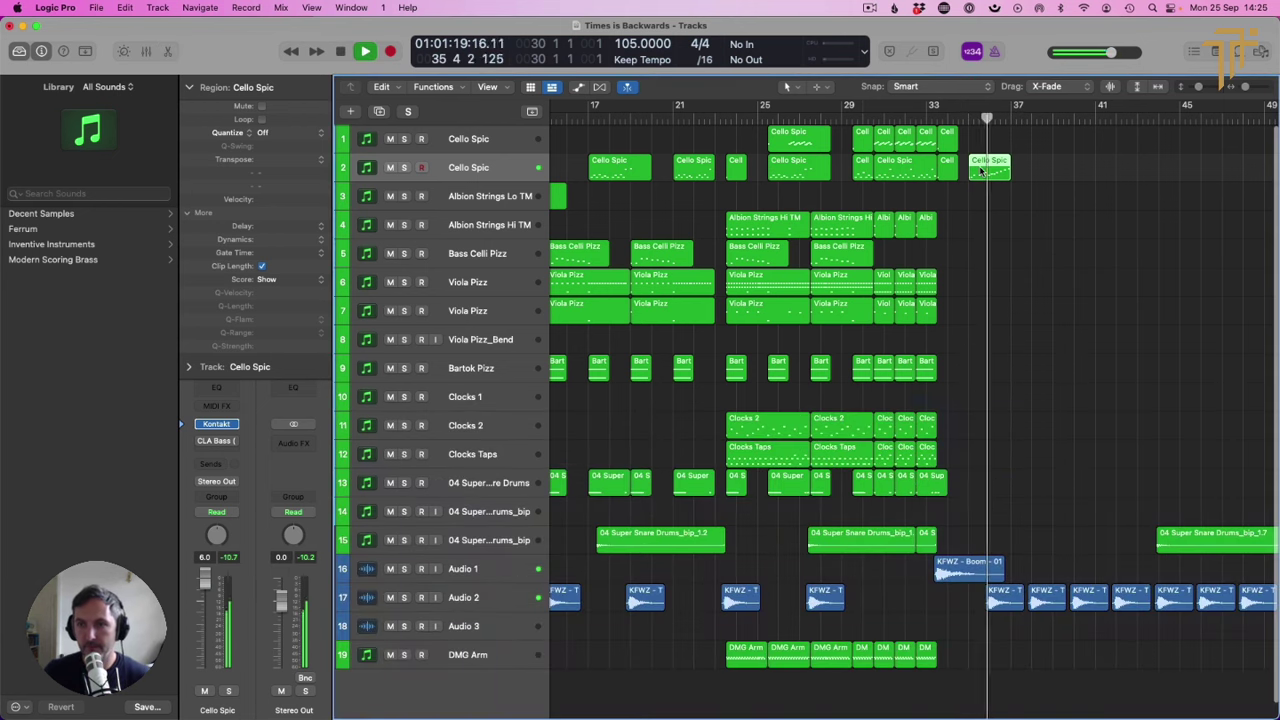
drag(982, 173, 1003, 168)
key(space)
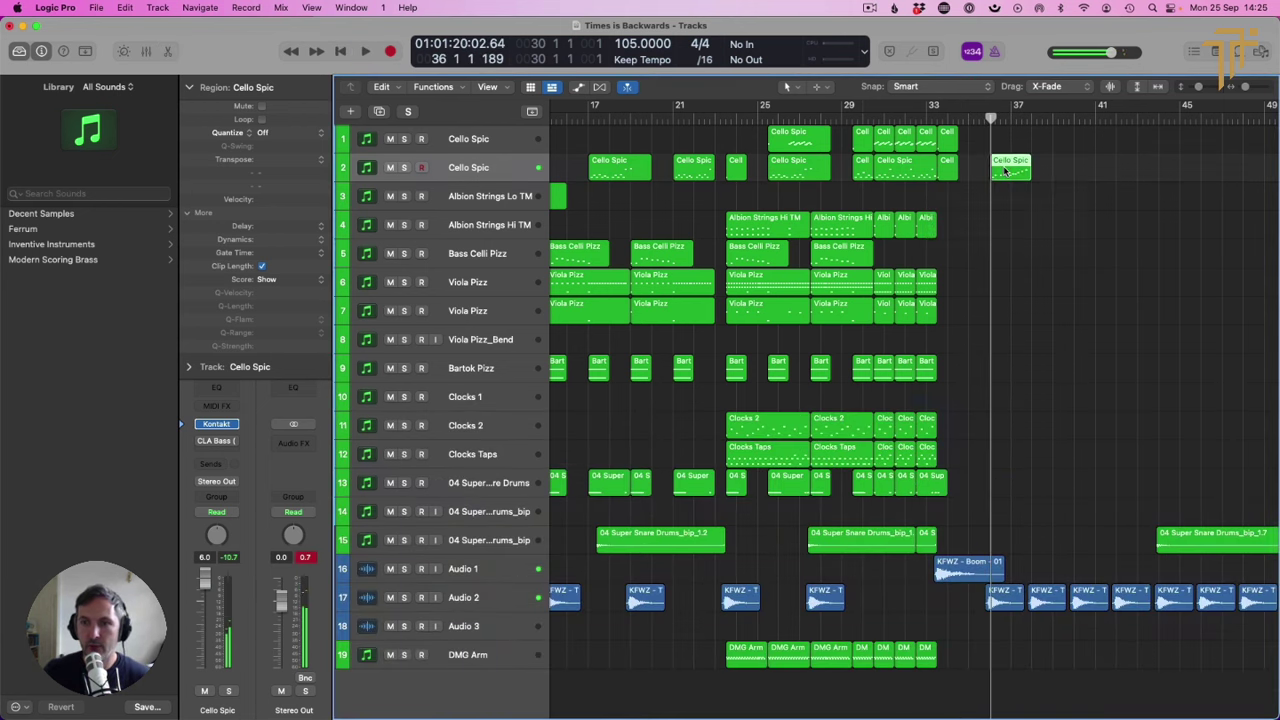
Step: In the new Cello Spic region, shift the third and fourth C#1 notes in bar 36 one sixteenth earlier
double_click(1006, 166)
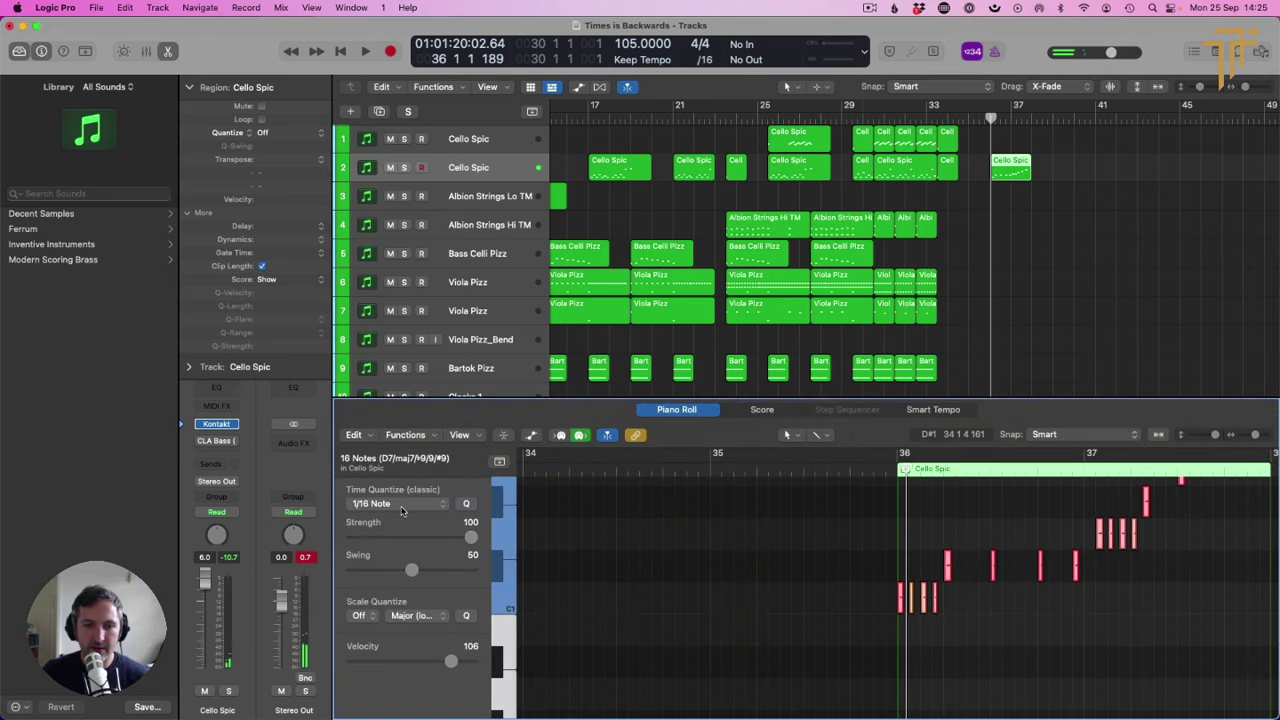
click(1040, 549)
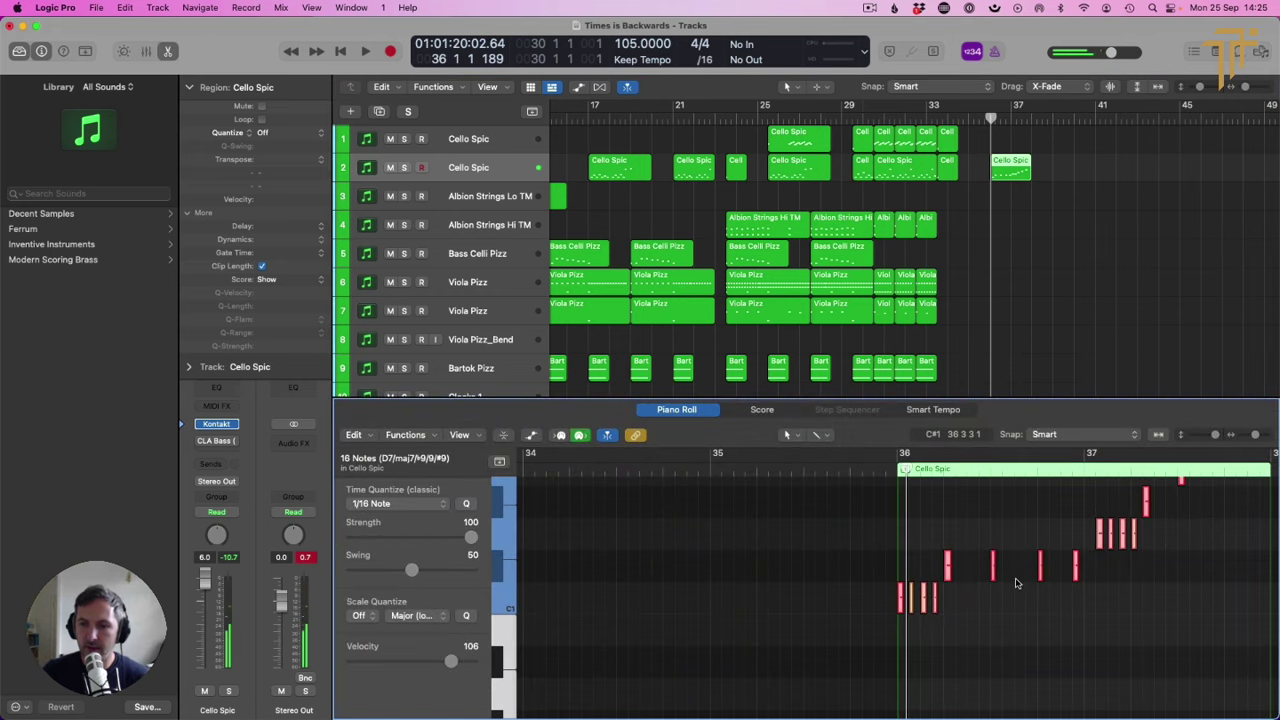
click(1016, 583)
scroll(1030, 583, right, 1)
mouse_move(1035, 575)
mouse_down()
mouse_move(1023, 575)
mouse_move(1057, 570)
mouse_up()
Step: Play the edited Cello Spic run, select the five notes just after the start of bar 37, and close the note editor
key(space)
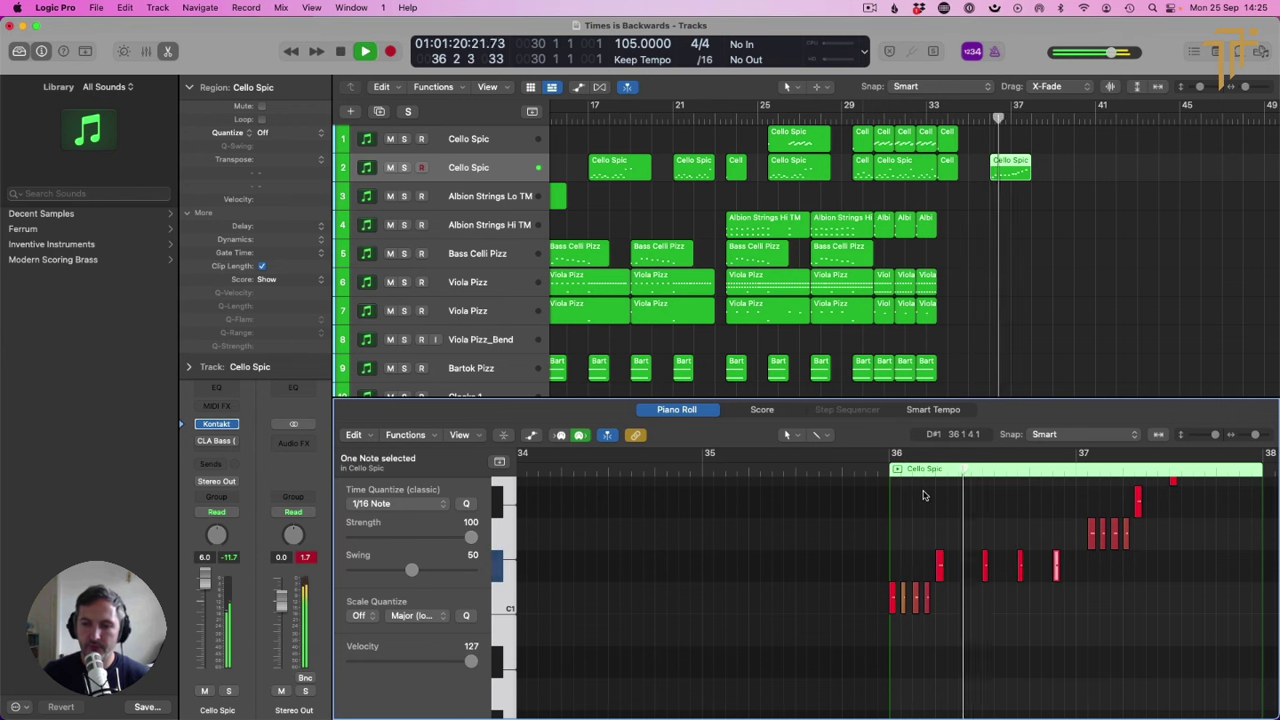
scroll(1035, 532, up, 2)
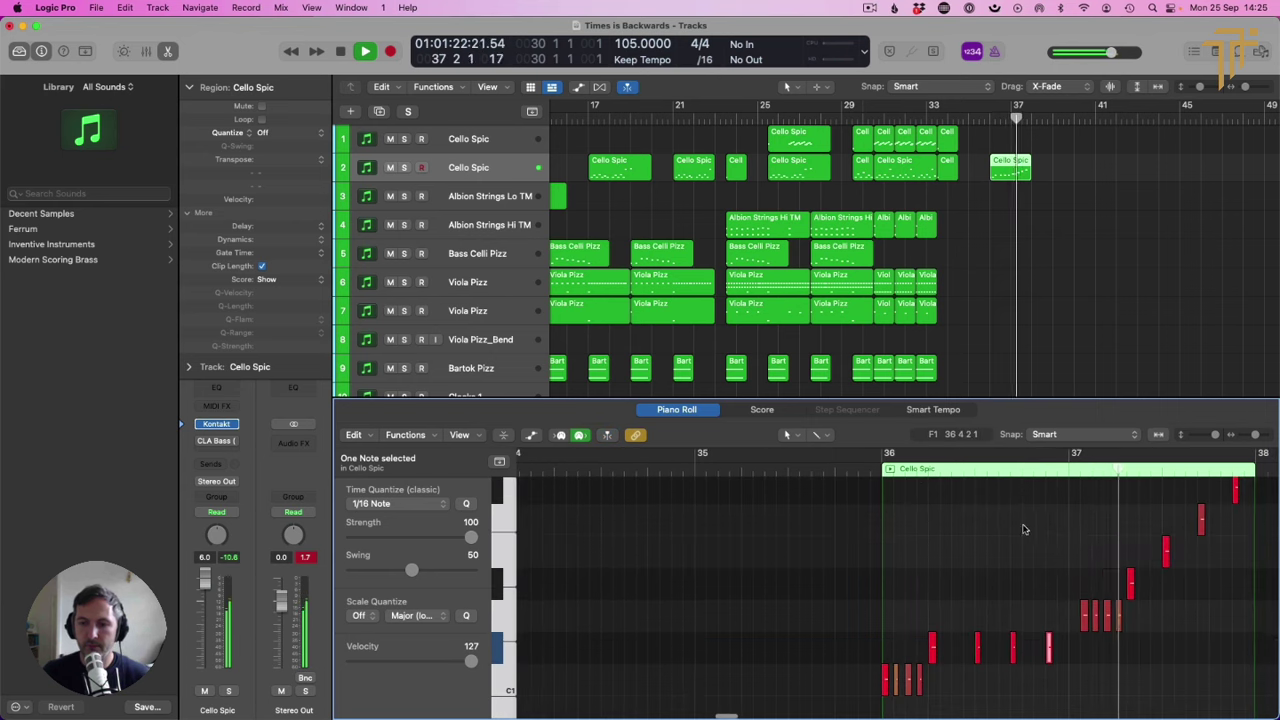
scroll(1032, 530, up, 2)
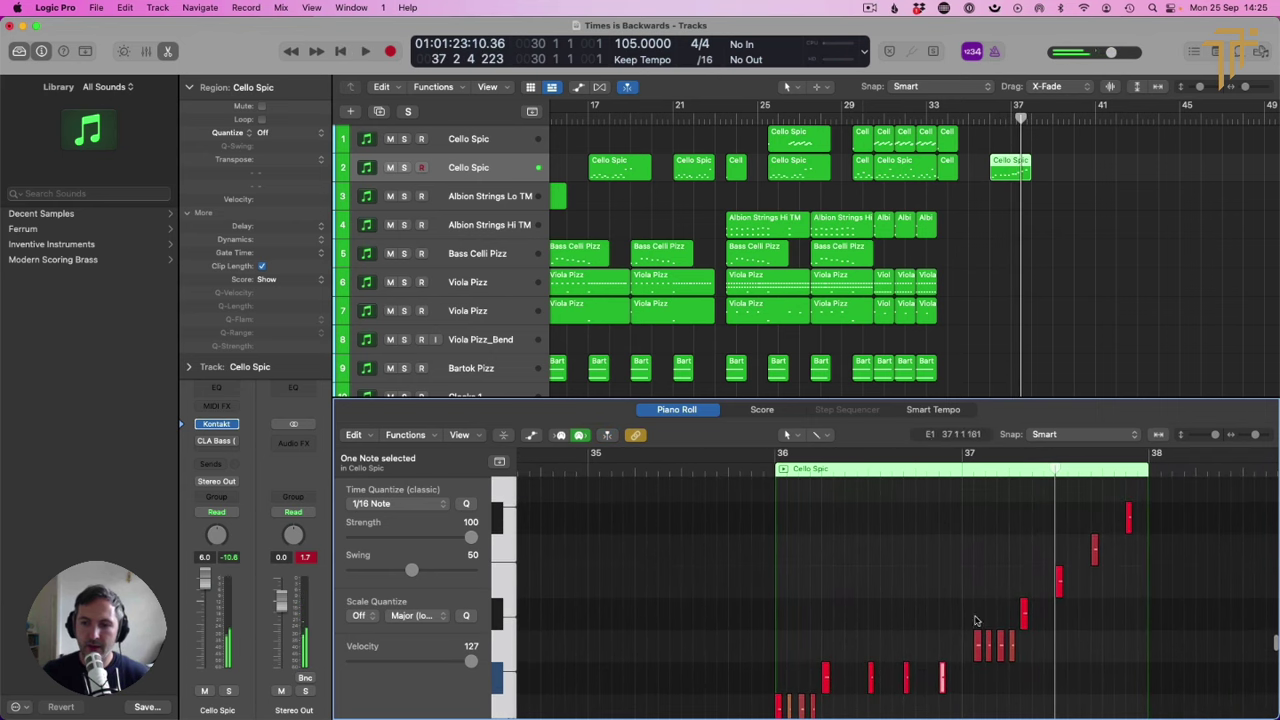
drag(944, 600, 1044, 652)
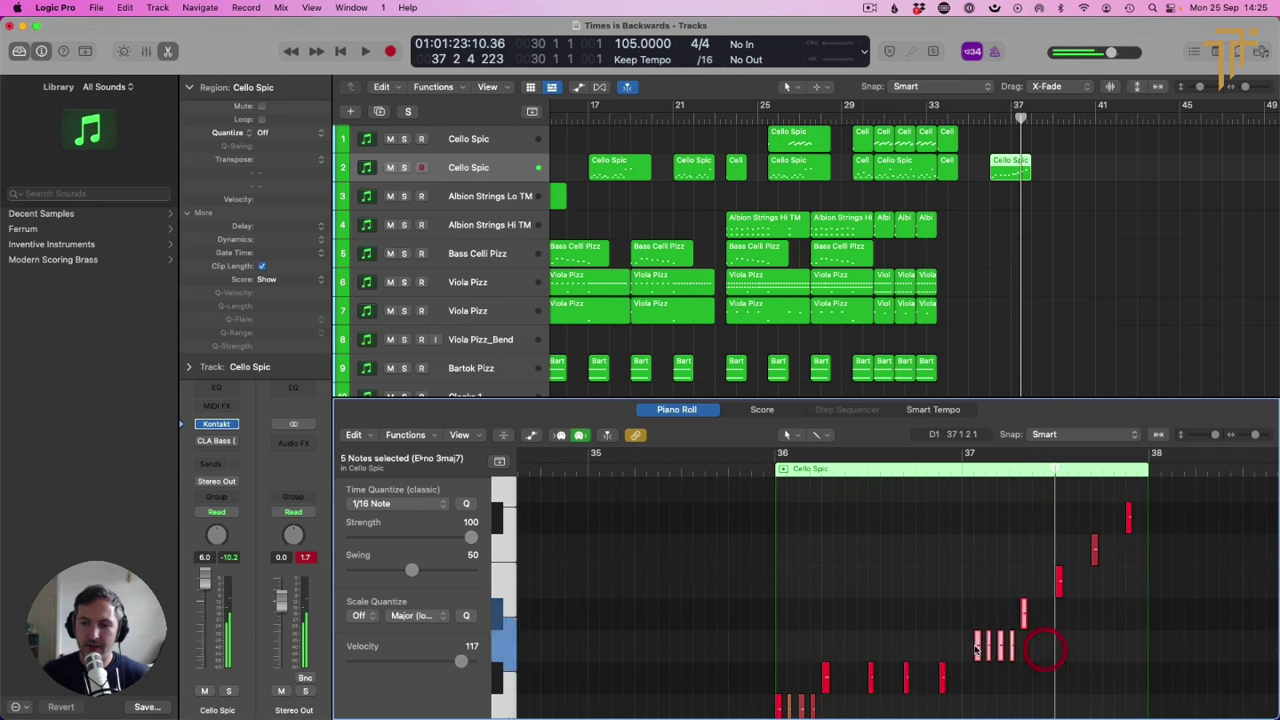
click(975, 648)
key(p)
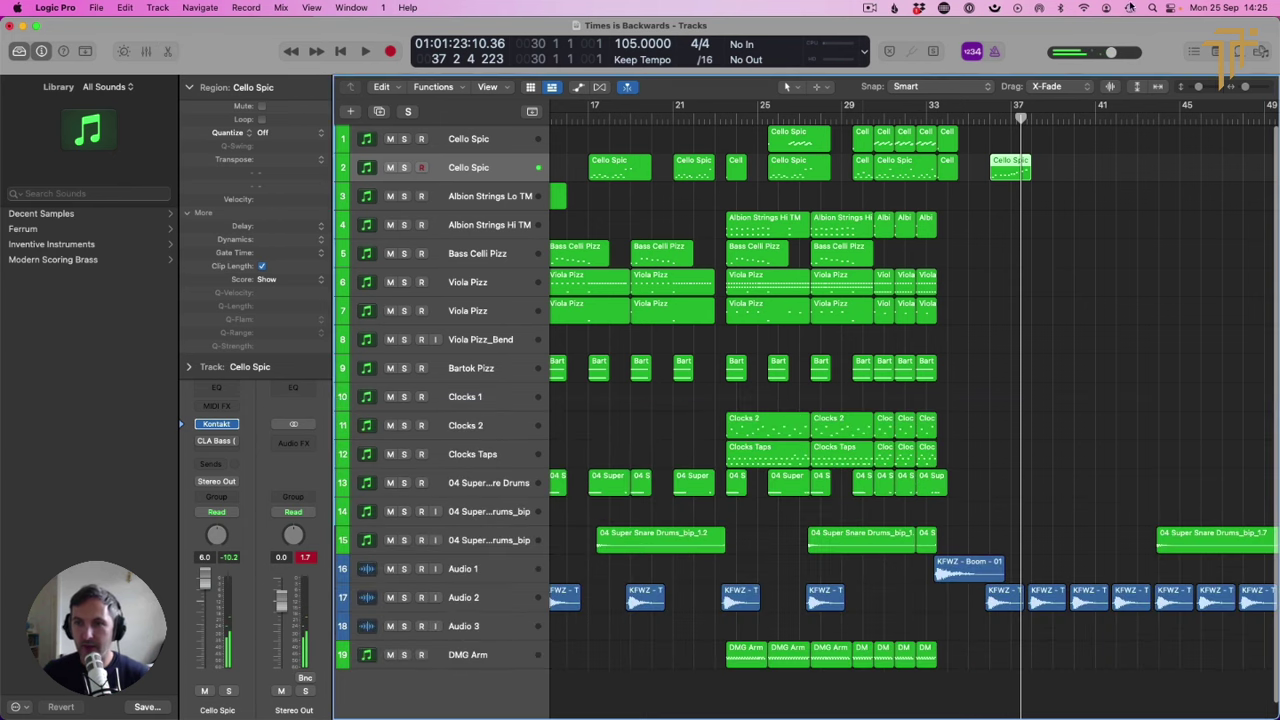
Step: Copy a Bartok Pizz region to bars 36 and 37 and play the section from bar 36
click(989, 119)
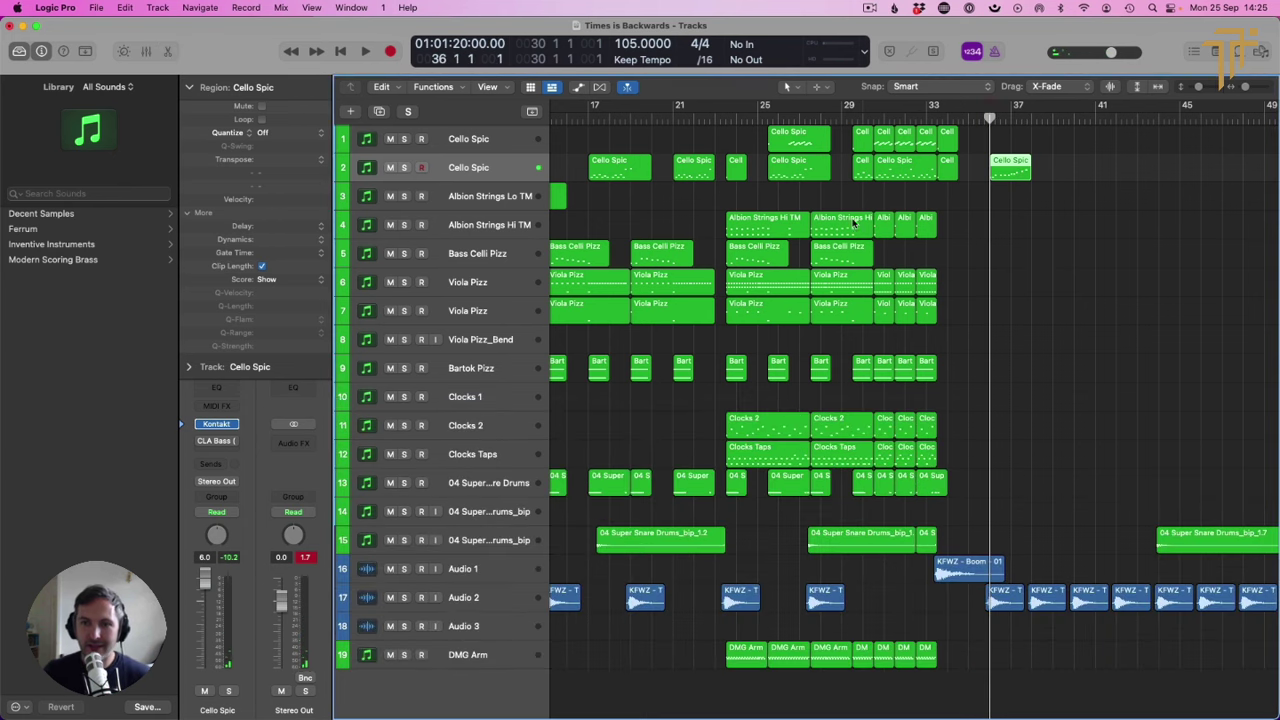
drag(736, 375, 1020, 370)
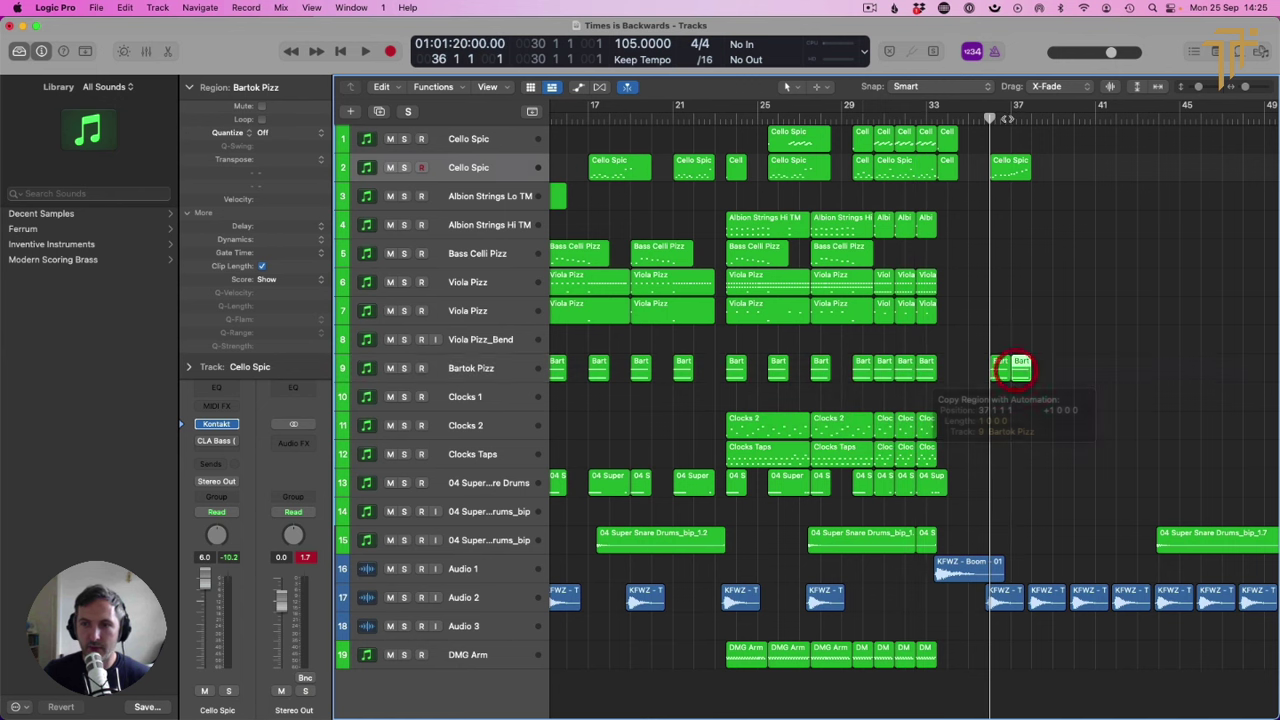
key(space)
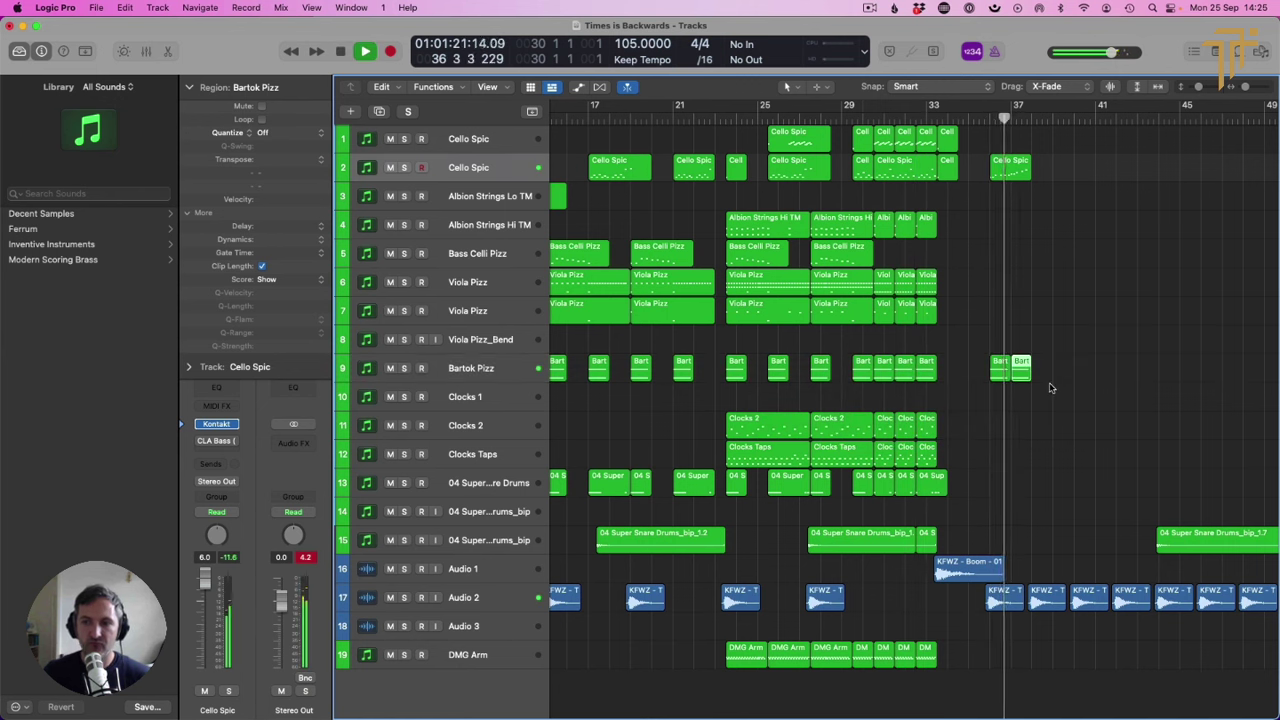
Step: Copy the two Bartok Pizz regions at bars 36 and 37 together with the Cello Spic run above them to bar 40
shift+click(1000, 370)
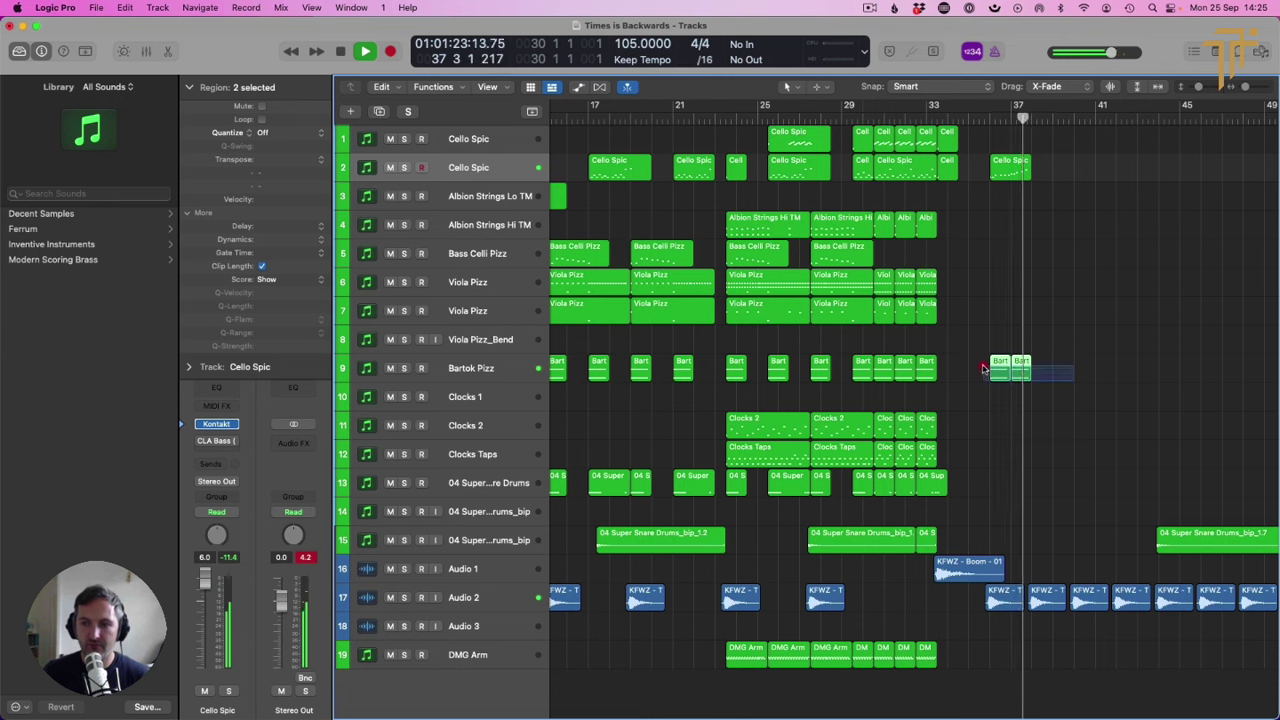
key(space)
drag(1085, 418, 1075, 167)
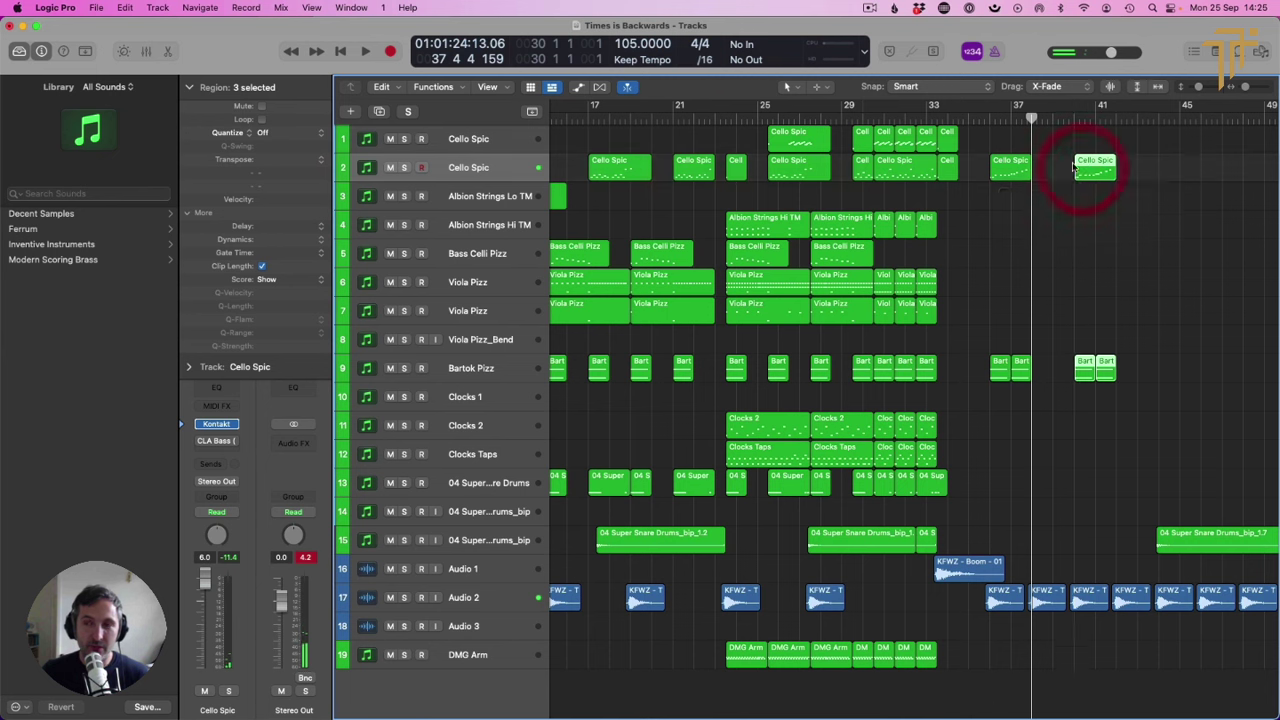
Step: Record a descending Cello Spic run on the first track from bar 38, move the region to start at bar 37 and play it
click(500, 142)
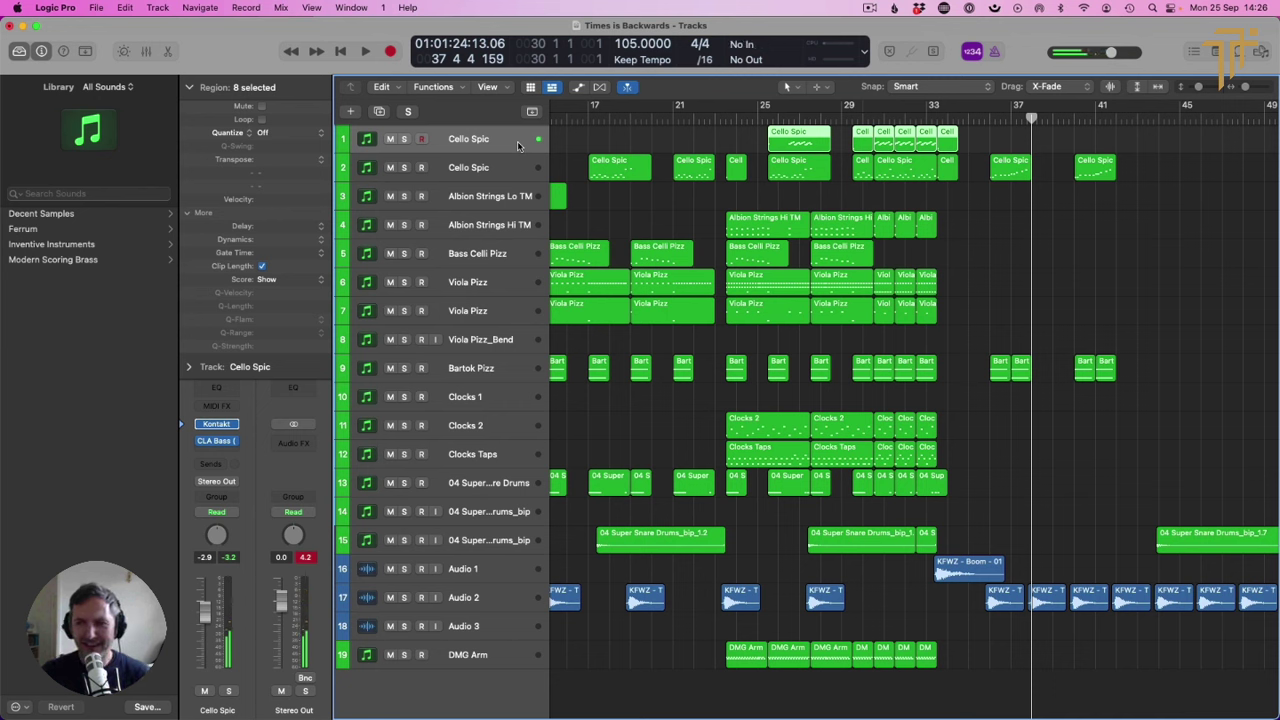
key(space)
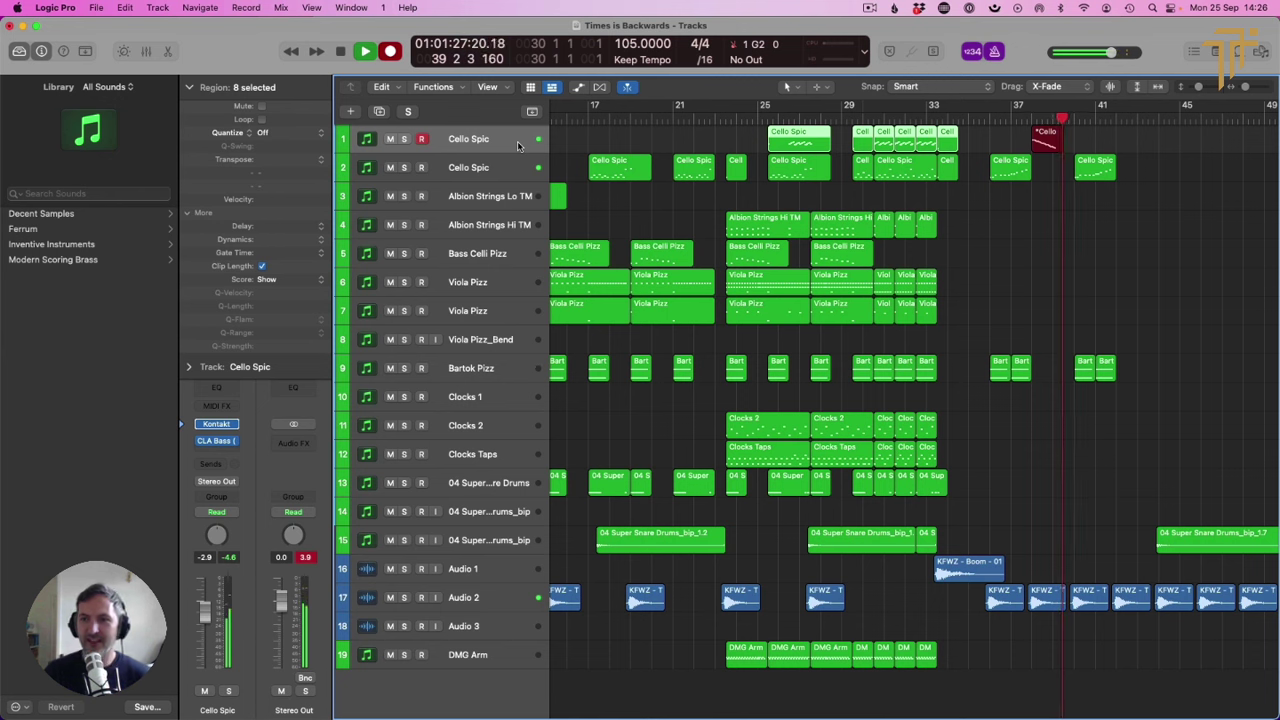
key(space)
drag(1043, 148, 1022, 148)
key(space)
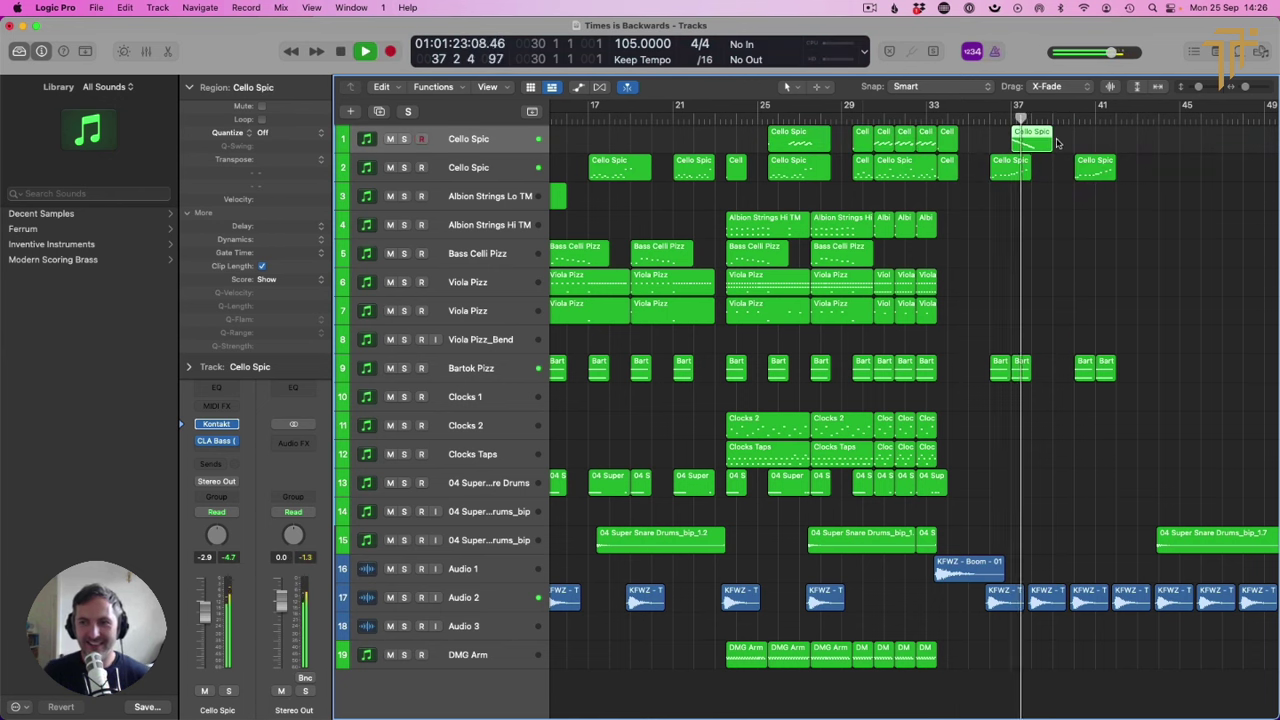
key(space)
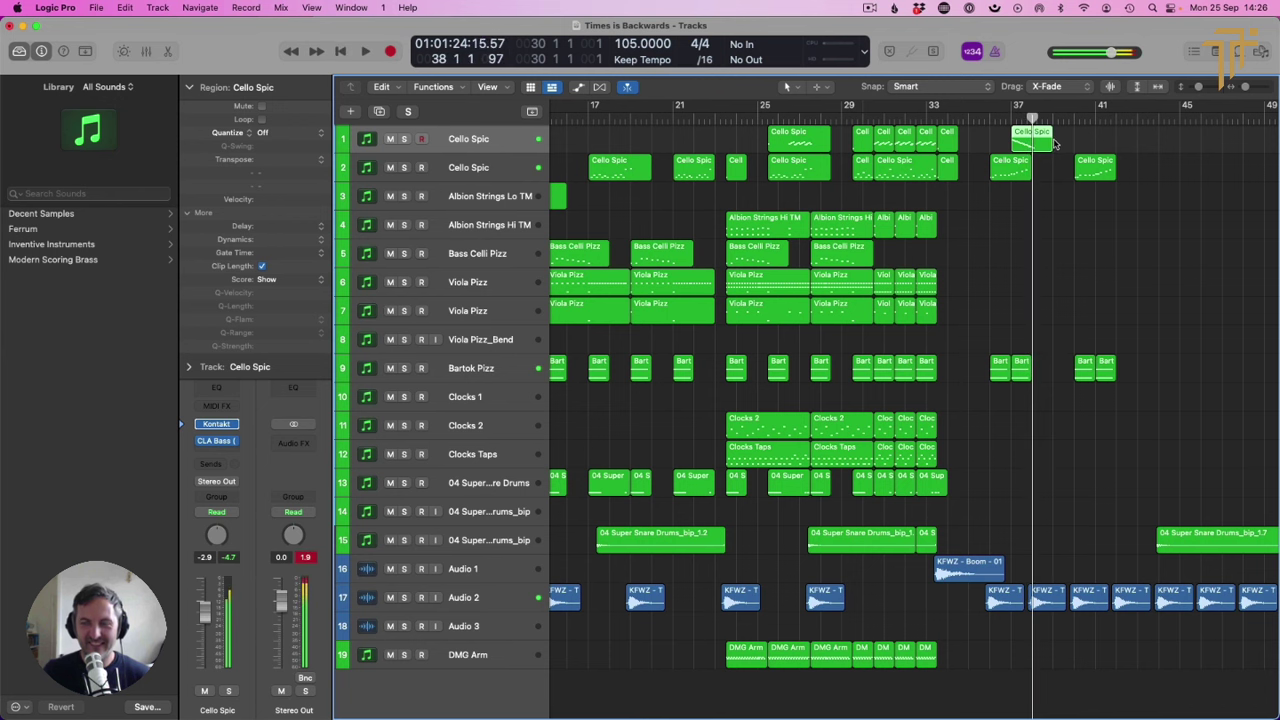
Step: Delete the descending Cello Spic region at bar 37 on the first track
click(967, 240)
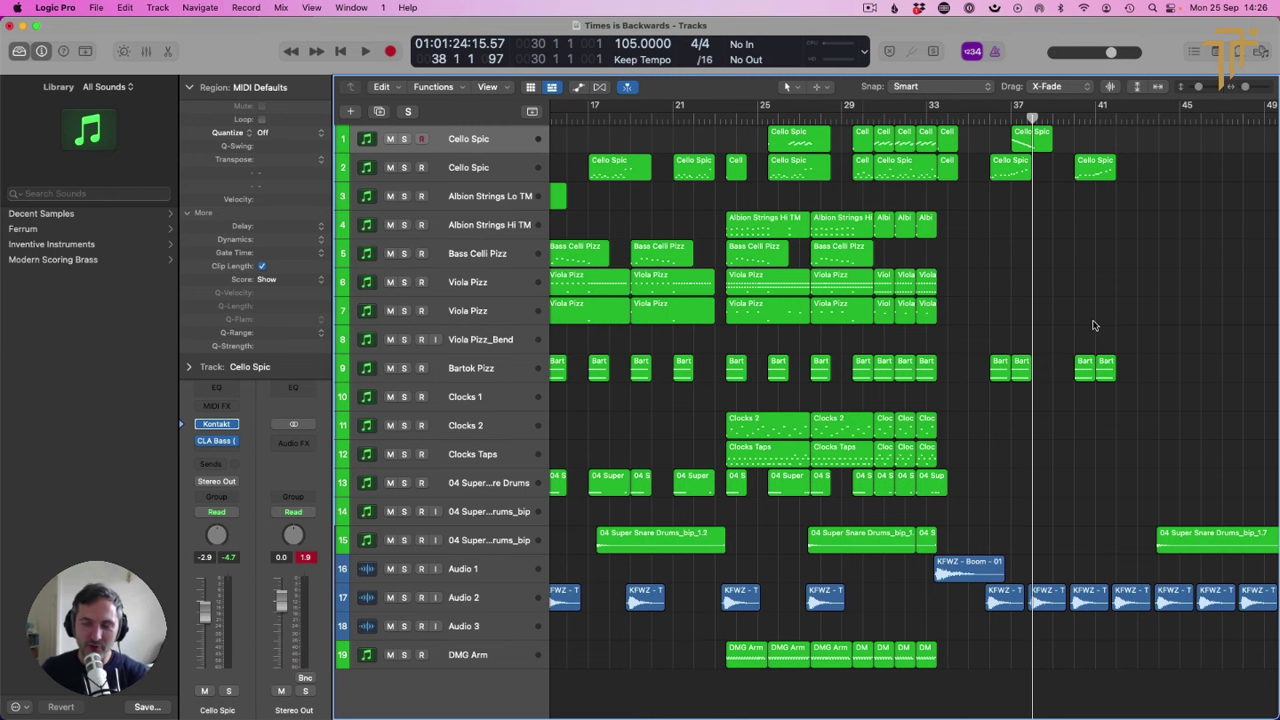
scroll(1117, 343, right, 5)
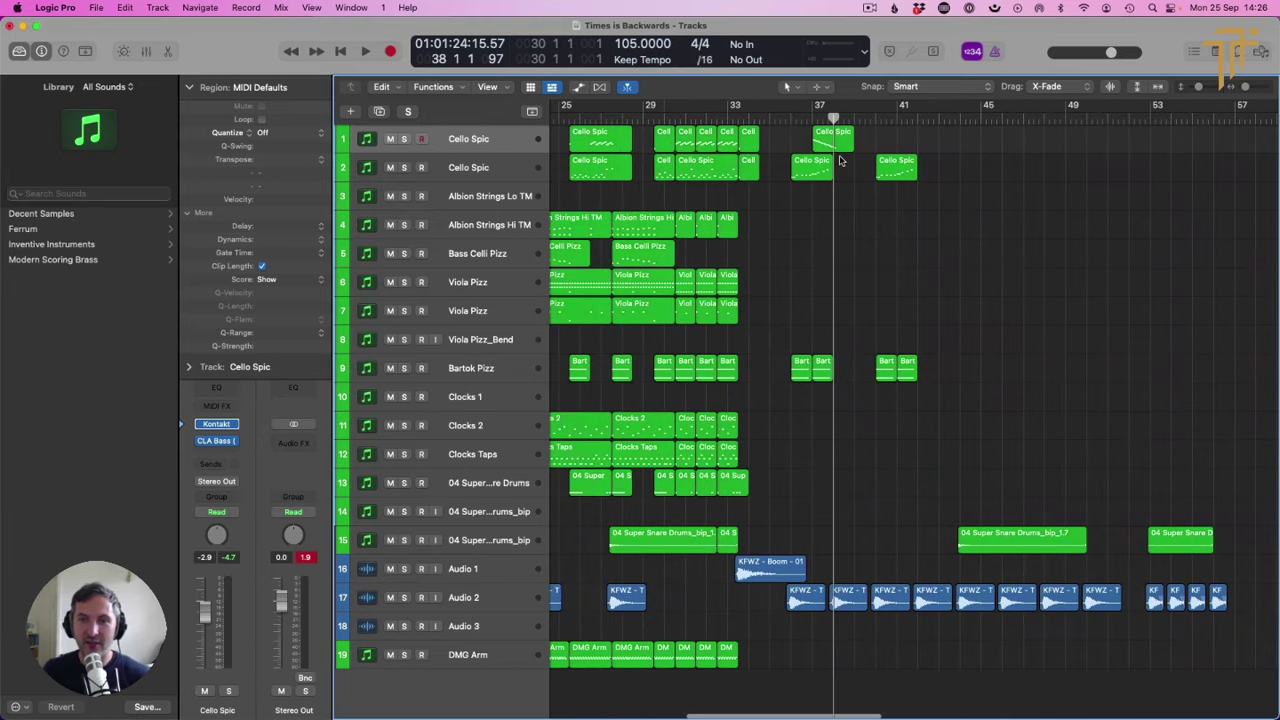
click(836, 145)
key(BackSpace)
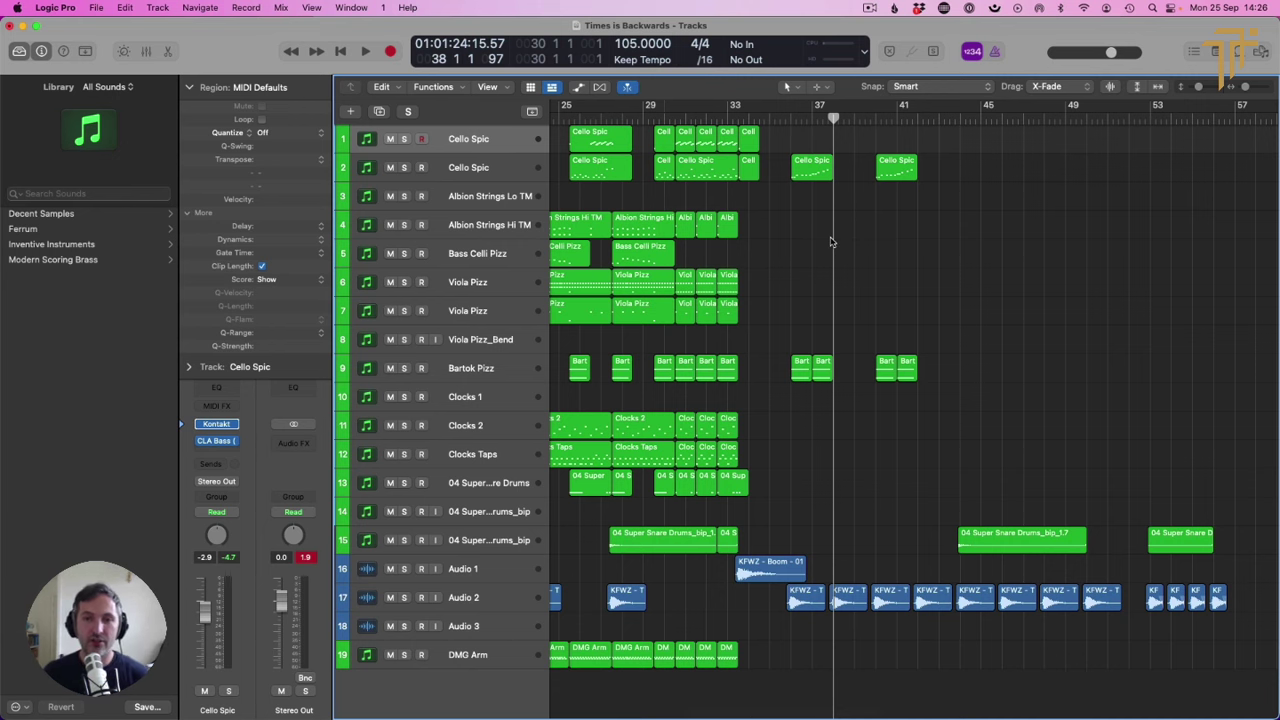
Step: Play the arrangement from bar 25, briefly soloing the second Cello Spic track
scroll(830, 241, left, 5)
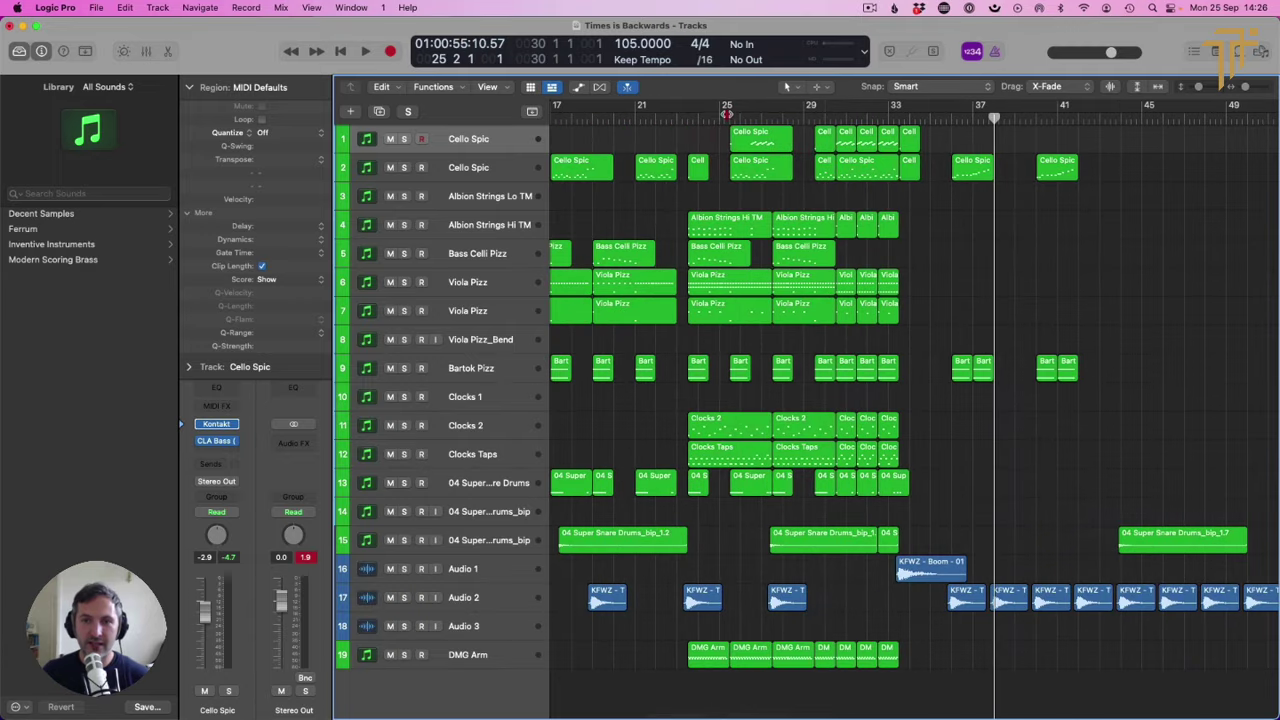
click(725, 116)
key(space)
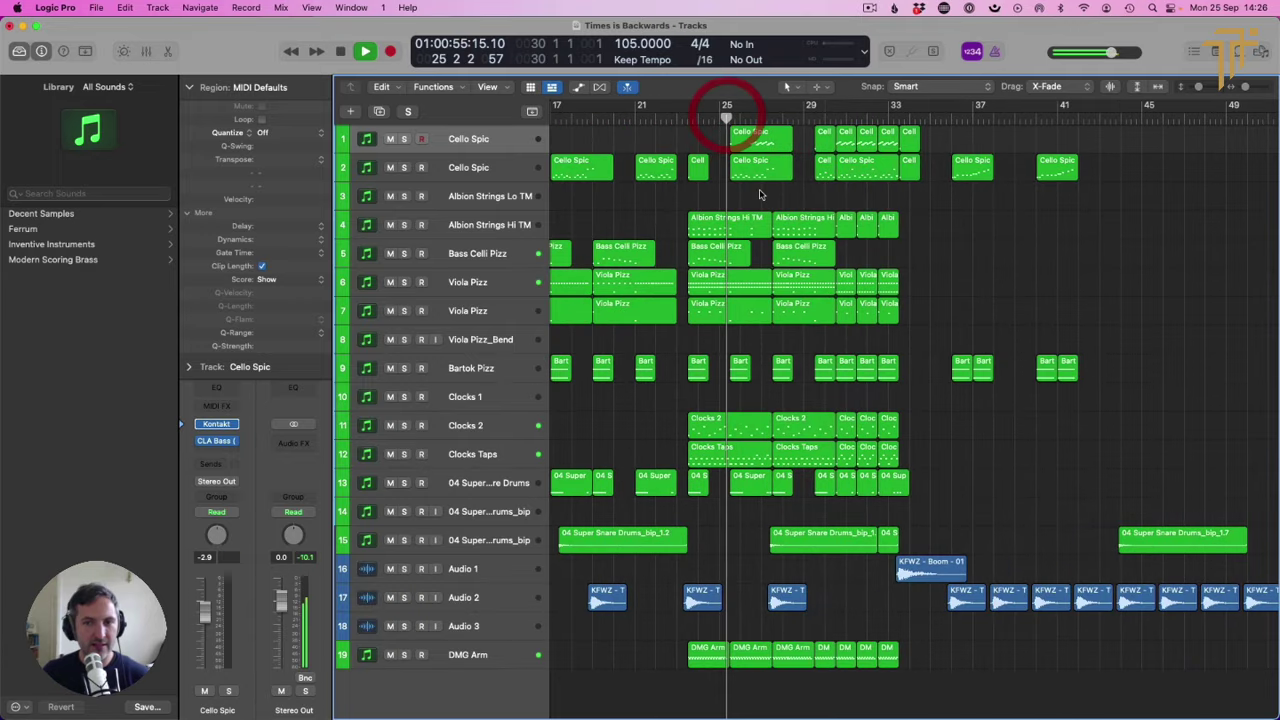
click(404, 167)
click(404, 167)
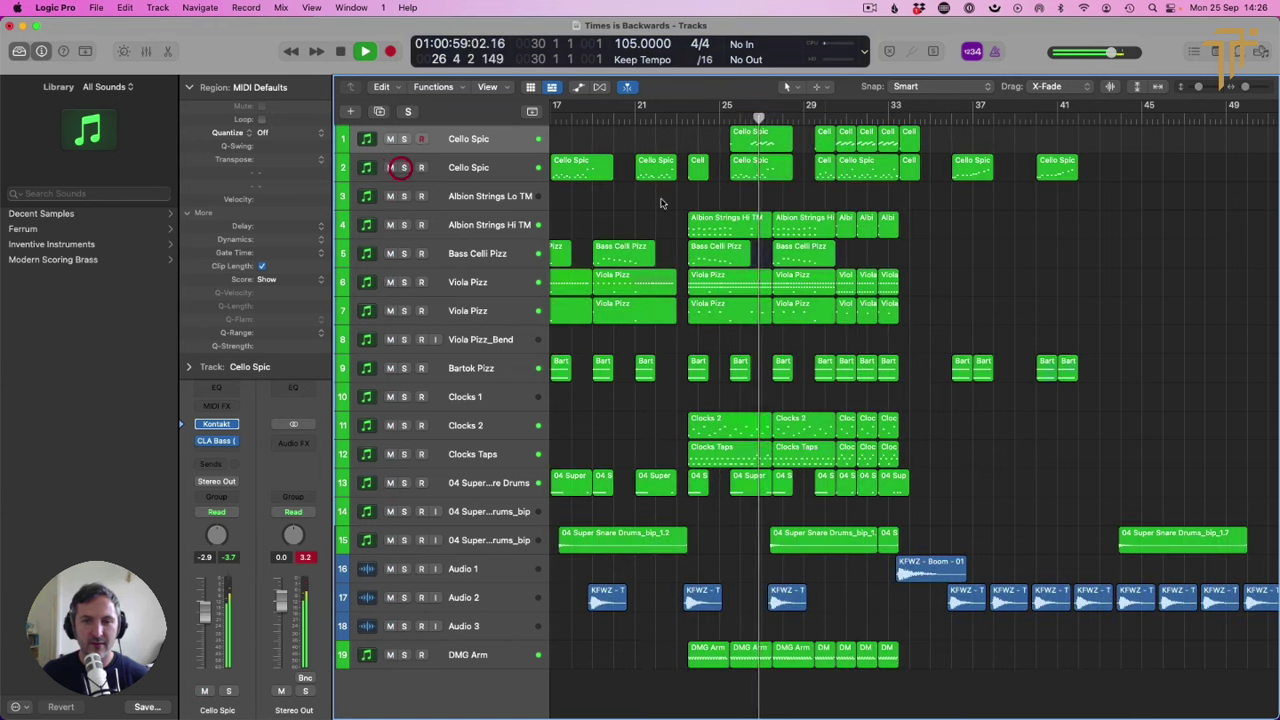
Step: Replace the Cello Spic runs at bars 36 and 40 with copies of the bar 25 Cello Spic region on the first three tracks at bar 36
drag(960, 160, 1134, 220)
key(Delete)
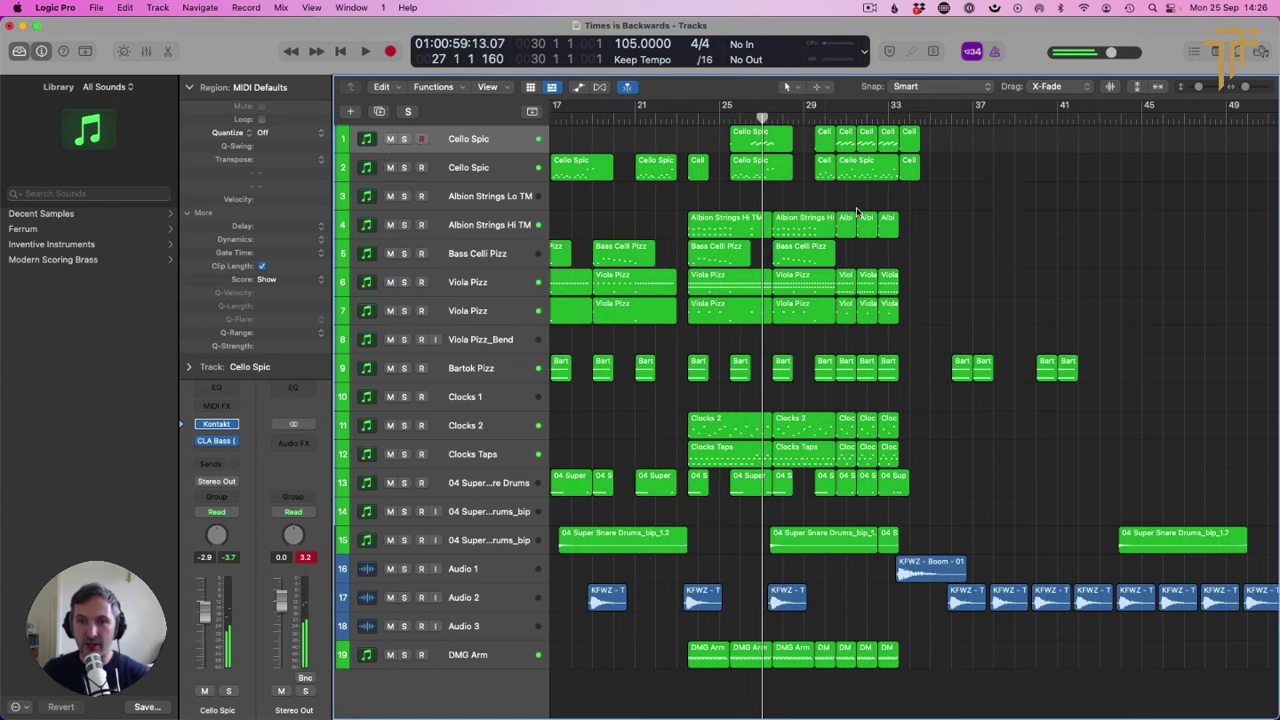
drag(755, 175, 975, 195)
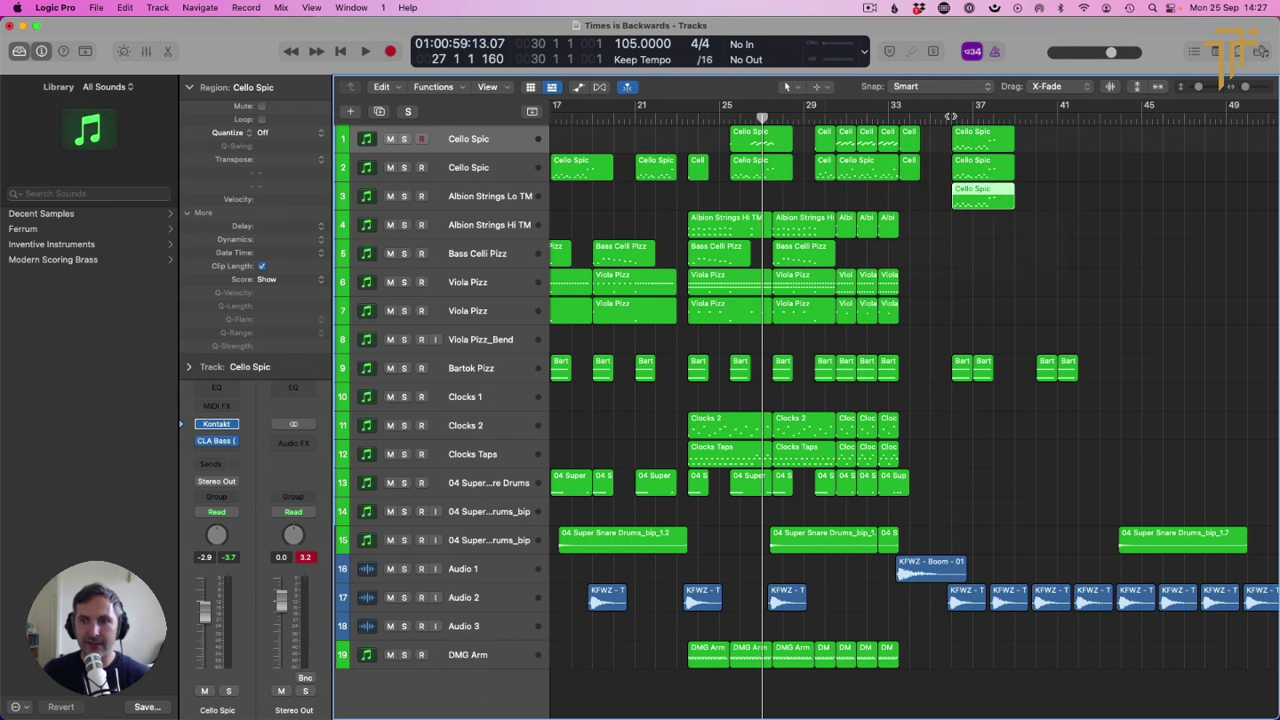
double_click(955, 115)
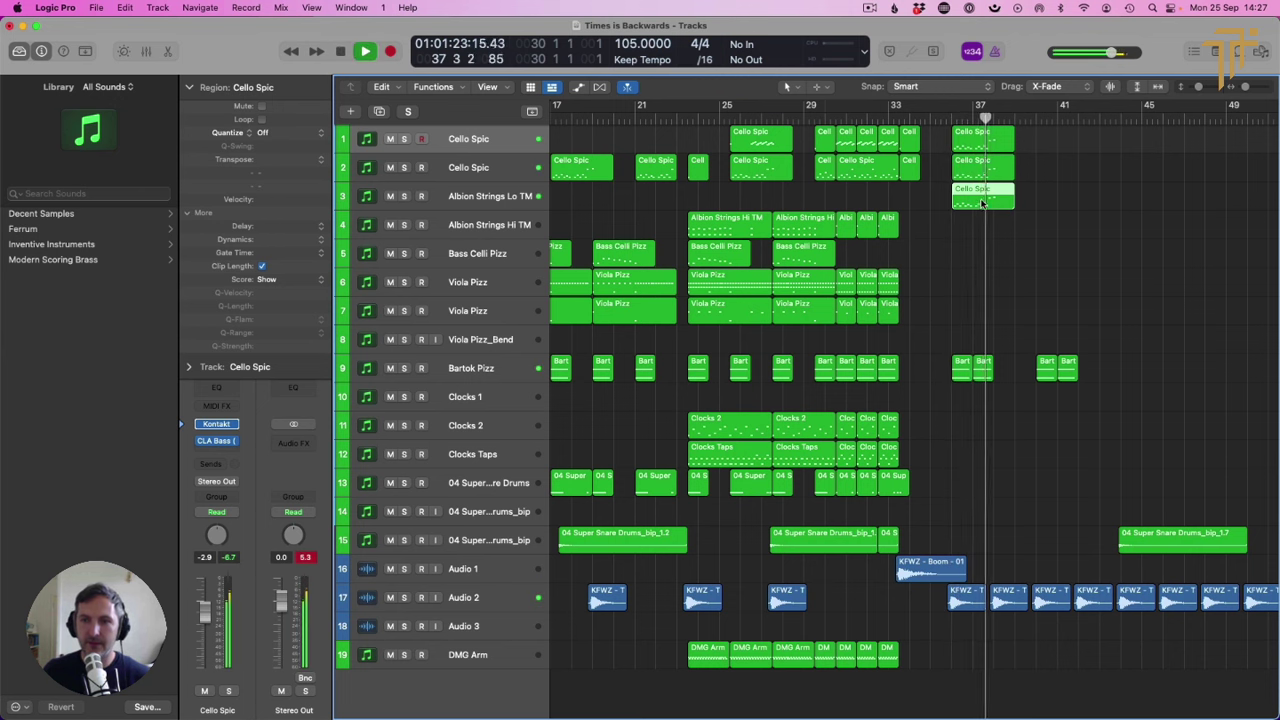
key(space)
Step: Open the three Cello Spic copies at bar 36 together for note editing and set the notes in bars 36 and 37 to sixteenth lengths
drag(1046, 206, 972, 148)
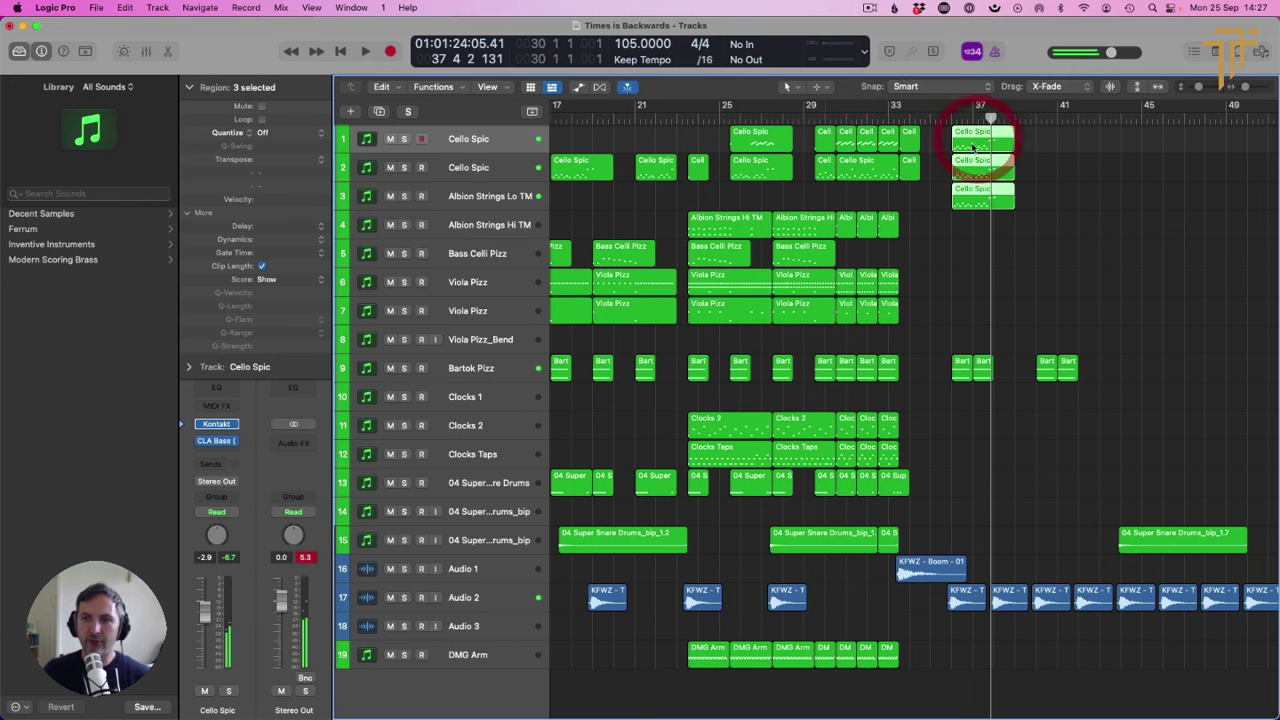
double_click(972, 148)
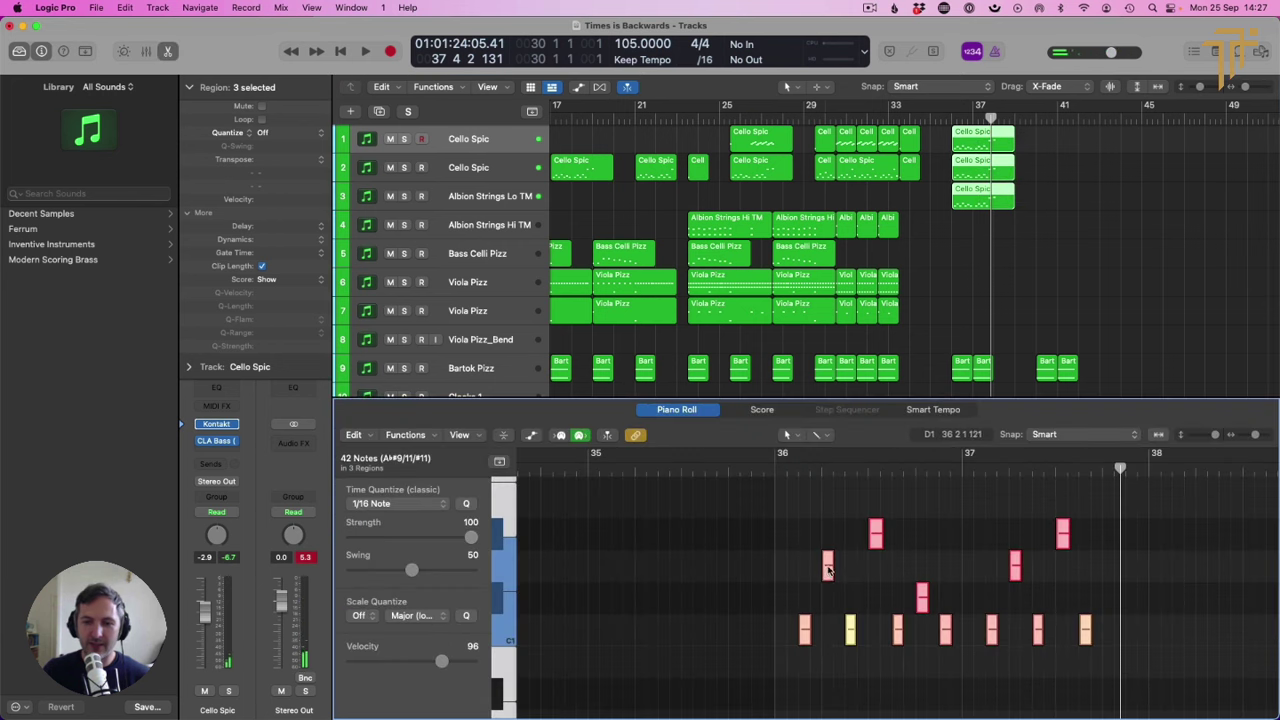
right_click(827, 568)
click(870, 528)
key(Return)
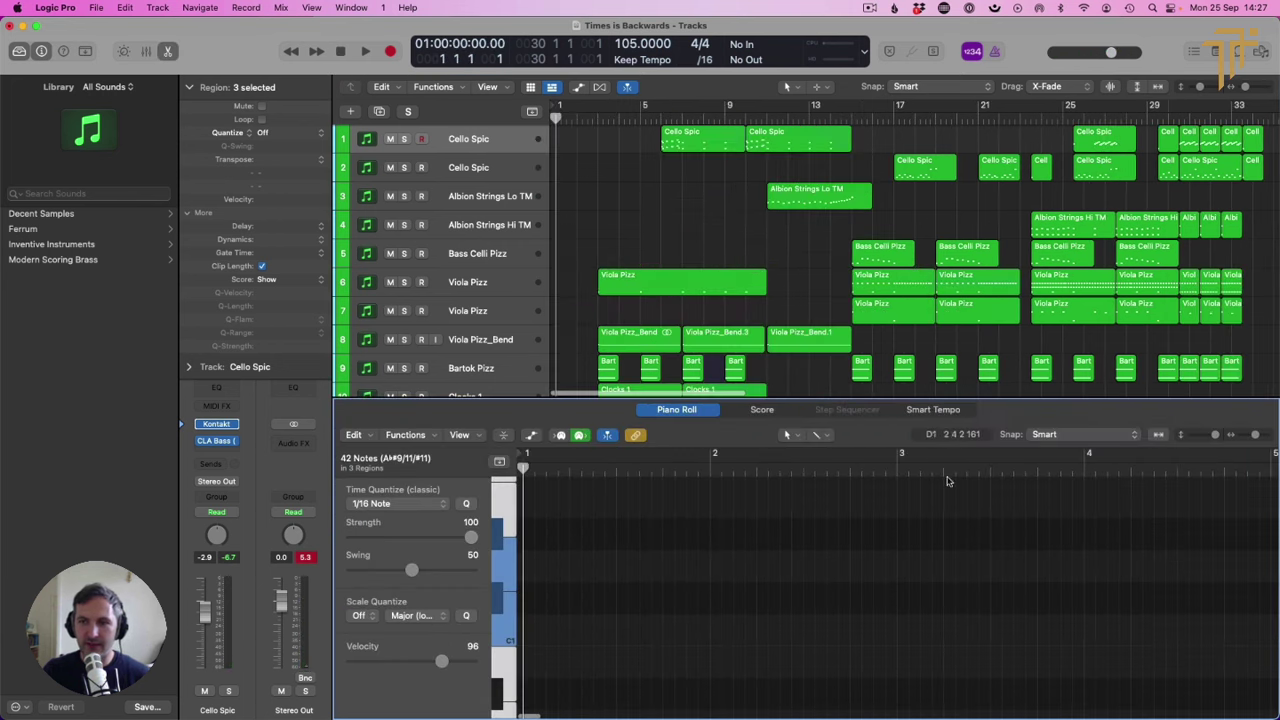
scroll(920, 150, right, 10)
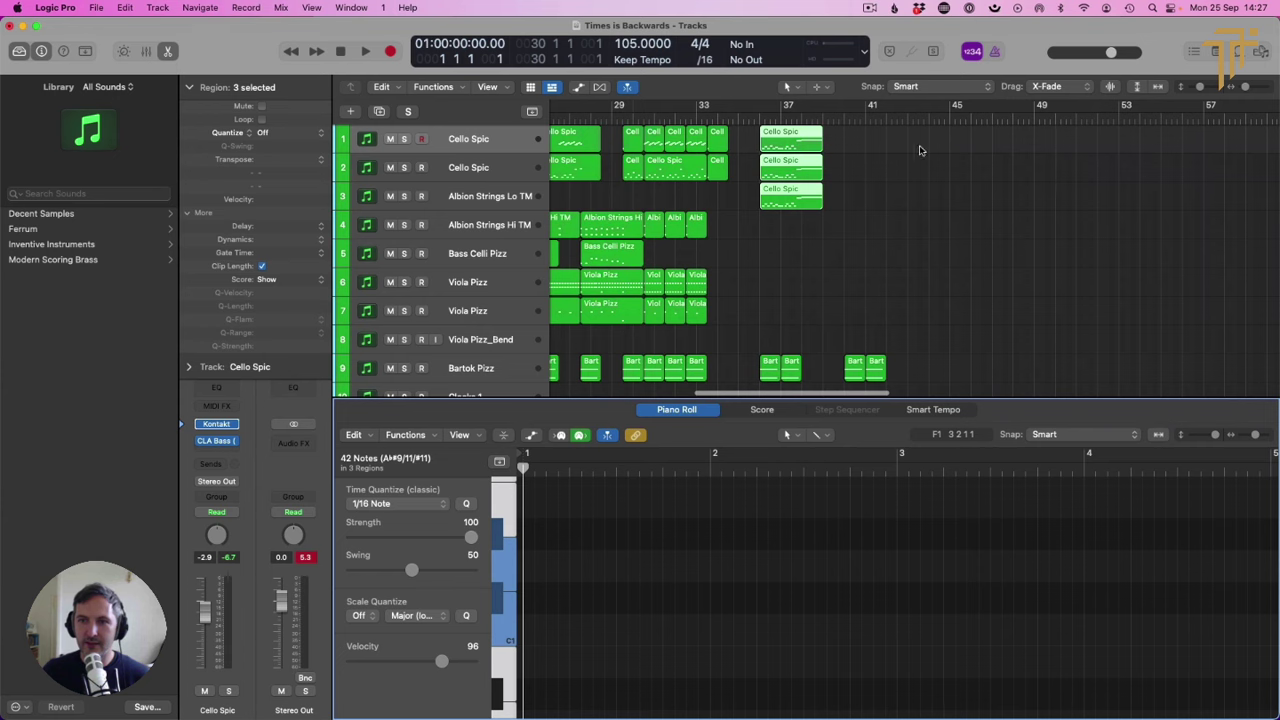
double_click(788, 140)
double_click(779, 151)
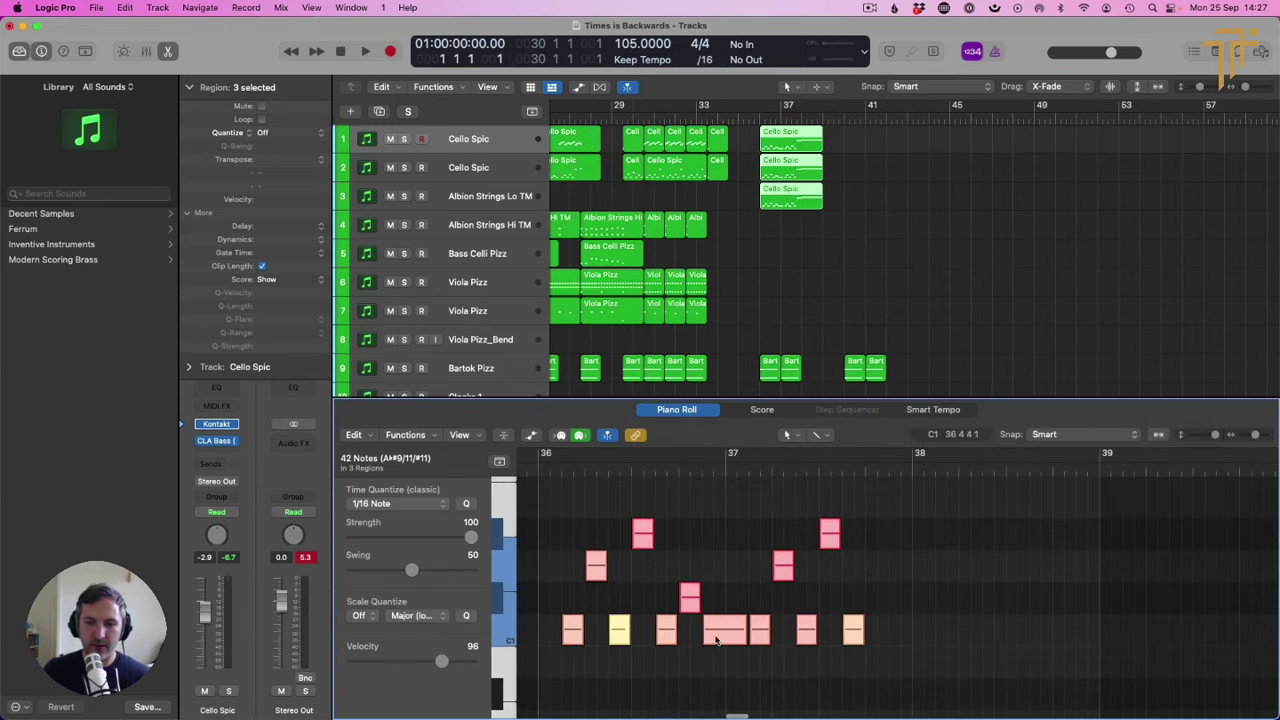
drag(578, 634, 572, 634)
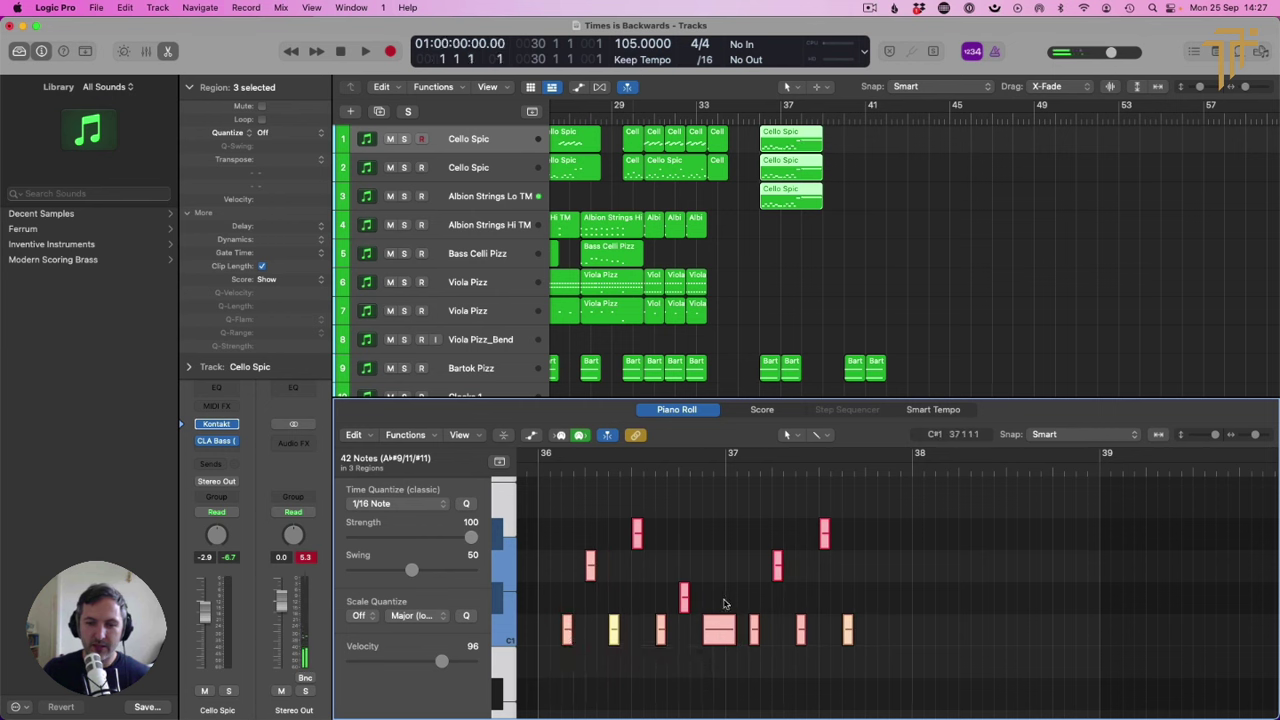
drag(733, 632, 716, 643)
Step: Duplicate the Cello Spic notes in bars 36 and 37 one sixteenth later, play from bar 36 and close the note editor
key(super+a)
scroll(600, 573, down, 2)
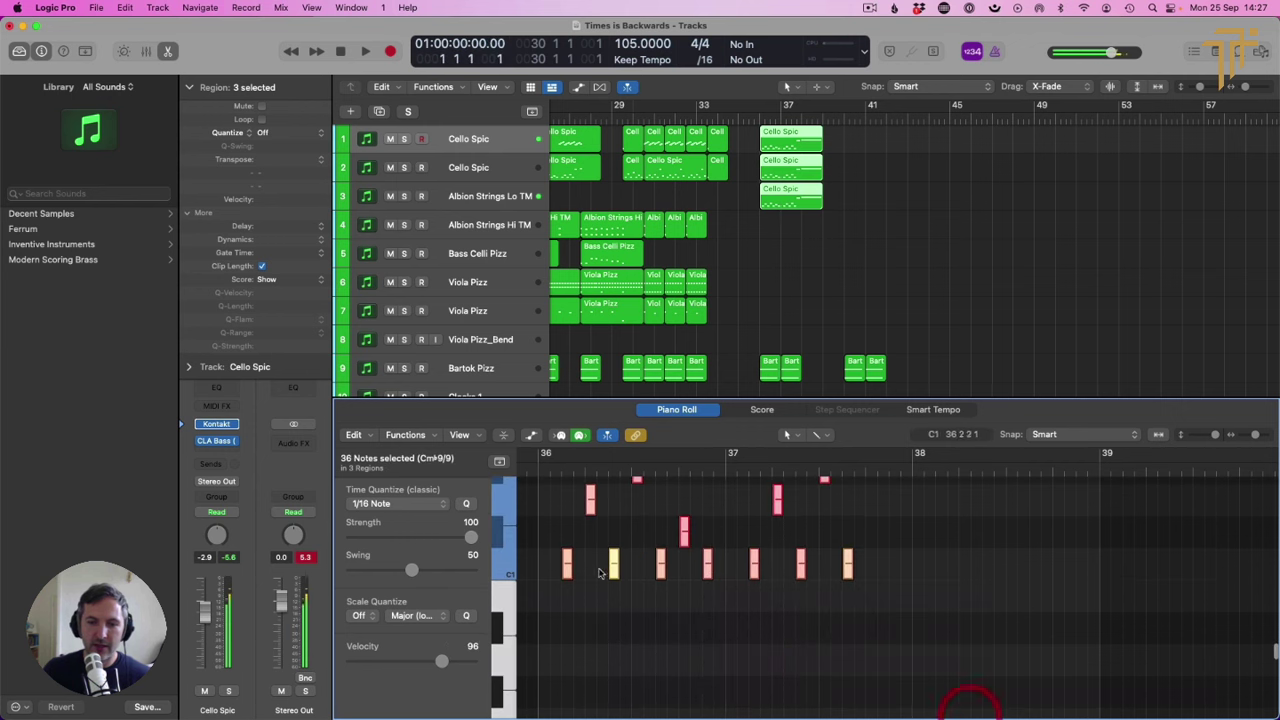
drag(566, 570, 579, 571)
double_click(552, 458)
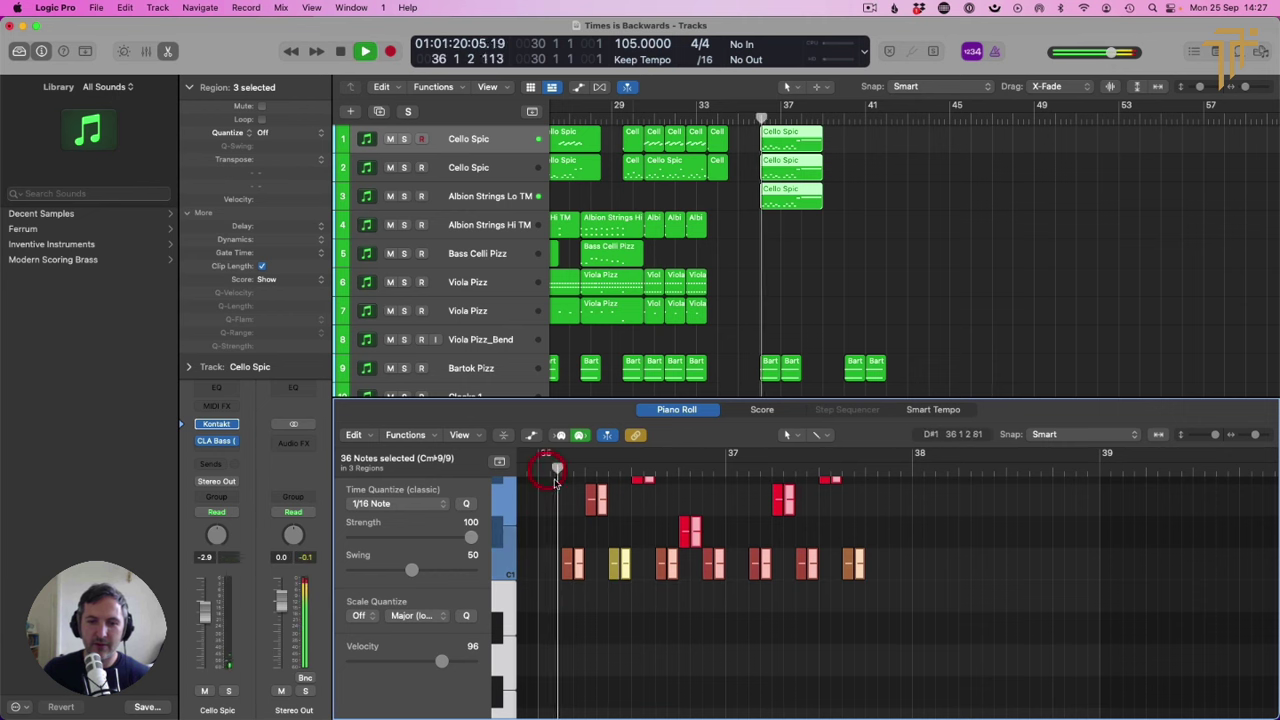
key(p)
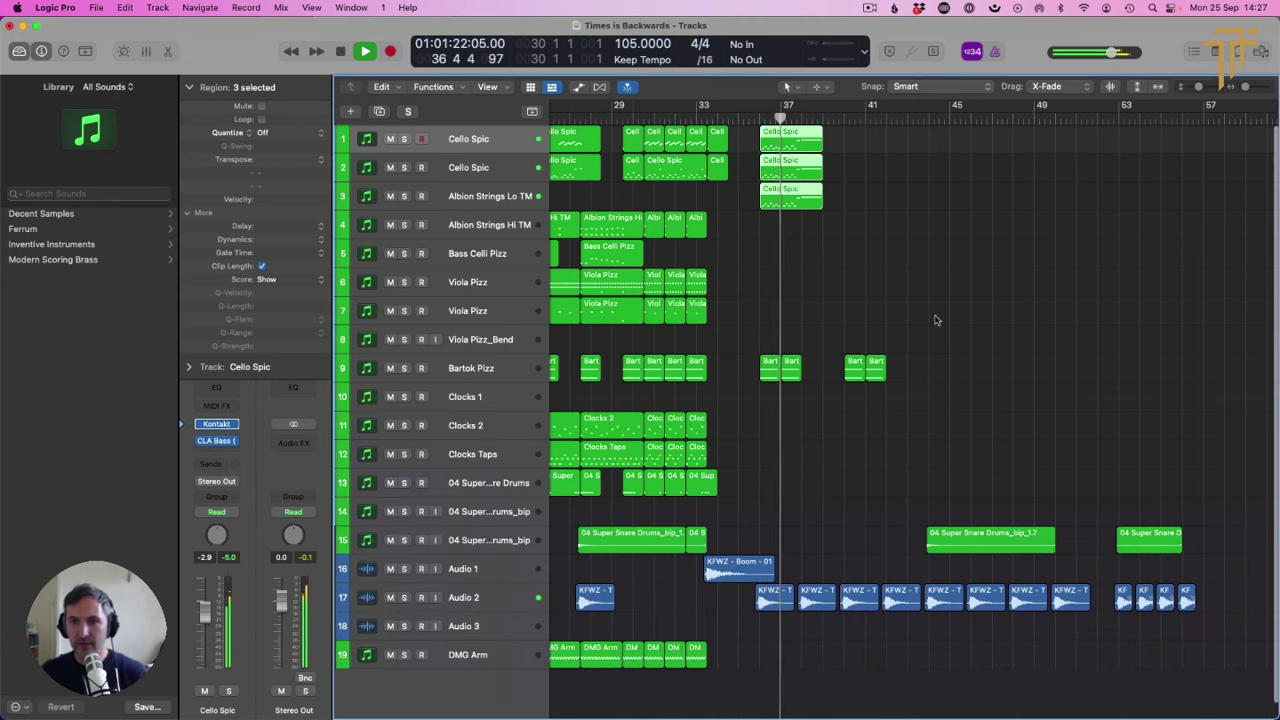
Step: Compare the playback with Albion Strings Lo TM muted and unmuted, and delete the Cello Spic region from that track
click(389, 196)
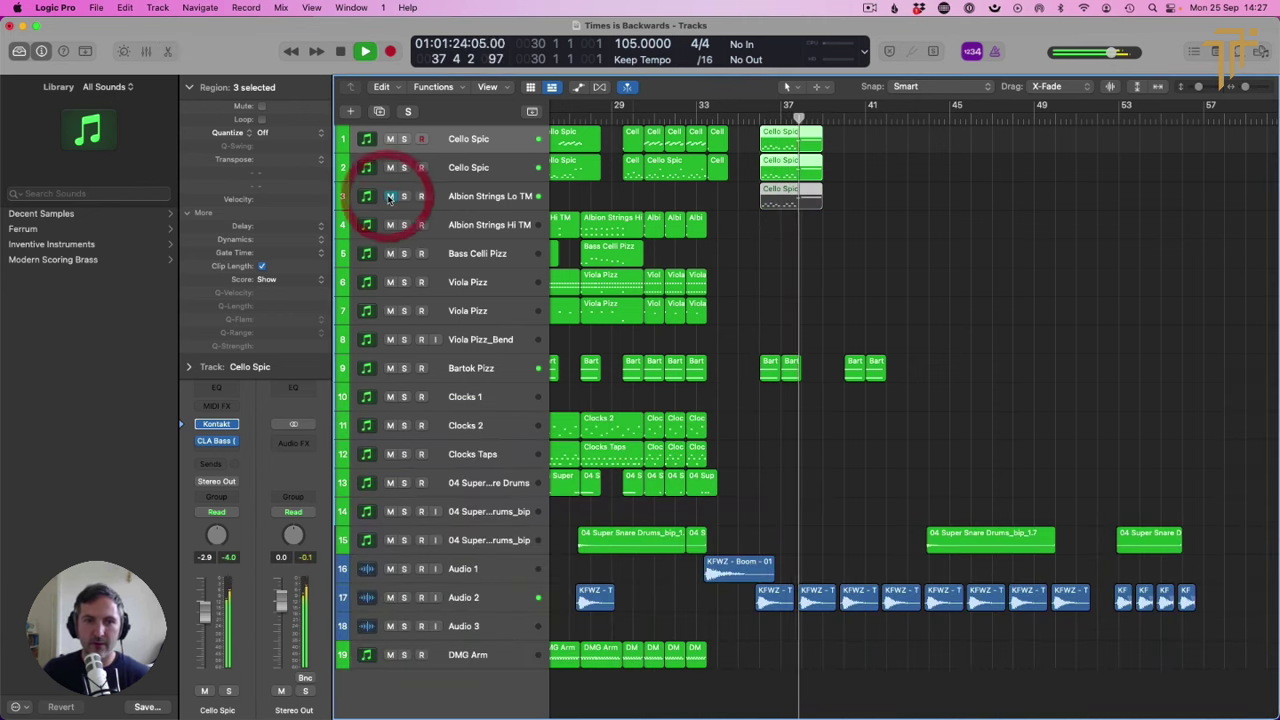
click(389, 196)
key(space)
click(752, 201)
click(779, 199)
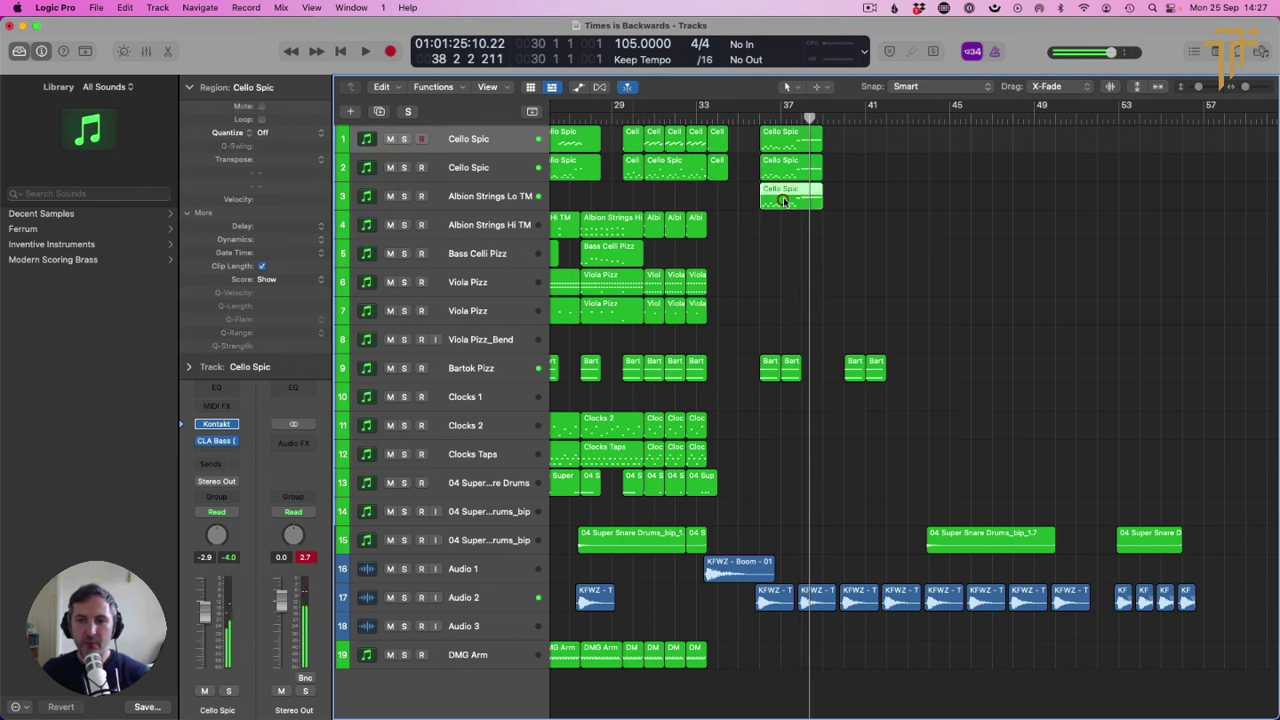
key(Delete)
Step: Record a repeated-note part on the Albion Strings Lo TM track across bars 36 and 37
click(760, 122)
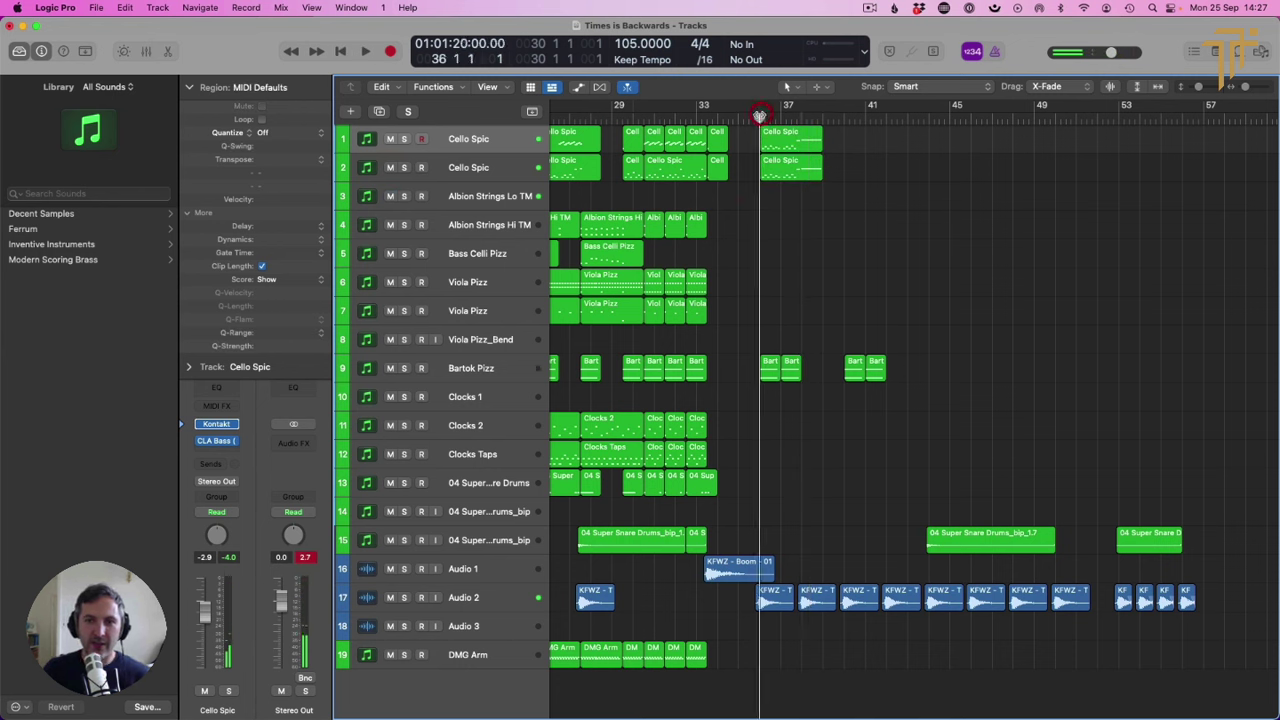
click(477, 197)
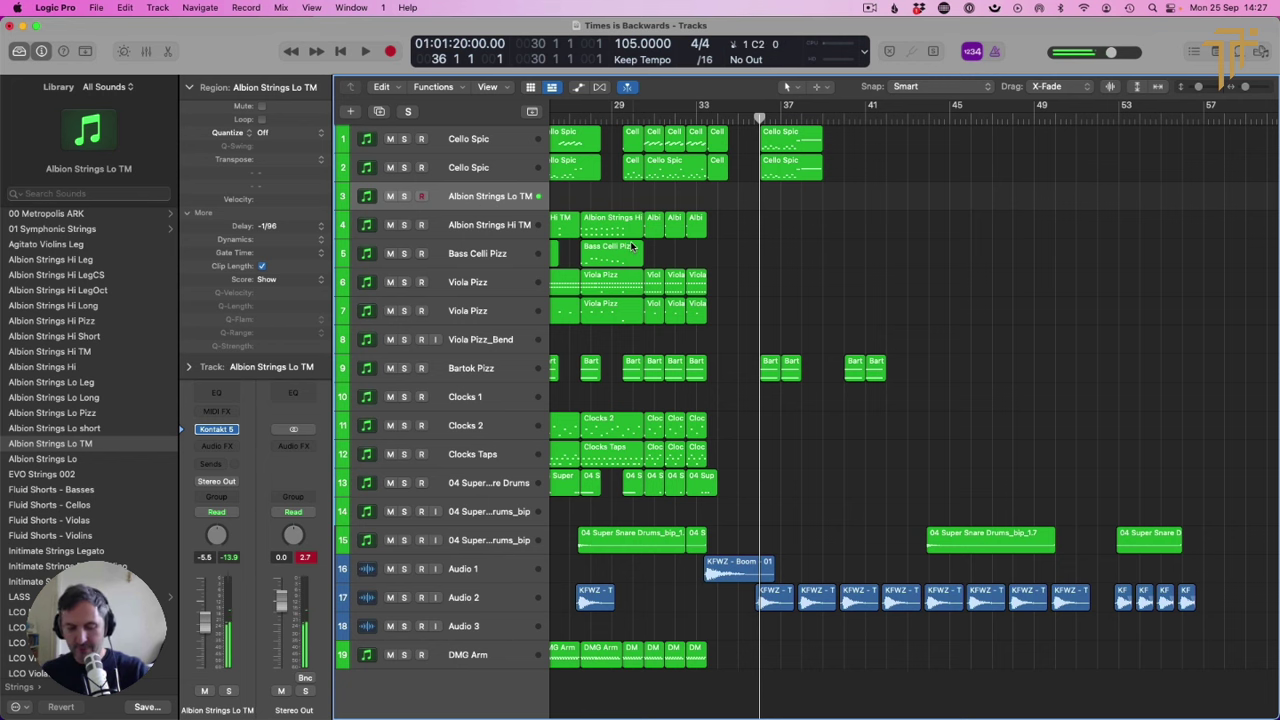
key(r)
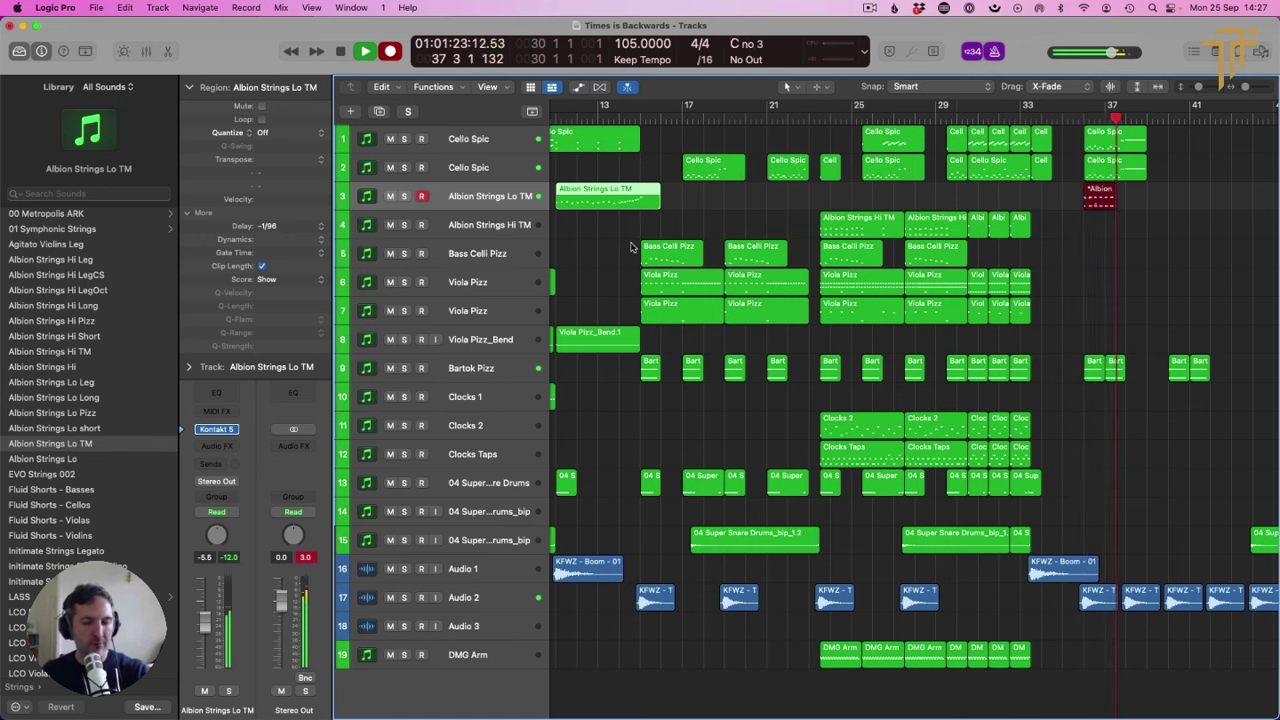
key(space)
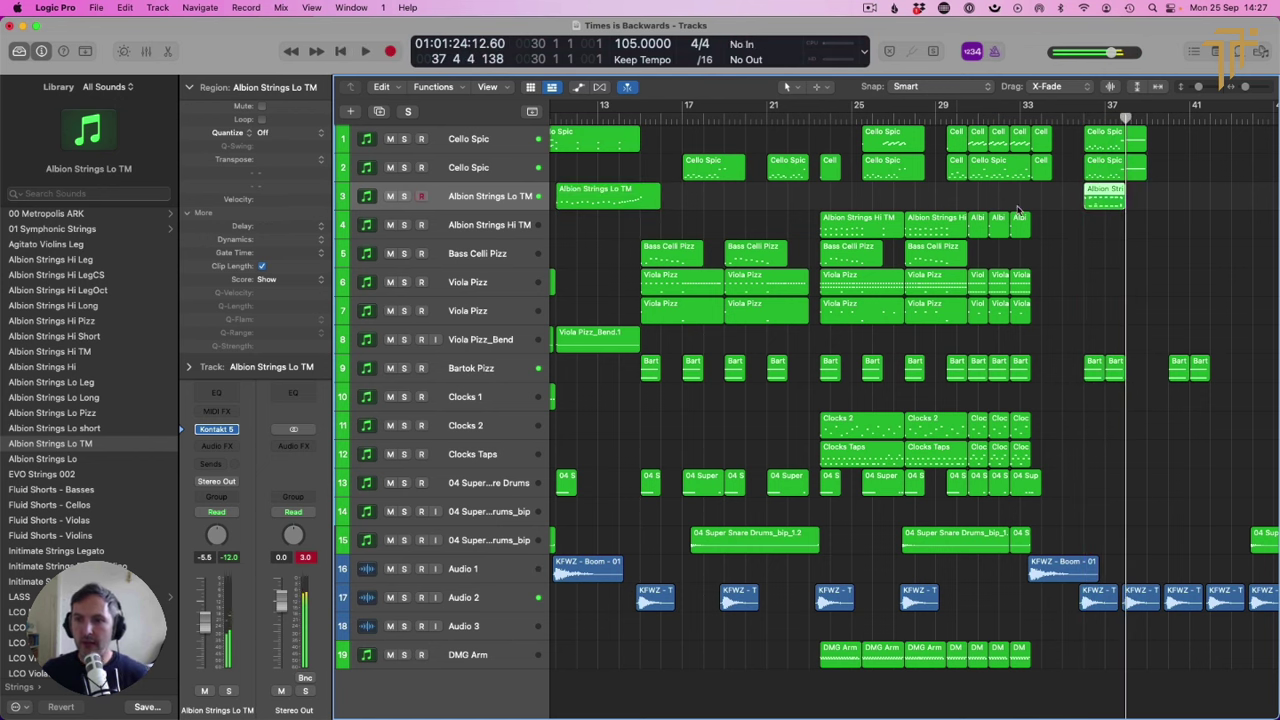
Step: Delete the stray short notes between the low and high repeated notes in the new Albion Strings Lo TM region and play it from bar 36
double_click(1108, 200)
key(super+a)
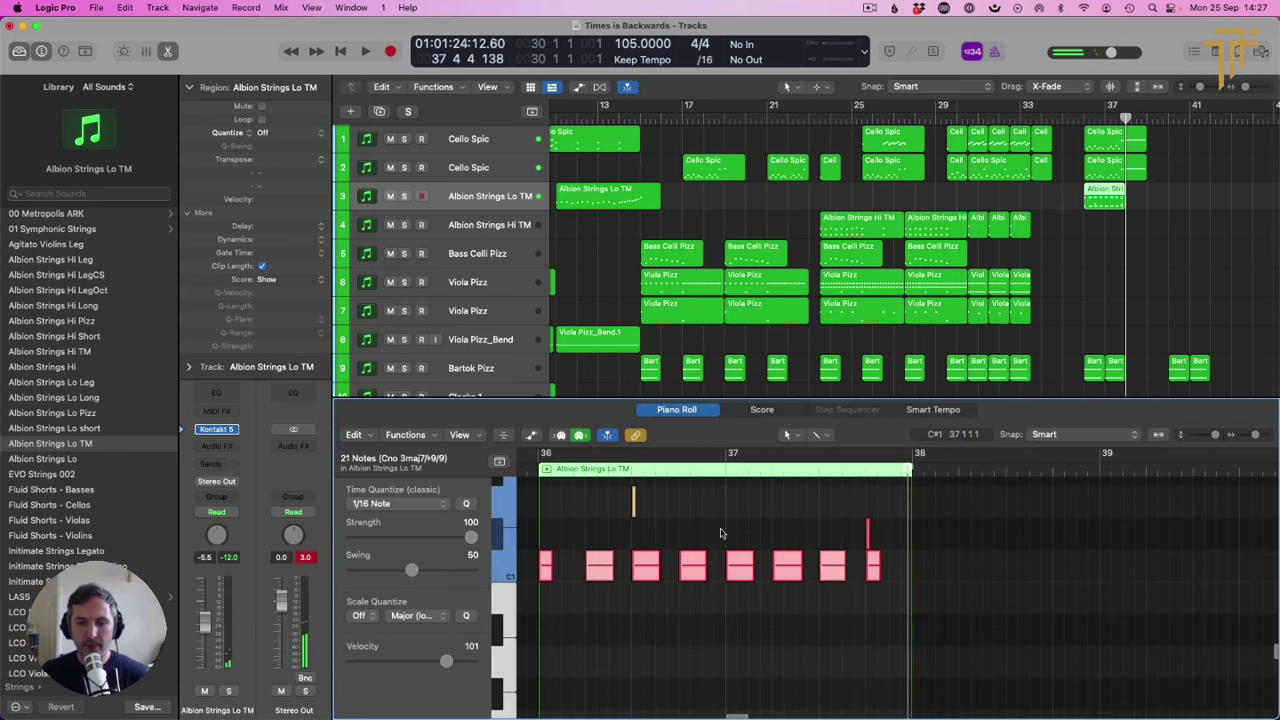
click(713, 534)
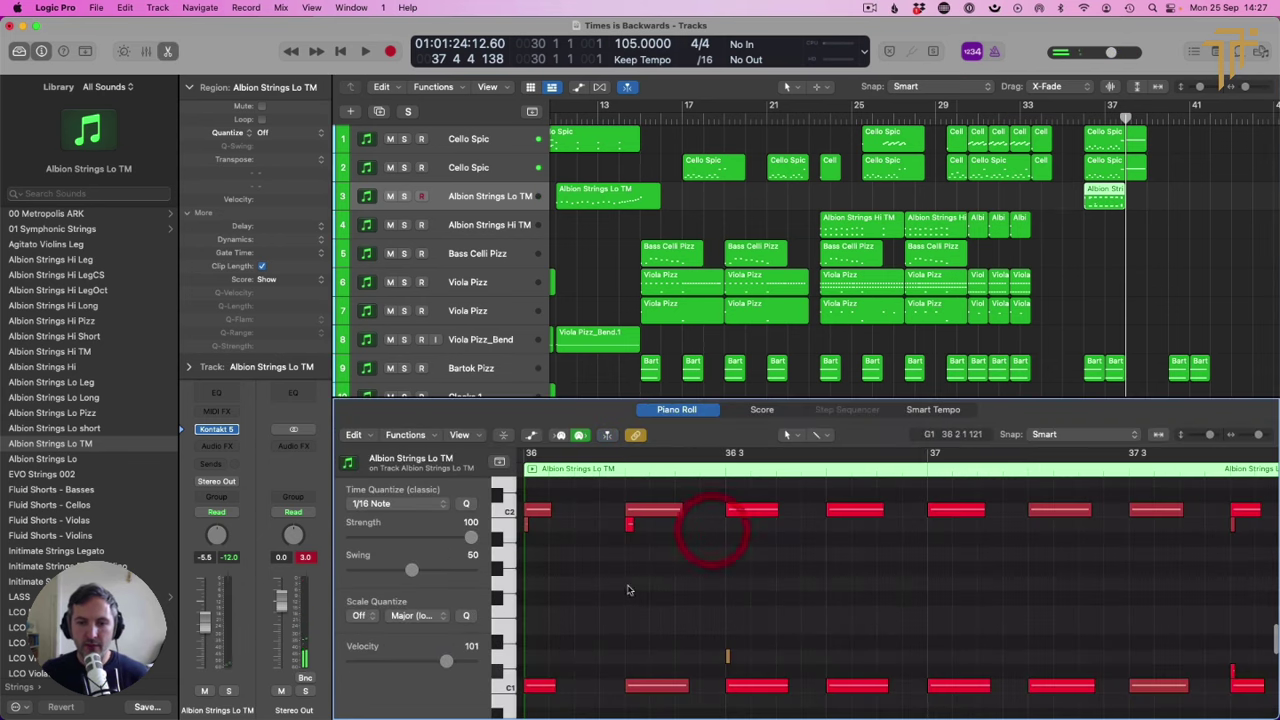
click(514, 528)
click(505, 660)
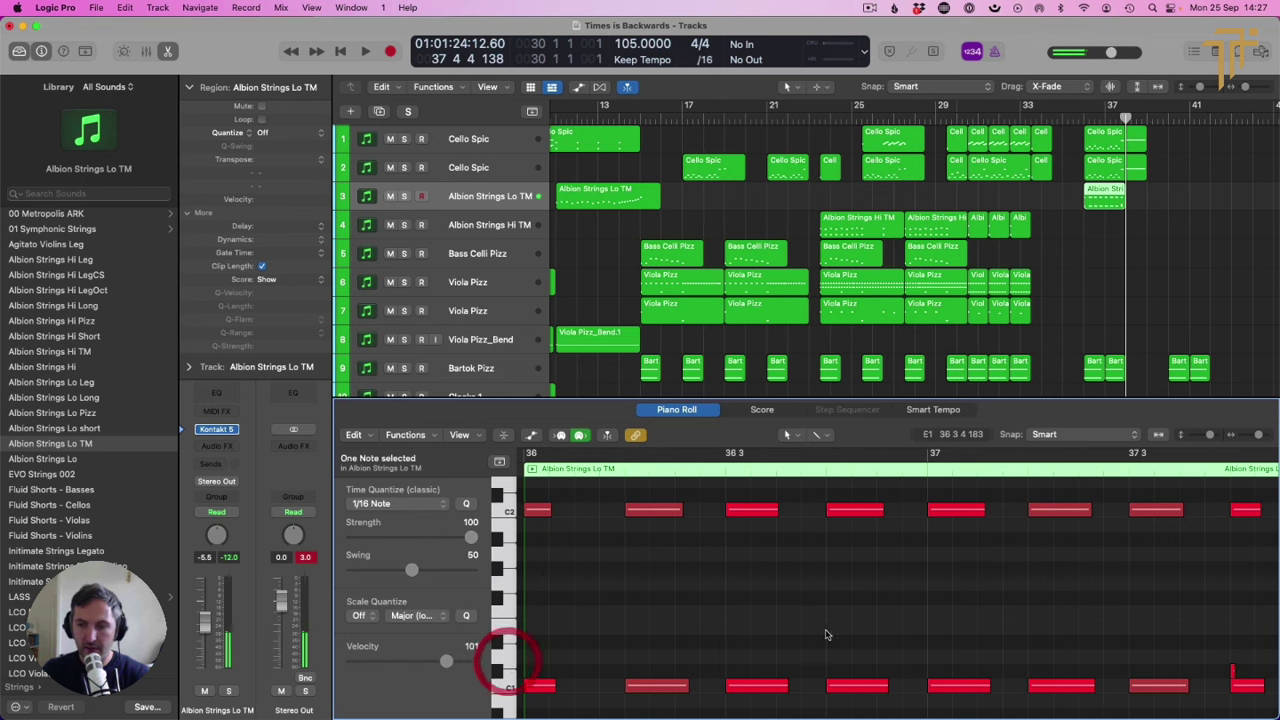
click(1240, 686)
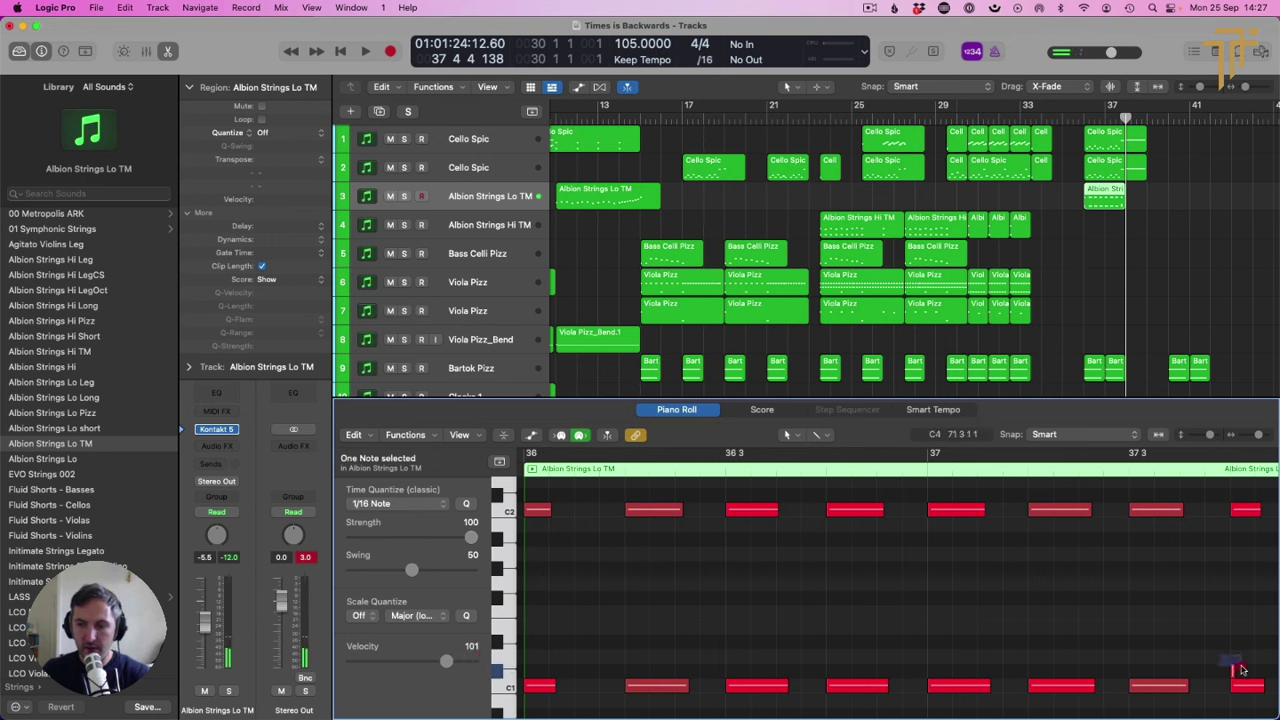
click(519, 470)
key(space)
key(space)
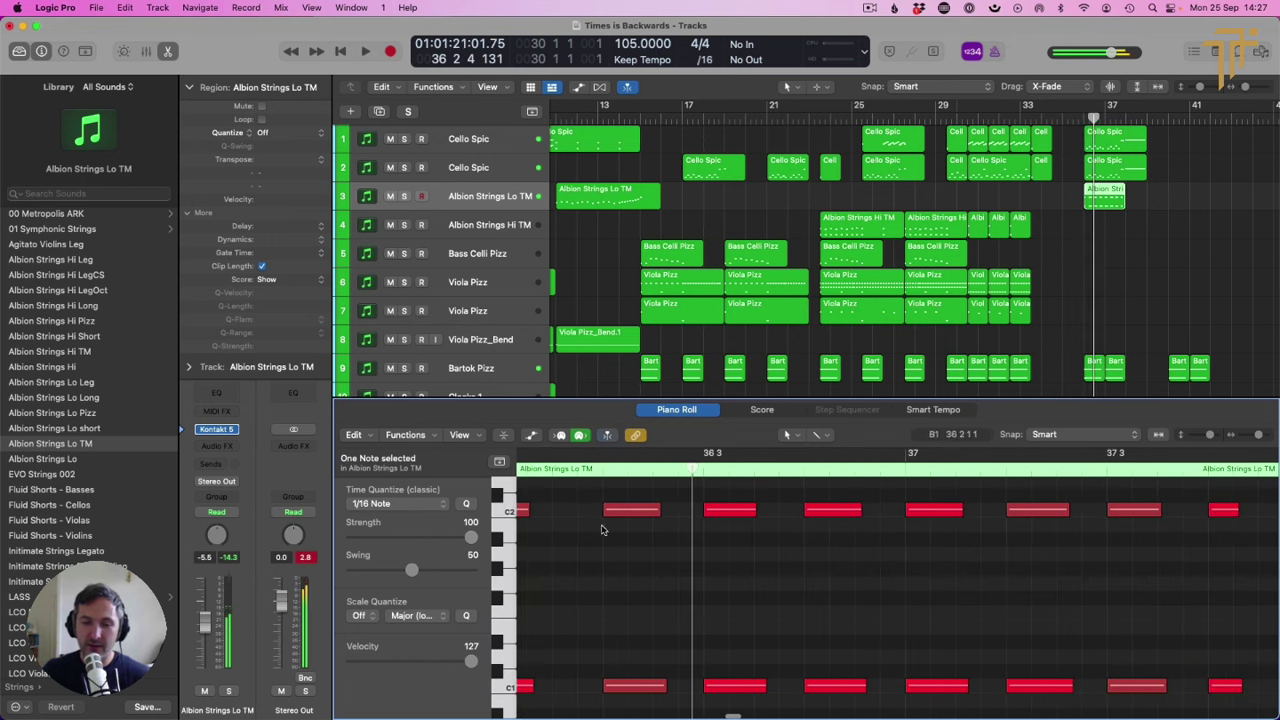
Step: Raise the second pair of octave notes in the bar 36 Albion Strings Lo TM region to D and check against the Cello Spic notes
drag(606, 527, 648, 710)
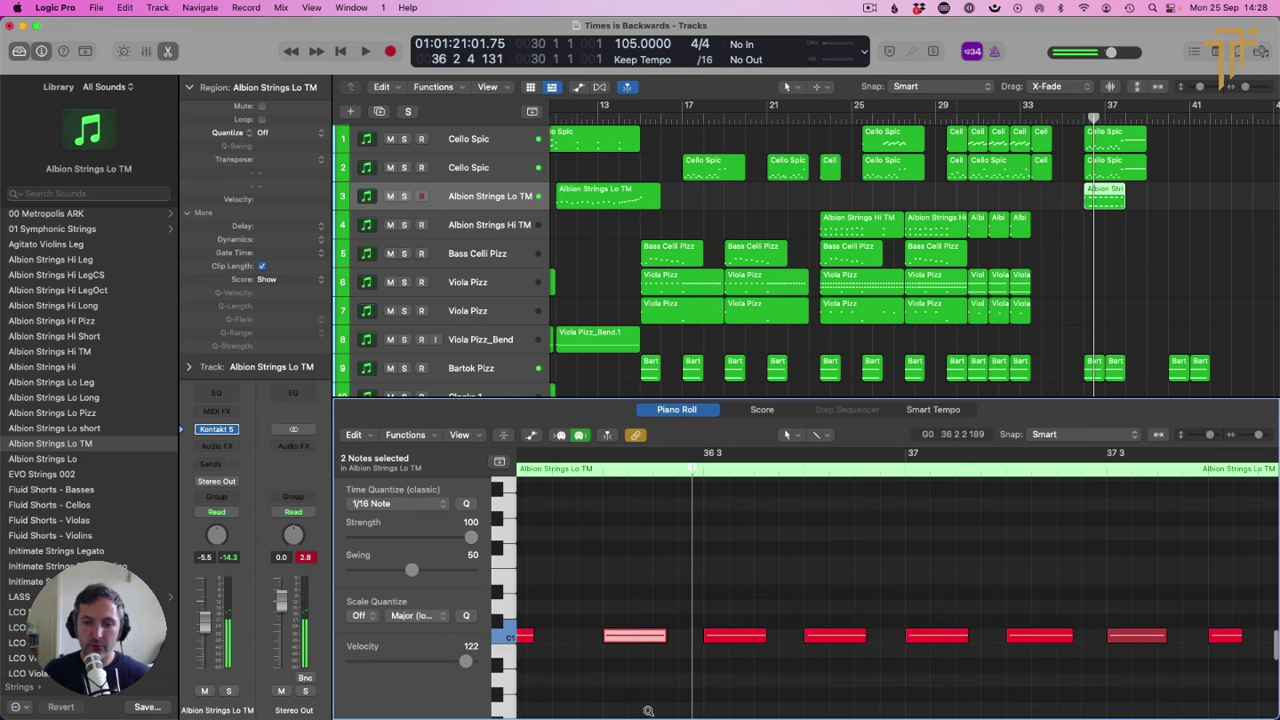
key(alt+Up)
key(alt+Up)
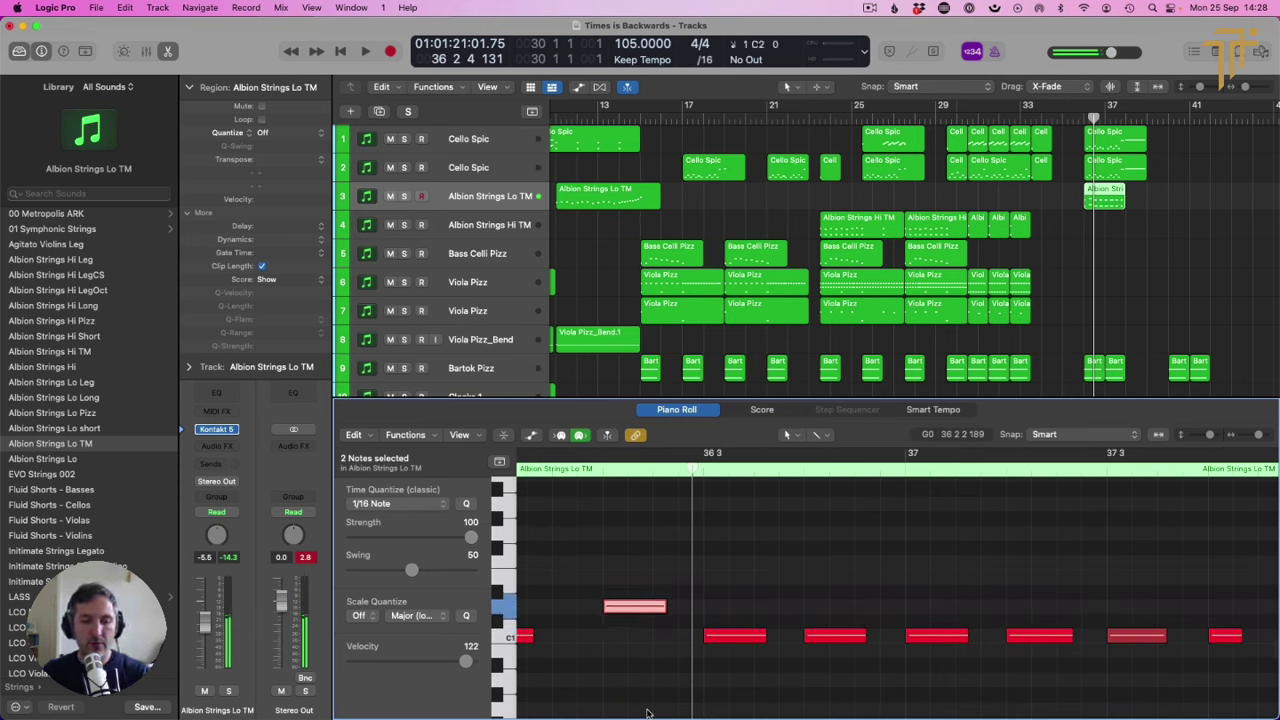
click(1113, 167)
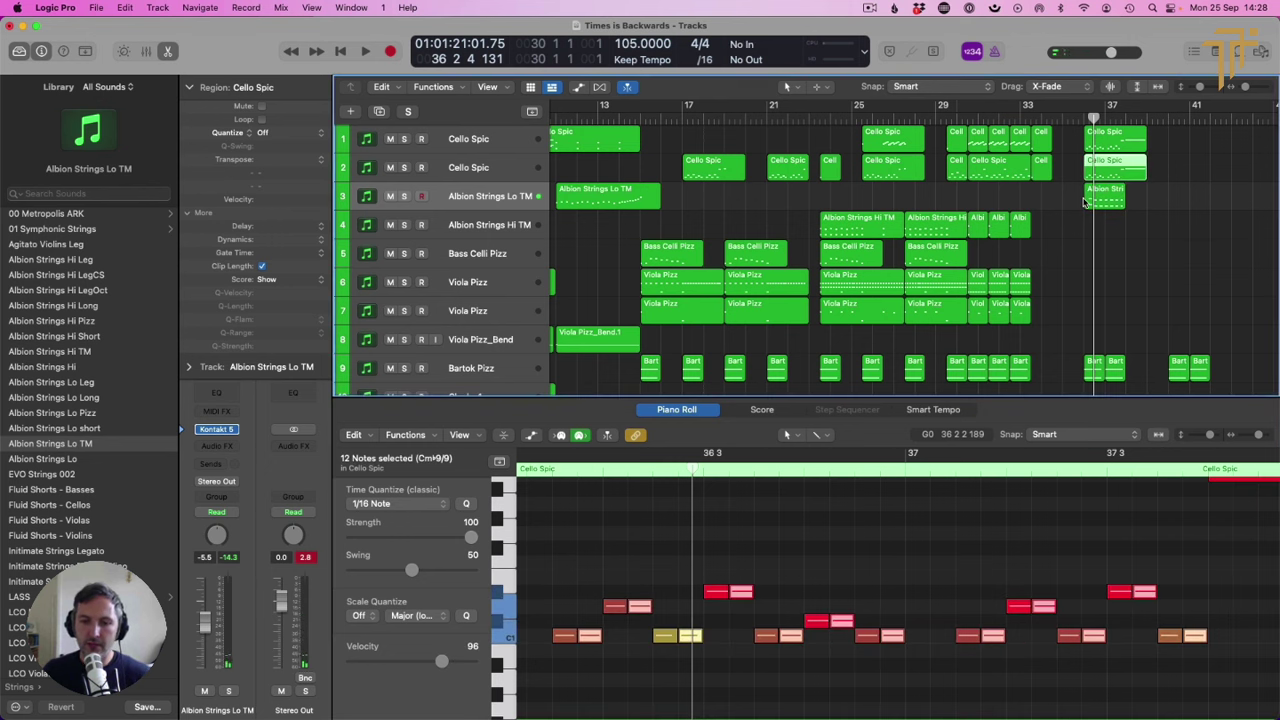
click(1100, 198)
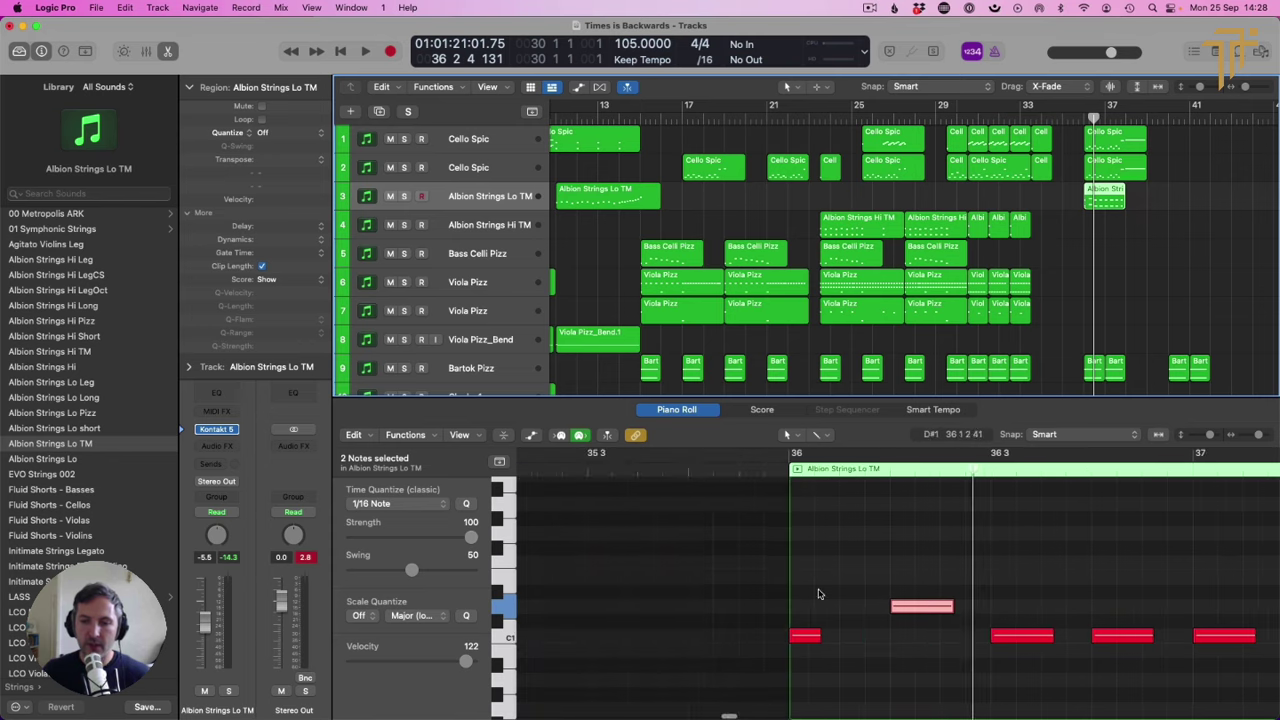
Step: Raise the low note on bar 36 beat 4 to D# and on bar 37 beat 2 to C#, and play from bar 36
click(860, 636)
key(alt+Up)
key(alt+Up)
key(alt+Up)
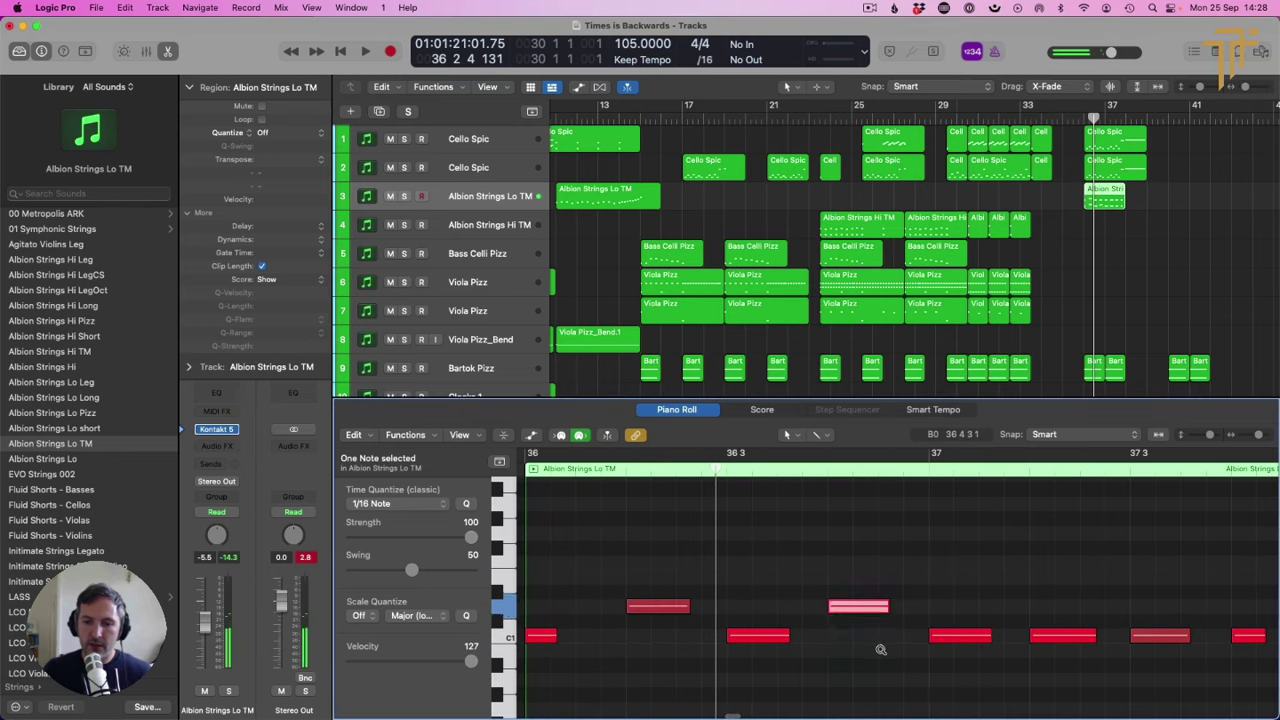
click(1060, 636)
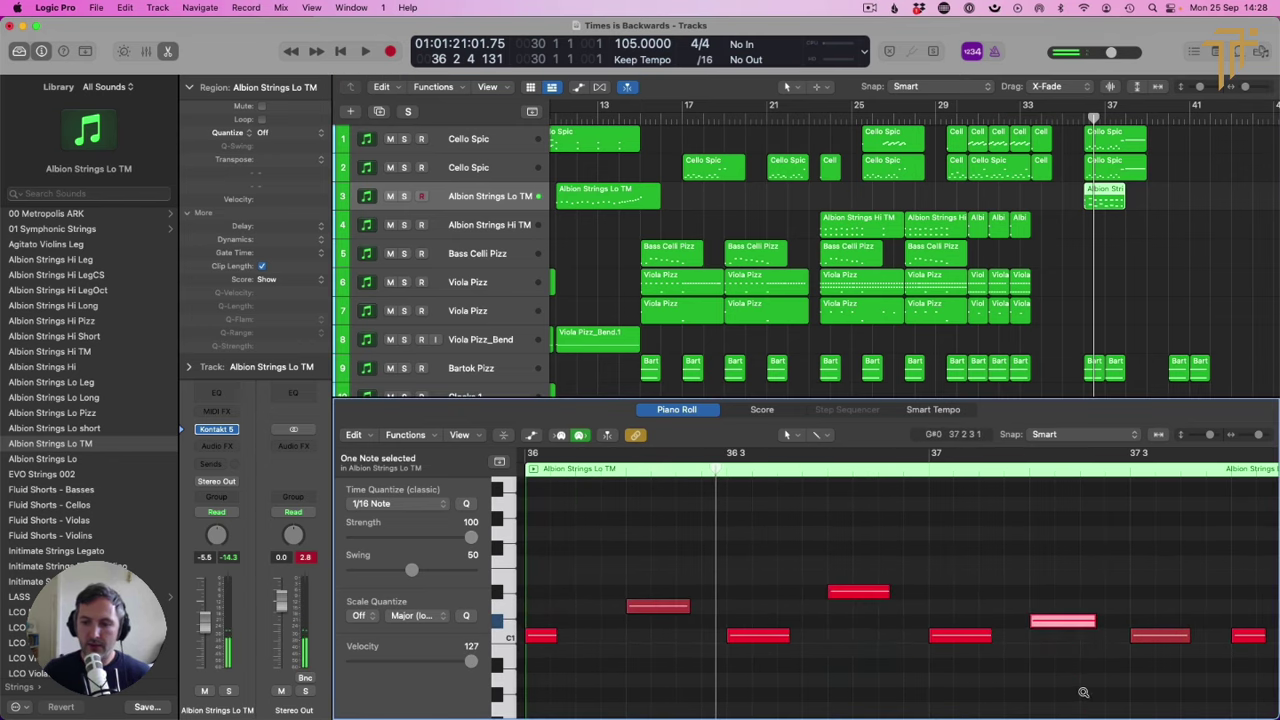
key(alt+Up)
scroll(768, 478, left, 4)
click(697, 471)
key(space)
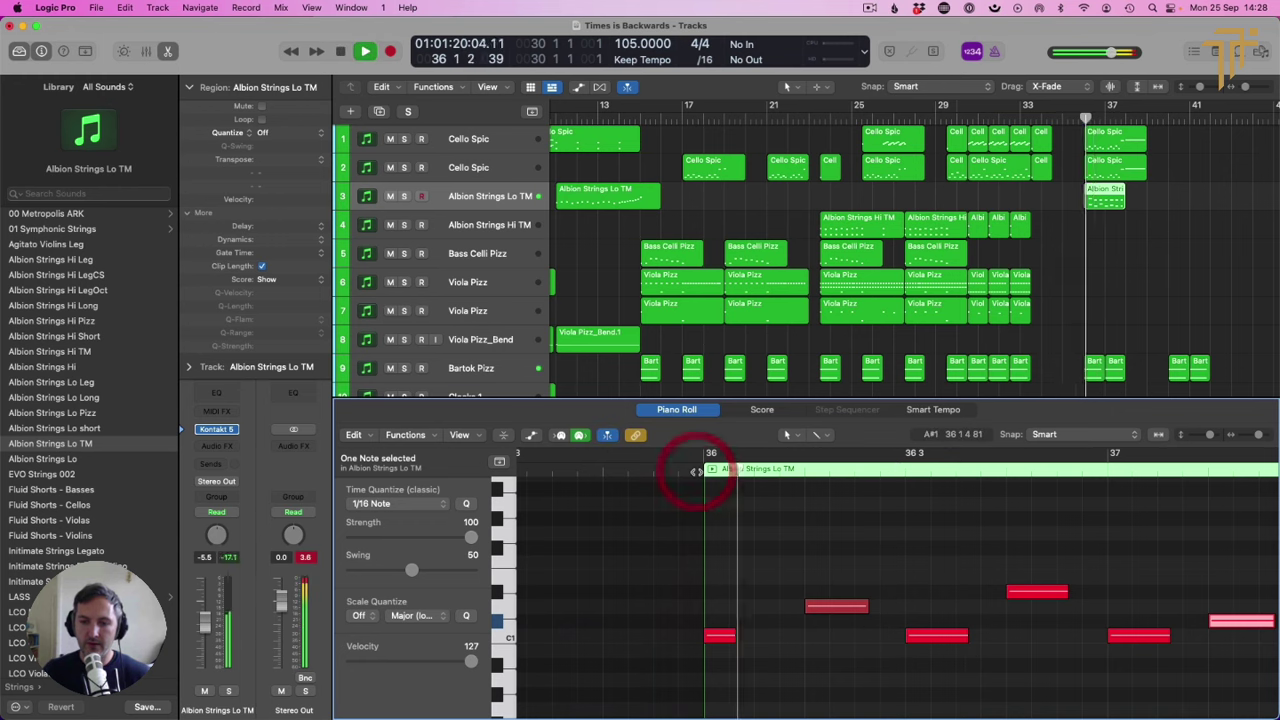
key(space)
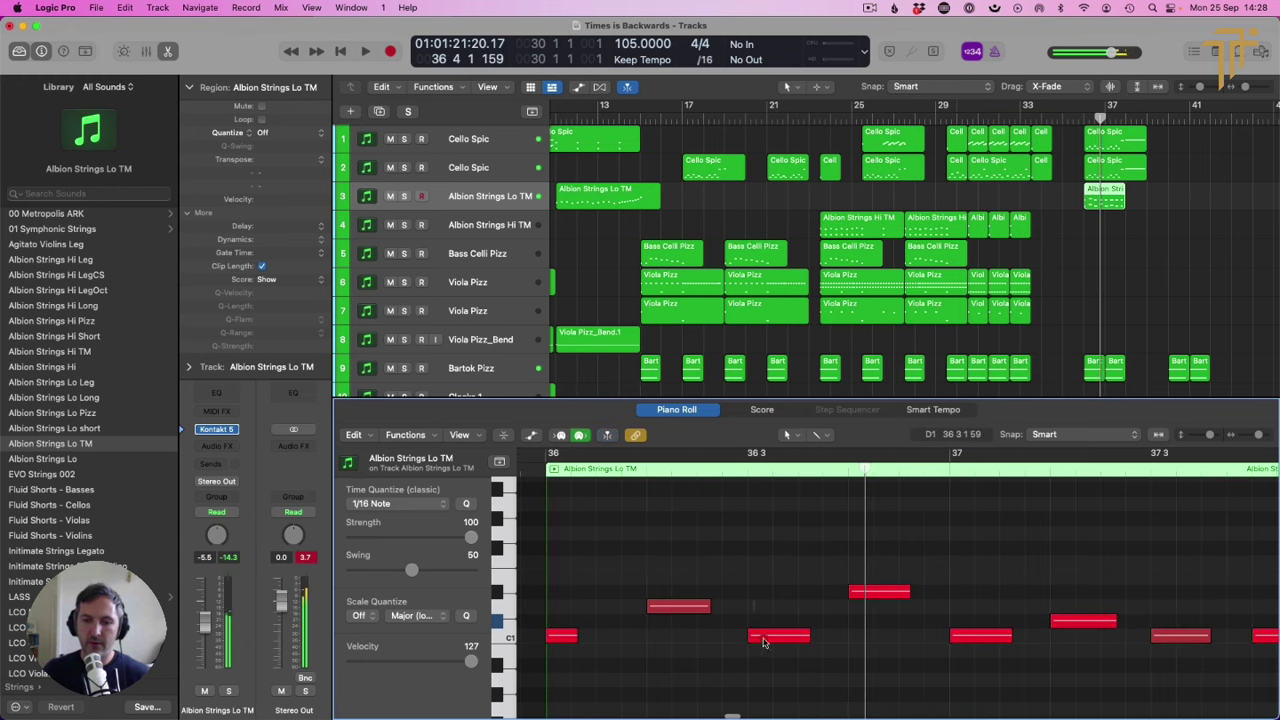
Step: Raise the low note on bar 36 beat 3 to D#, set the beat 4 note to C#, and play from just before bar 36
click(778, 638)
key(alt+Up)
key(alt+Up)
key(alt+Up)
drag(852, 581, 876, 613)
click(555, 457)
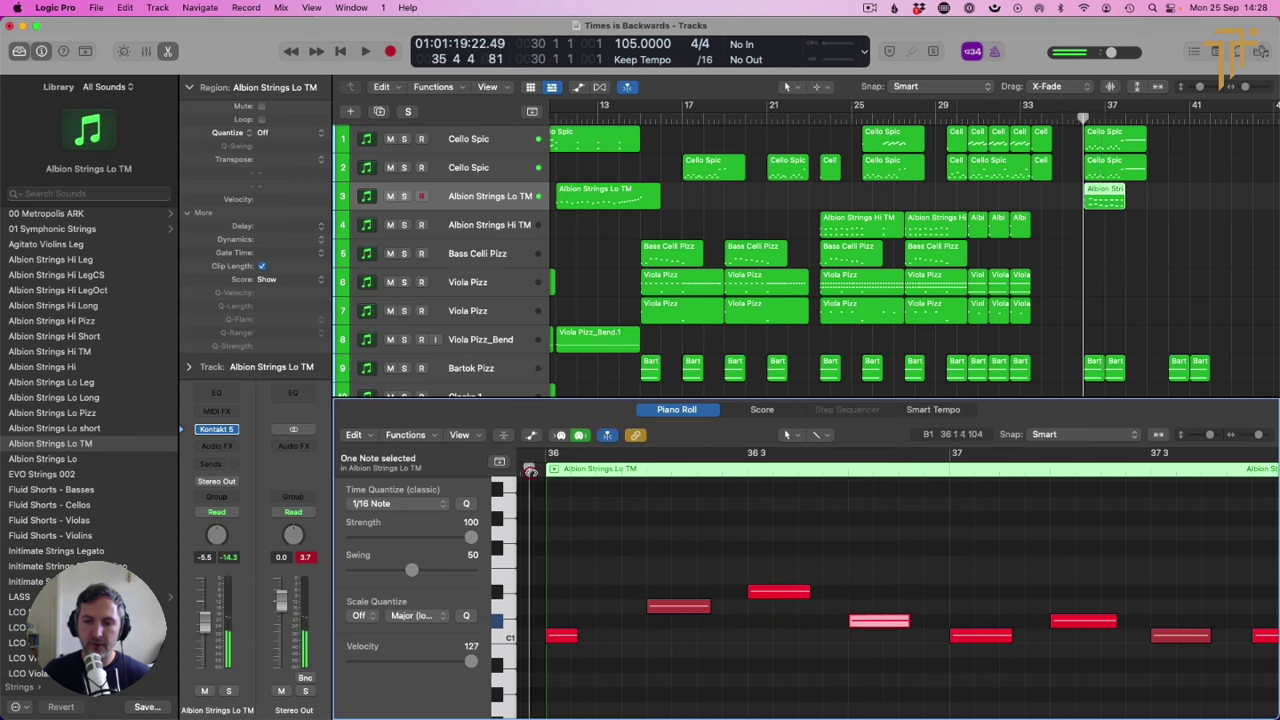
key(space)
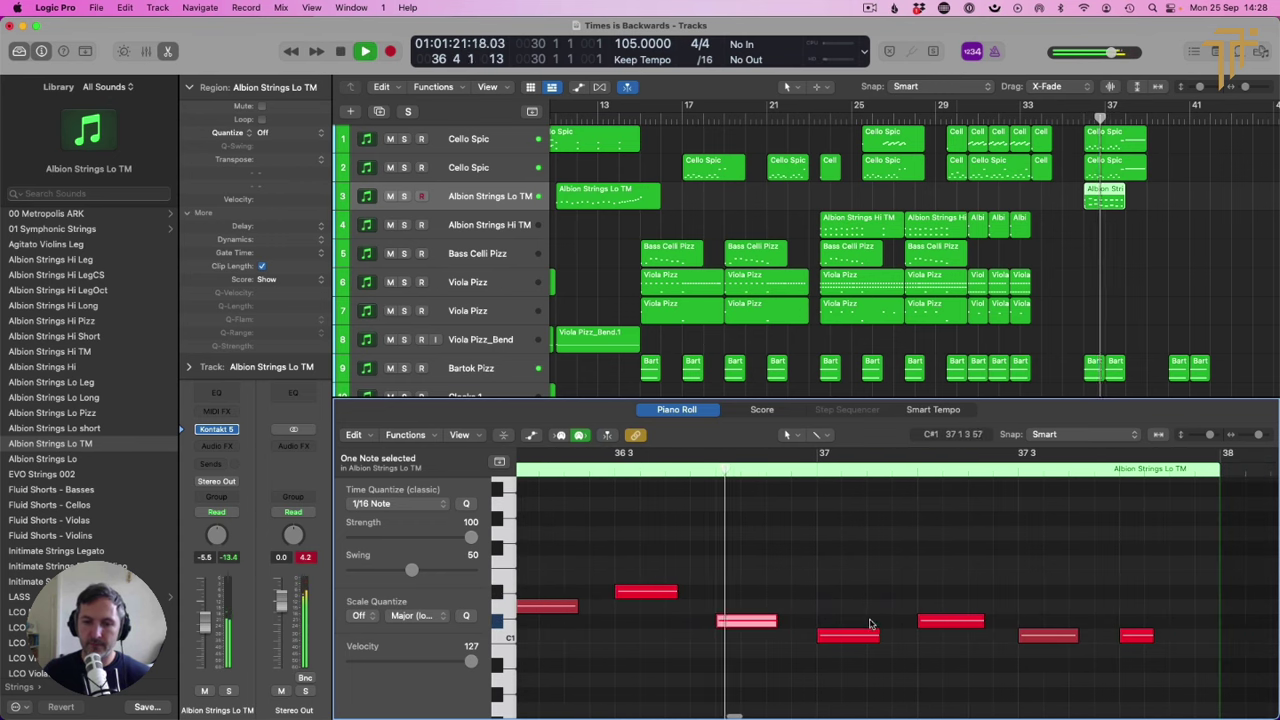
key(space)
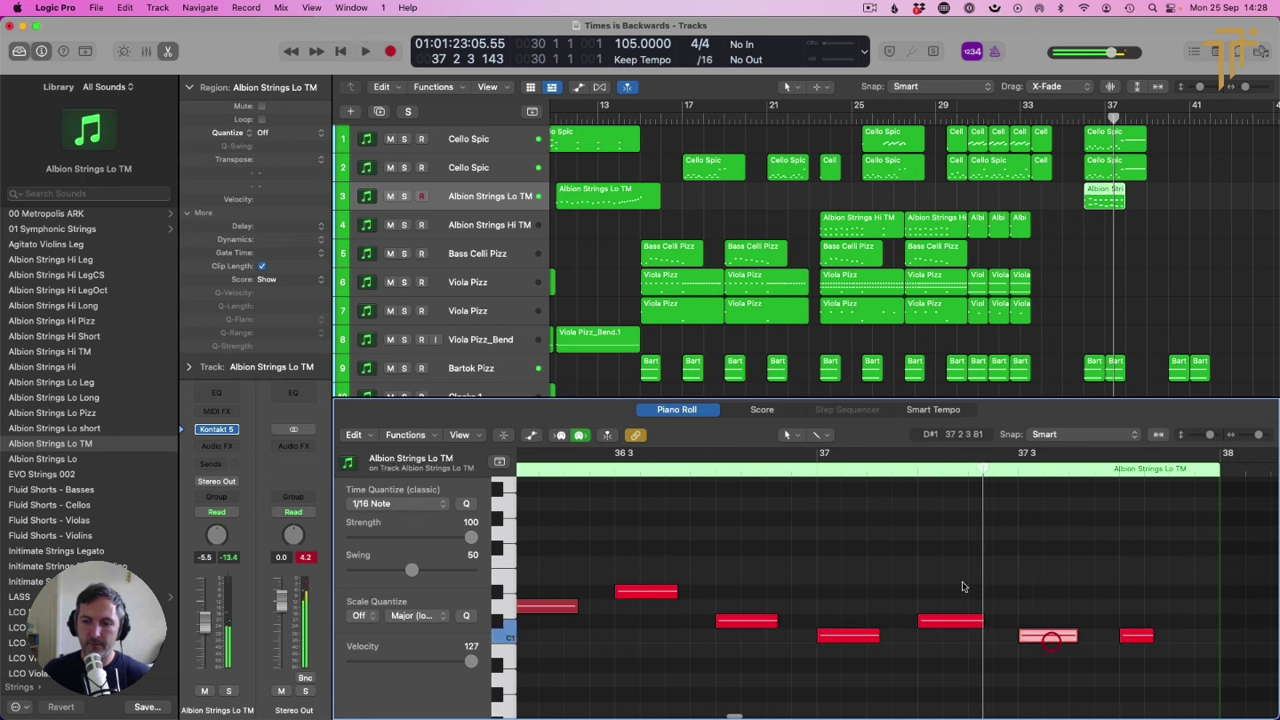
Step: Raise the low notes on beats 2, 3 and 4 of bar 37 to D, D# and C#
click(960, 621)
key(alt+Up)
key(alt+Up)
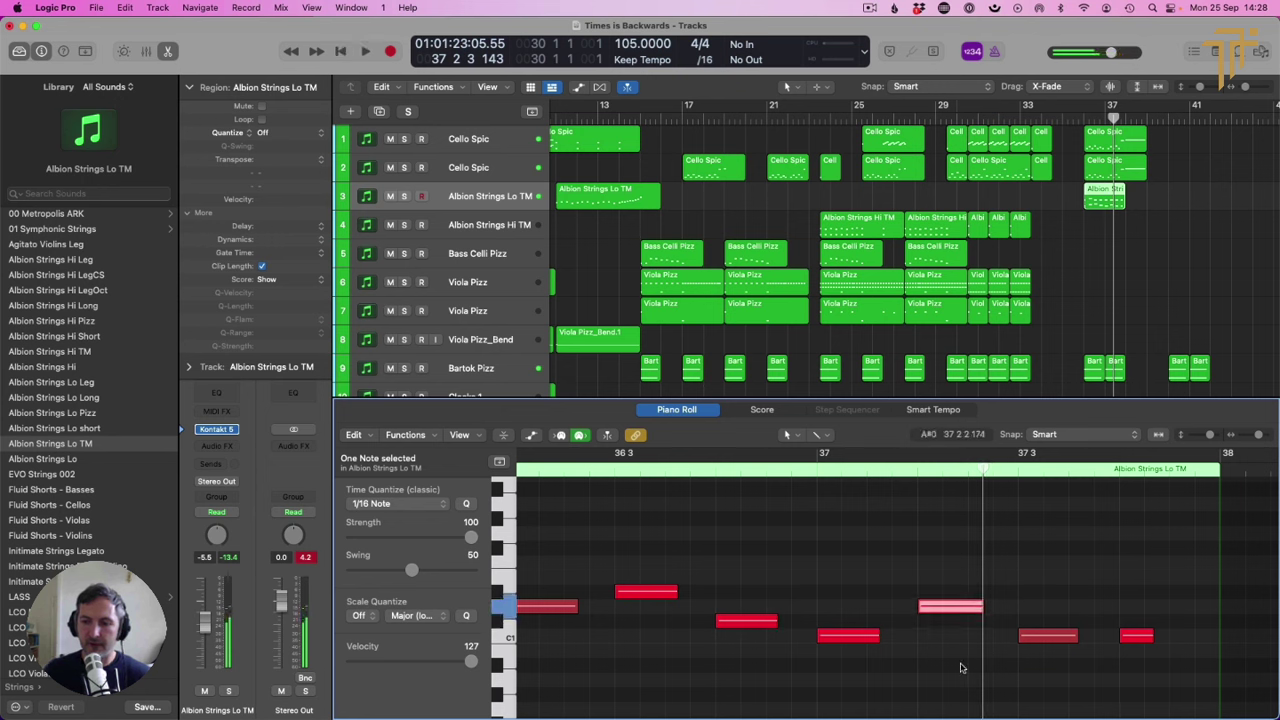
key(Right)
key(alt+Up)
key(alt+Up)
key(alt+Up)
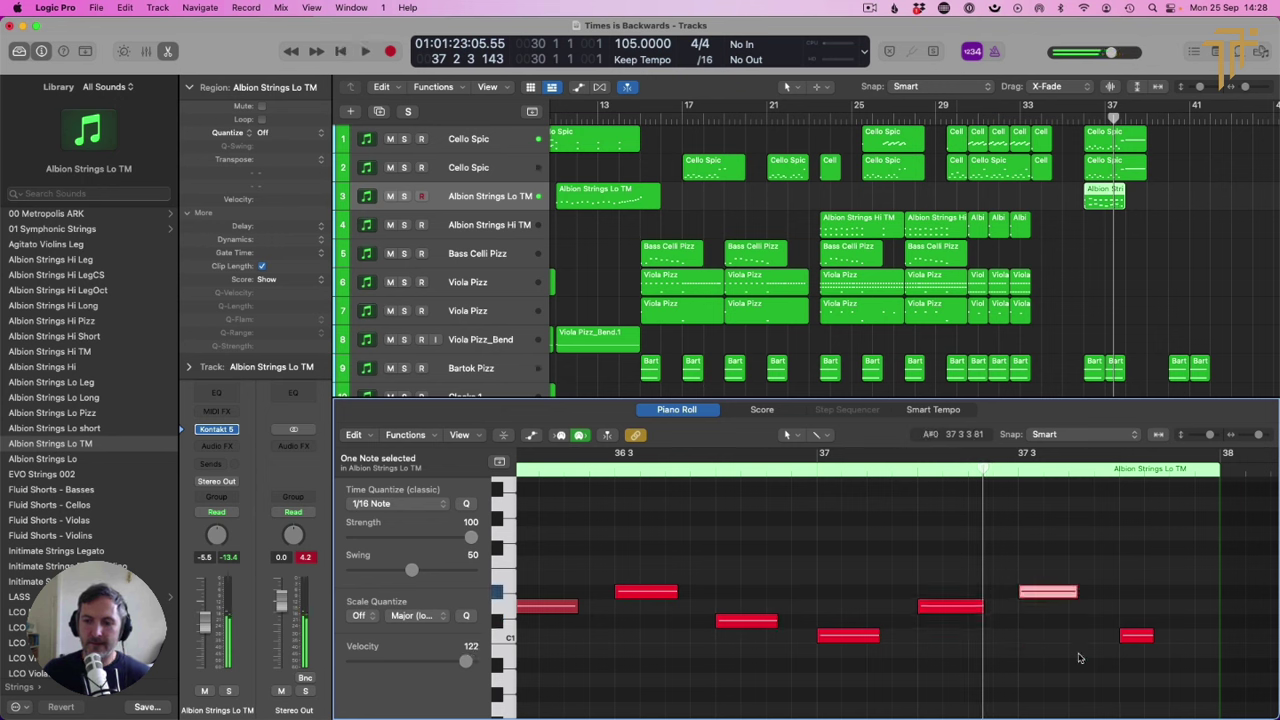
key(Right)
key(alt+Up)
scroll(1176, 671, down, 1)
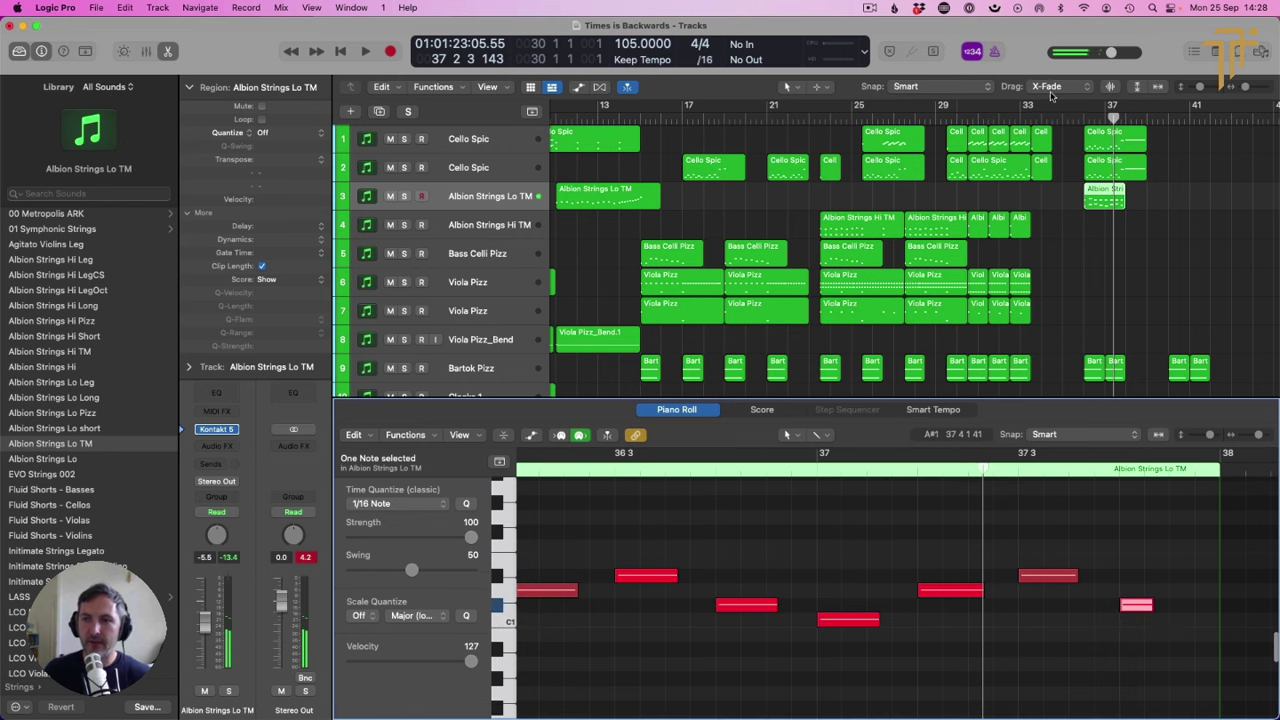
Step: Play from bar 36, close the note editor and repeat the Albion Strings Lo TM region over bars 38 and 39
click(1086, 114)
key(space)
key(p)
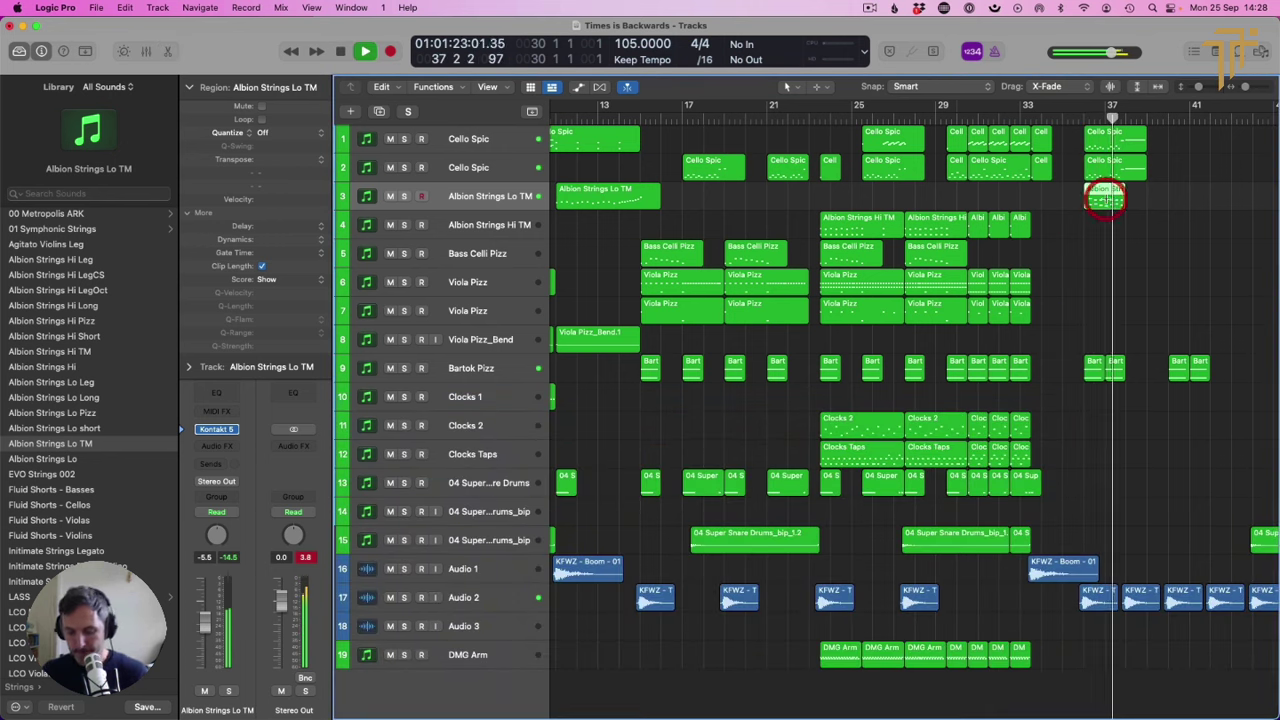
key(super+r)
click(1107, 224)
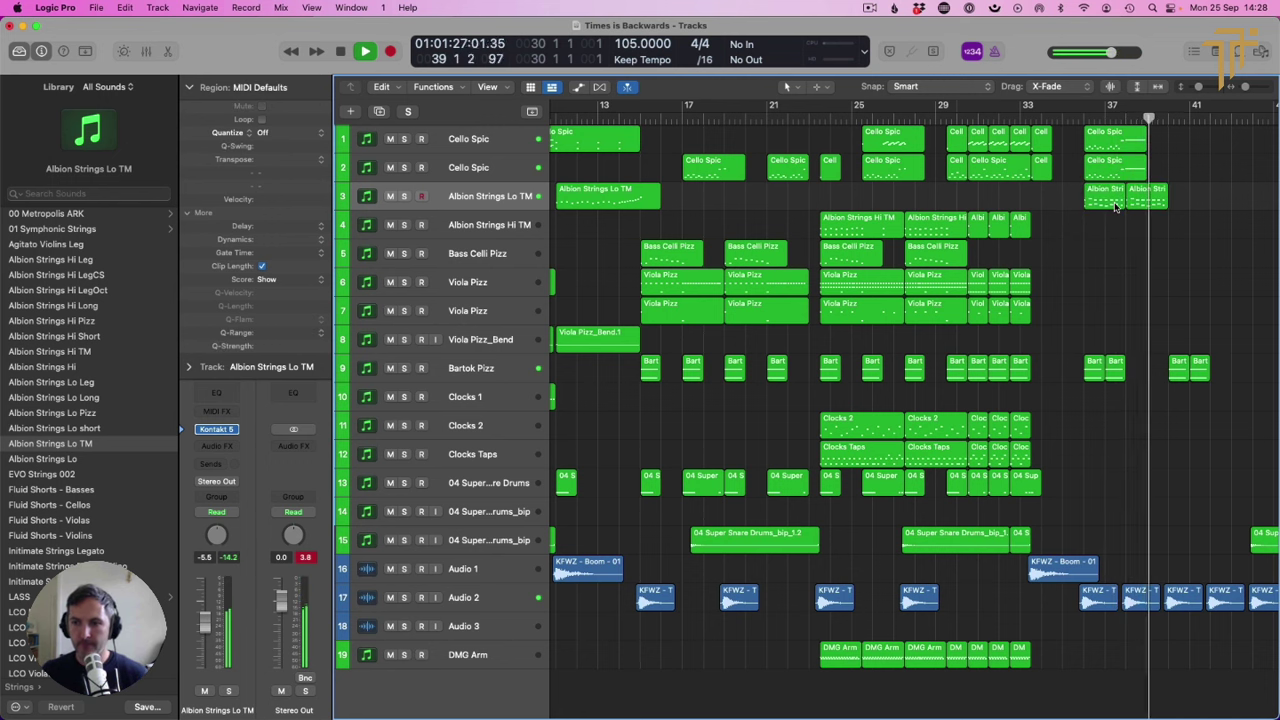
key(space)
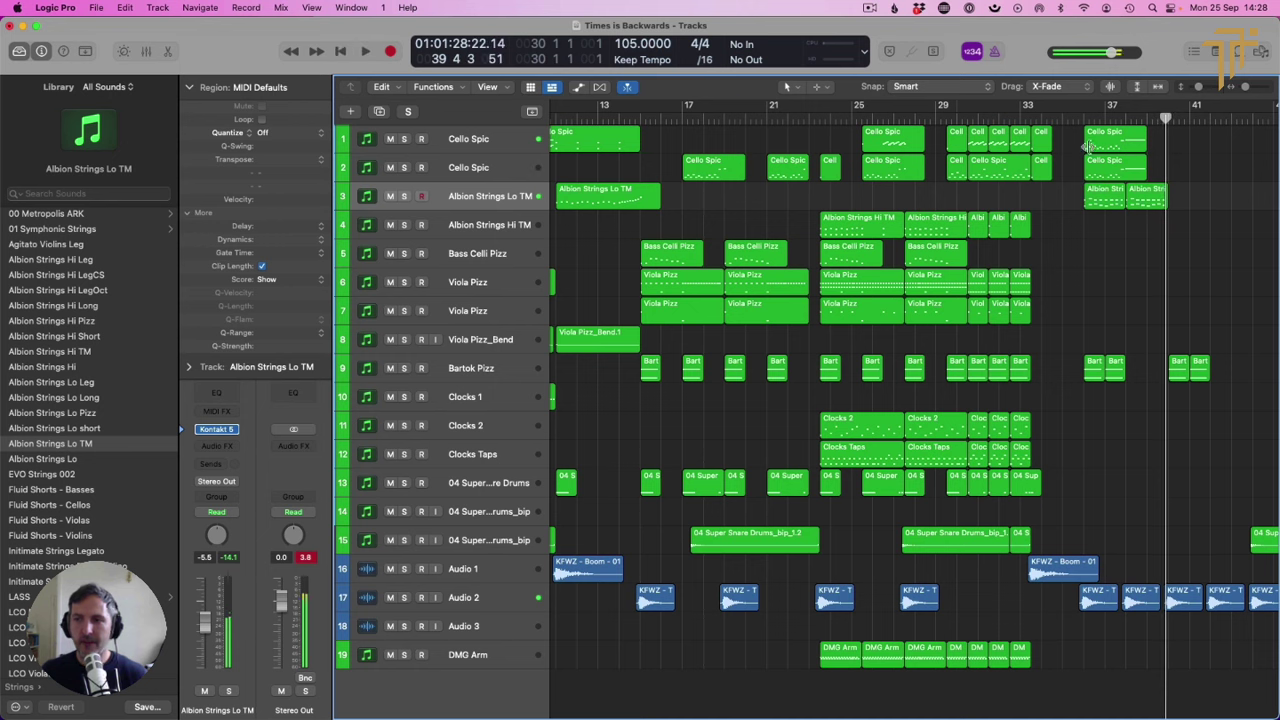
Step: Listen from bar 36, copy the first four-bar Clocks Taps region to bar 36 and play it
click(1083, 113)
key(space)
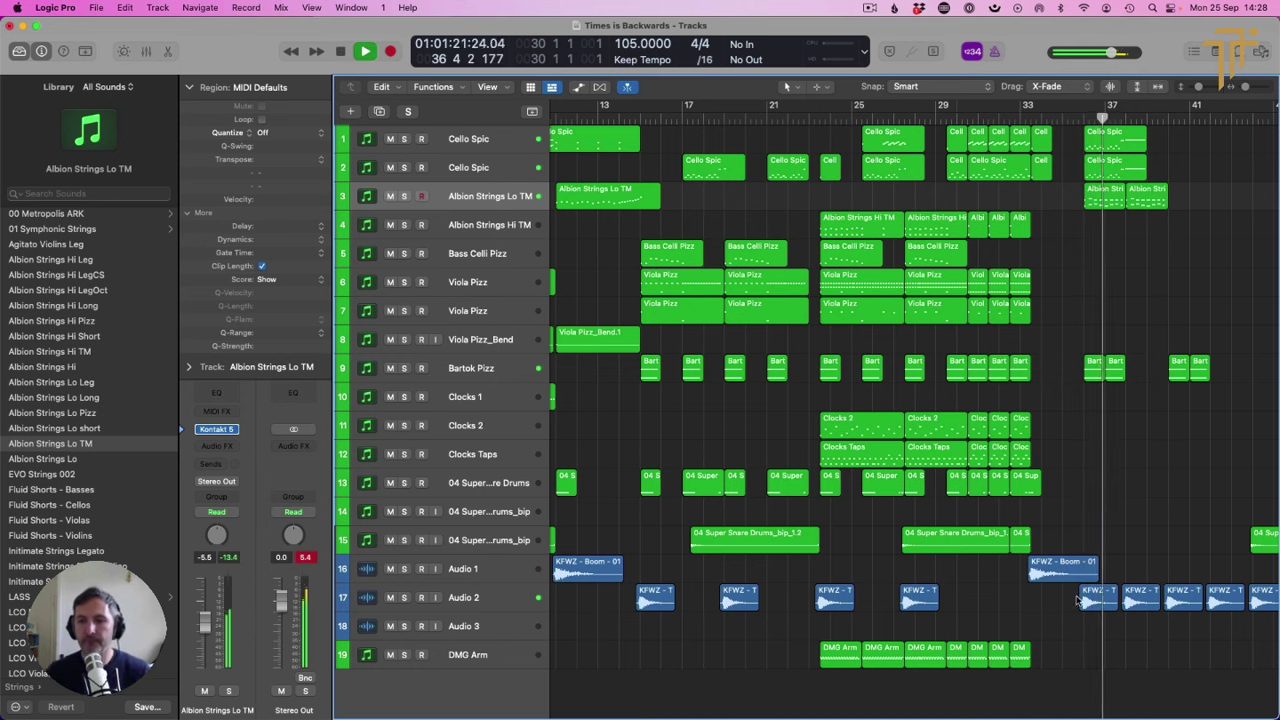
key(space)
click(855, 456)
drag(977, 461, 1114, 458)
click(1088, 110)
key(space)
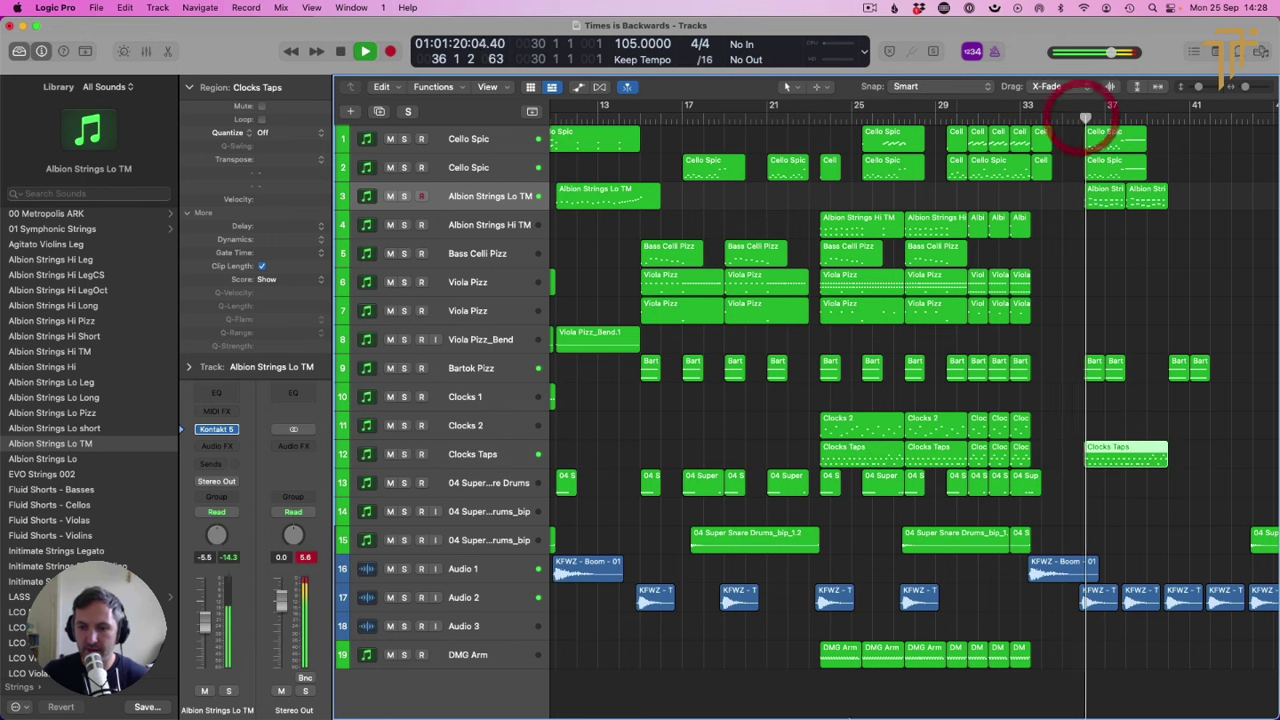
Step: Copy a two-bar DMG Arm region to bar 36 and repeat it once from bar 38 during playback
drag(874, 652, 1098, 662)
key(super+r)
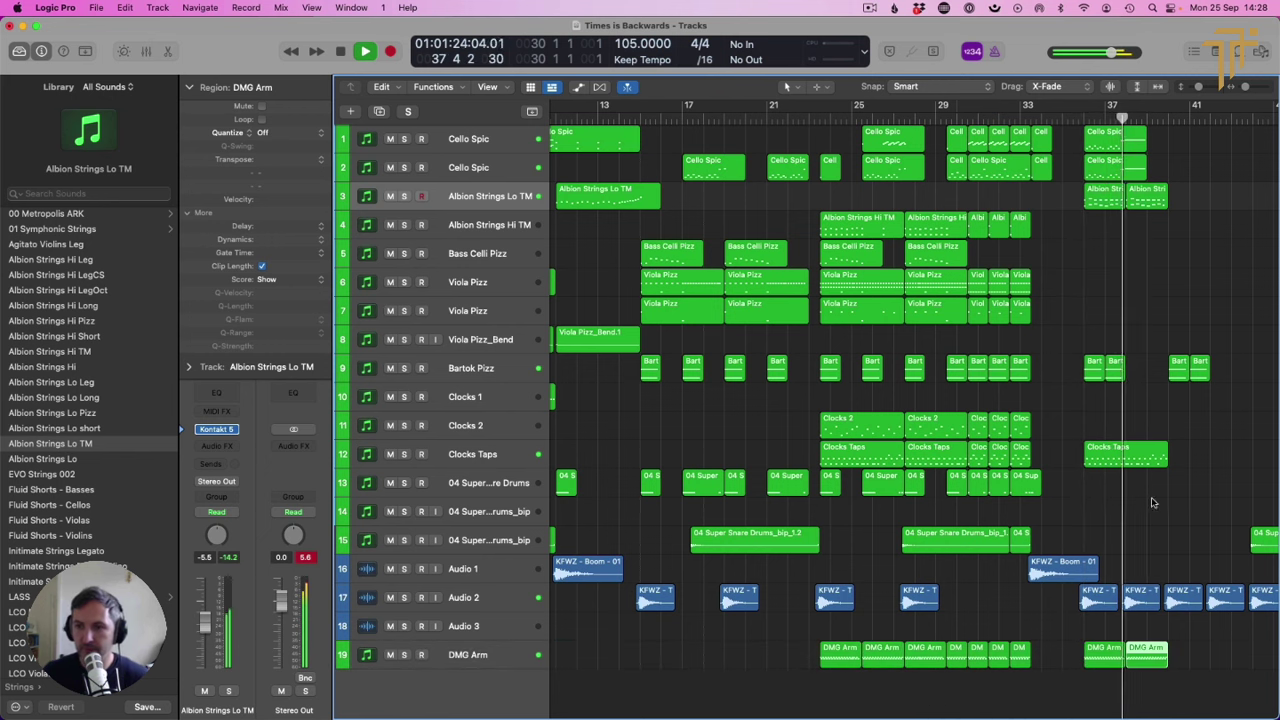
key(space)
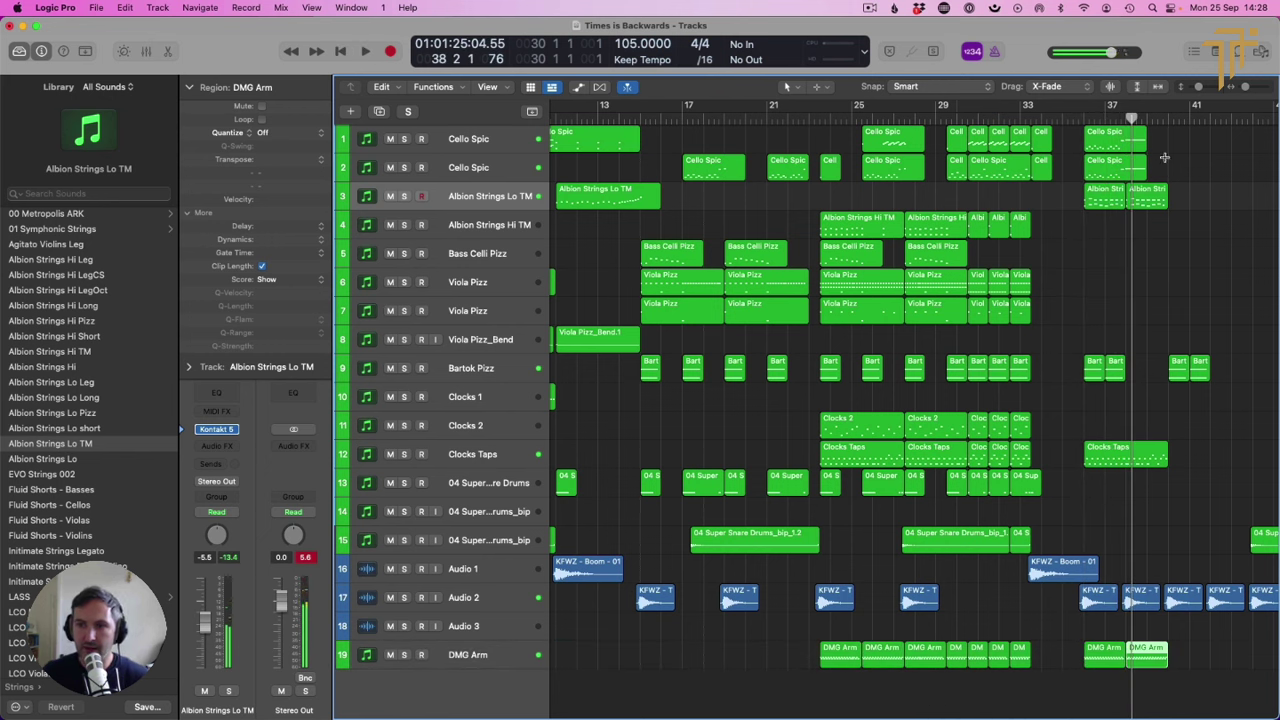
Step: Cut both Cello Spic regions off at bar 38, repeat them over bars 38 and 39, and play from bar 36
drag(1164, 157, 1130, 125)
click(1138, 150)
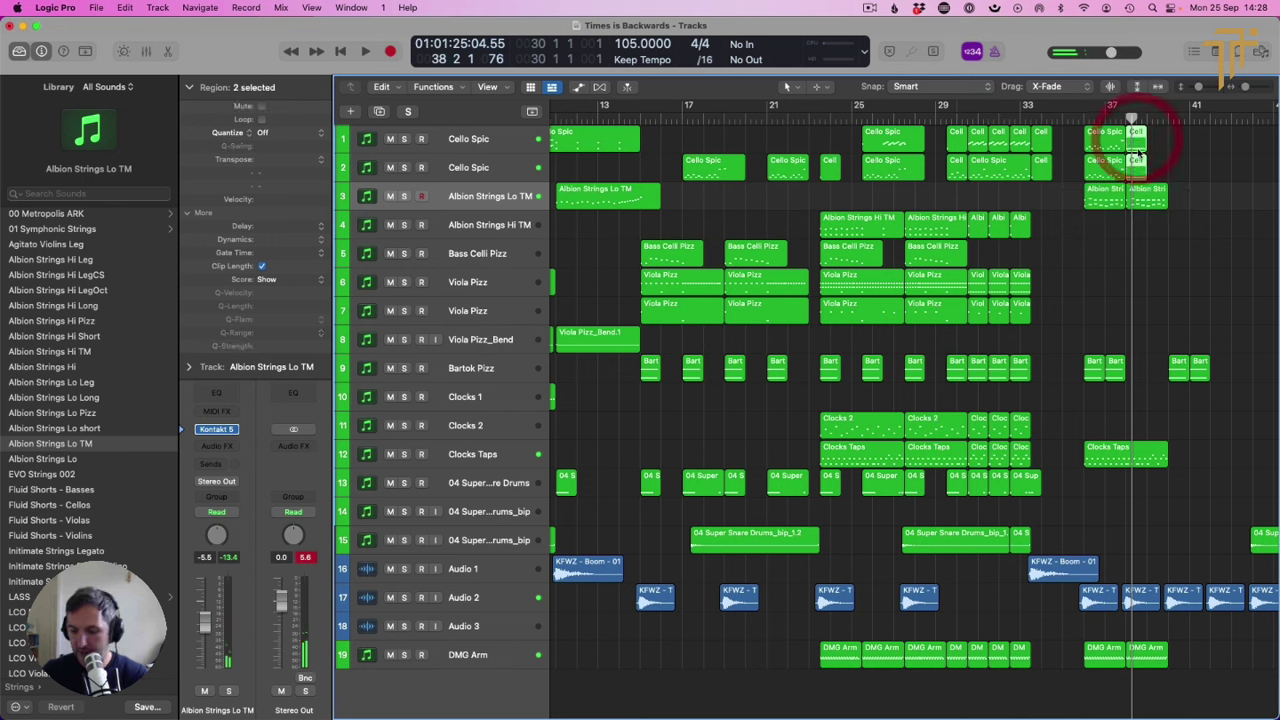
click(1133, 148)
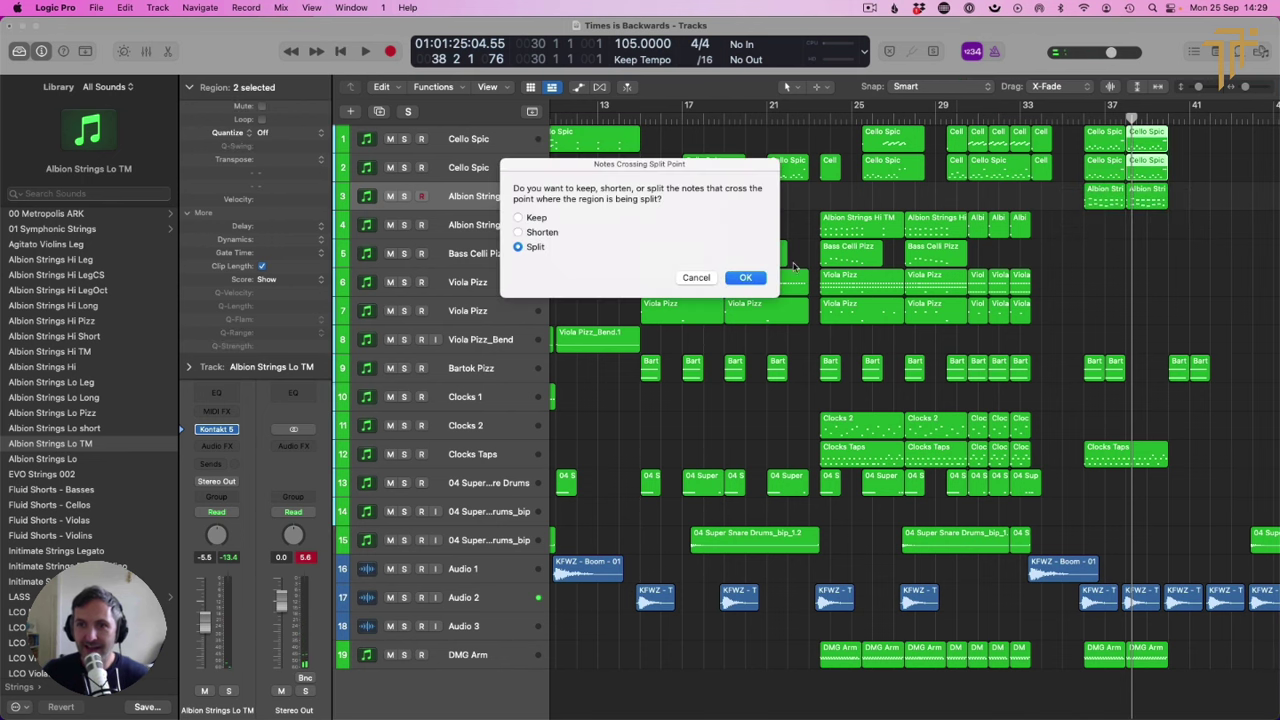
click(698, 277)
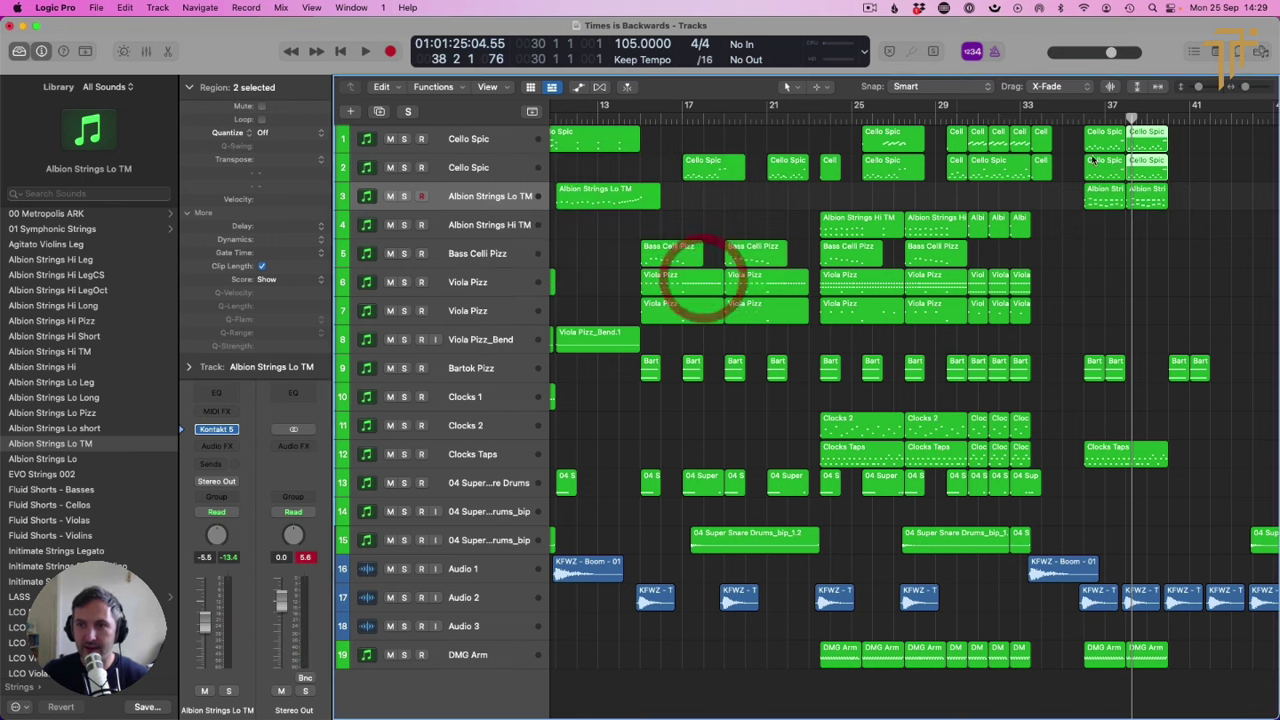
click(1082, 118)
key(space)
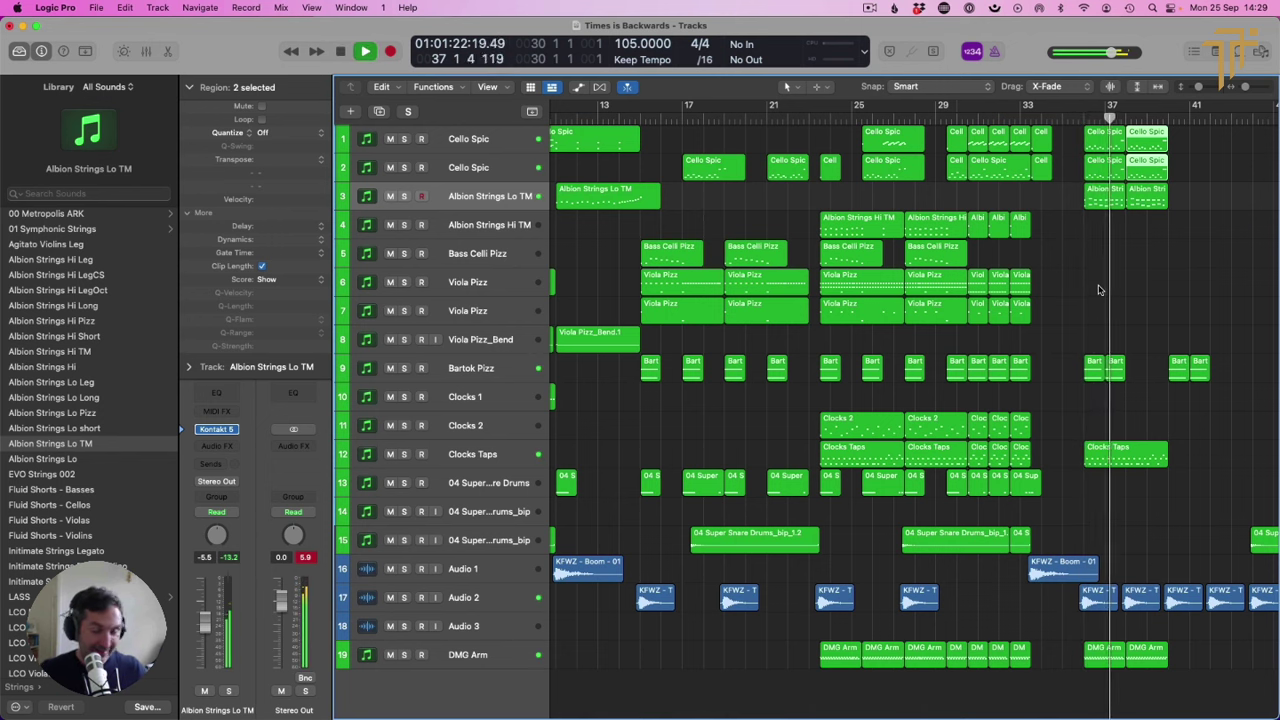
click(1117, 251)
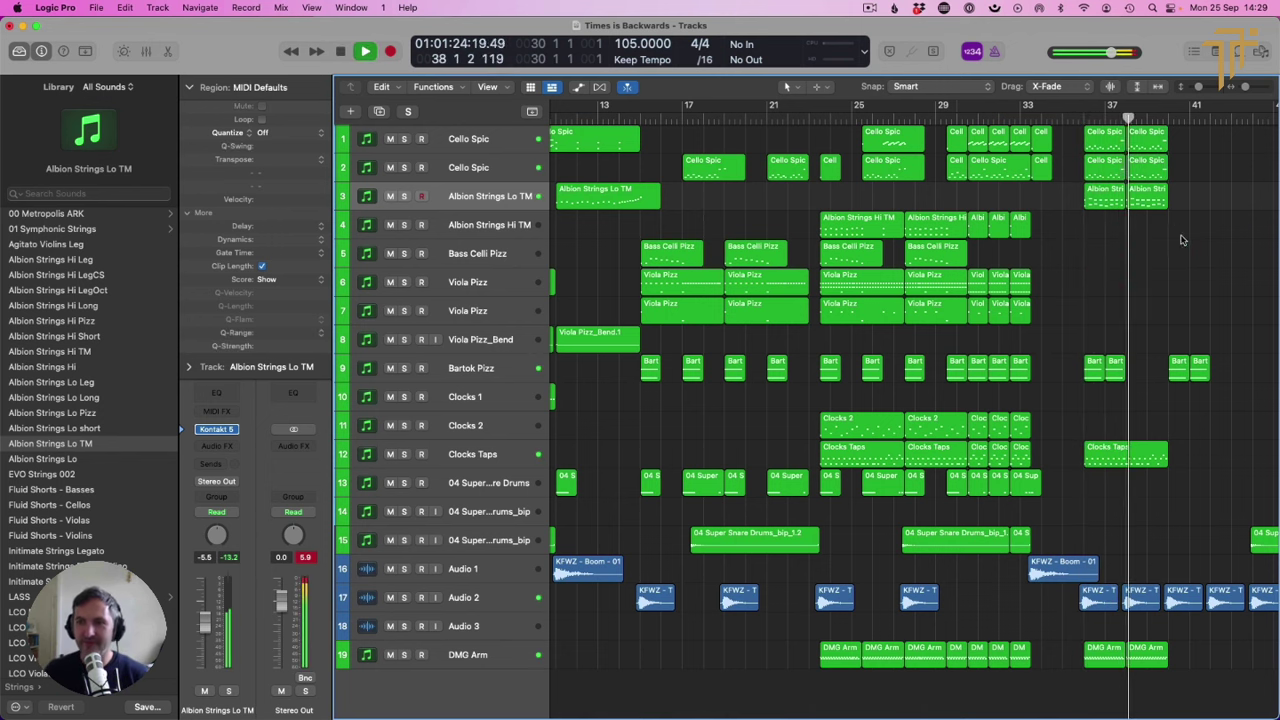
Step: Repeat the two Bartok Pizz regions of bars 36 and 37 over bars 38 and 39 and stop playback
scroll(1140, 238, right, 5)
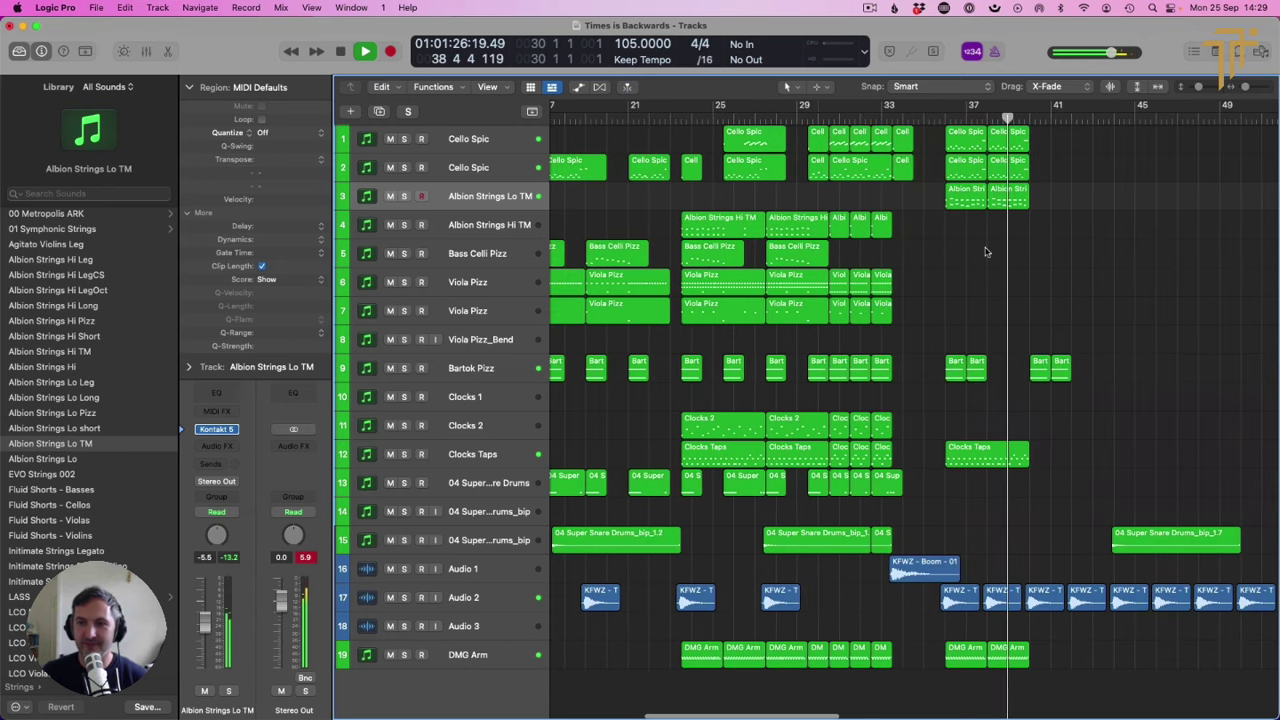
drag(1010, 378, 945, 362)
key(super+r)
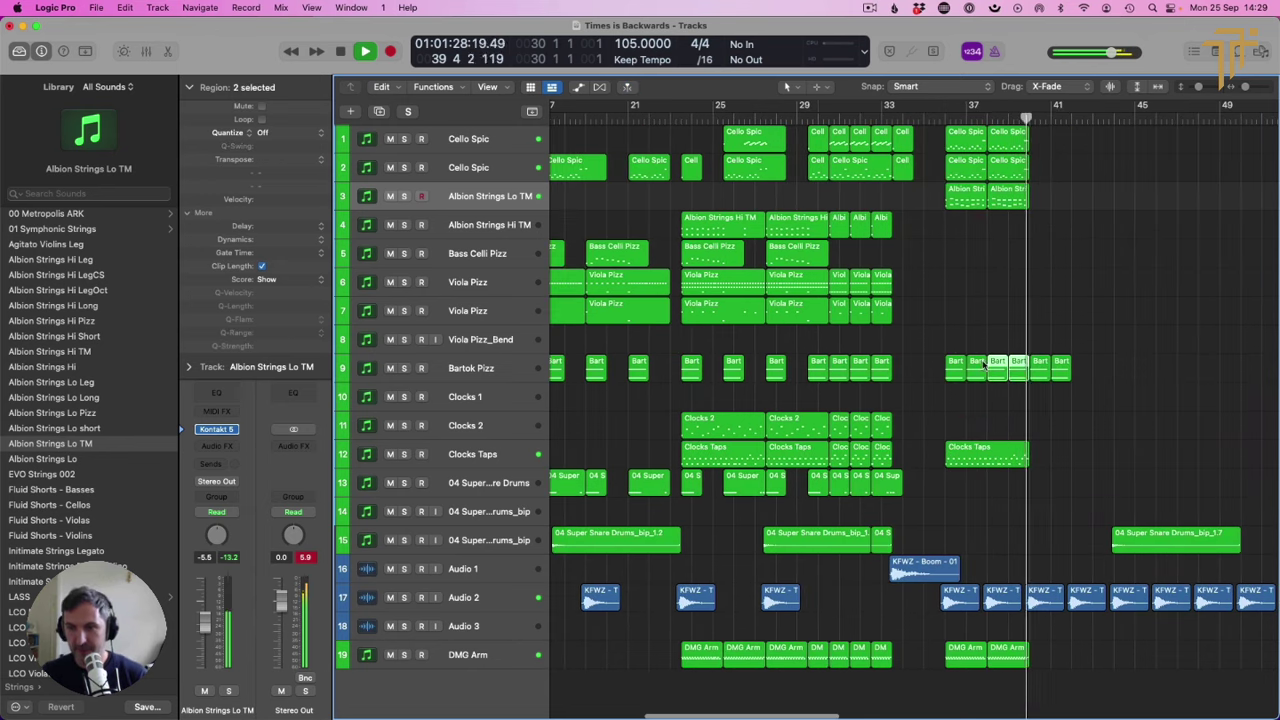
key(space)
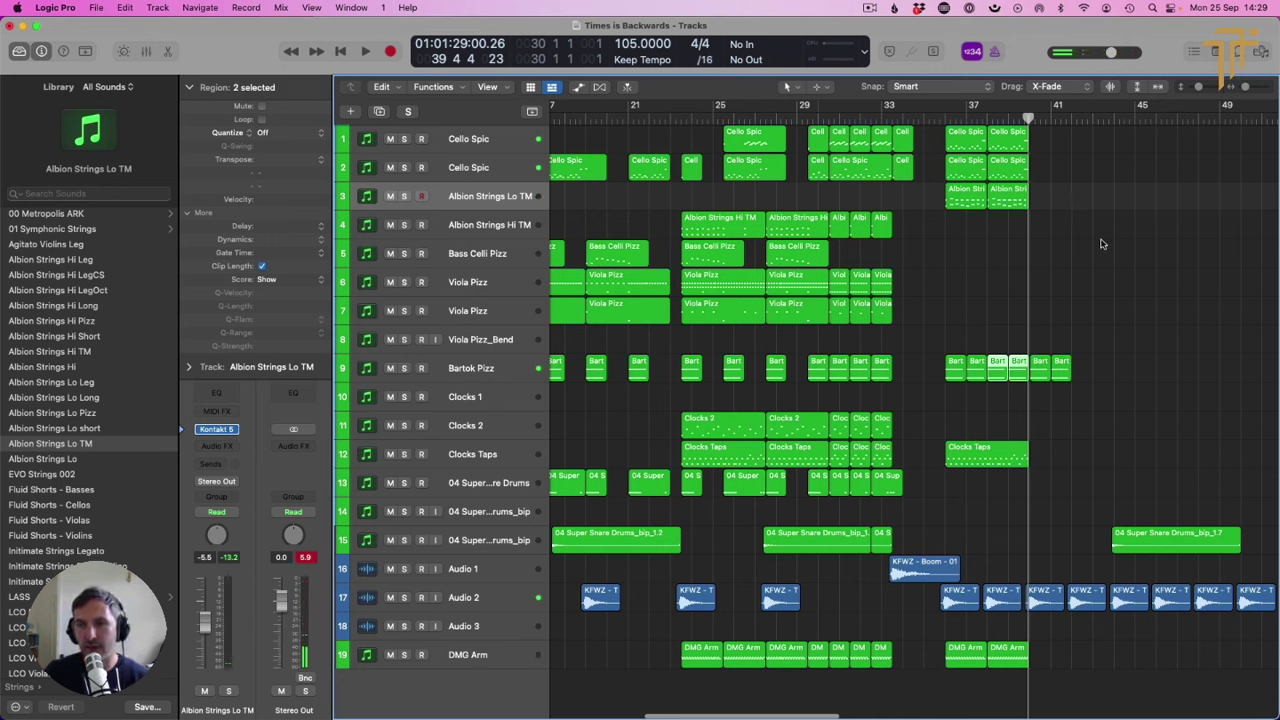
Step: Copy the six Cello Spic and Albion Strings Lo TM regions of bars 36 to 39 to bar 44
drag(1090, 218, 1138, 149)
scroll(1057, 363, left, 3)
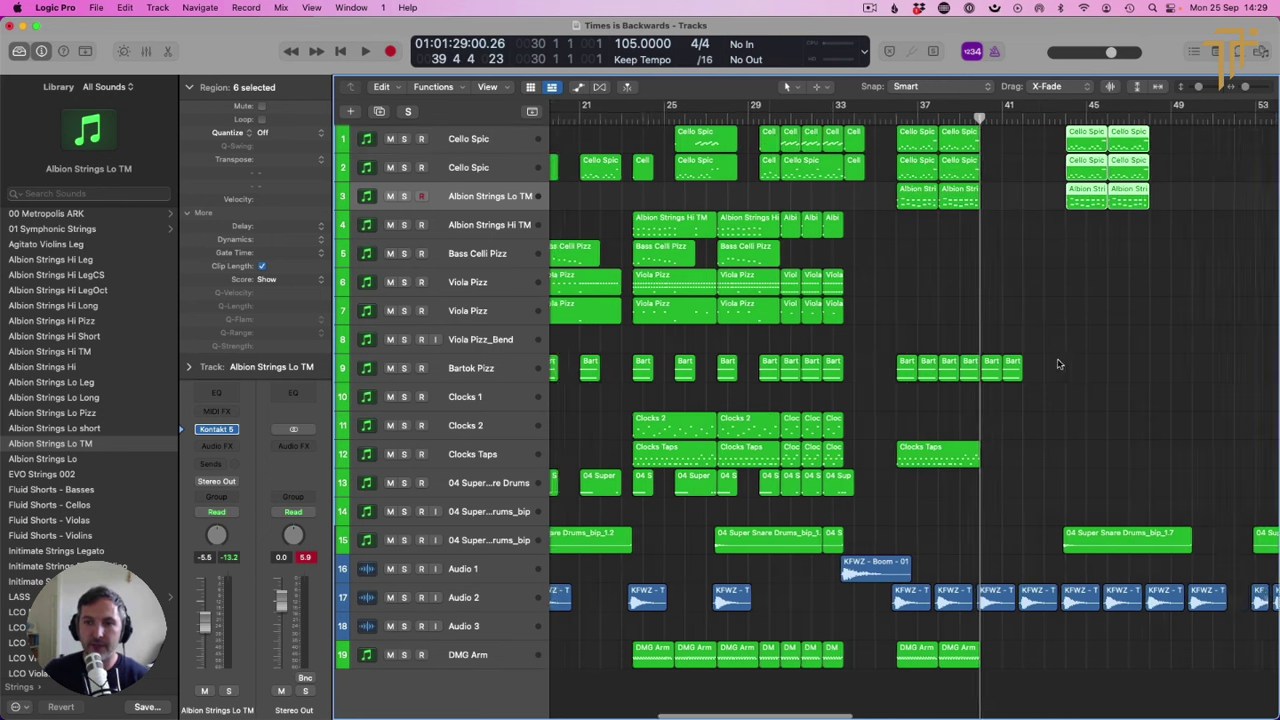
click(1005, 270)
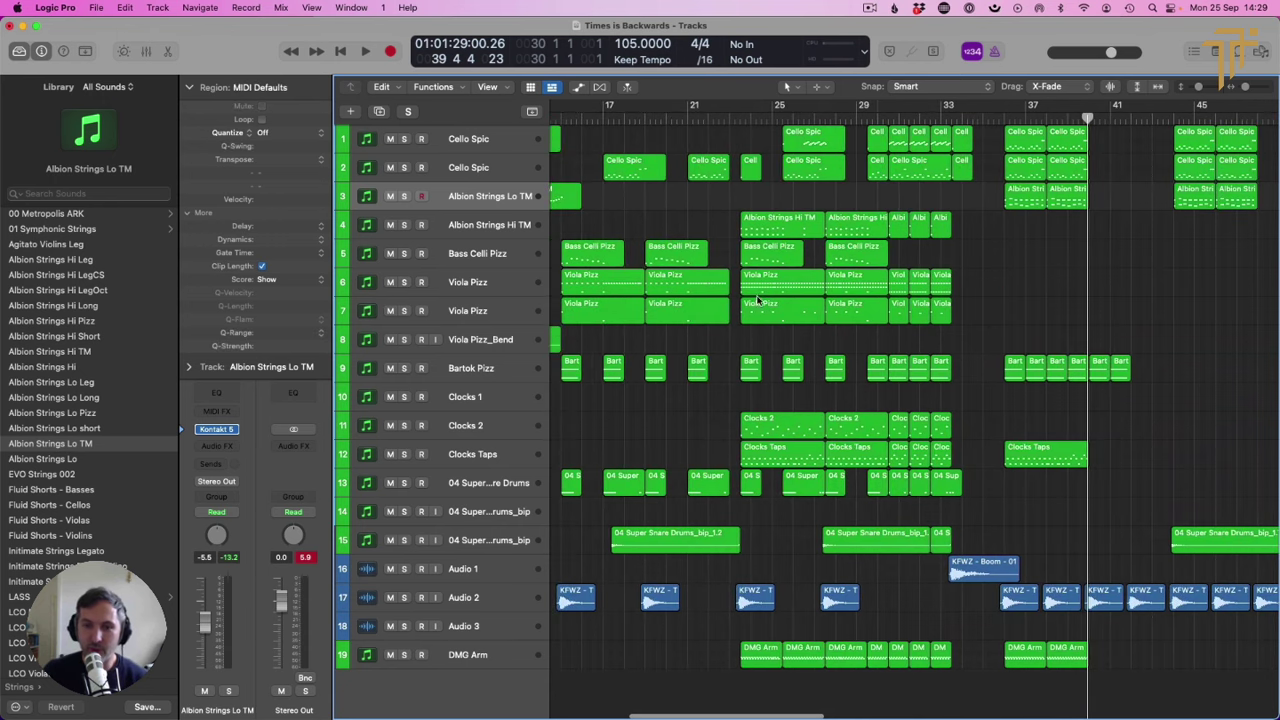
Step: Copy the four-bar Viola Pizz region from the lower Viola Pizz track to bar 36 and play it
drag(790, 317, 1047, 318)
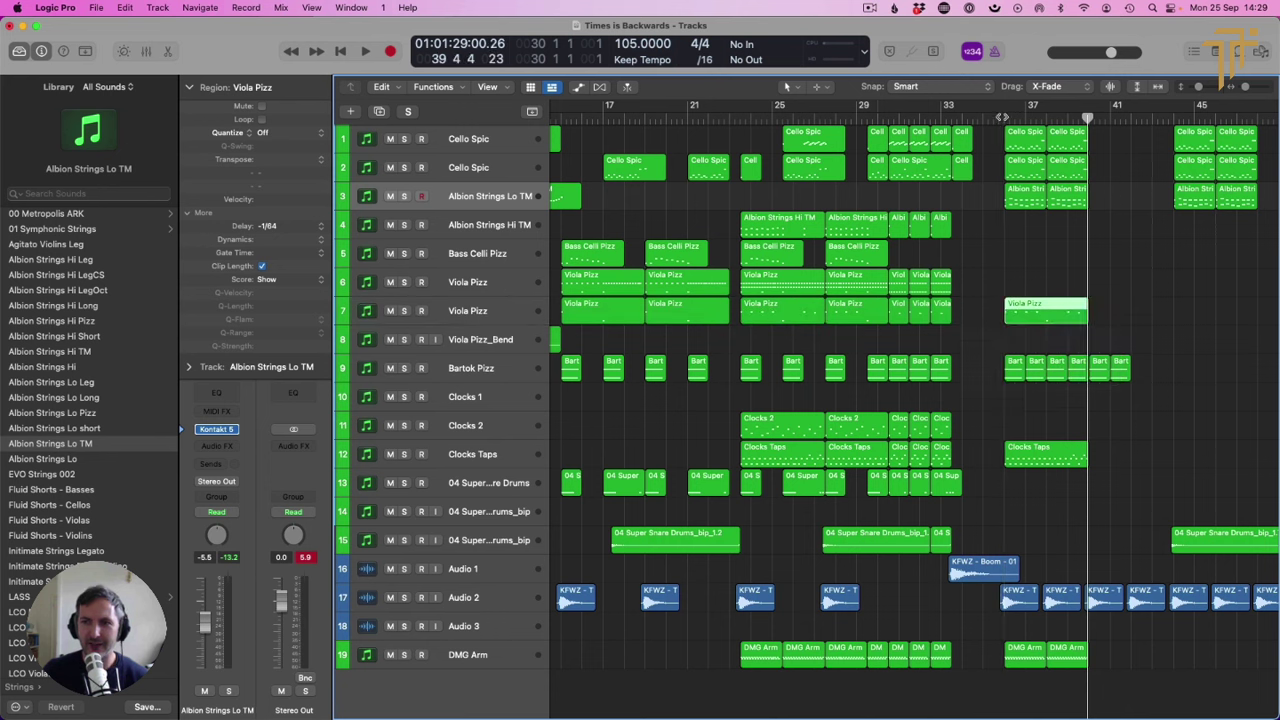
click(1000, 113)
key(space)
click(982, 412)
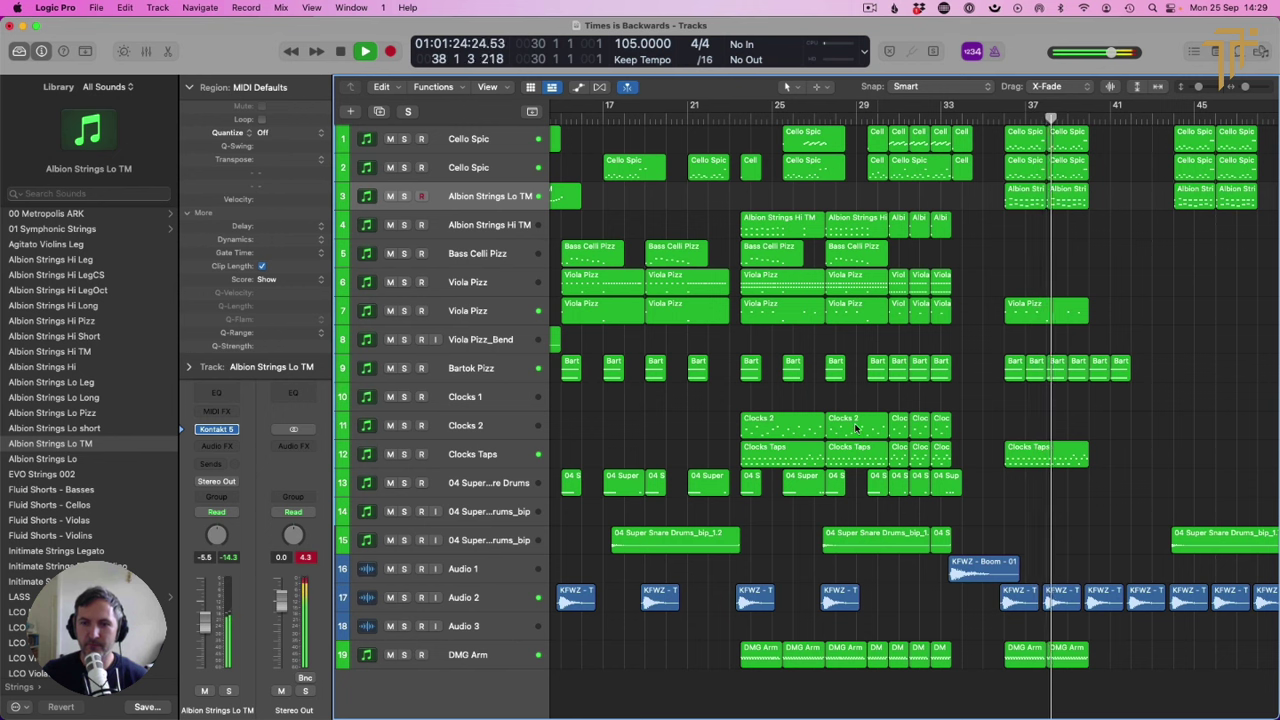
Step: Place the three-bar Clocks 2 and Clocks Taps regions at bar 36, repeat them once through bar 41, and listen
drag(855, 427, 1110, 452)
click(1072, 463)
click(1054, 274)
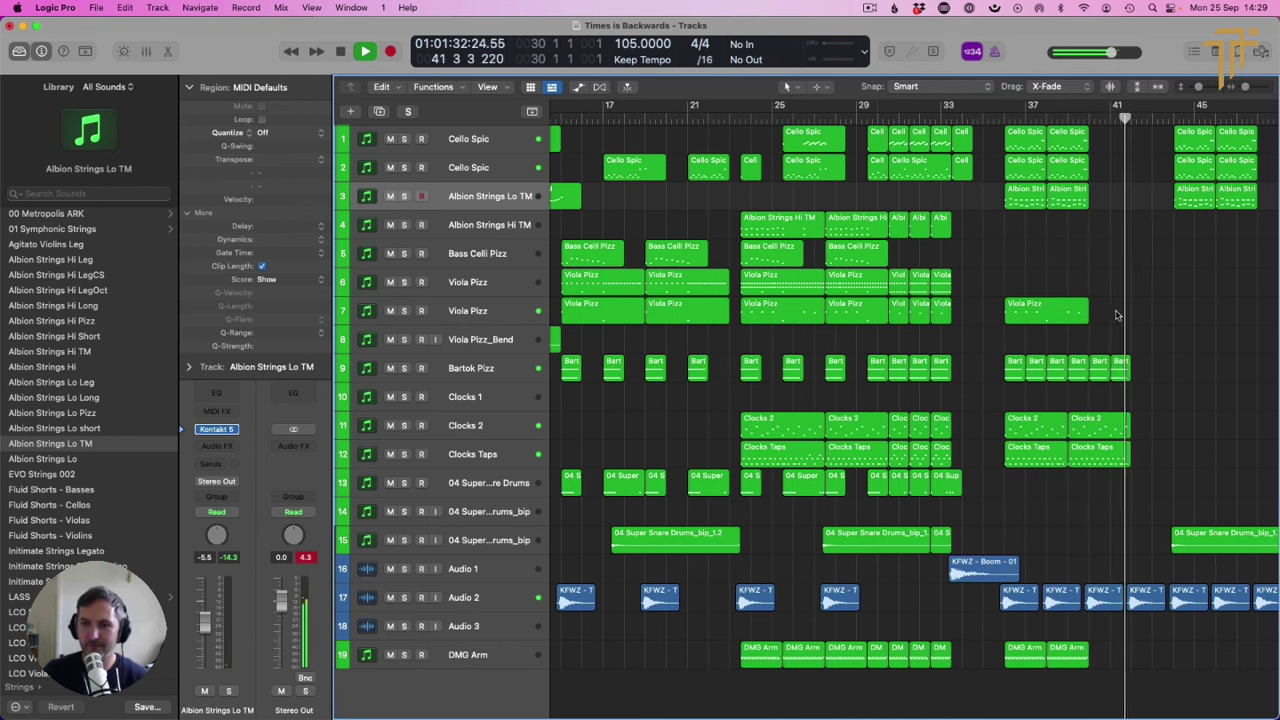
key(space)
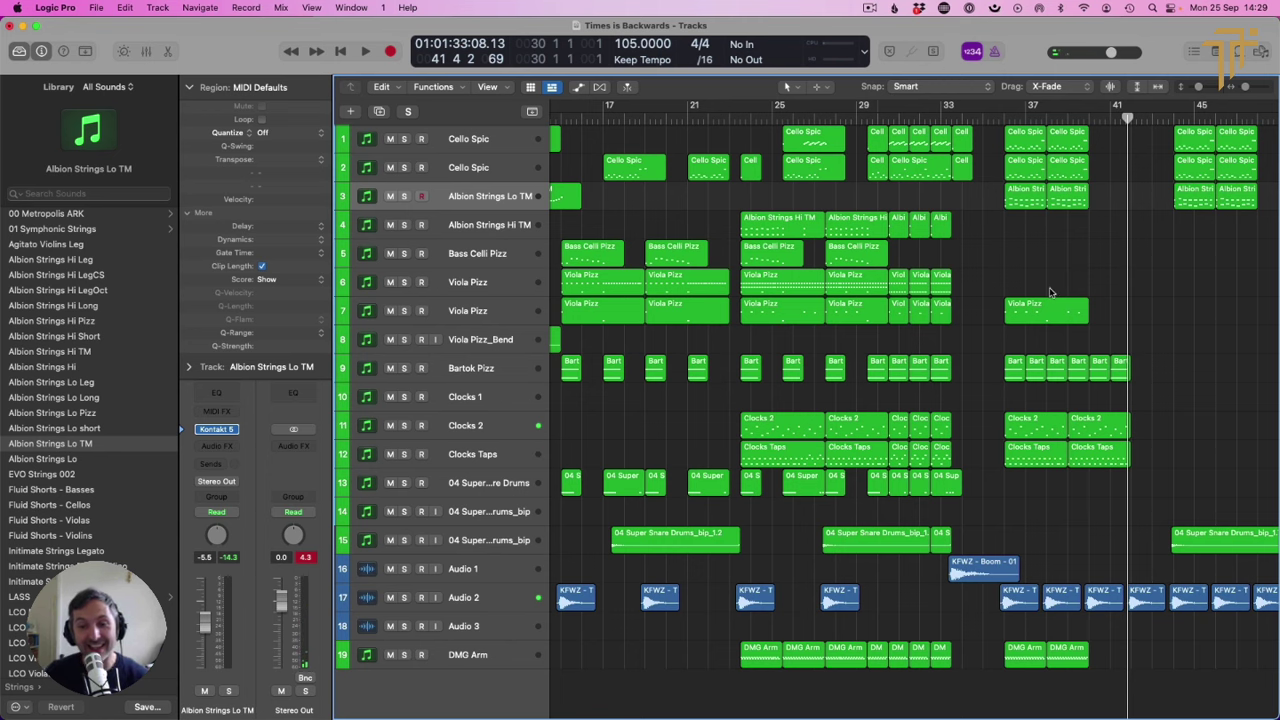
Step: Review the arrangement from the opening bars through the section after bar 36, placing the playhead at bar 36
scroll(1050, 292, left, 6)
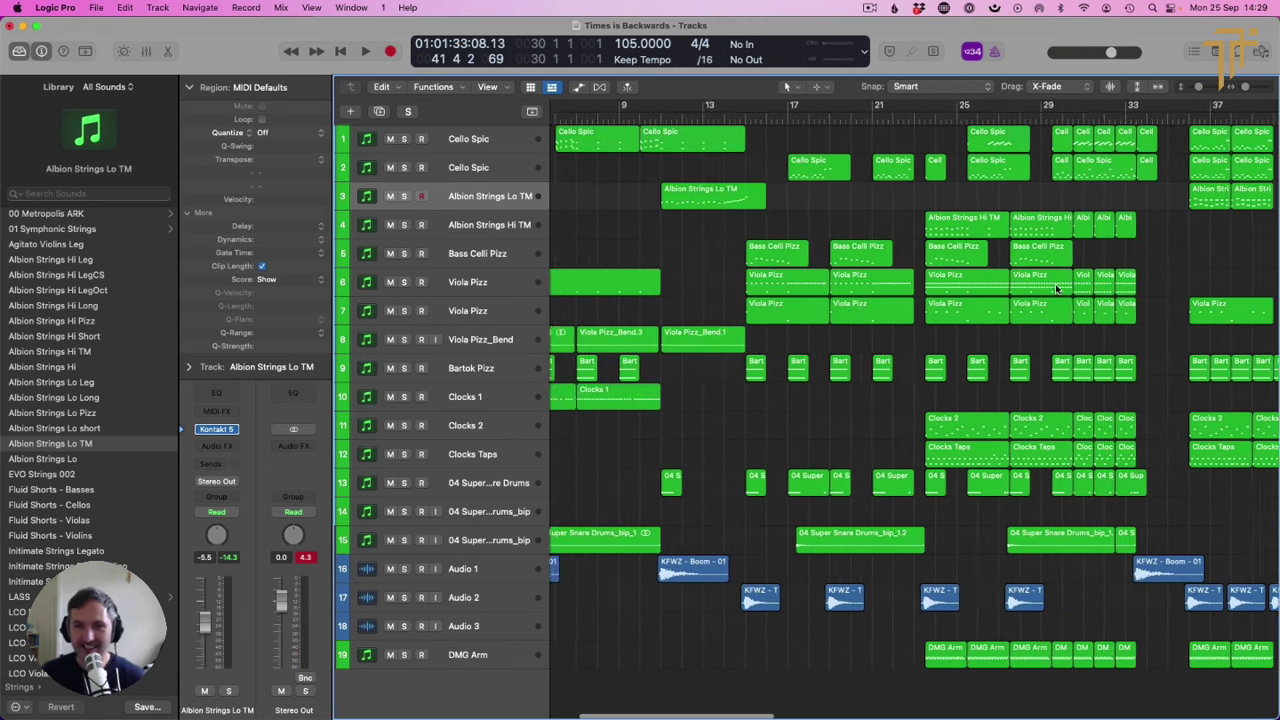
scroll(1056, 288, left, 4)
click(720, 236)
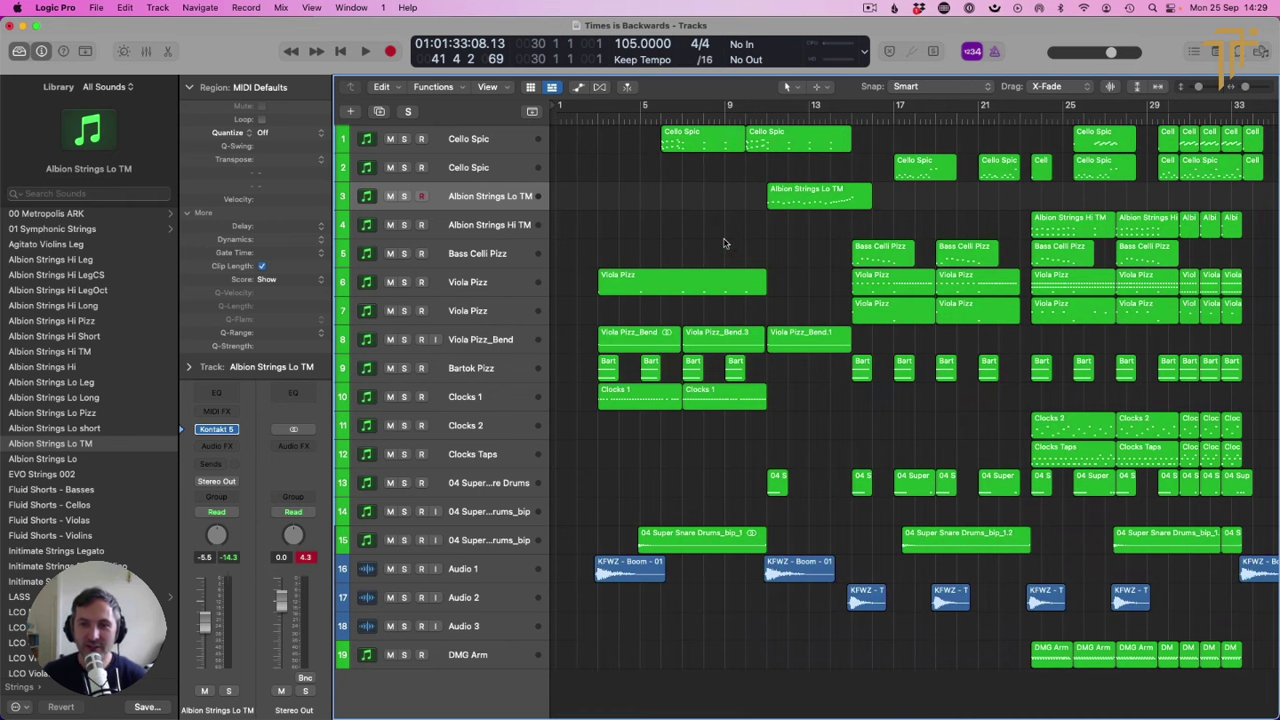
scroll(1028, 200, right, 10)
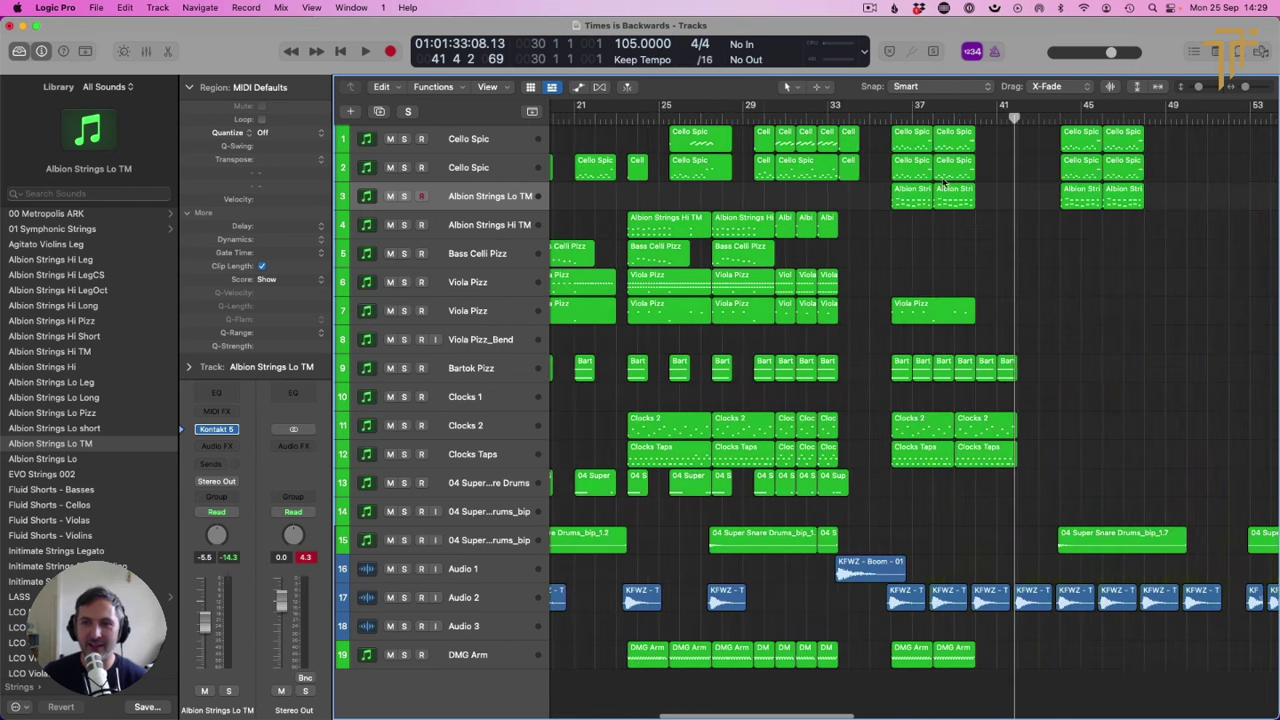
click(892, 119)
scroll(1108, 220, left, 12)
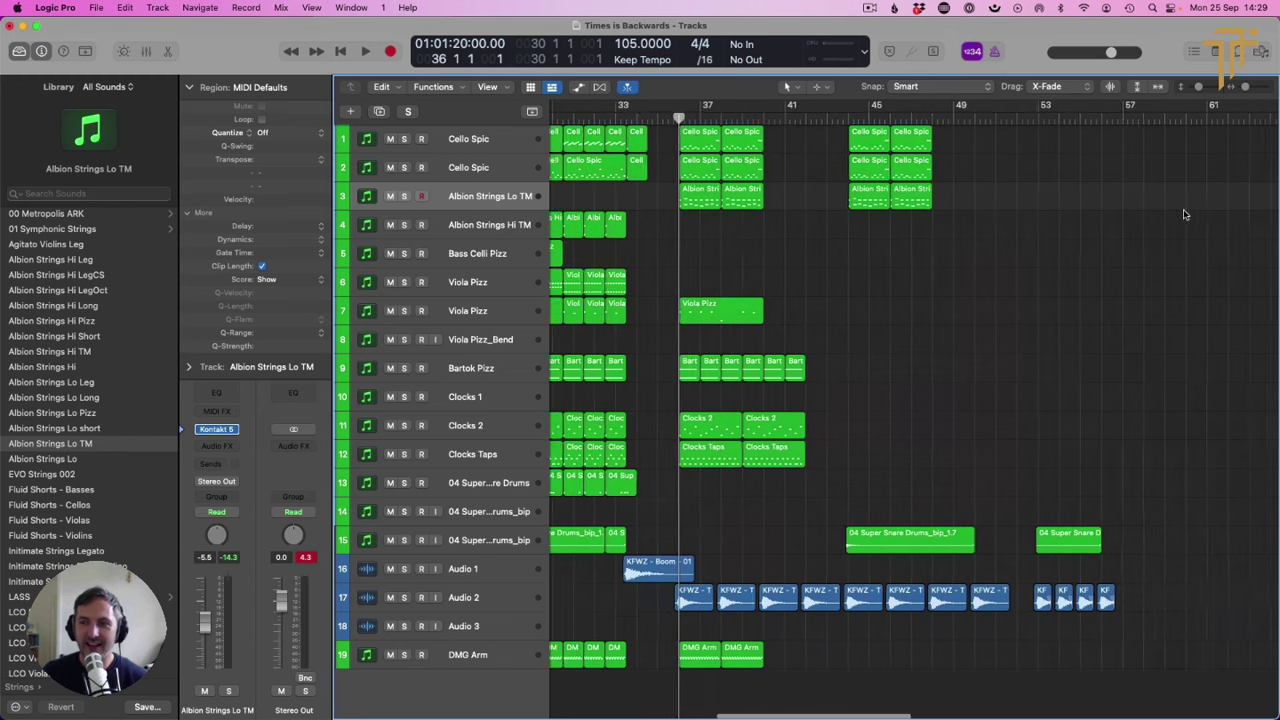
scroll(1108, 220, left, 2)
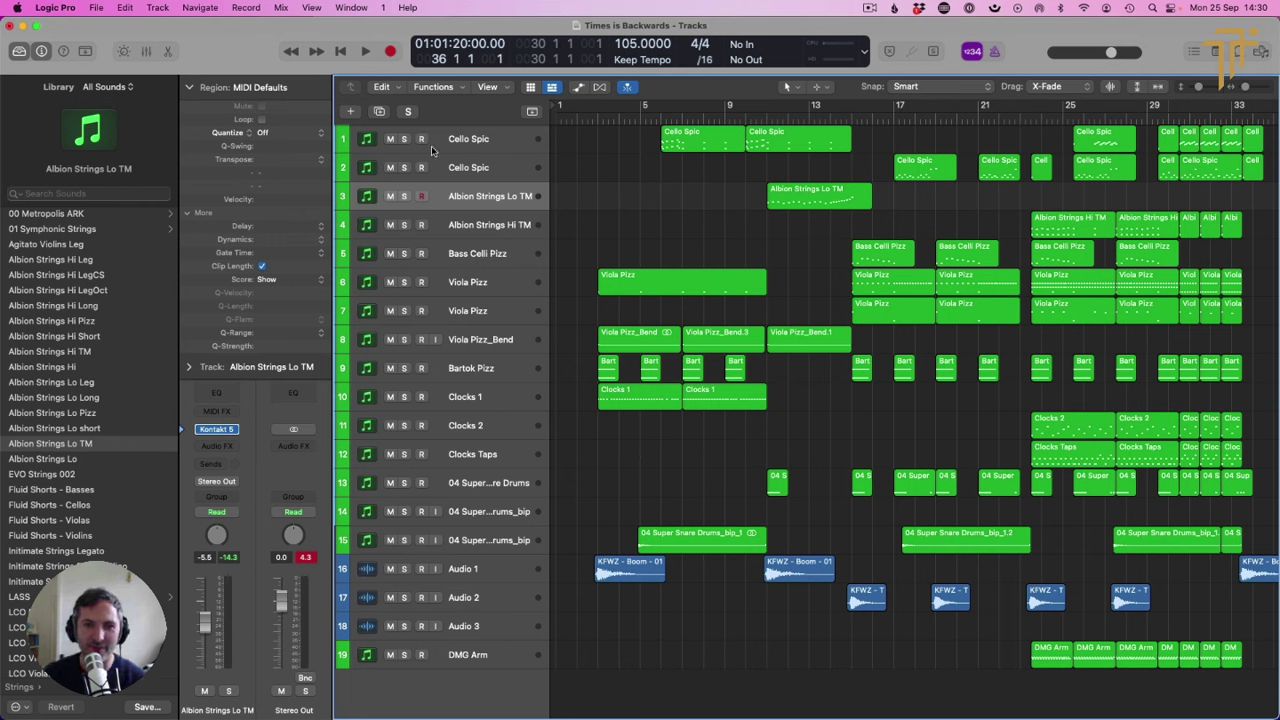
Step: Select the lower Cello Spic track and listen to the arrangement from bar 15 to bar 23
click(470, 167)
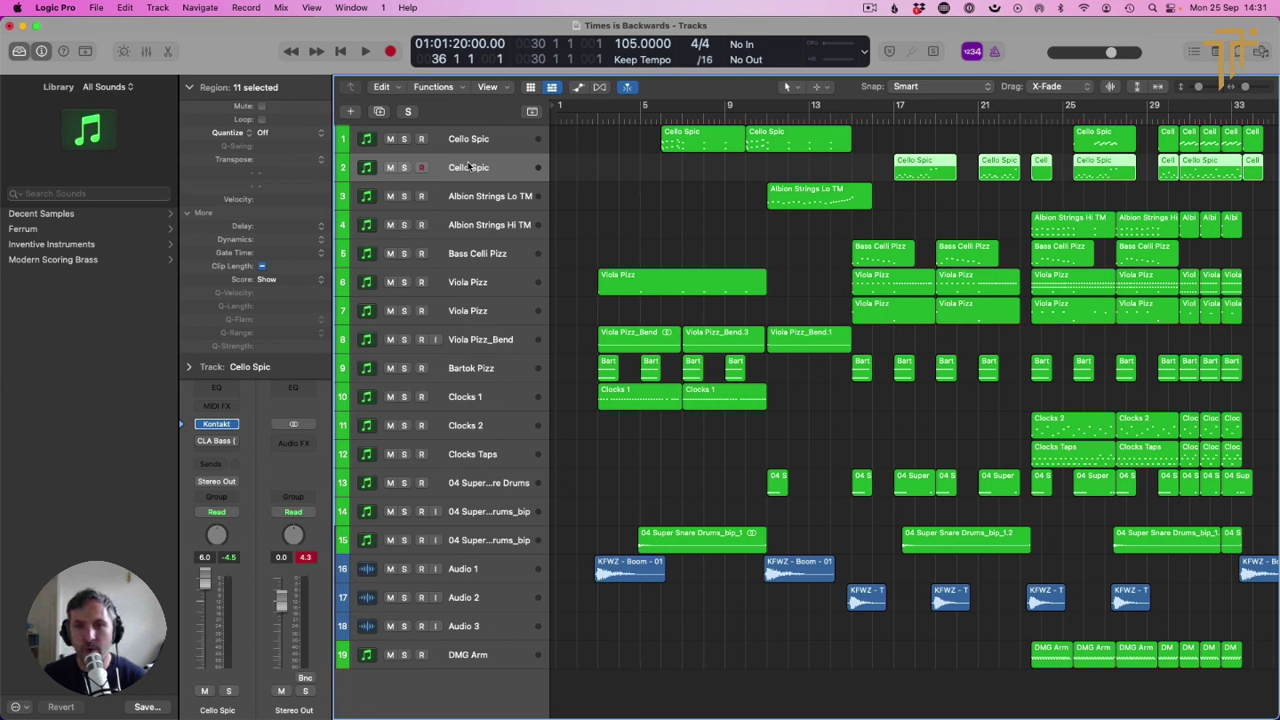
click(851, 117)
key(space)
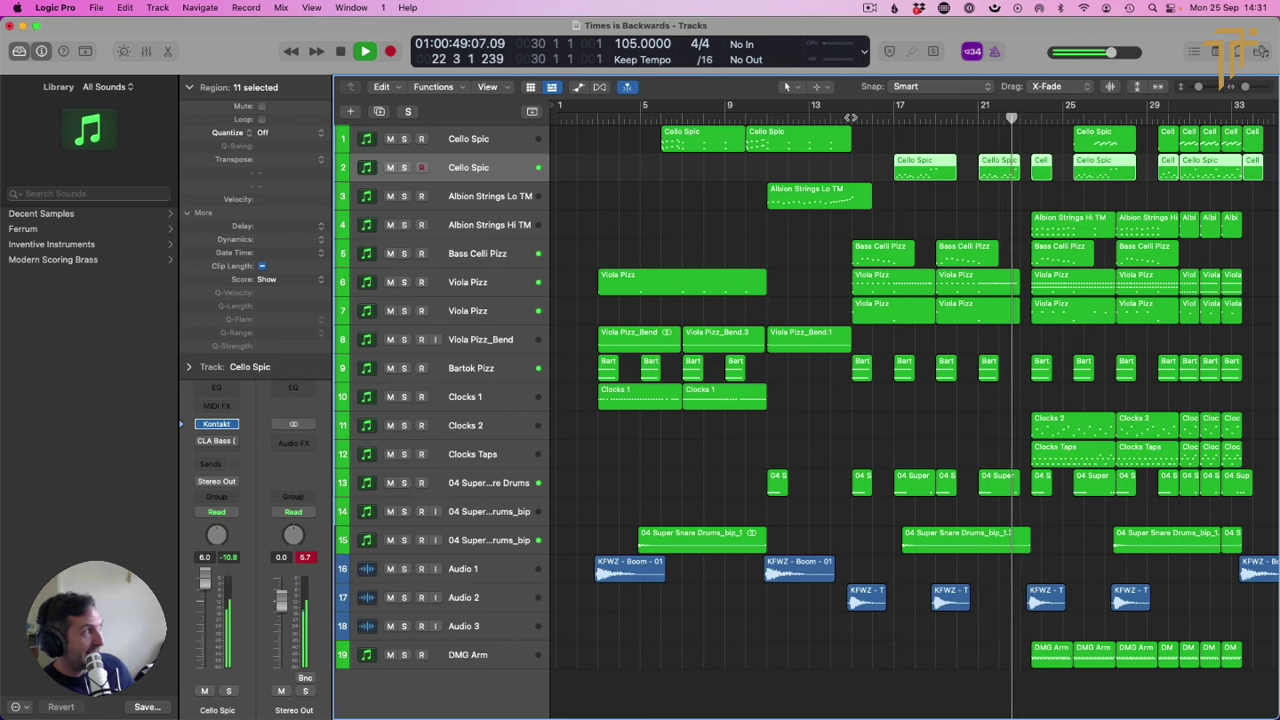
key(space)
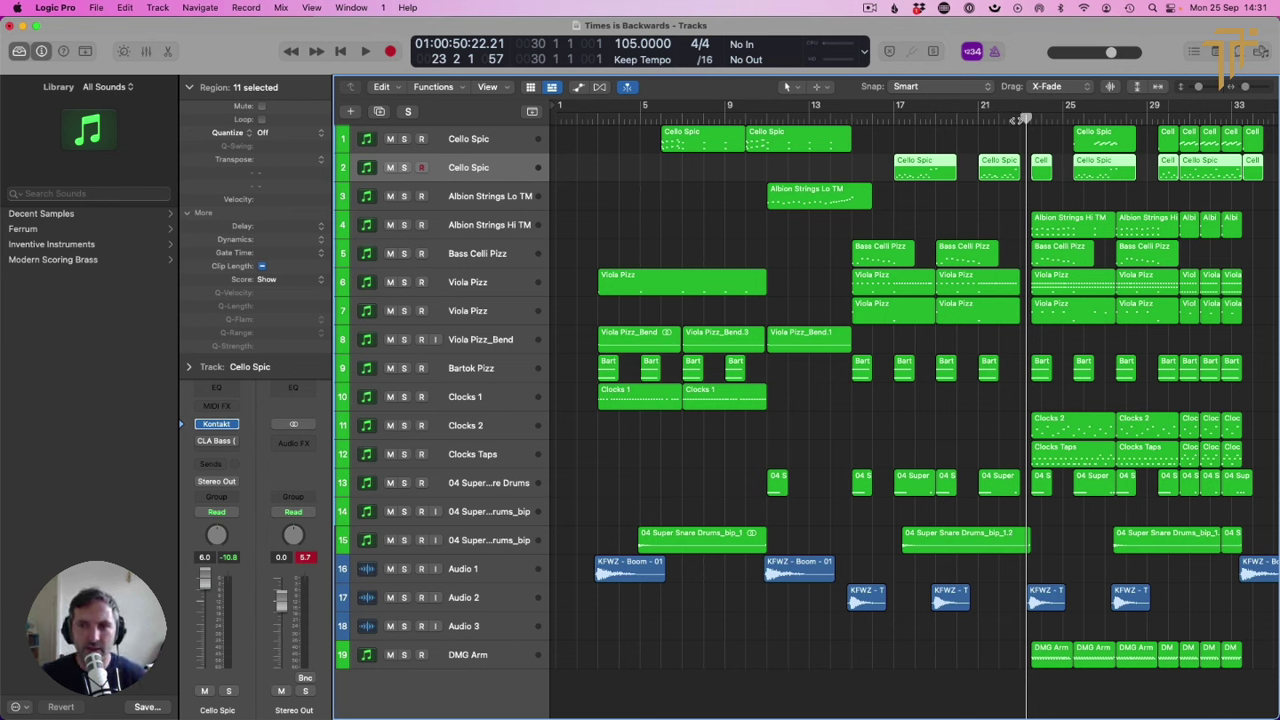
Step: Replay the transition around bar 23 several times, restarting from progressively earlier points back to about bar 19
double_click(1016, 120)
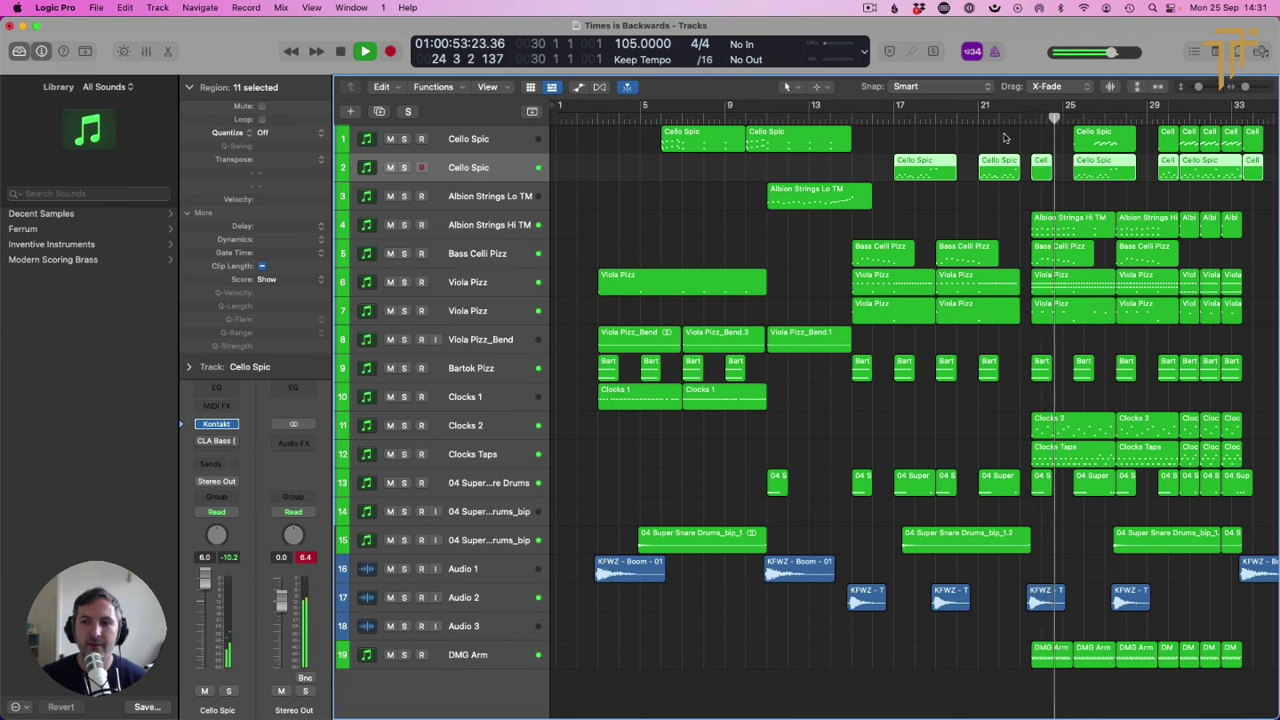
key(space)
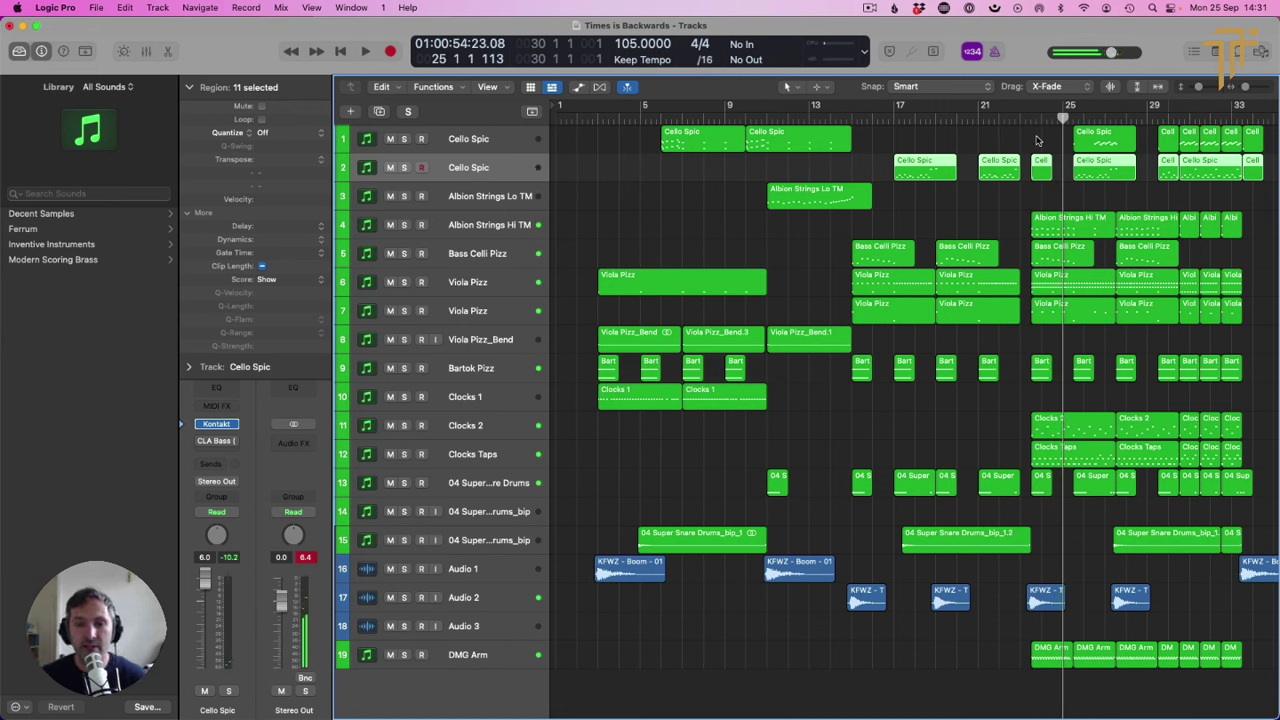
click(1005, 118)
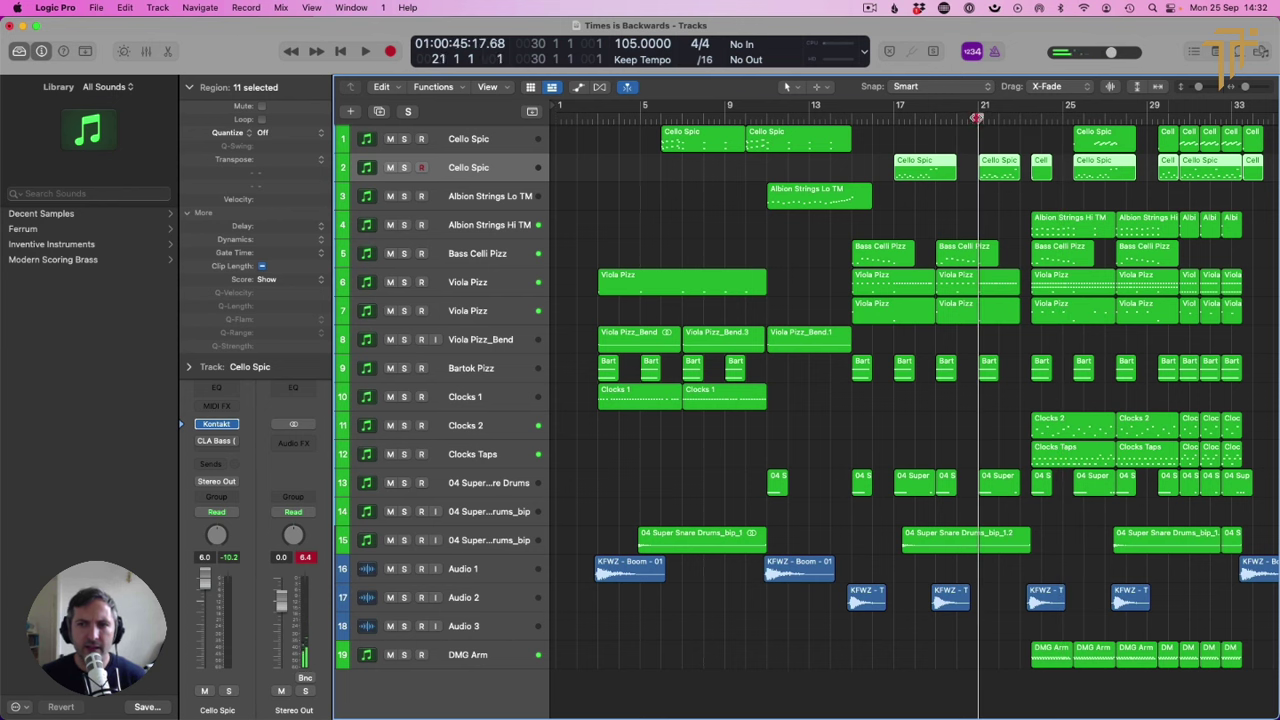
double_click(985, 117)
key(space)
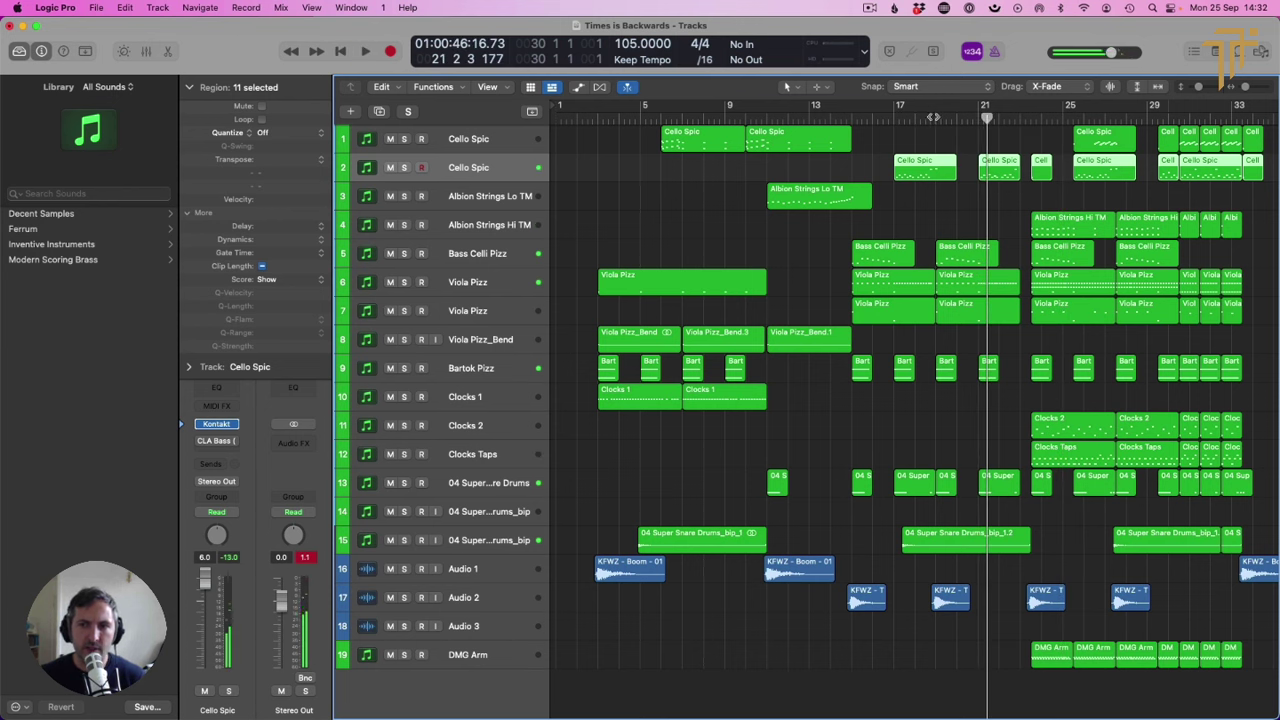
double_click(933, 118)
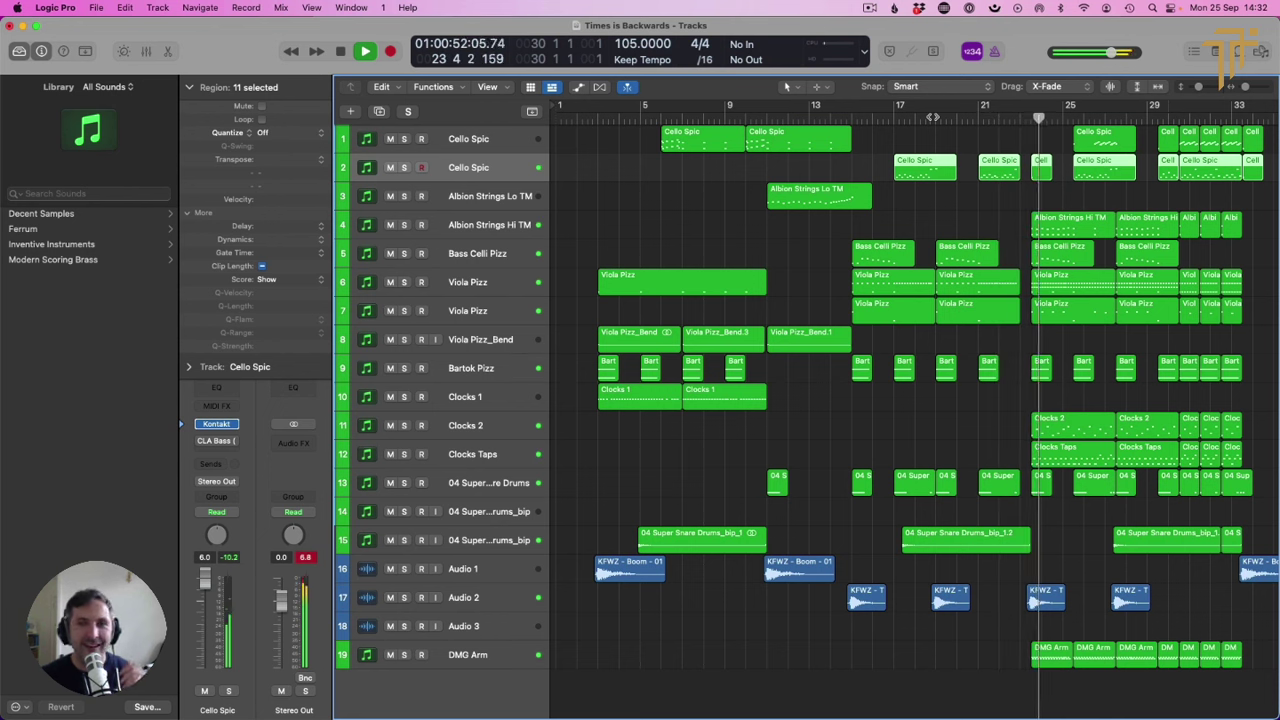
key(space)
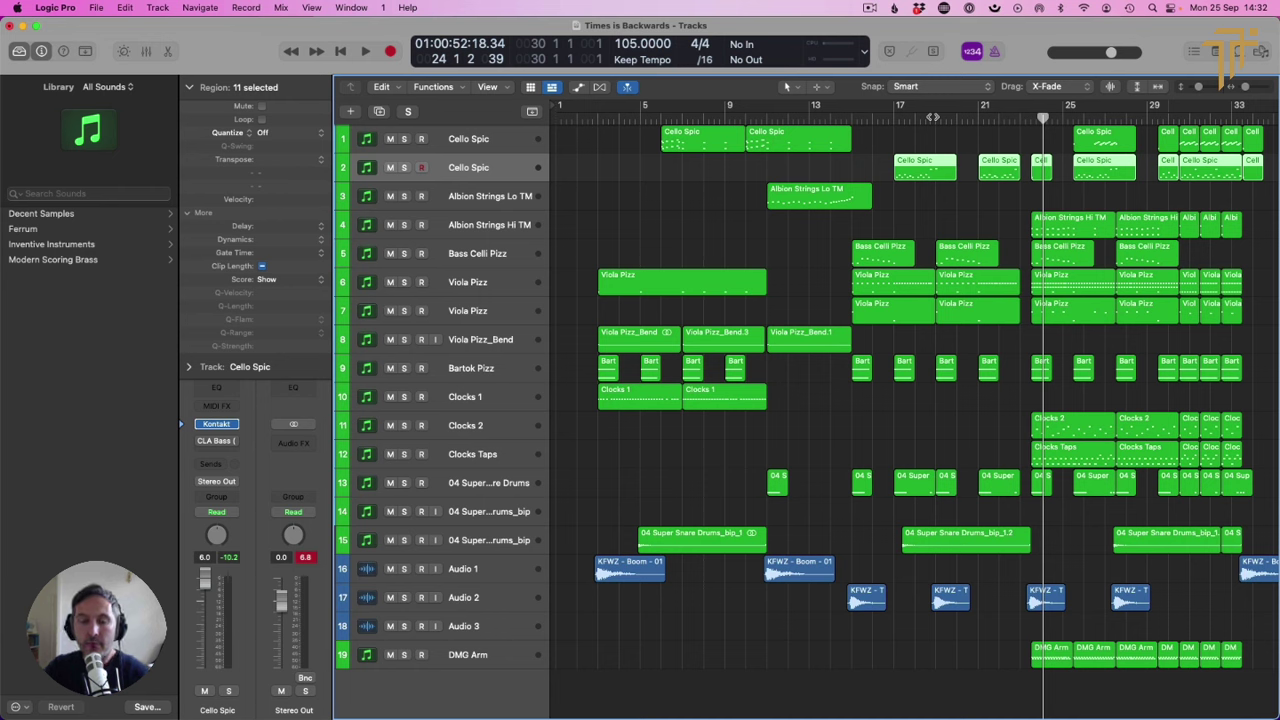
Step: Play from bar 15, solo the lower Viola Pizz track to hear its part, then unsolo it and stop playback
click(851, 118)
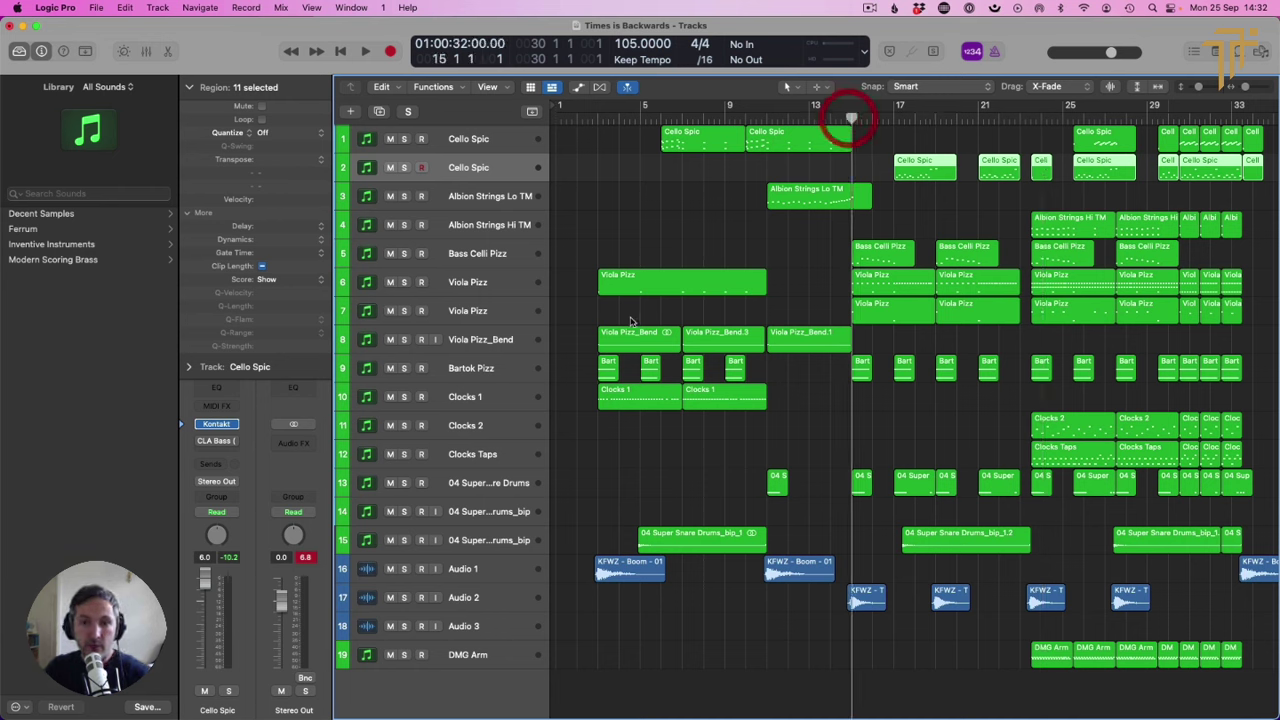
key(space)
click(404, 310)
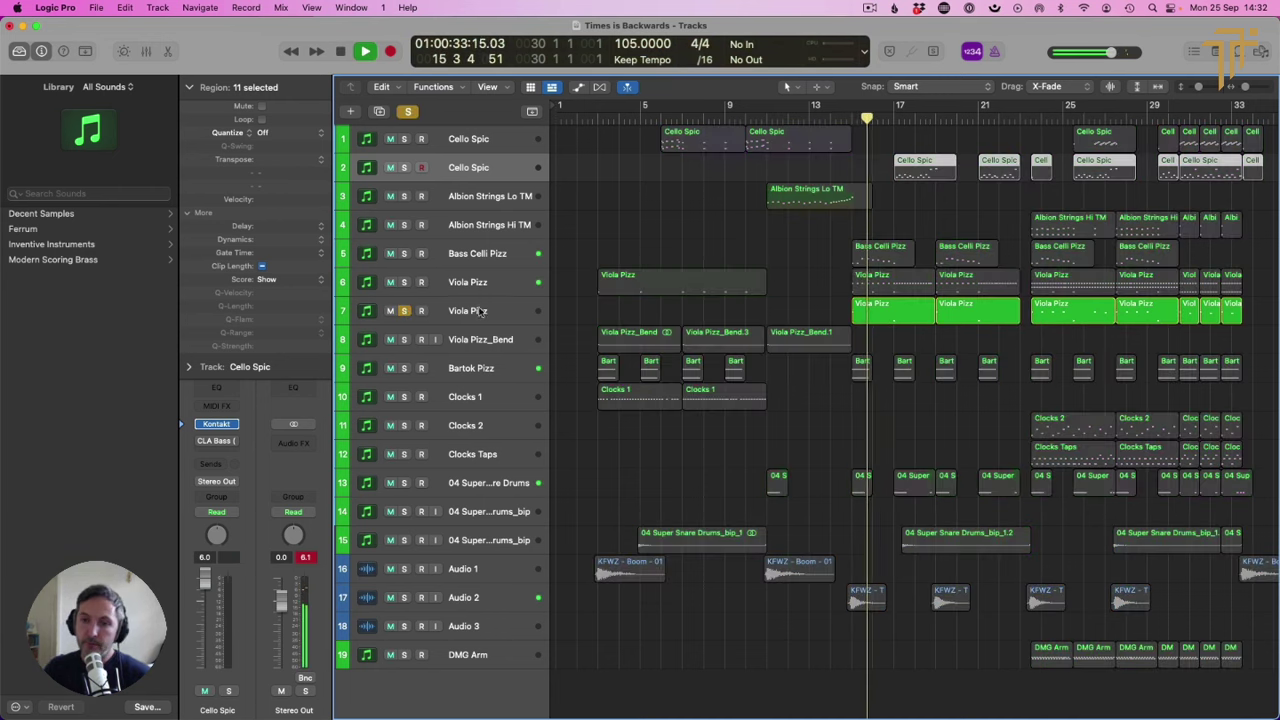
click(889, 114)
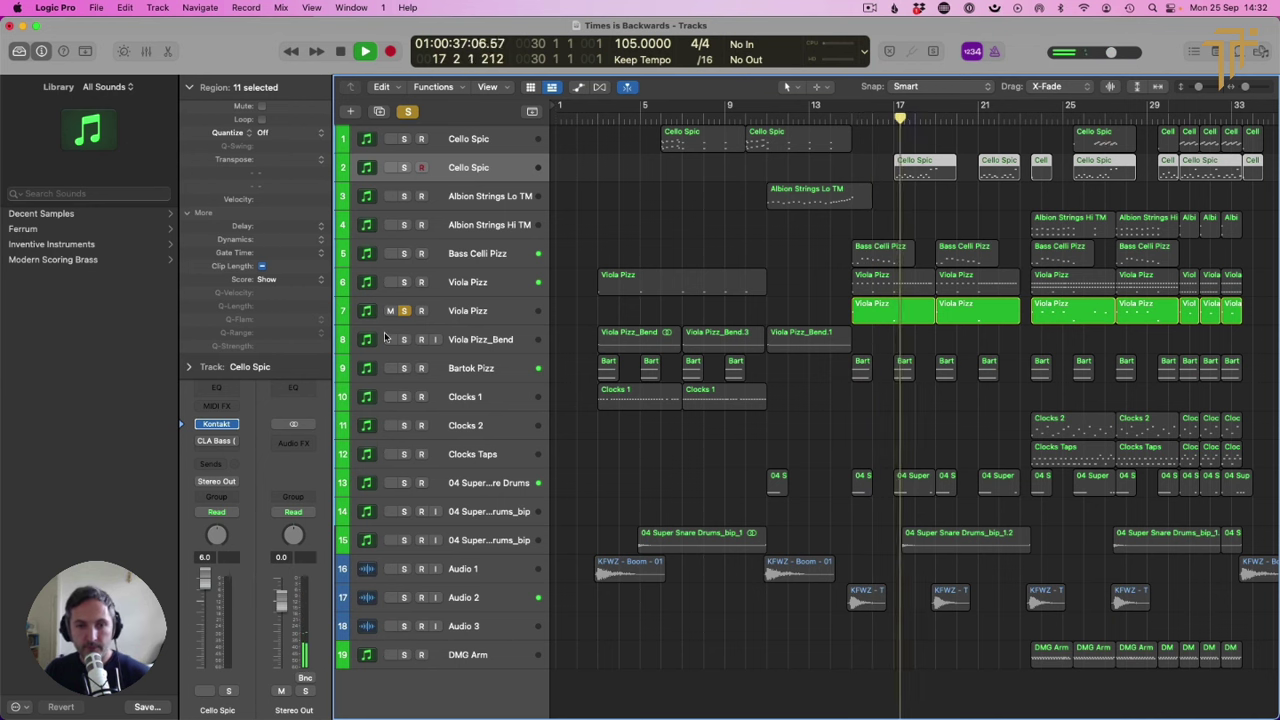
key(space)
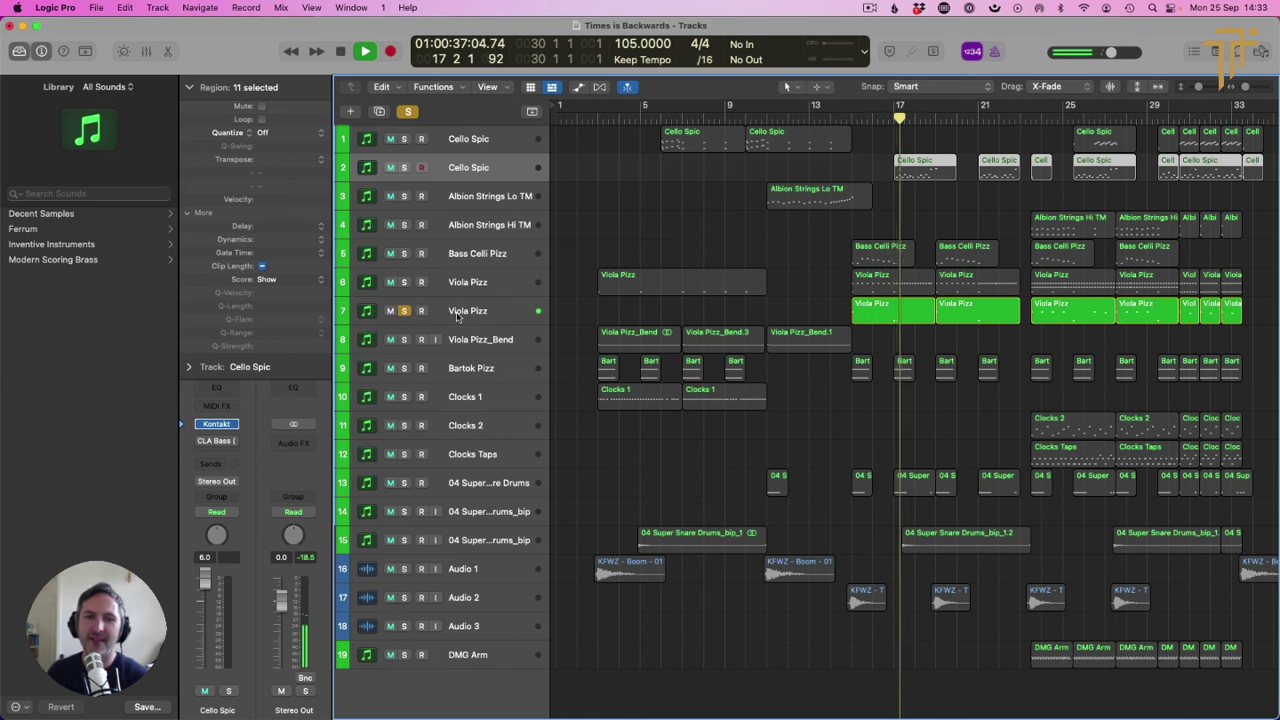
click(457, 314)
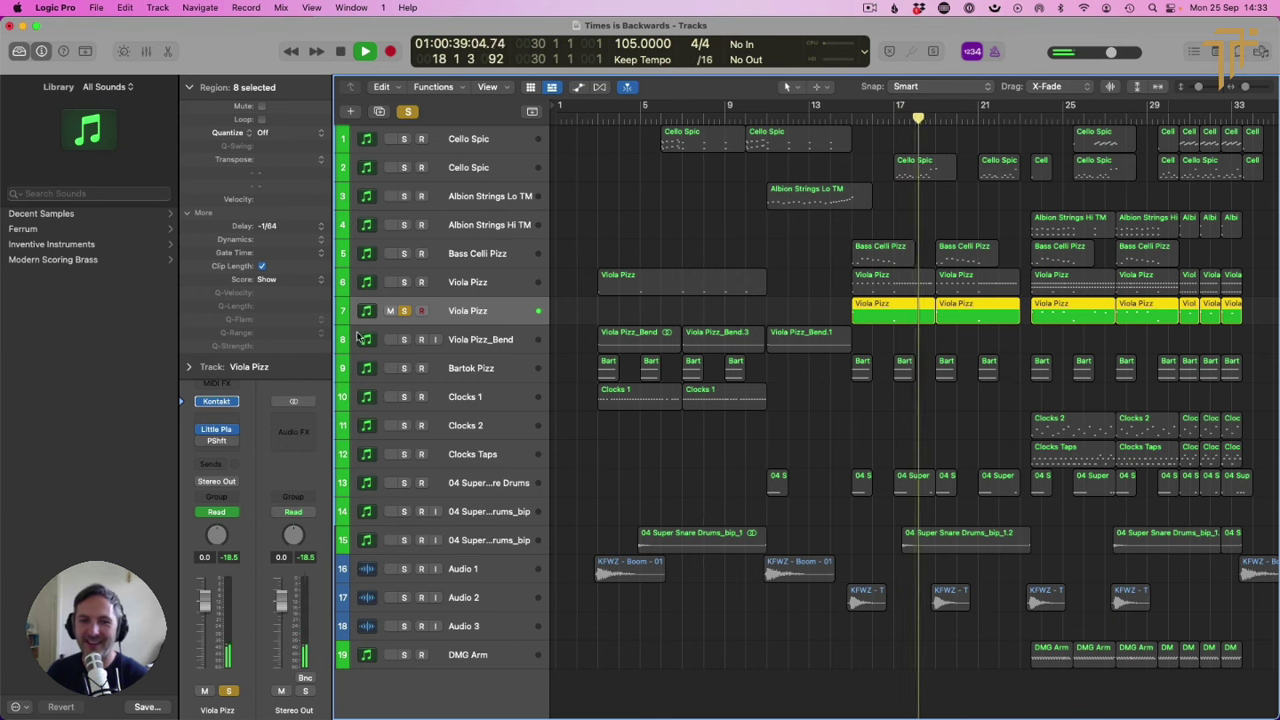
click(404, 311)
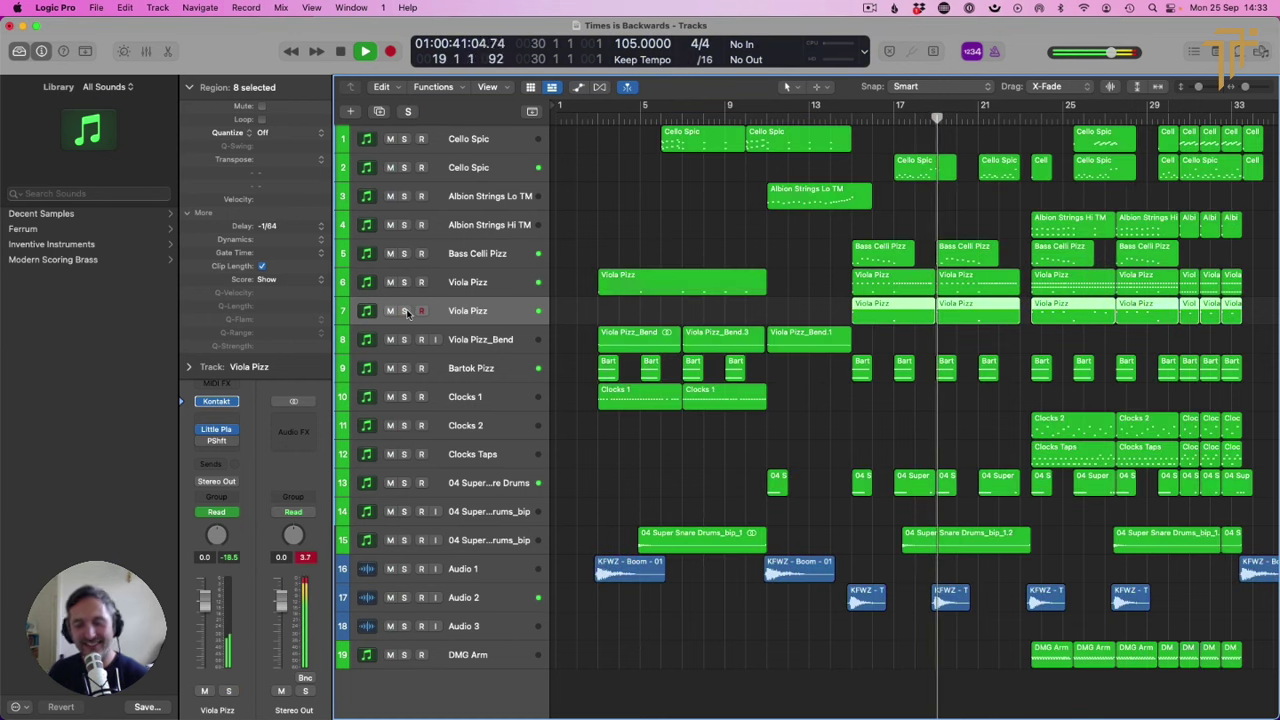
key(space)
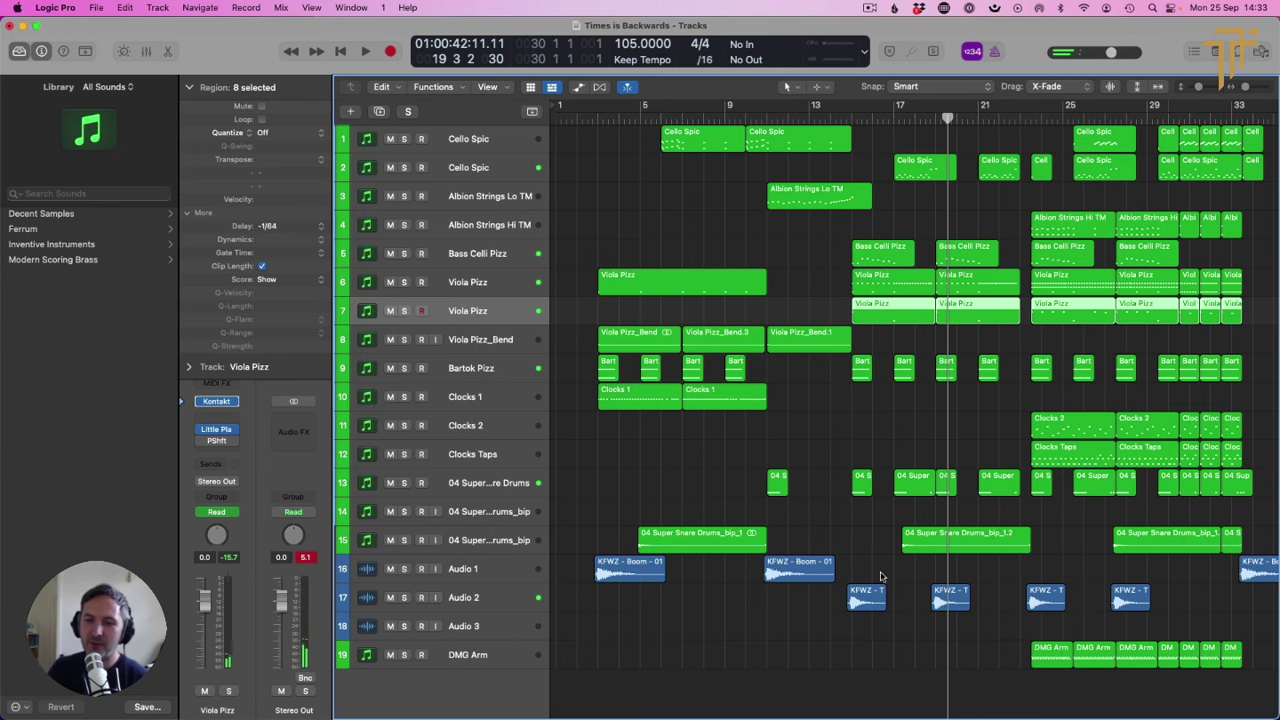
Step: Place the playhead in bar 30 and examine the regions leading into the bar 36 section
scroll(545, 578, right, 5)
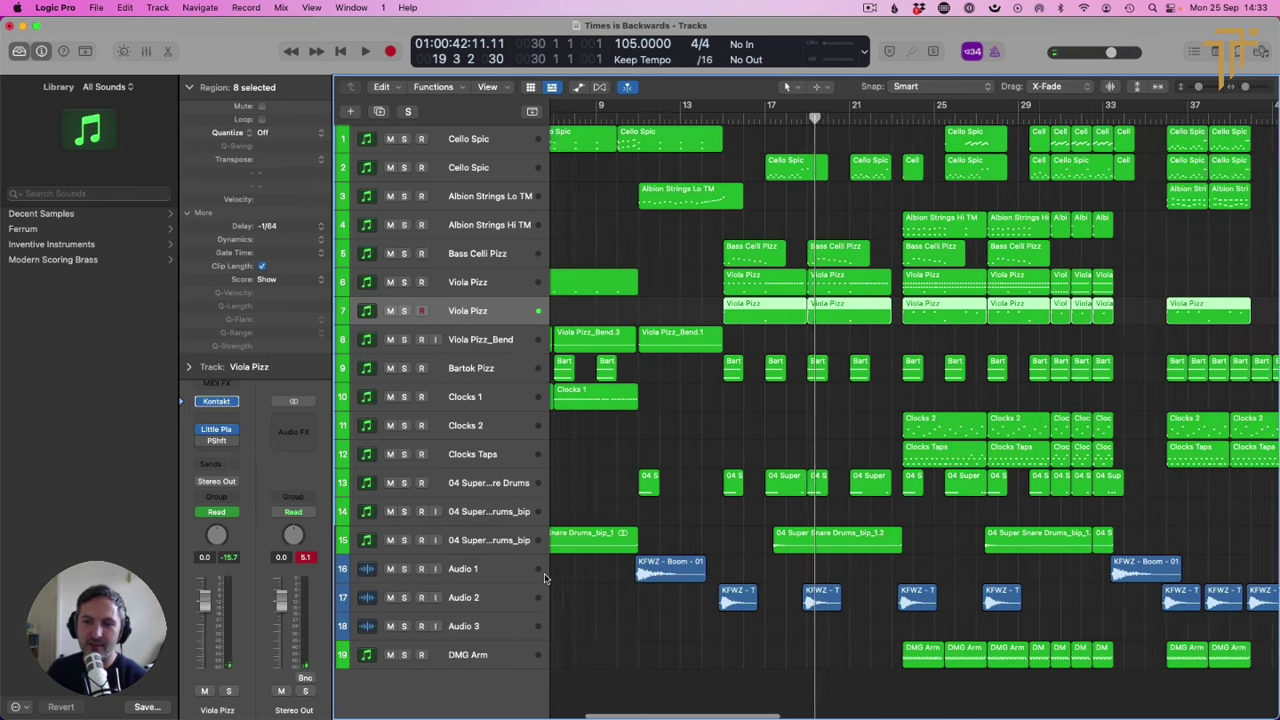
scroll(545, 578, right, 5)
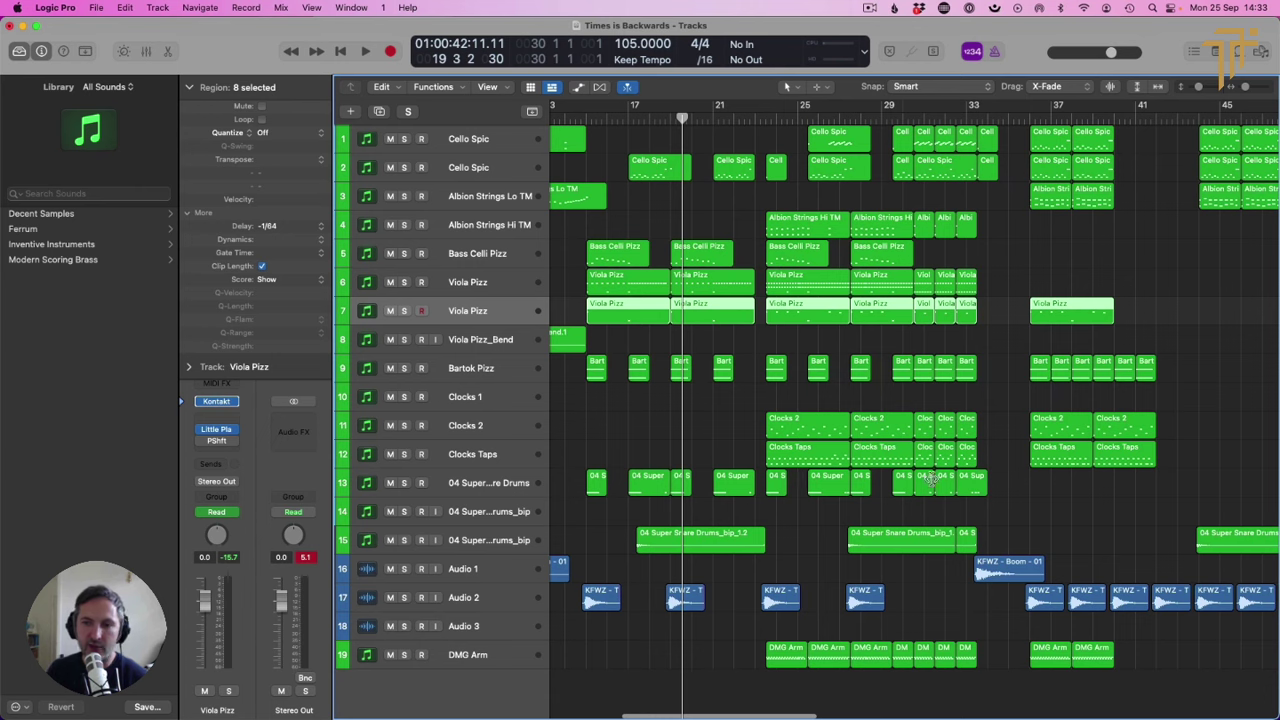
click(909, 117)
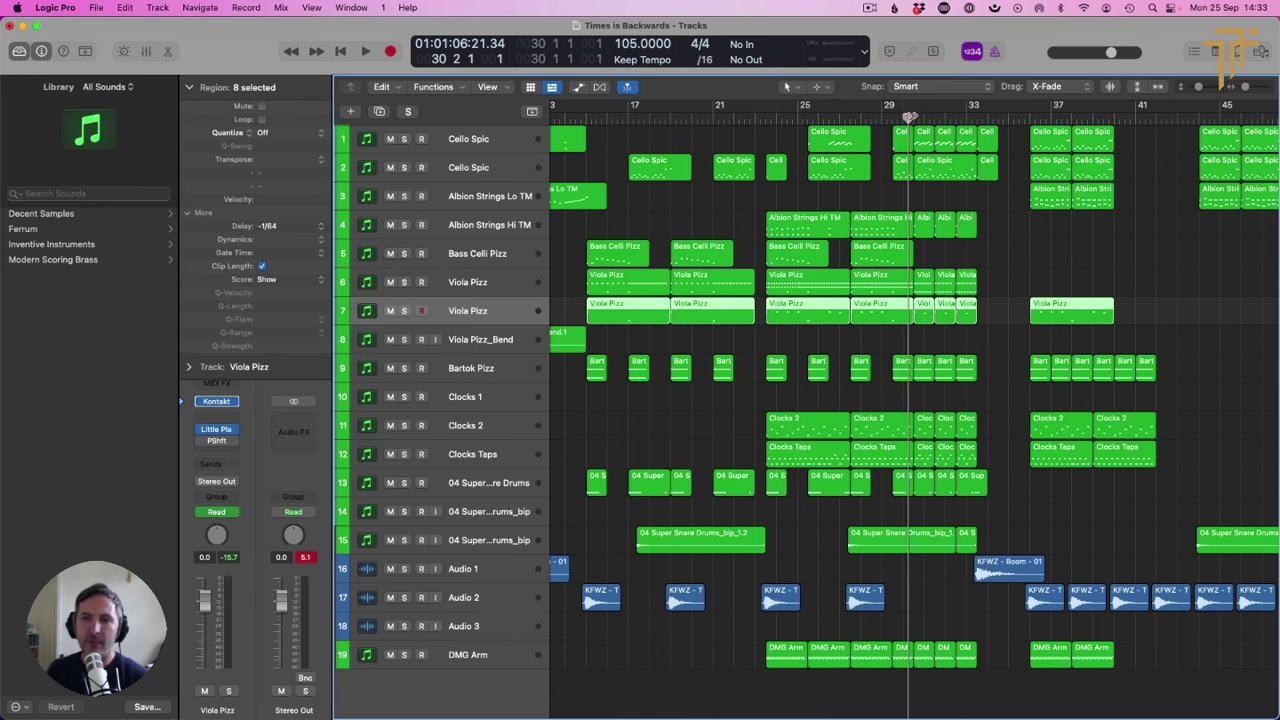
scroll(1038, 438, right, 8)
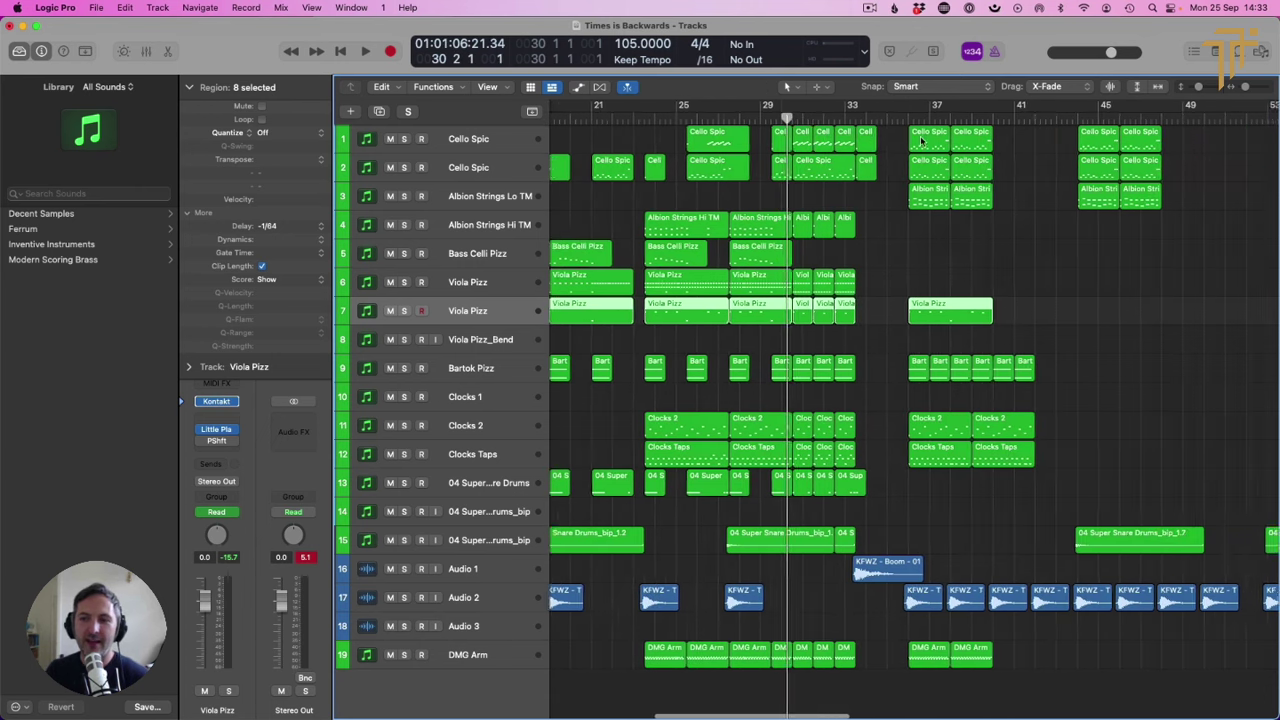